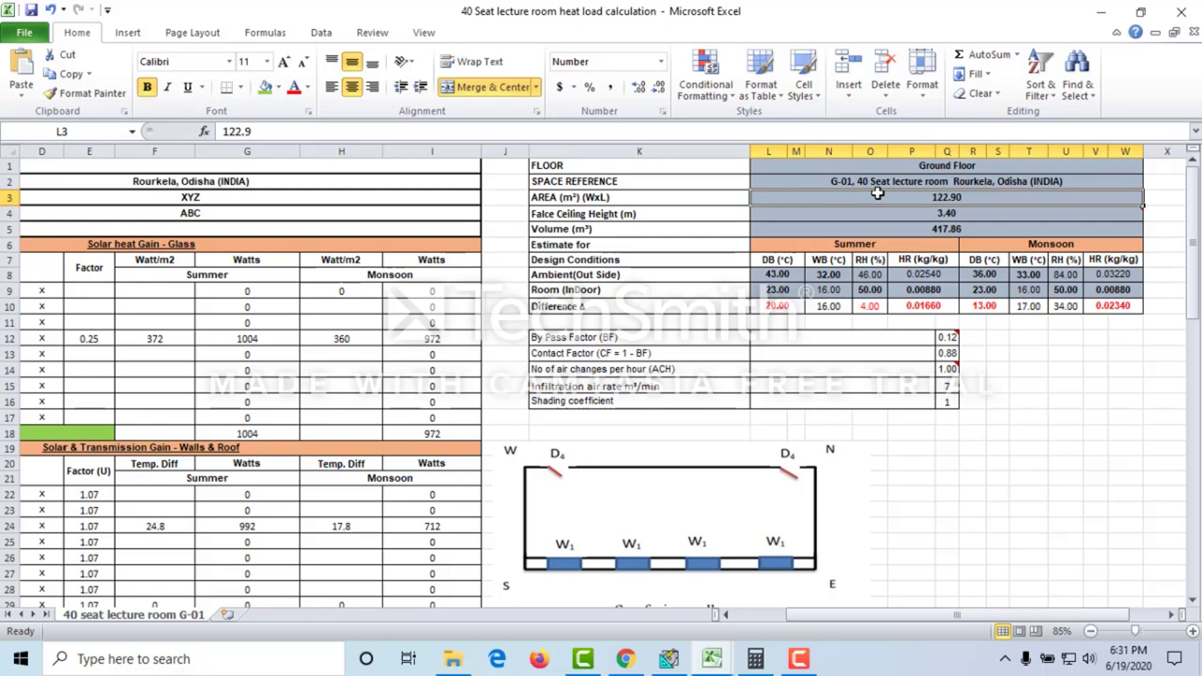
# Step: Select the space reference entry and scroll through the reference sheet
pyautogui.click(874, 181)
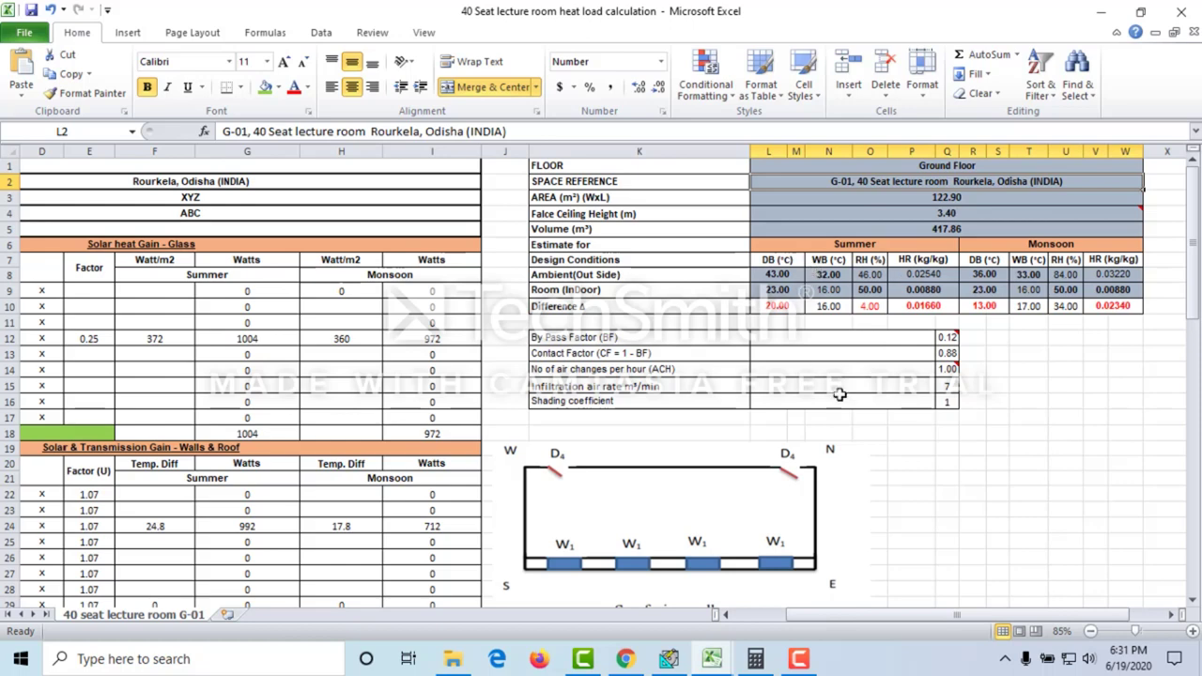
pyautogui.moveTo(879, 619); pyautogui.dragTo(879, 621)
pyautogui.moveTo(883, 617); pyautogui.dragTo(835, 618)
pyautogui.scroll(-2, 506, 352)
pyautogui.scroll(-17, 568, 398)
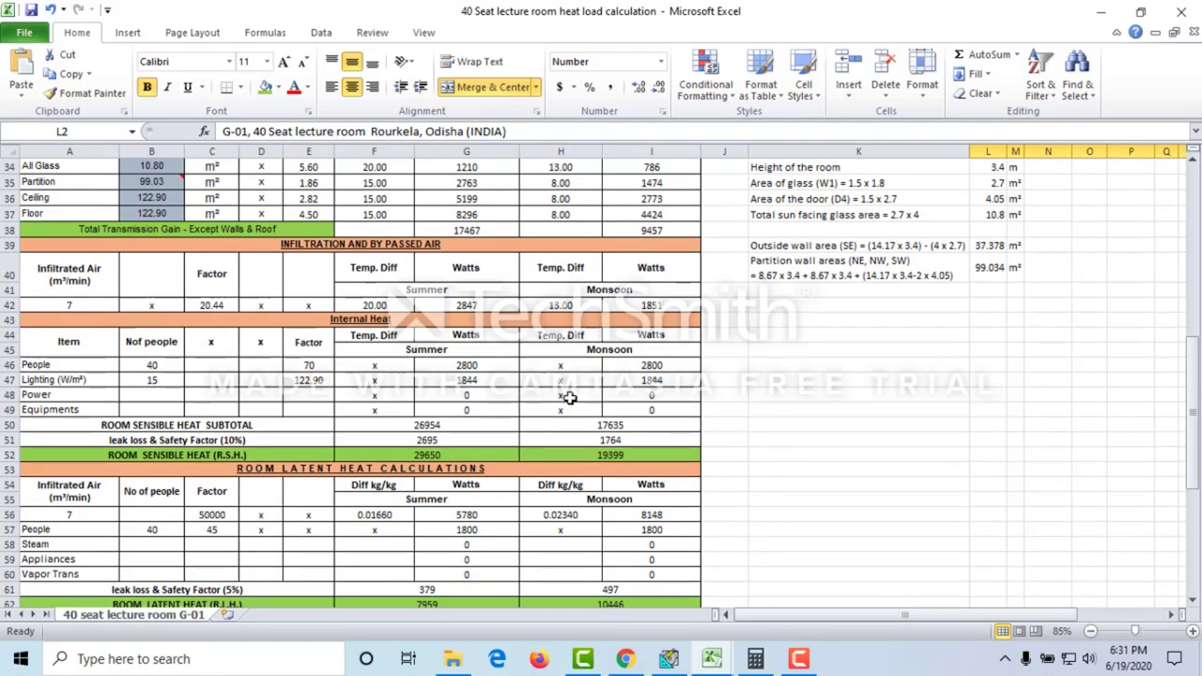
pyautogui.scroll(17, 569, 399)
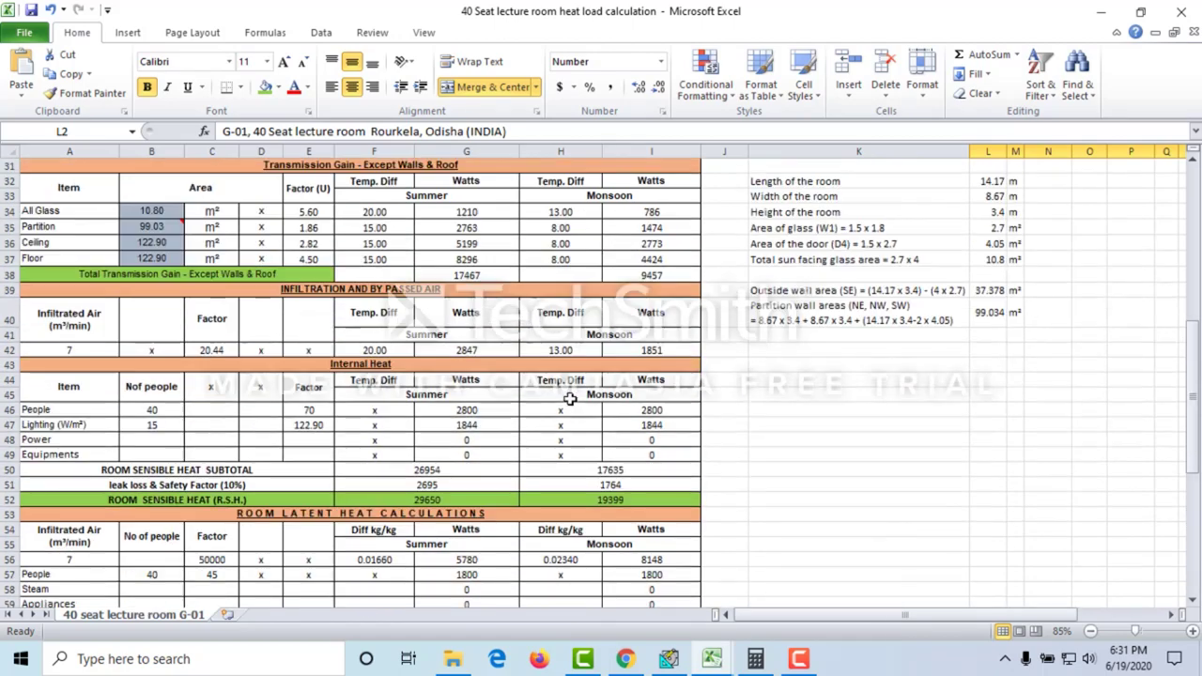
pyautogui.scroll(2, 570, 399)
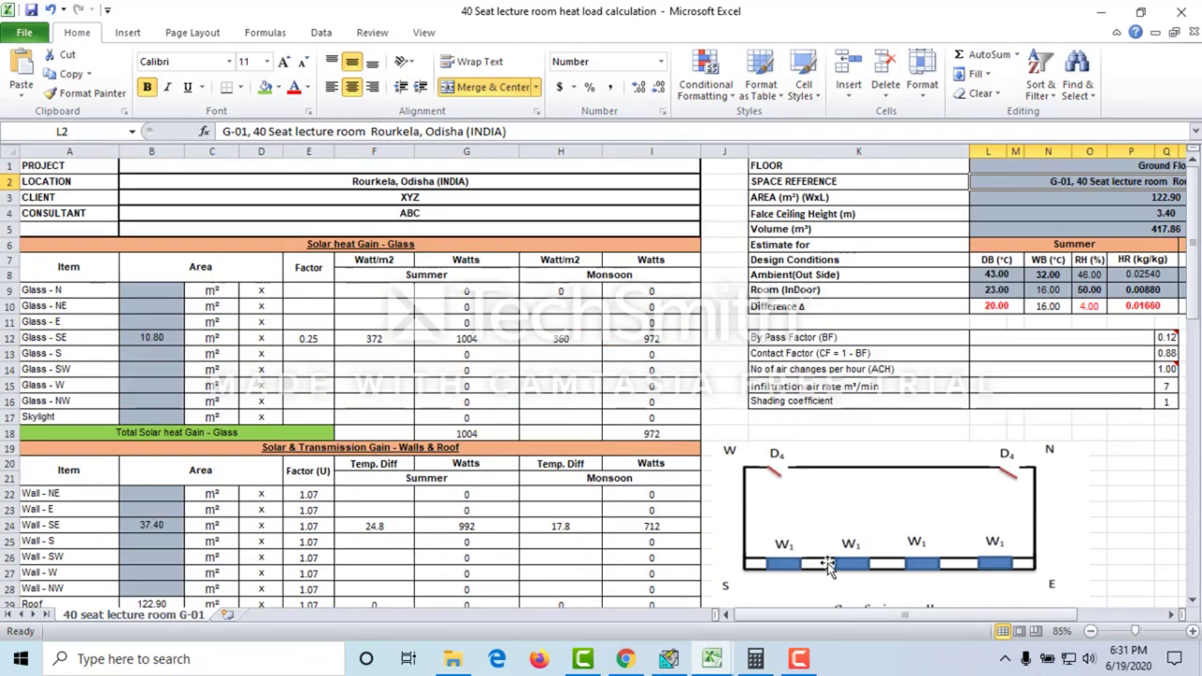
pyautogui.moveTo(831, 618); pyautogui.dragTo(897, 620)
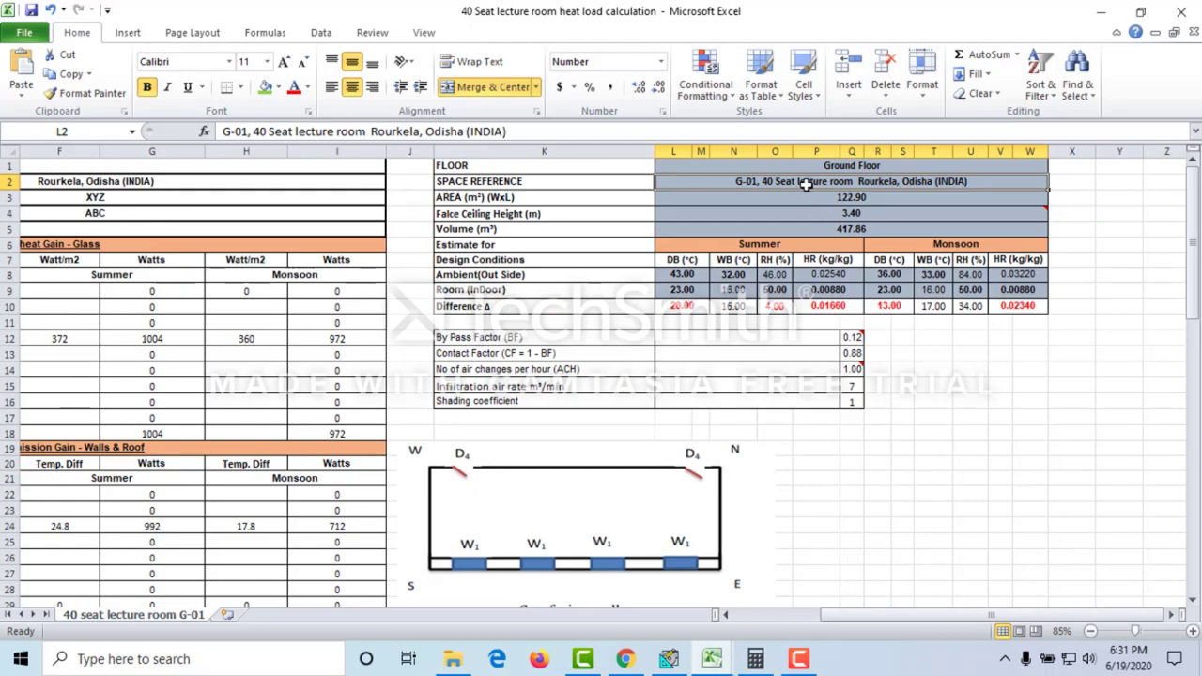
pyautogui.moveTo(862, 613); pyautogui.dragTo(662, 617)
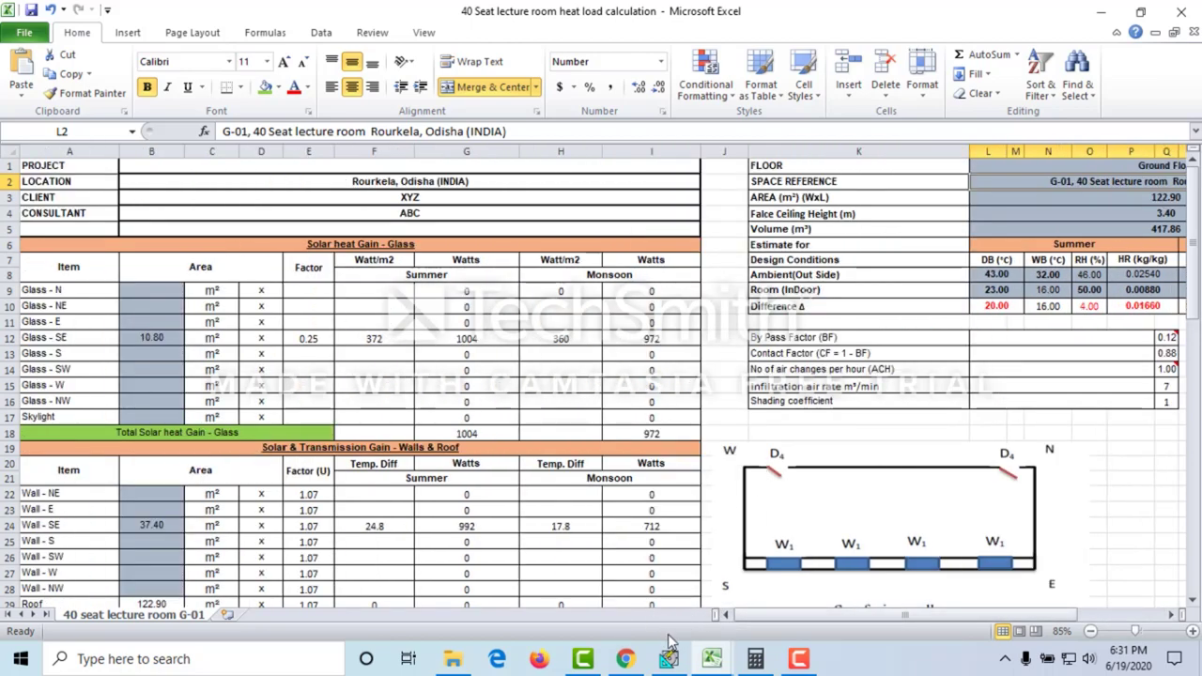
# Step: Dismiss the New Features notice and open the 'Odisha lecture room' project
pyautogui.click(668, 657)
pyautogui.click(739, 465)
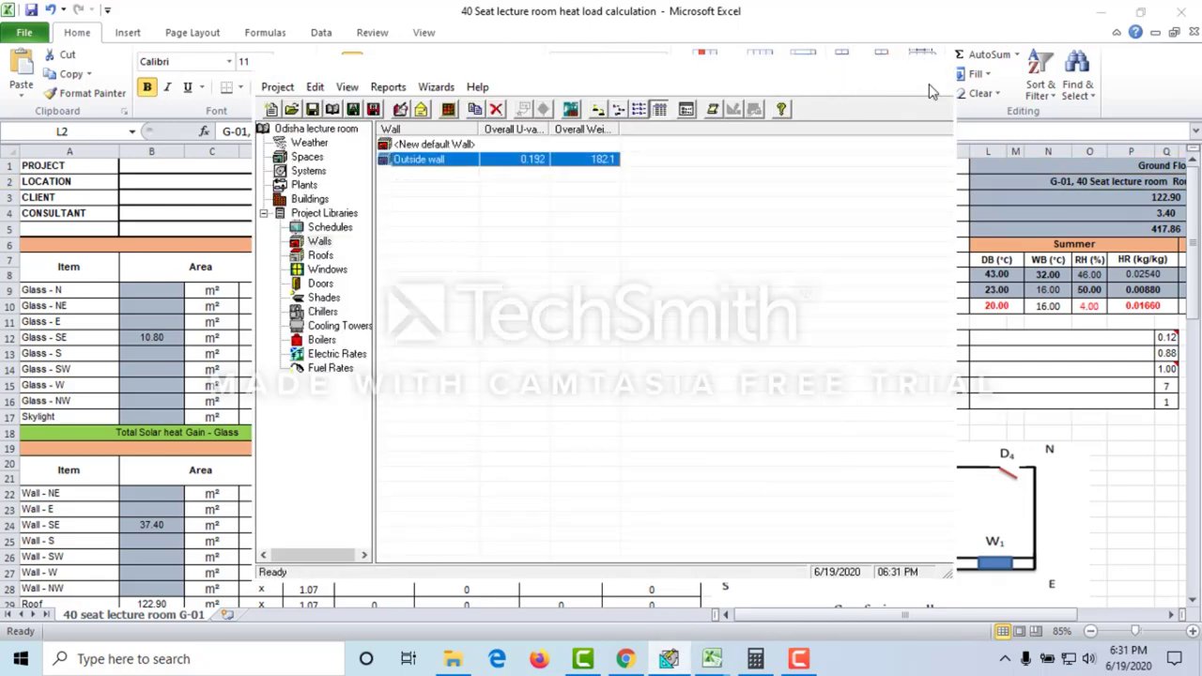
pyautogui.click(669, 655)
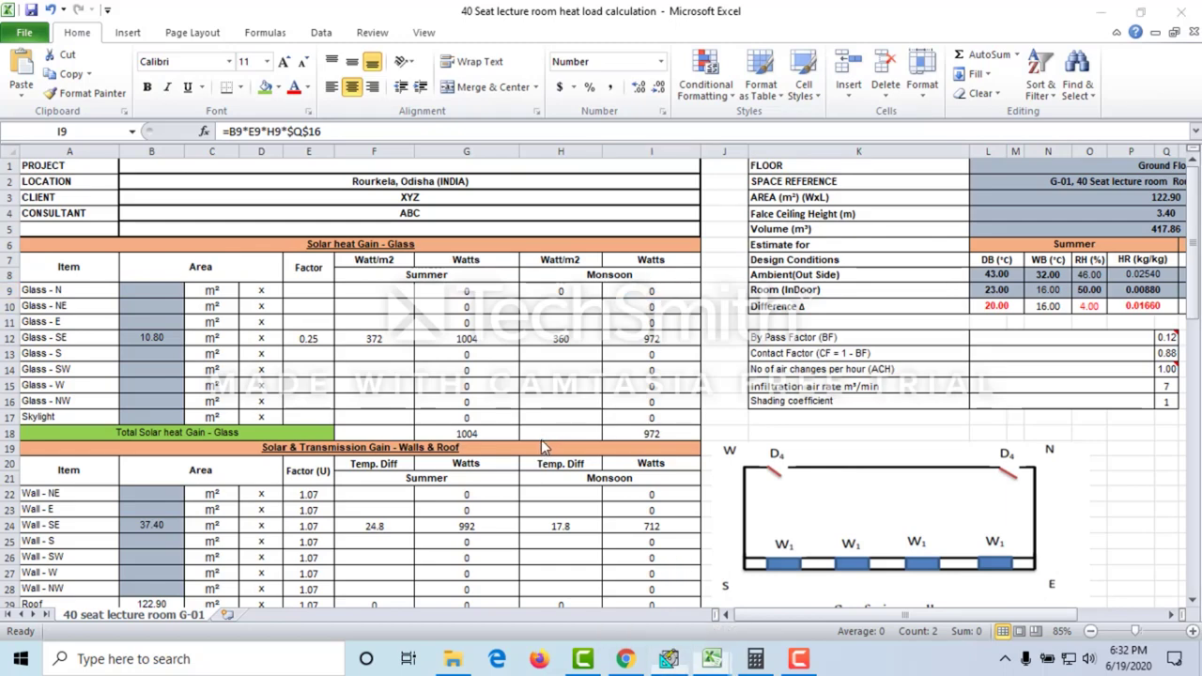
pyautogui.click(778, 620)
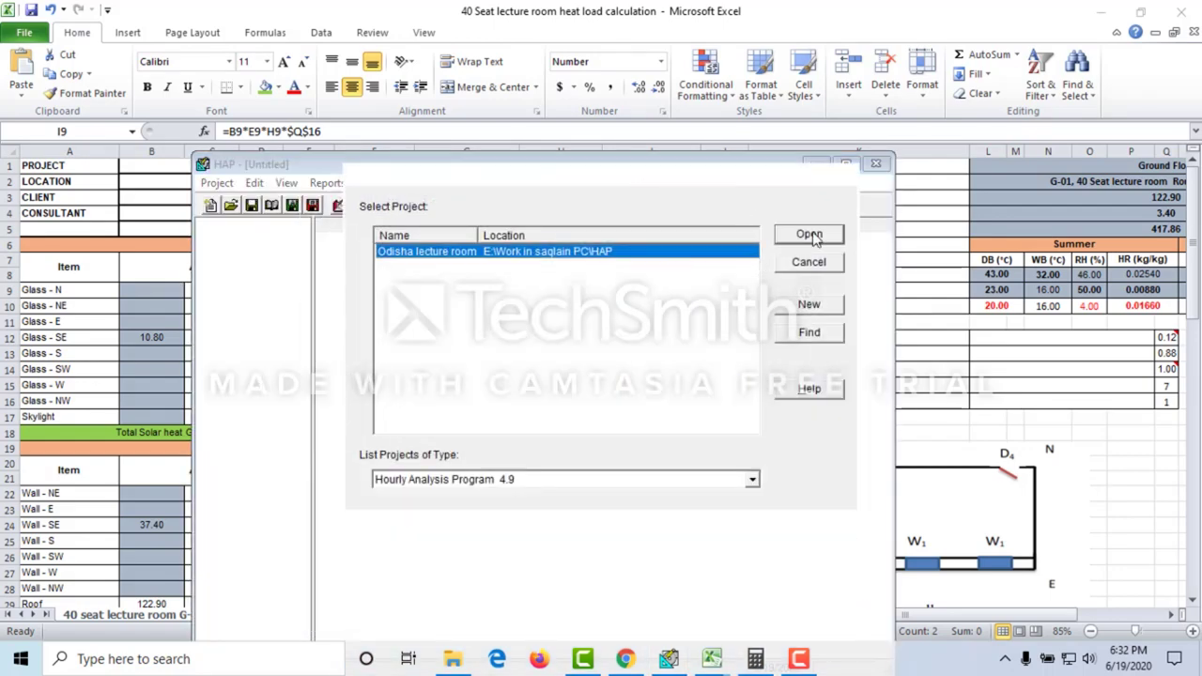
pyautogui.moveTo(703, 182); pyautogui.dragTo(646, 131)
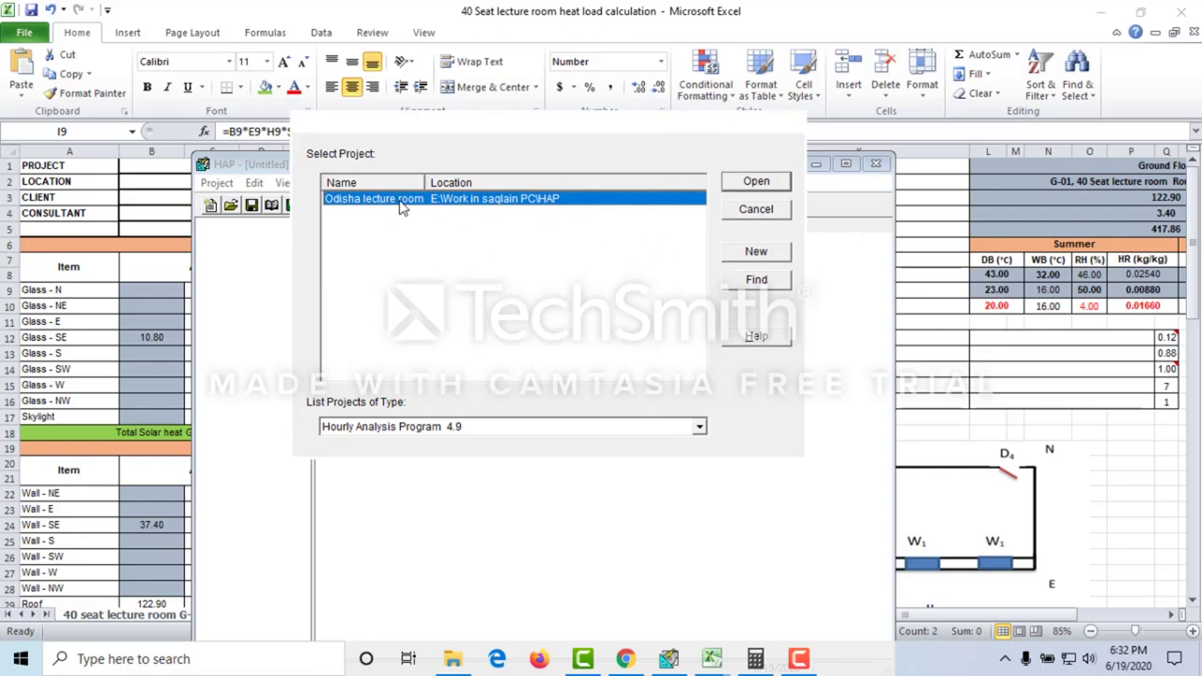
pyautogui.click(748, 187)
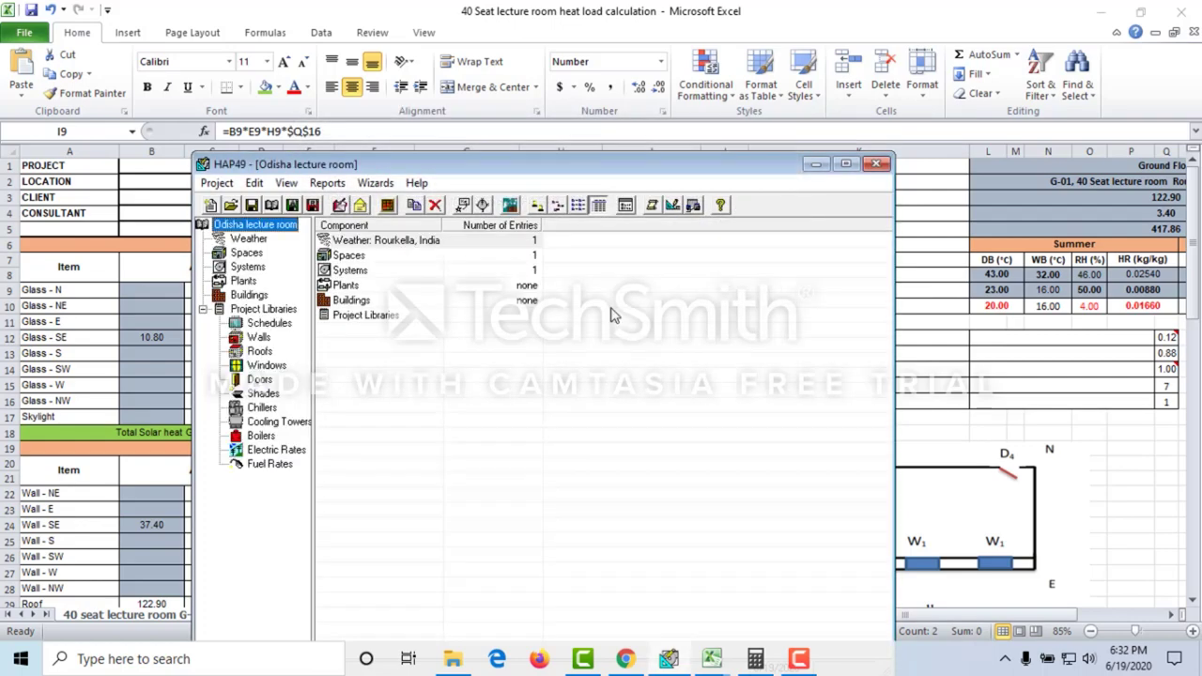
# Step: Browse the Schedules, Roofs and Windows libraries, then select 'Outside wall' in Walls
pyautogui.moveTo(627, 158); pyautogui.dragTo(661, 97)
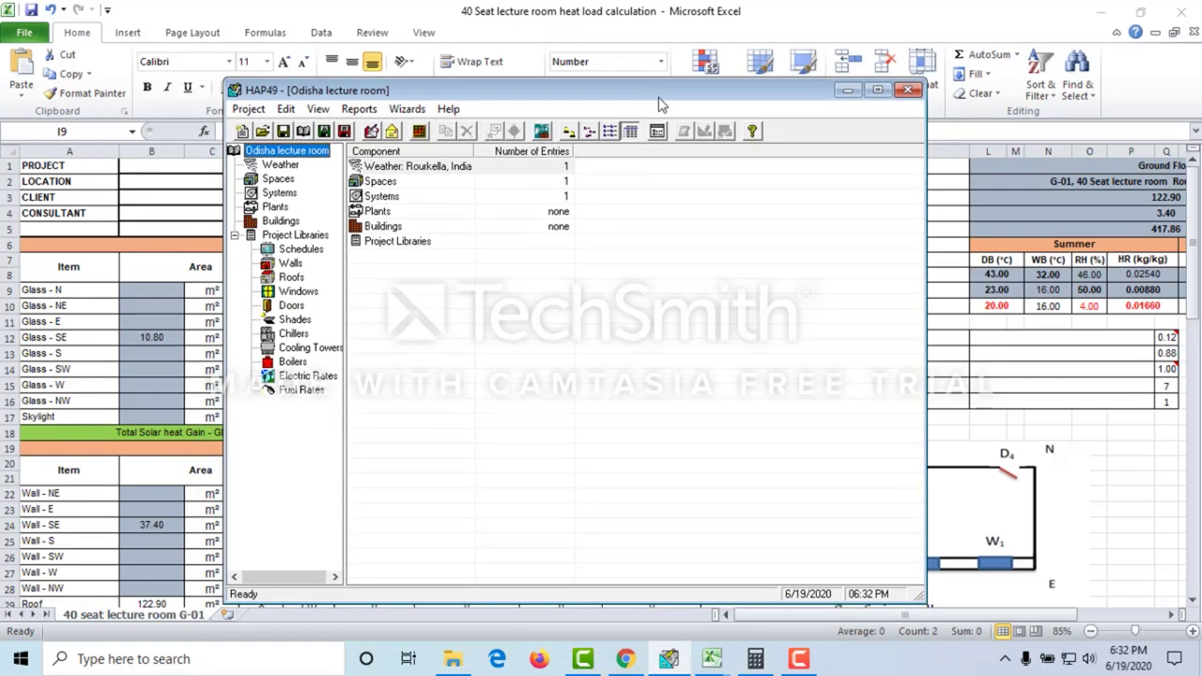
pyautogui.click(302, 249)
pyautogui.click(293, 264)
pyautogui.press('Up')
pyautogui.press('Down')
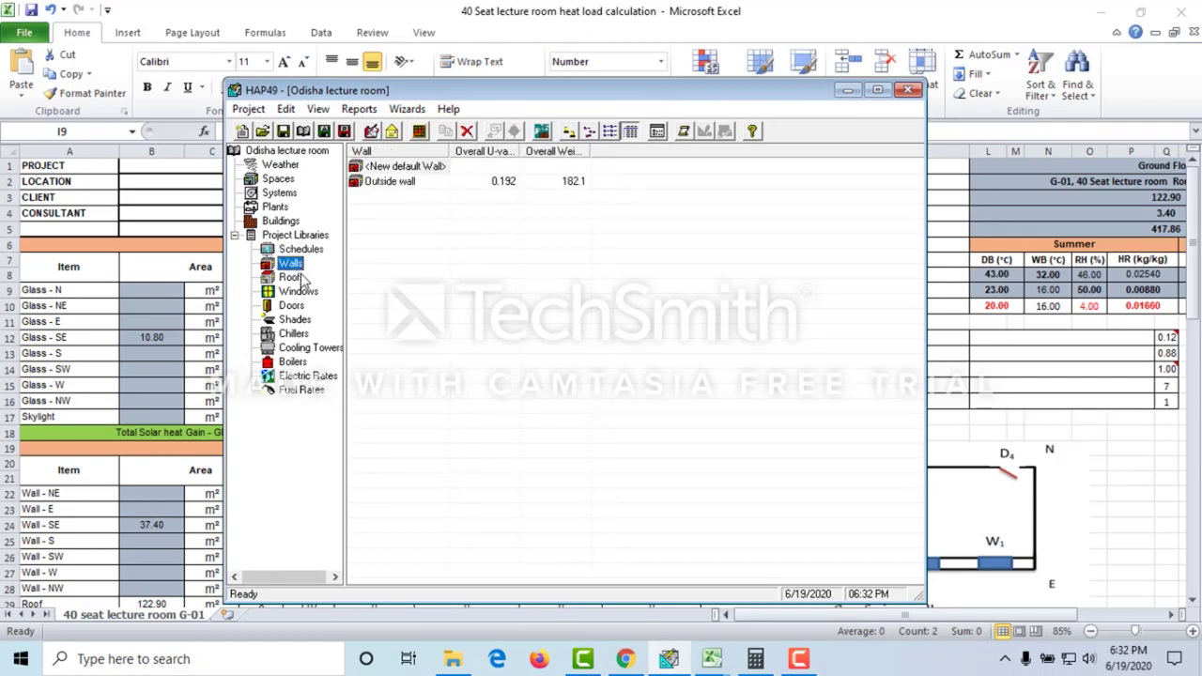
pyautogui.click(301, 276)
pyautogui.click(298, 264)
pyautogui.click(293, 277)
pyautogui.click(299, 291)
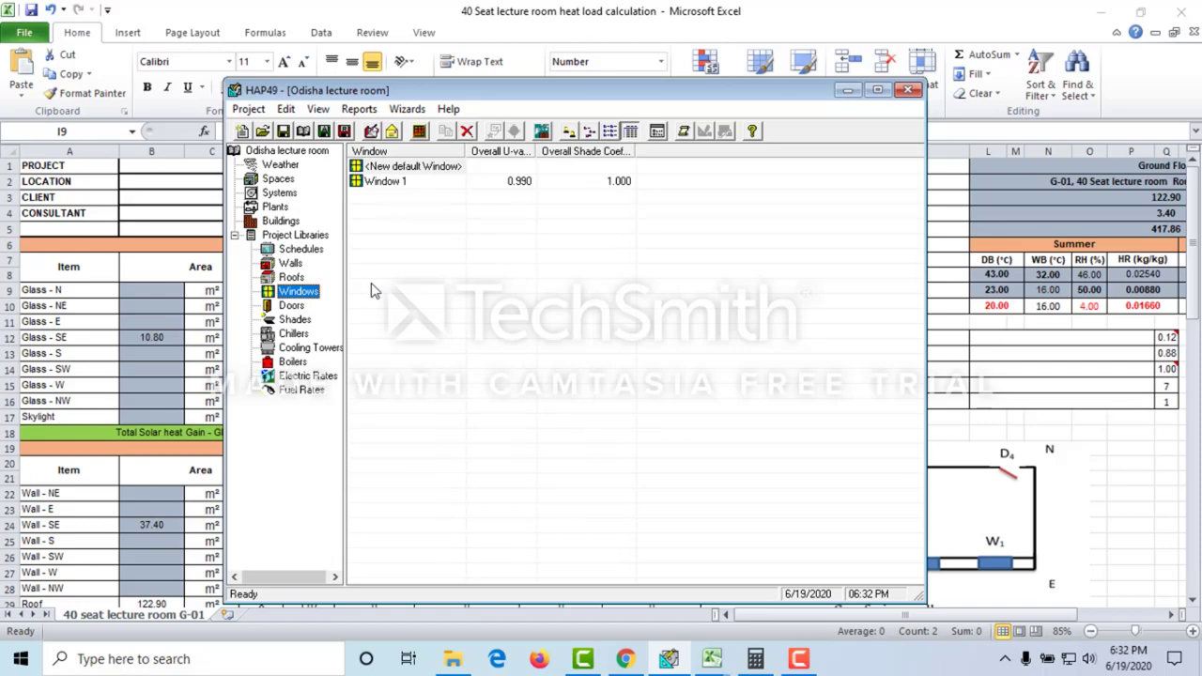
pyautogui.click(304, 266)
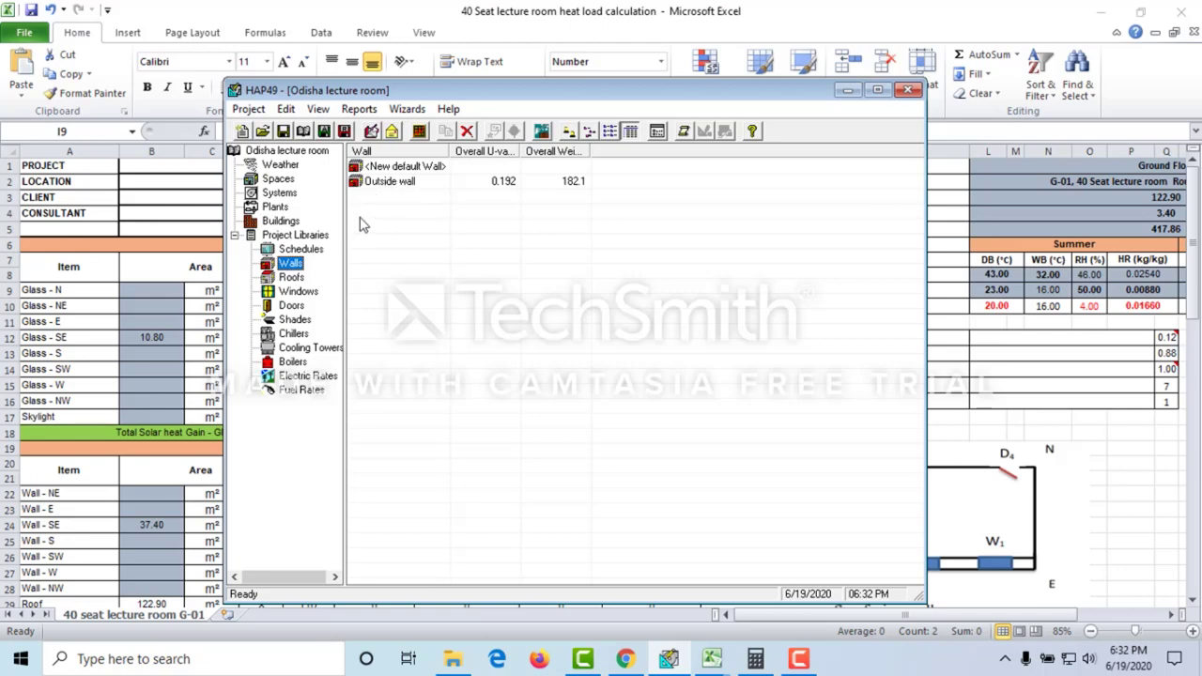
pyautogui.click(397, 184)
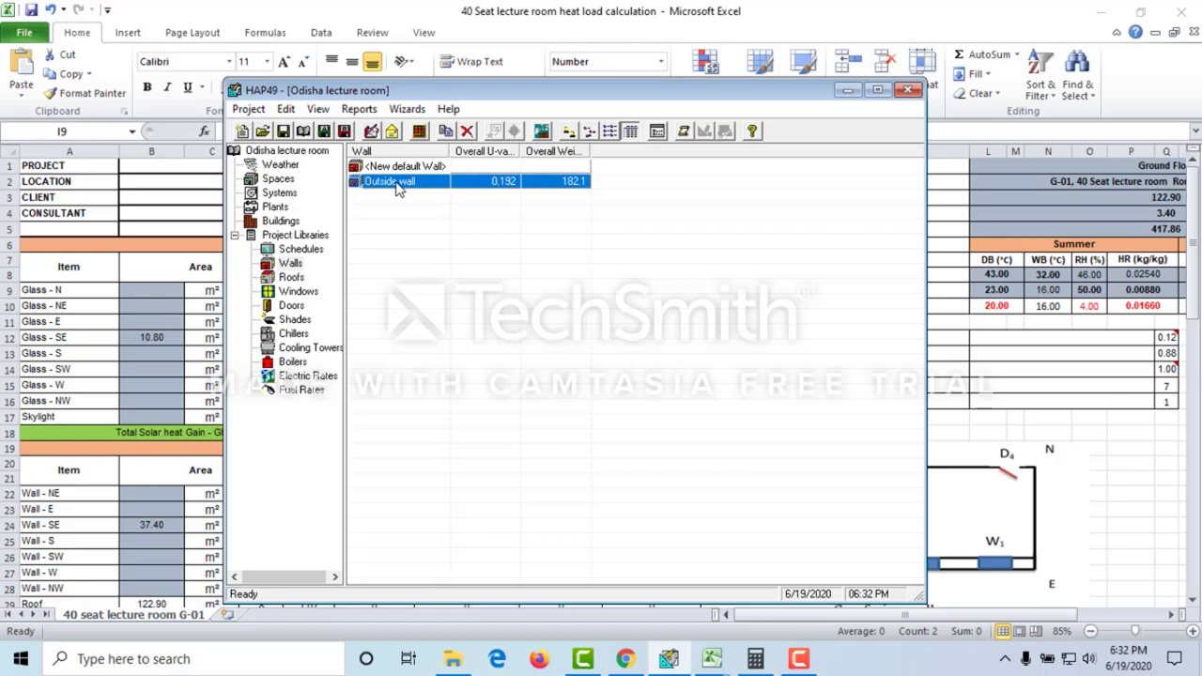
# Step: Open the Outside wall properties, then switch to the 'Overall heat transfer calculation' workbook
pyautogui.doubleClick(397, 185)
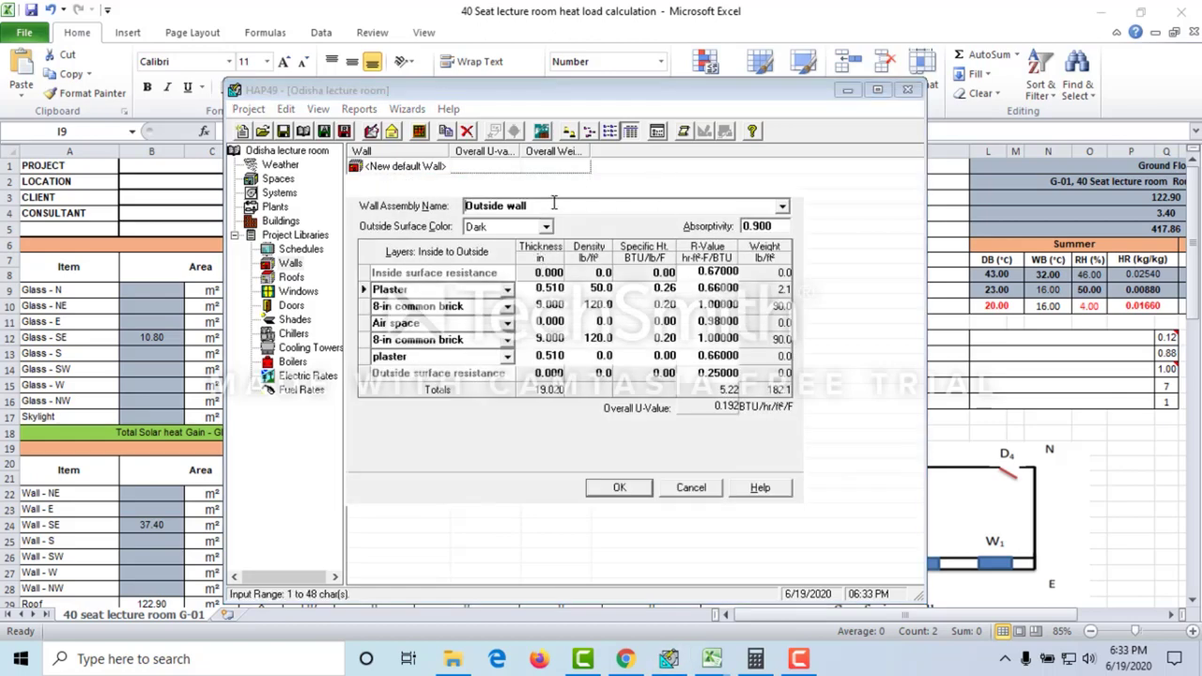
pyautogui.moveTo(536, 205); pyautogui.dragTo(455, 201)
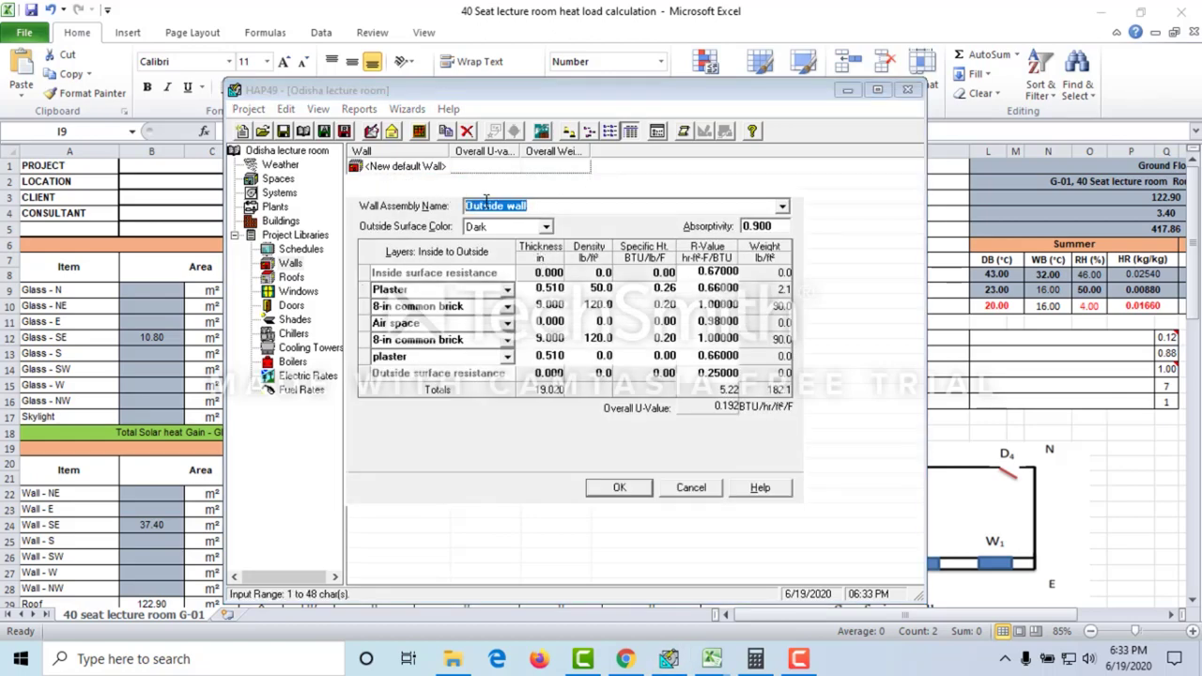
pyautogui.click(544, 205)
pyautogui.moveTo(534, 208); pyautogui.dragTo(453, 208)
pyautogui.click(544, 209)
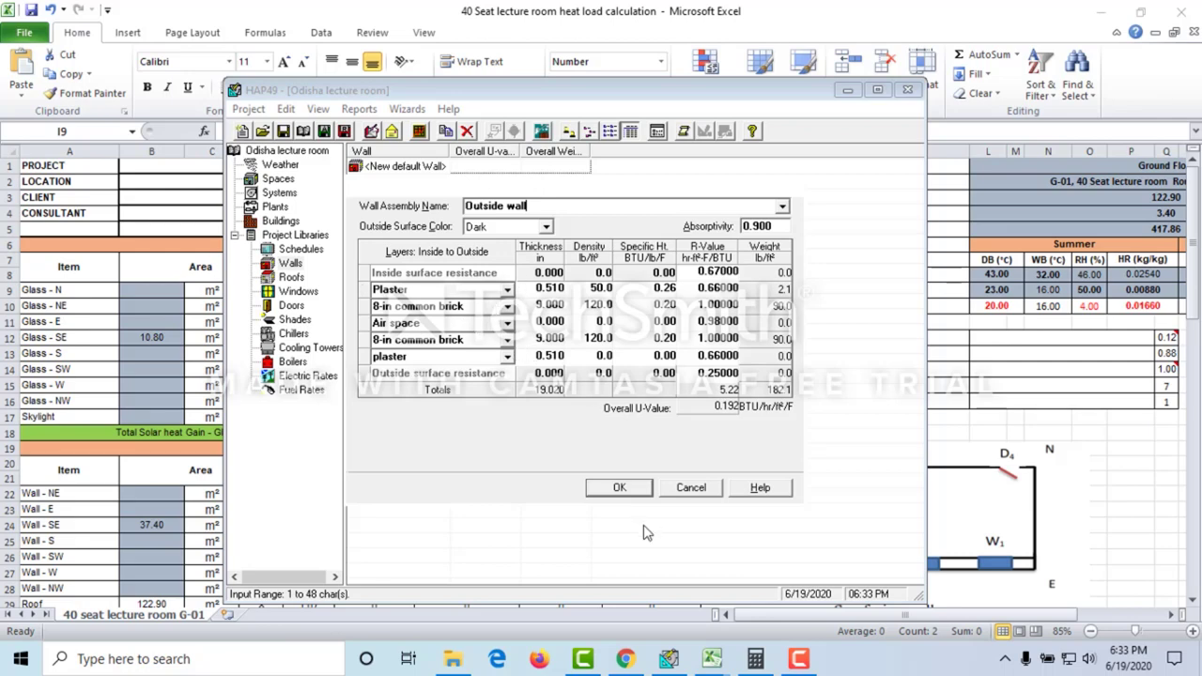
pyautogui.moveTo(721, 668)
pyautogui.click(702, 609)
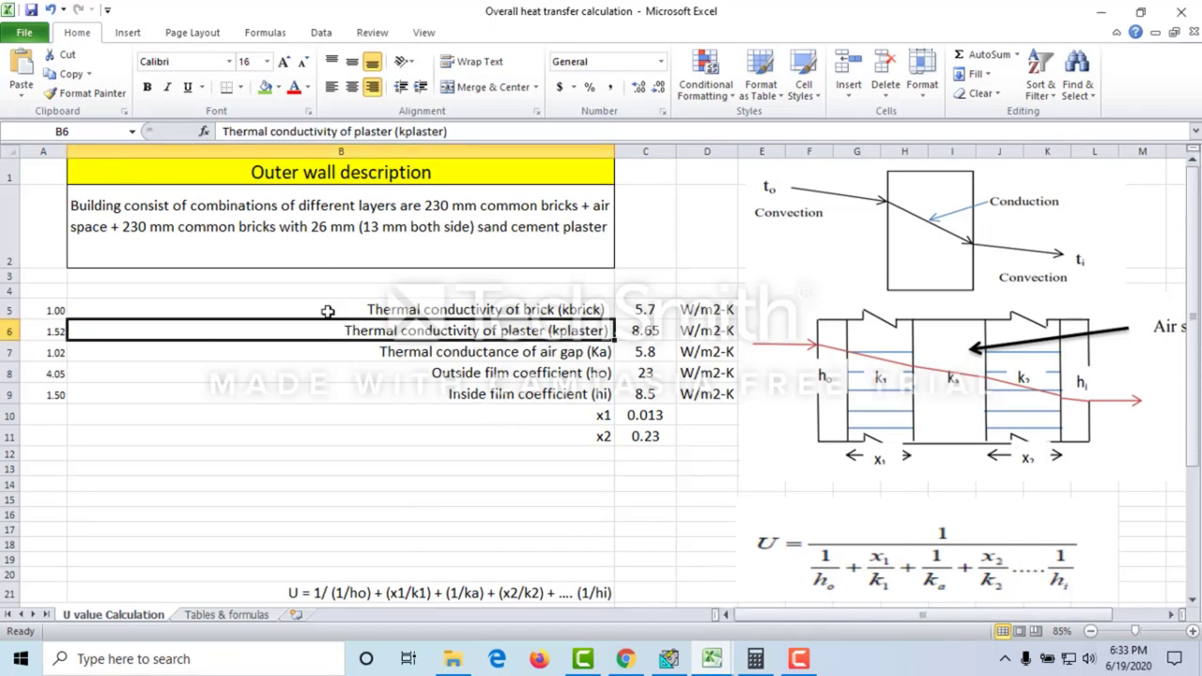
# Step: Review brick and plaster conductivity, air gap conductance and film coefficients, then minimize Excel
pyautogui.click(441, 308)
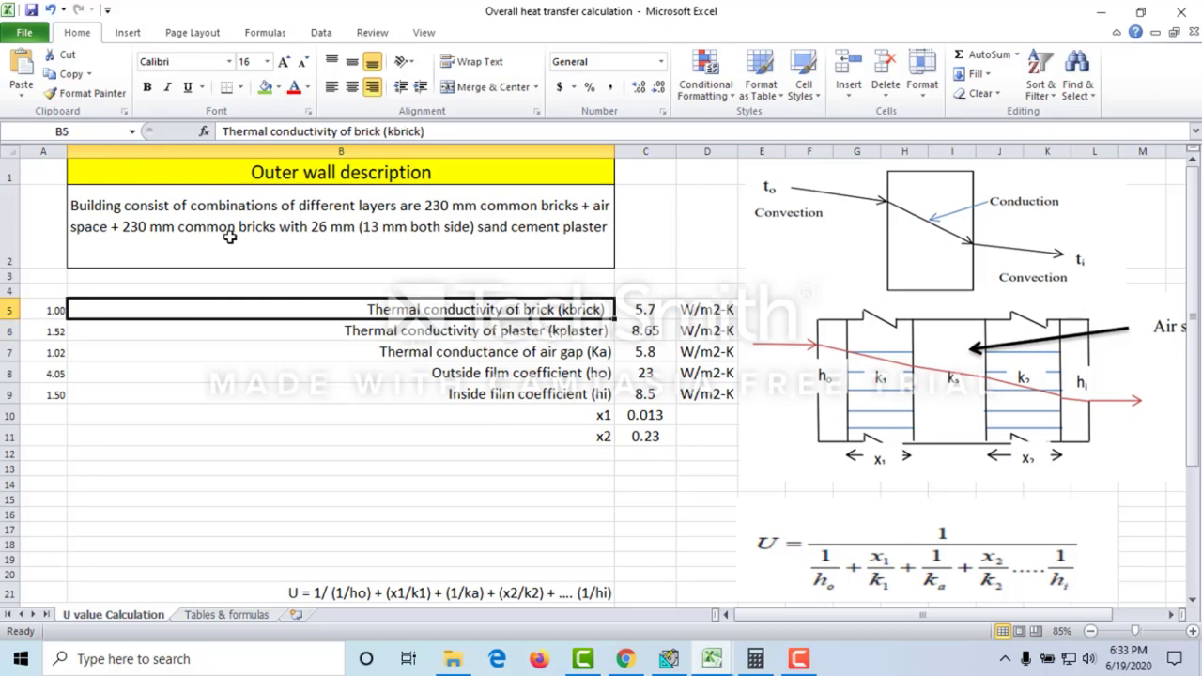
pyautogui.click(487, 335)
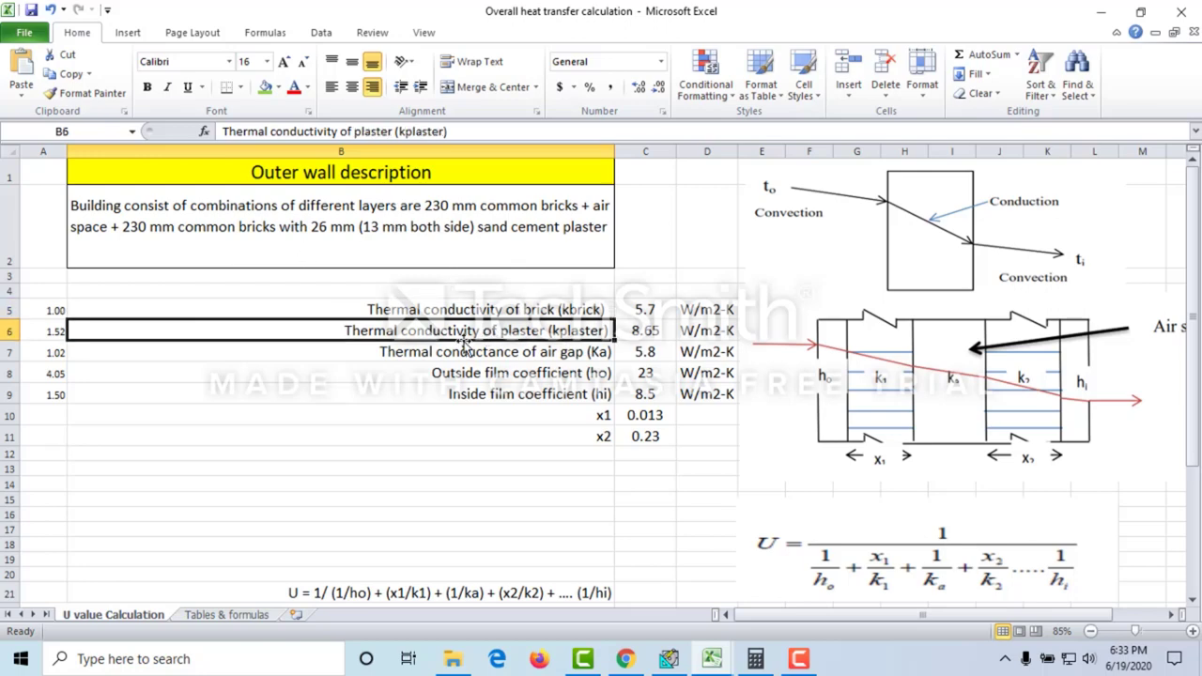
pyautogui.click(521, 349)
pyautogui.click(515, 372)
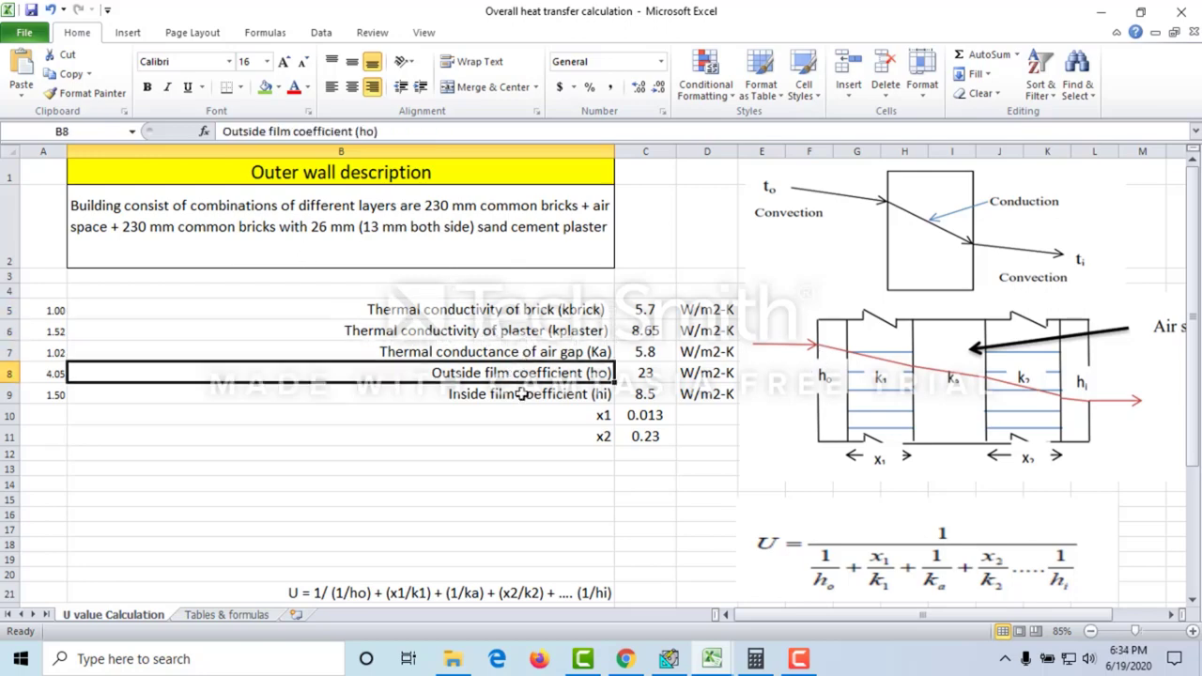
pyautogui.click(521, 396)
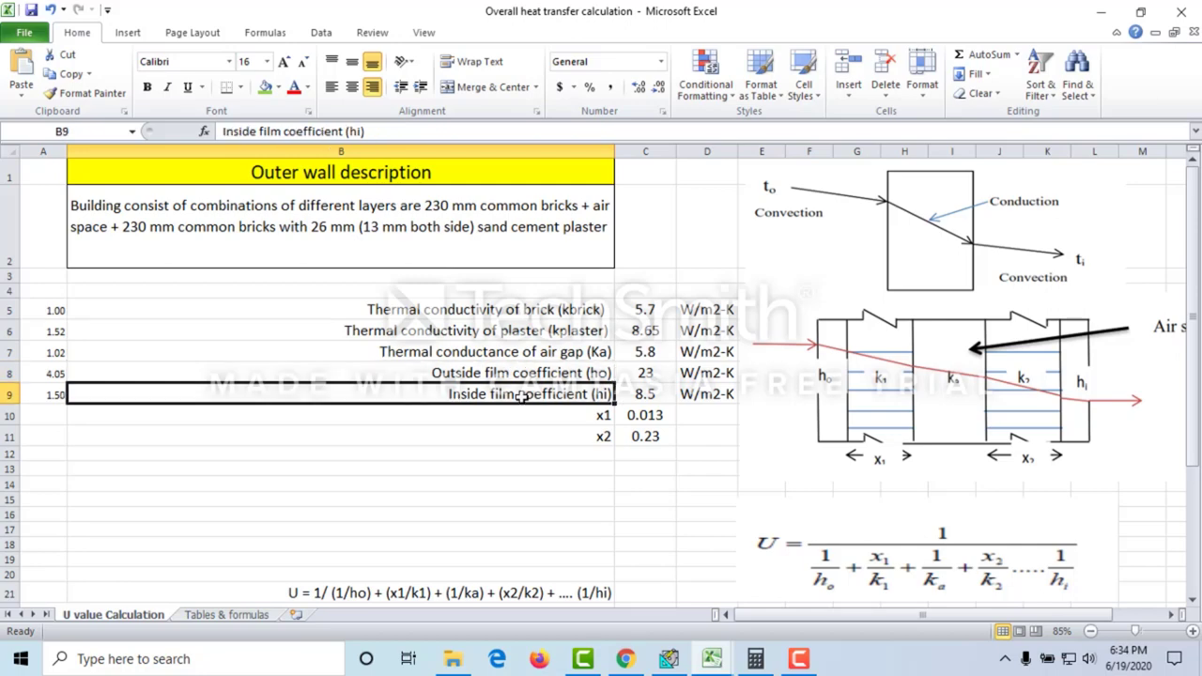
pyautogui.click(1095, 10)
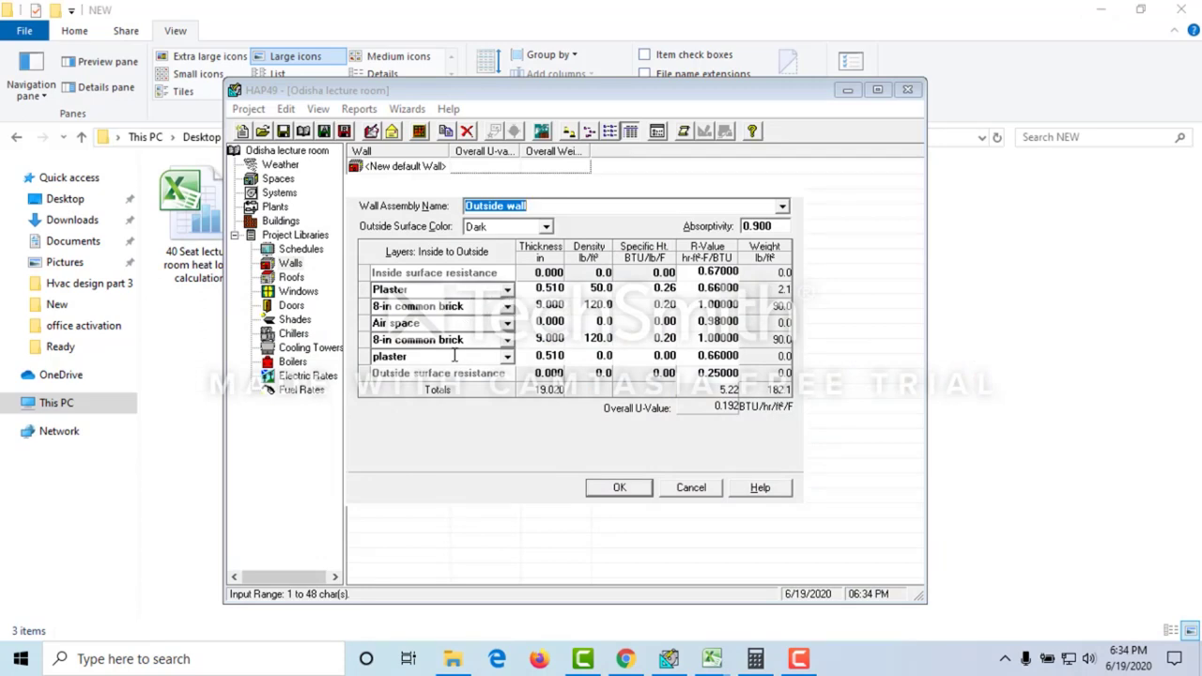
# Step: Browse the Plaster layer's material list and close it with Plaster still chosen
pyautogui.click(507, 289)
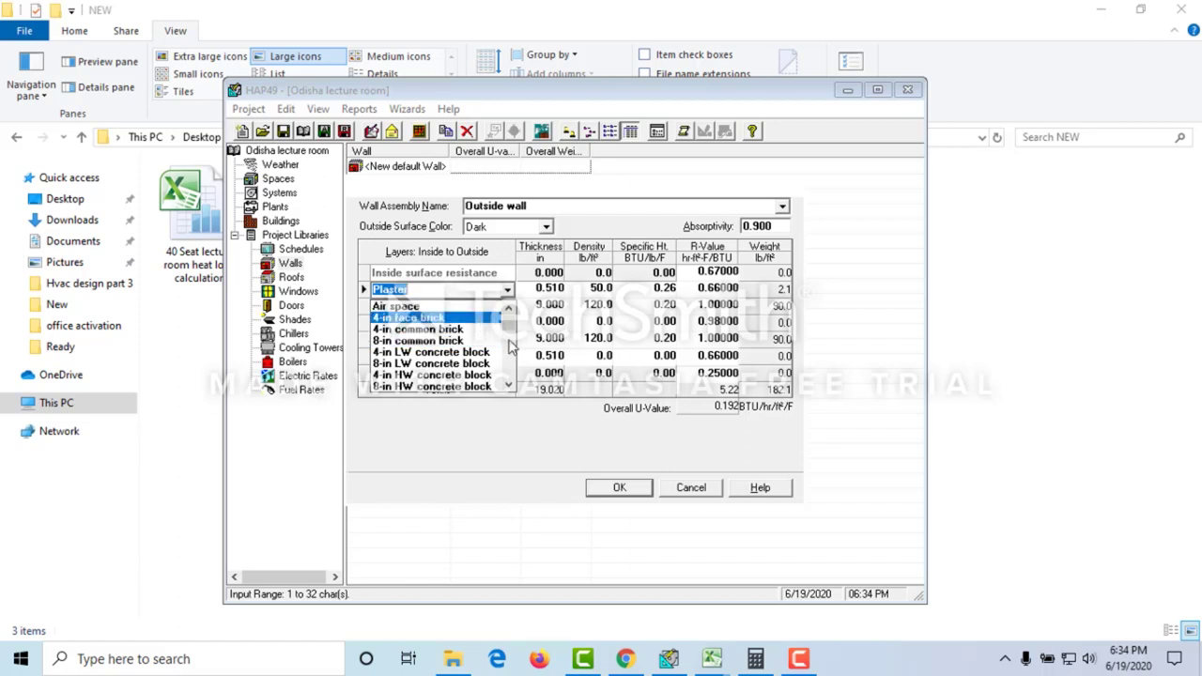
pyautogui.moveTo(510, 330); pyautogui.dragTo(512, 383)
pyautogui.scroll(10, 512, 387)
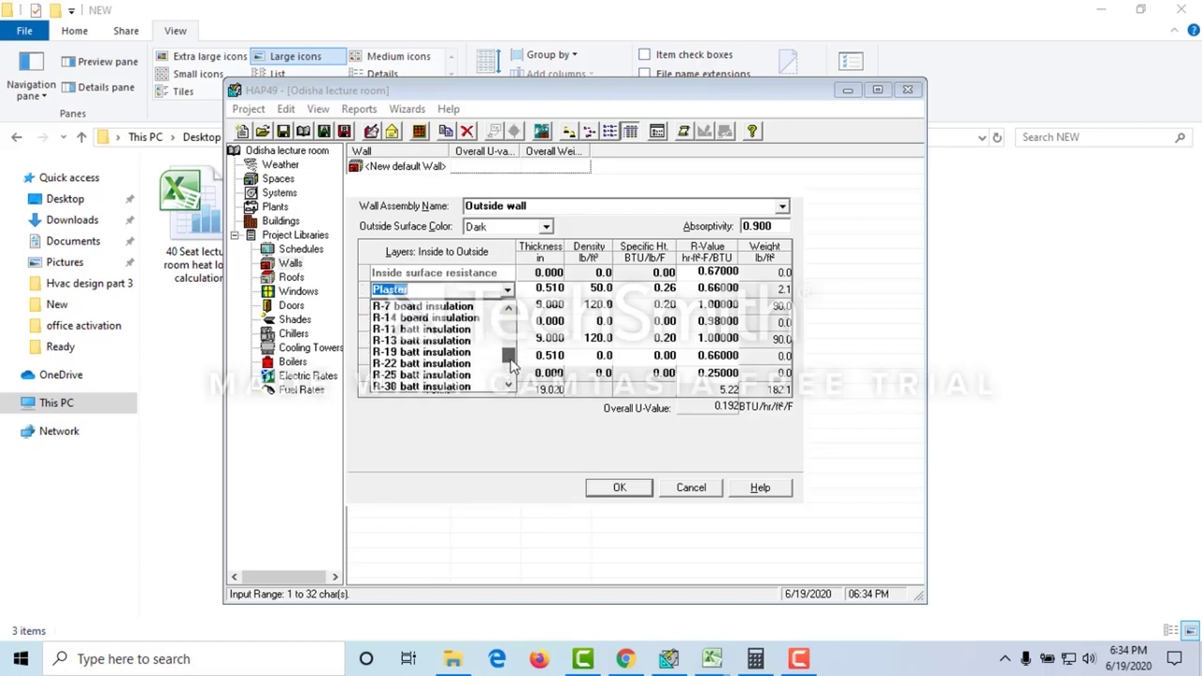
pyautogui.click(466, 295)
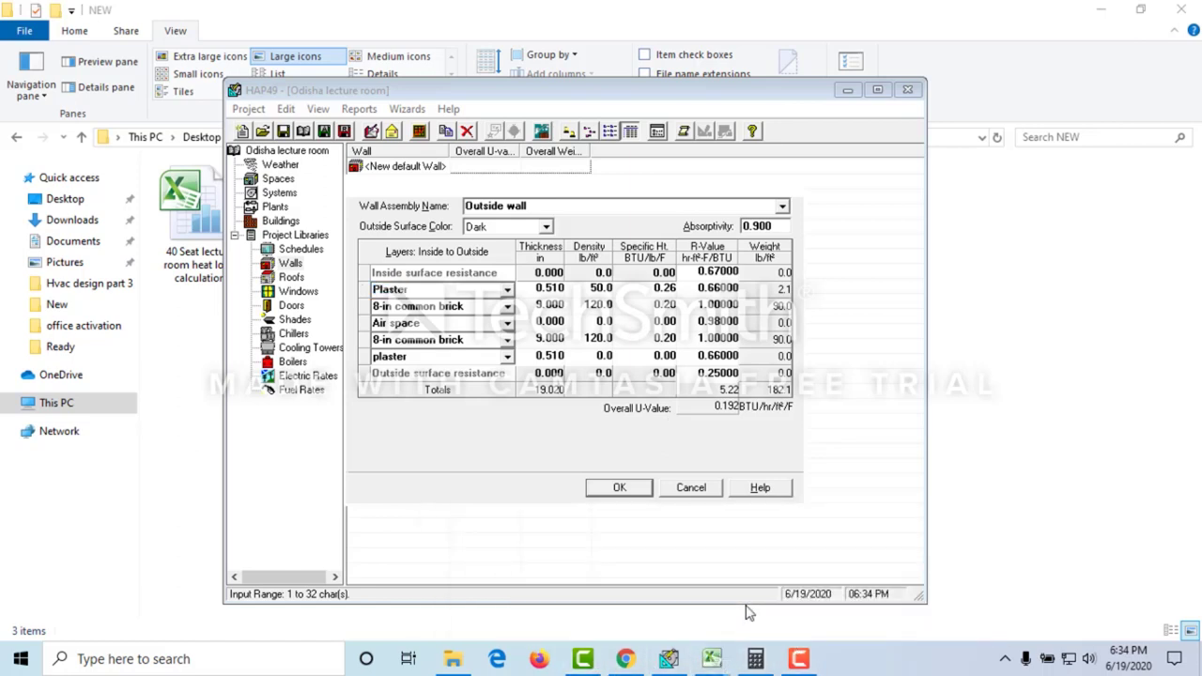
# Step: In the heat transfer workbook, select the property names and values B5 to C9
pyautogui.moveTo(711, 658)
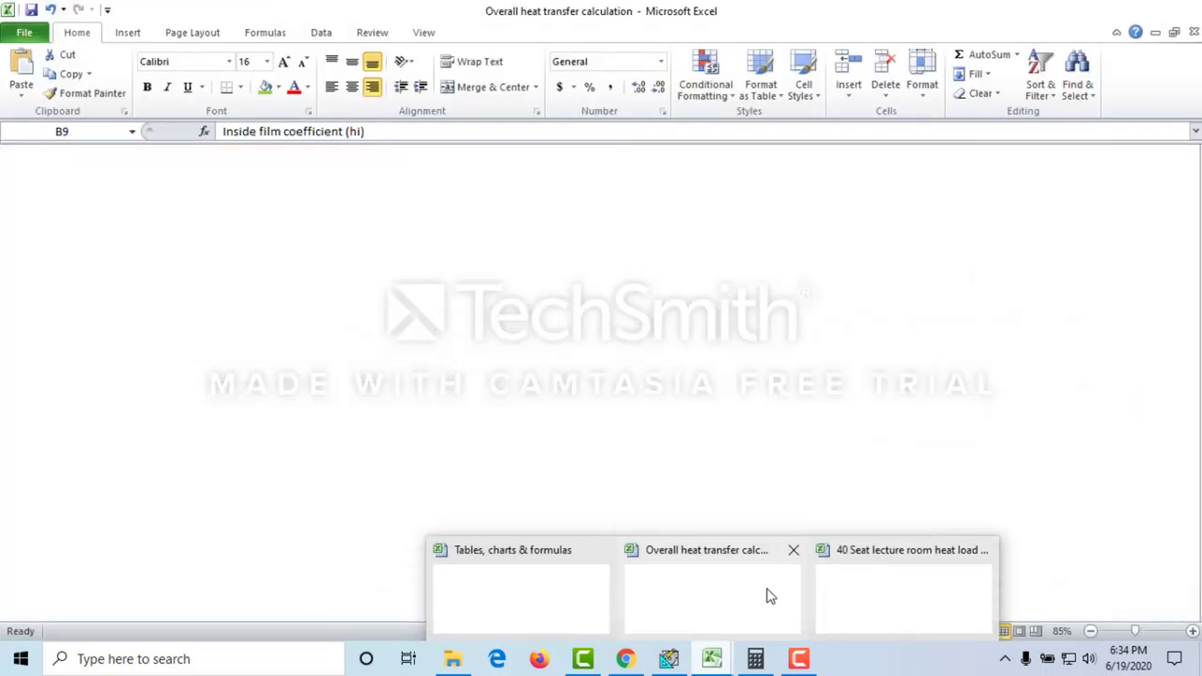
pyautogui.click(766, 595)
pyautogui.moveTo(648, 310); pyautogui.dragTo(654, 398)
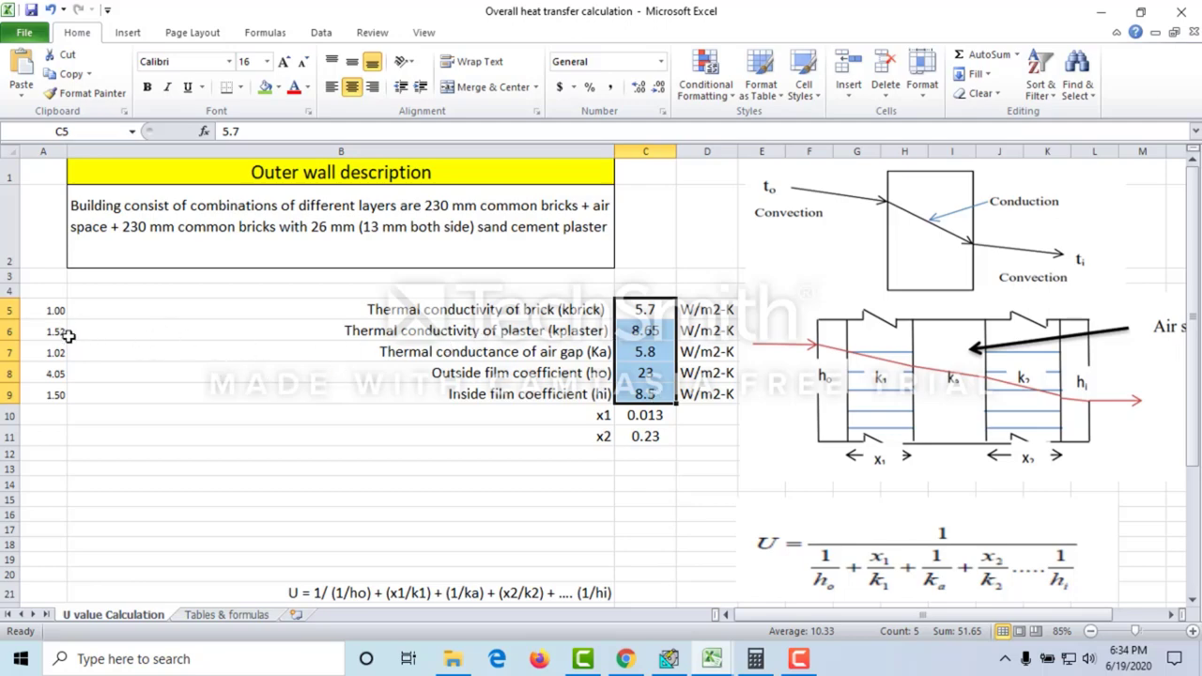
pyautogui.moveTo(625, 308); pyautogui.dragTo(645, 395)
pyautogui.moveTo(629, 314); pyautogui.dragTo(646, 394)
pyautogui.moveTo(549, 316); pyautogui.dragTo(648, 394)
# Step: Check each property row including the outside and inside film coefficients, then minimize Excel
pyautogui.click(535, 351)
pyautogui.click(533, 316)
pyautogui.click(530, 335)
pyautogui.click(519, 374)
pyautogui.click(566, 390)
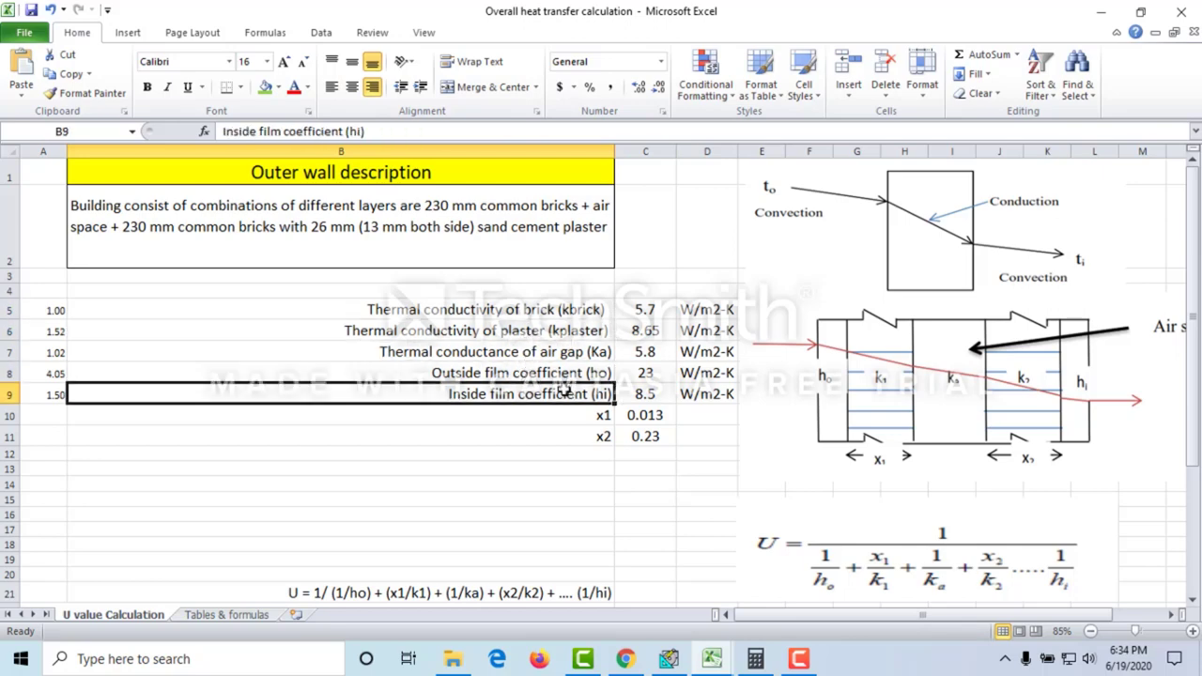
pyautogui.click(1108, 9)
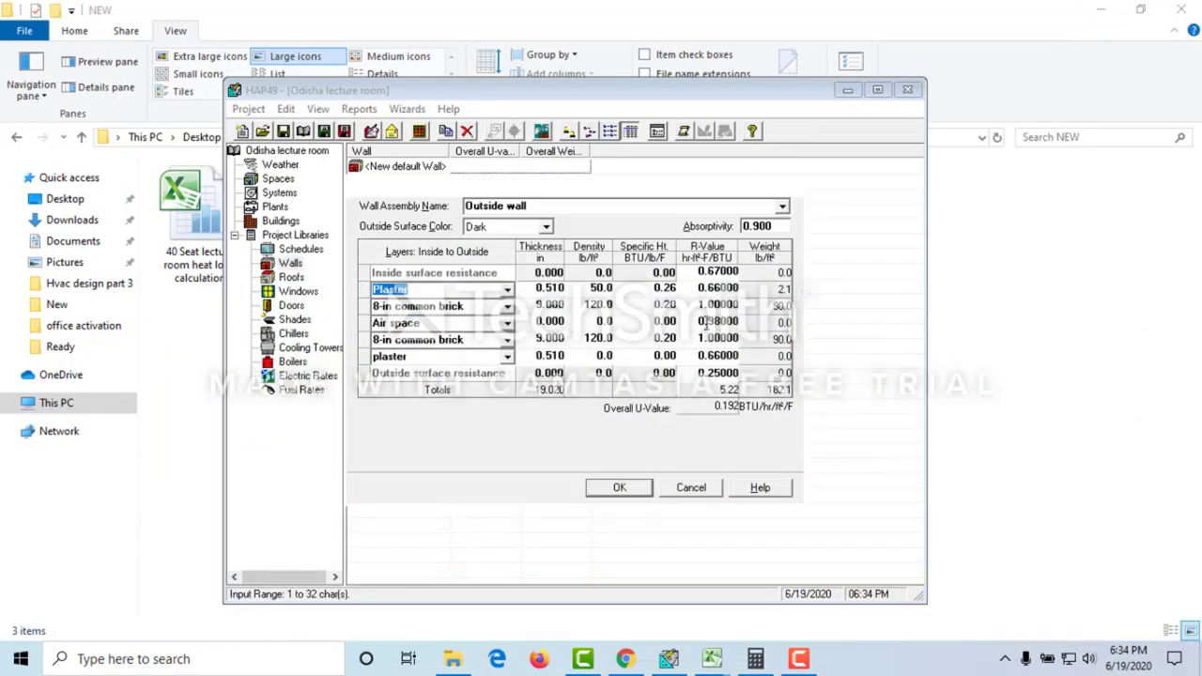
# Step: Check the R-values of the plaster, brick, air space and outer plaster layers
pyautogui.click(715, 288)
pyautogui.click(713, 304)
pyautogui.click(711, 321)
pyautogui.click(710, 337)
pyautogui.click(712, 355)
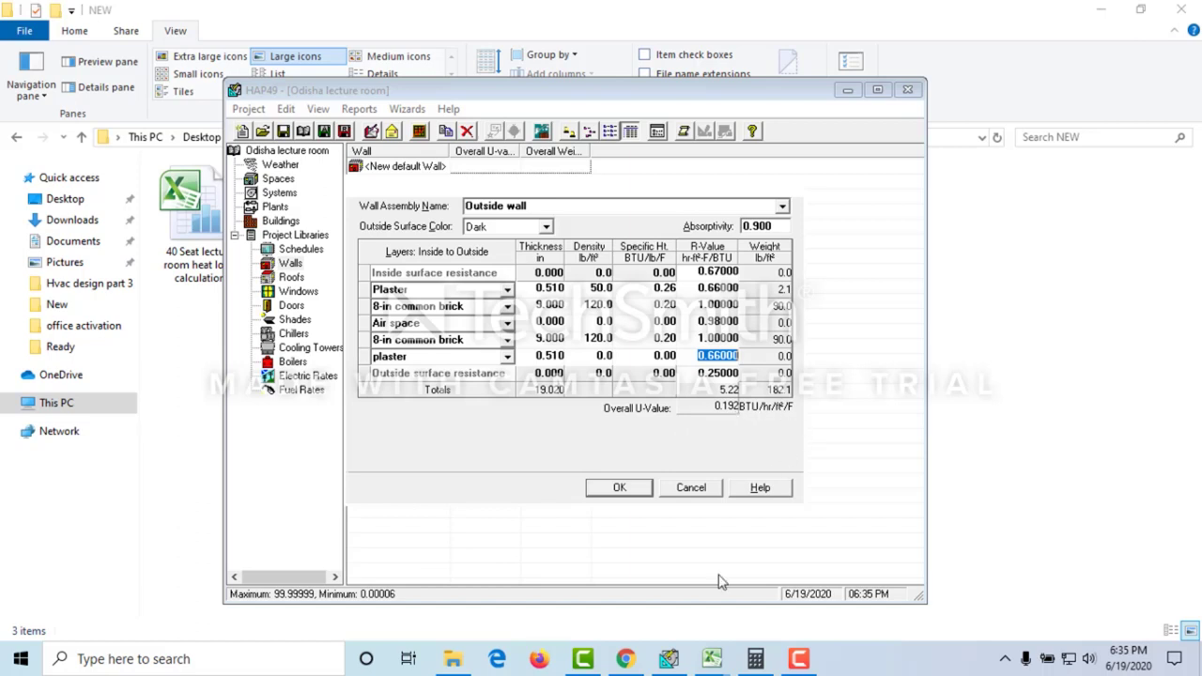
# Step: Bring up the U values of material sheet in 'Tables, charts & formulas'
pyautogui.click(715, 660)
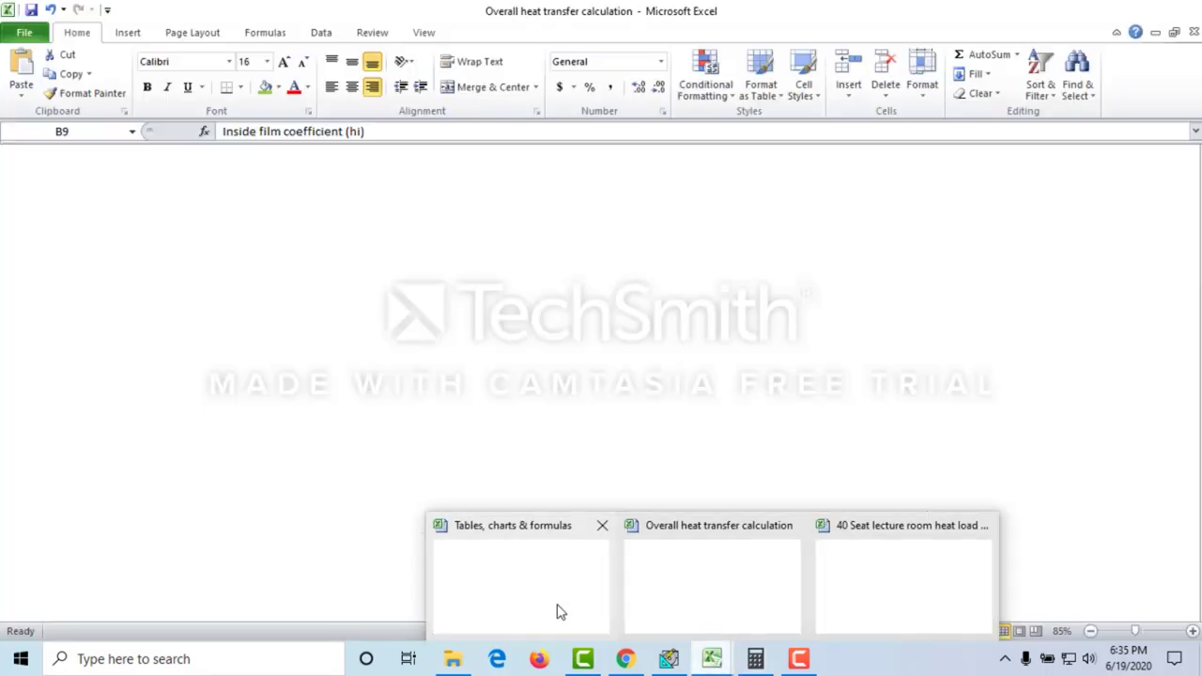
pyautogui.click(558, 611)
pyautogui.click(267, 351)
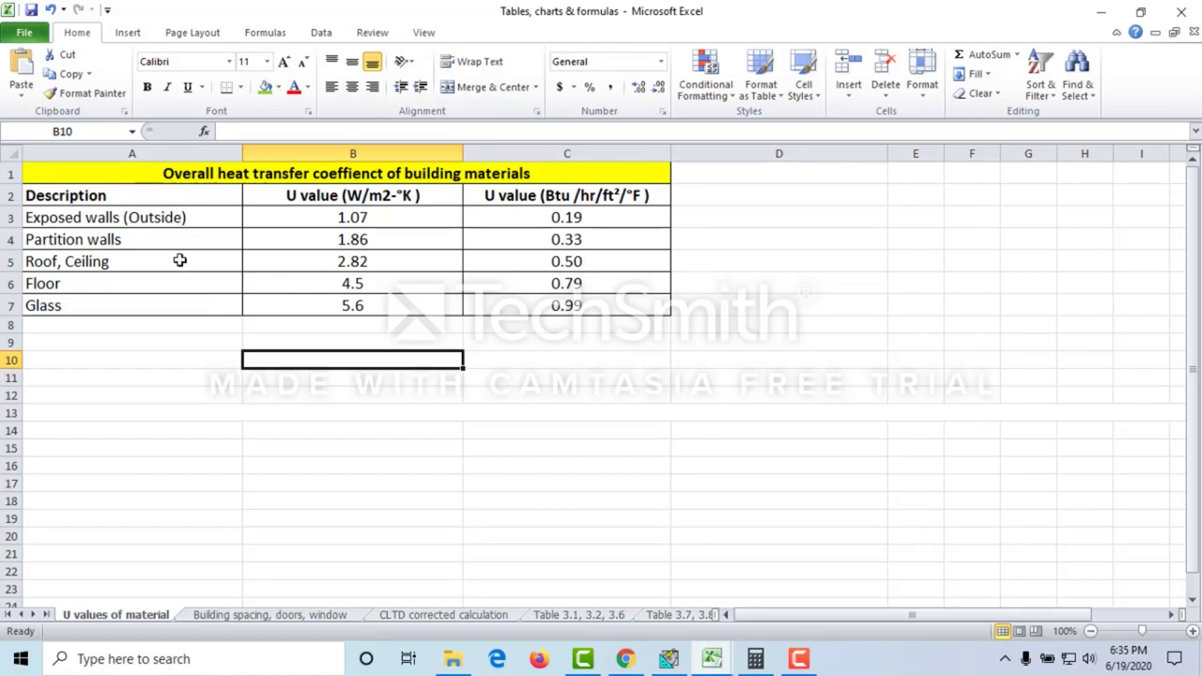
# Step: Confirm the exposed wall U-value 1.07 converts to 0.19, then return to HAP
pyautogui.moveTo(79, 225); pyautogui.dragTo(592, 222)
pyautogui.click(376, 221)
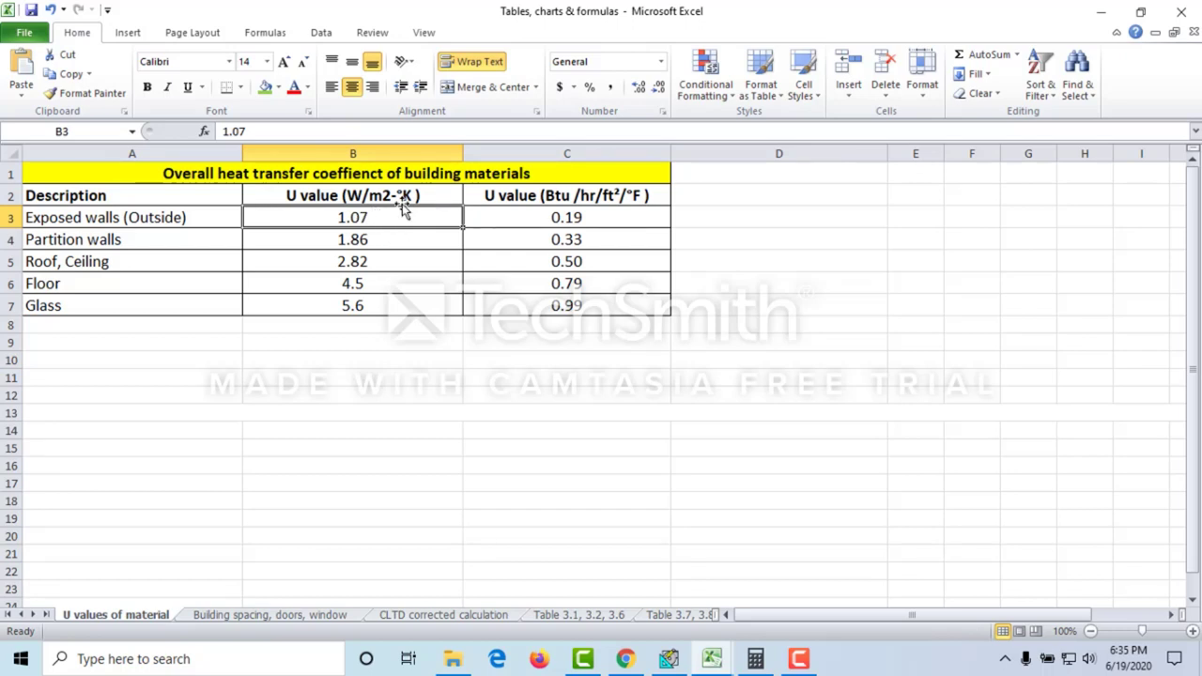
pyautogui.click(578, 217)
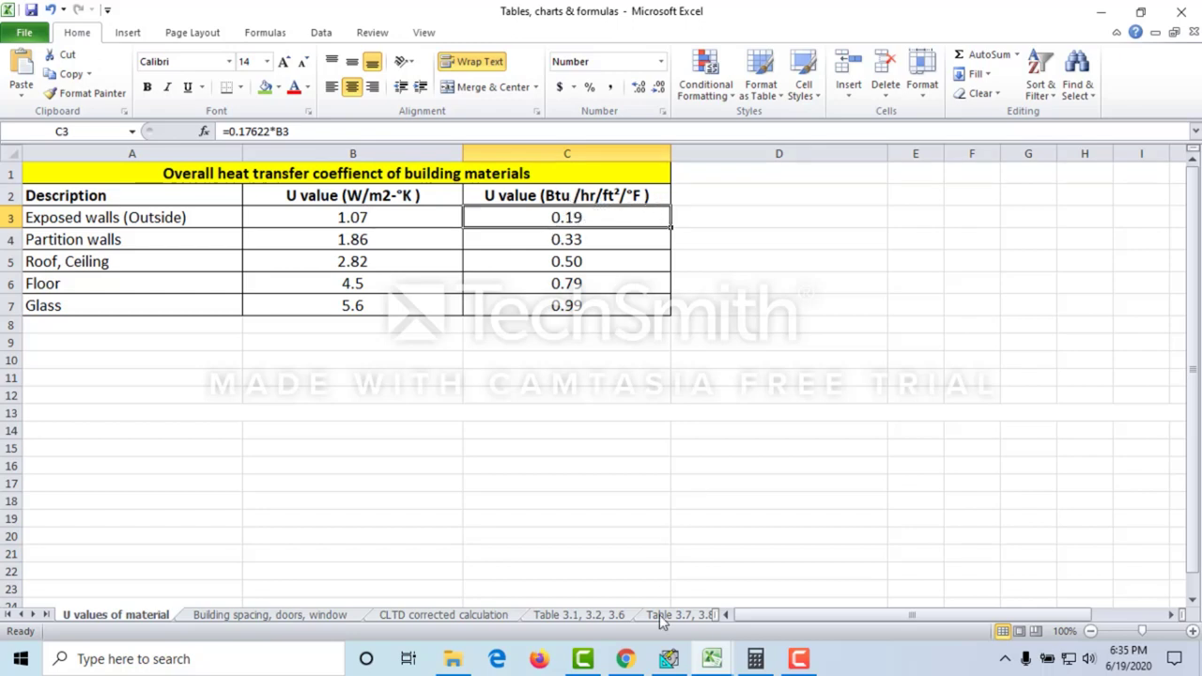
pyautogui.click(668, 658)
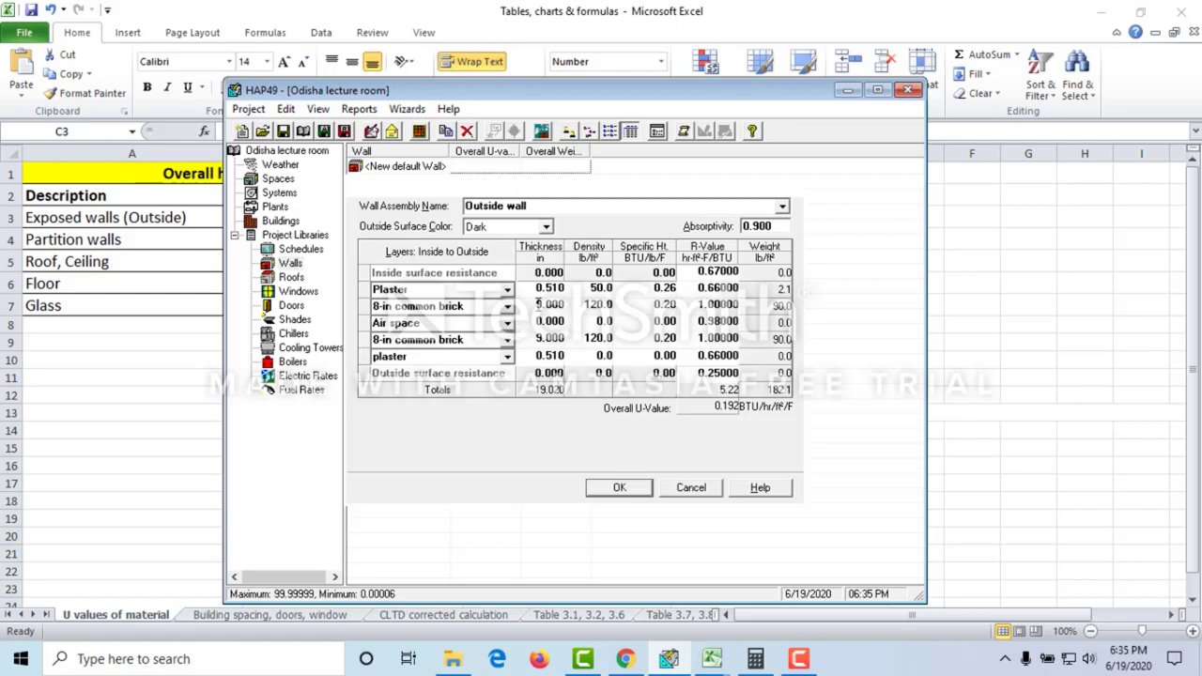
# Step: Save the Outside wall assembly and show the Roofs library
pyautogui.click(632, 494)
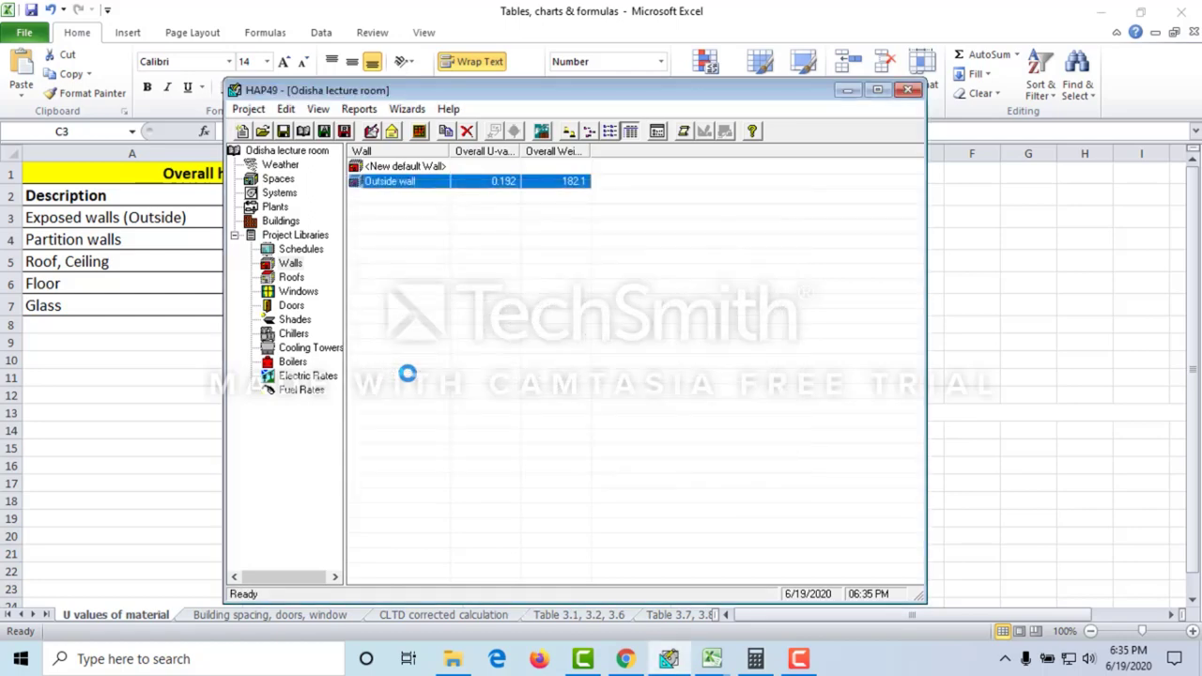
pyautogui.click(291, 279)
pyautogui.click(291, 264)
pyautogui.click(292, 279)
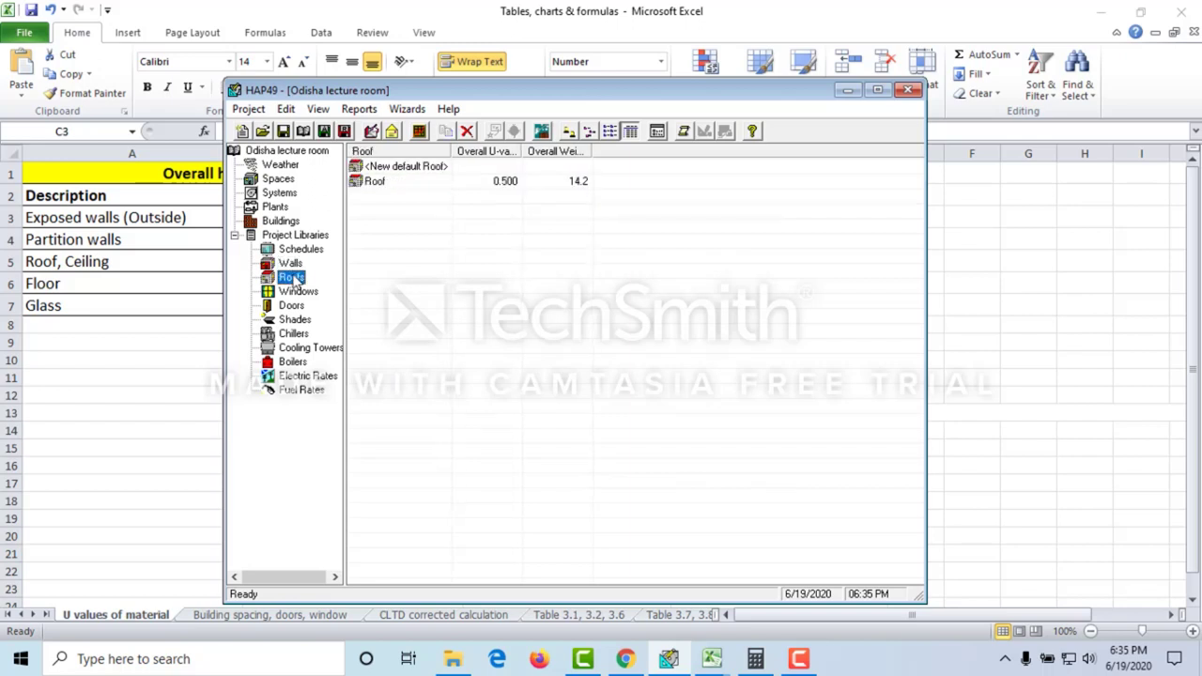
# Step: Open the Roof assembly's properties and mark the Floor and Glass U-values in Excel
pyautogui.doubleClick(383, 185)
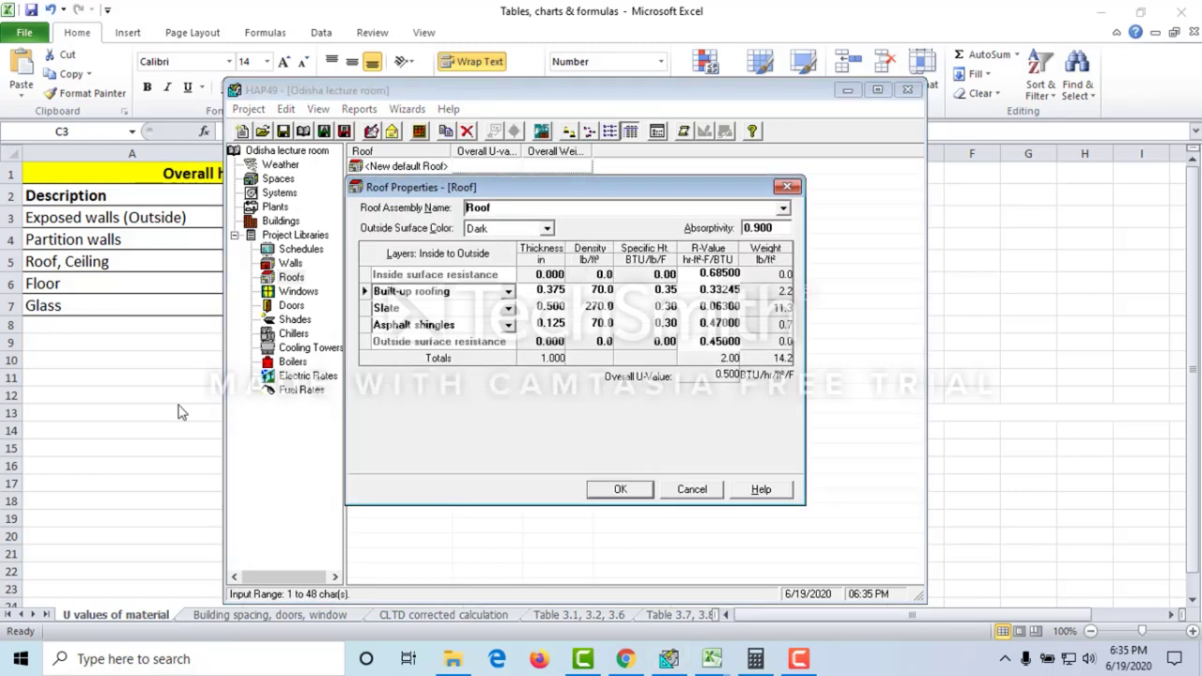
pyautogui.hotkey('alt', 'Tab')
pyautogui.moveTo(100, 282); pyautogui.dragTo(330, 294)
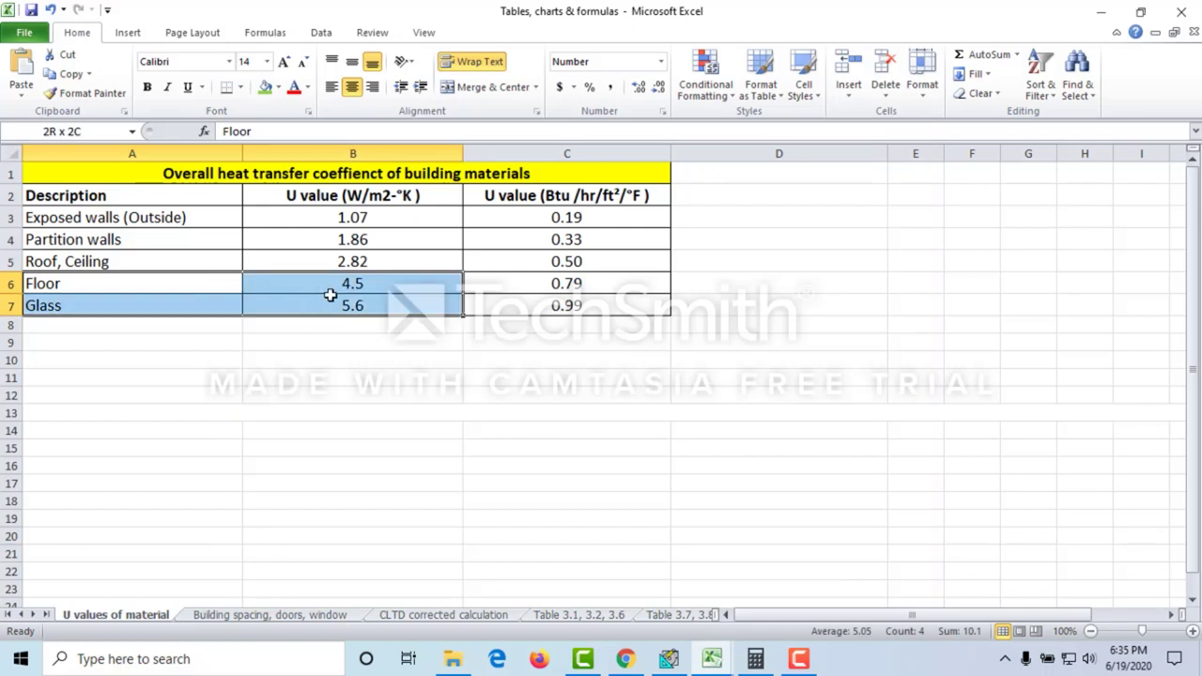
# Step: Mark the Roof, Ceiling row and read its U-value of 0.50
pyautogui.click(235, 342)
pyautogui.moveTo(112, 262); pyautogui.dragTo(560, 262)
pyautogui.click(561, 262)
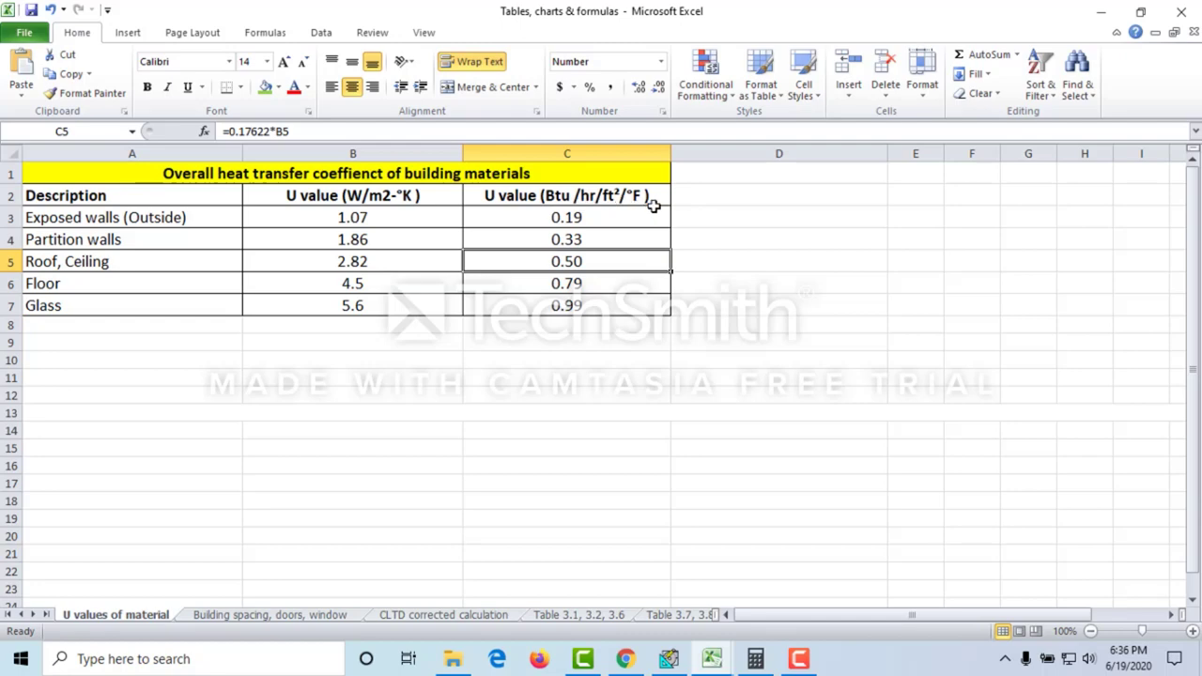
# Step: Return to HAP and save the Roof assembly at U-value 0.500
pyautogui.click(712, 658)
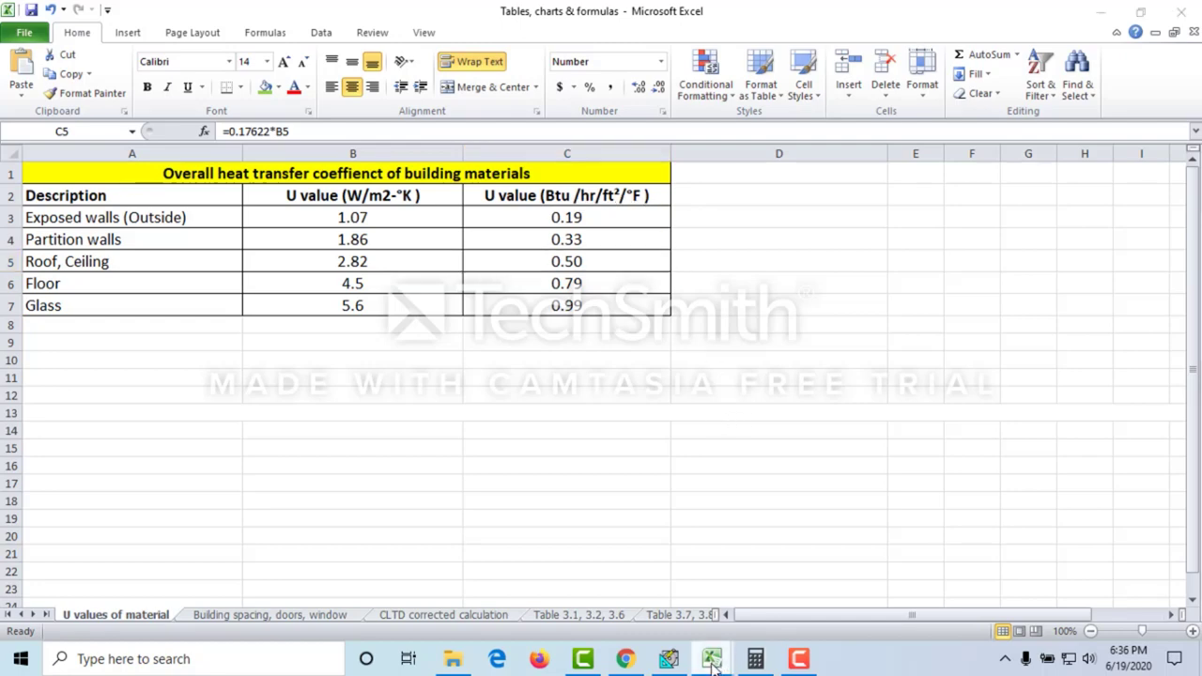
pyautogui.click(668, 658)
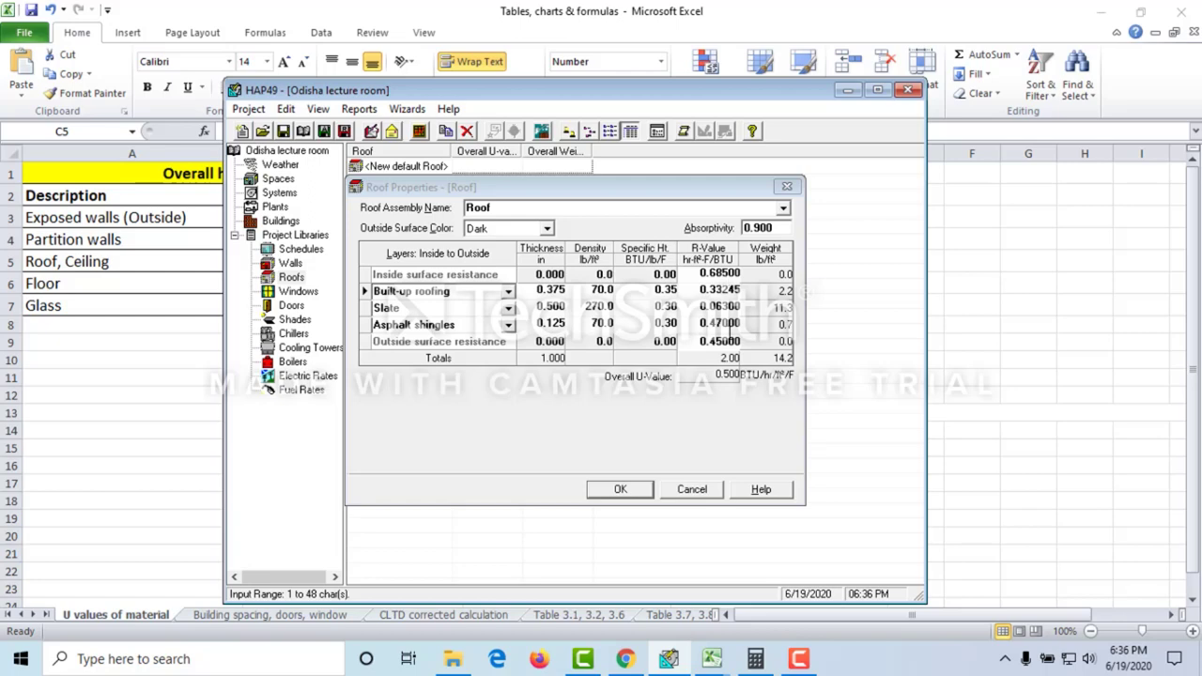
pyautogui.click(606, 488)
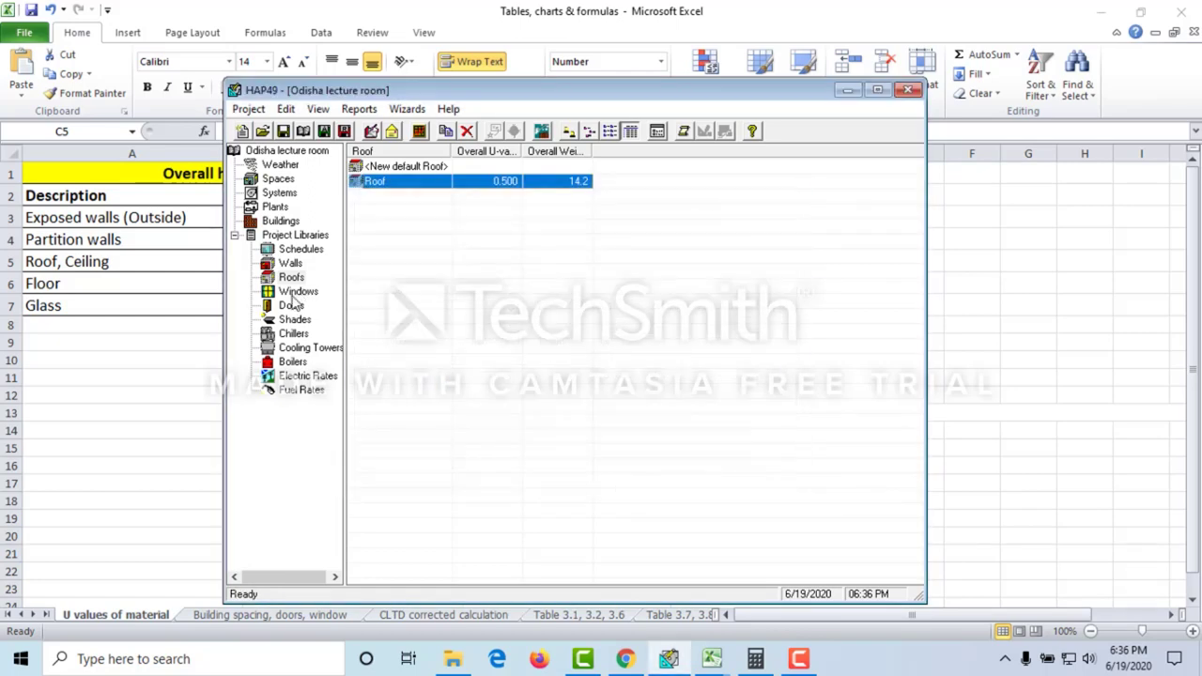
pyautogui.click(294, 299)
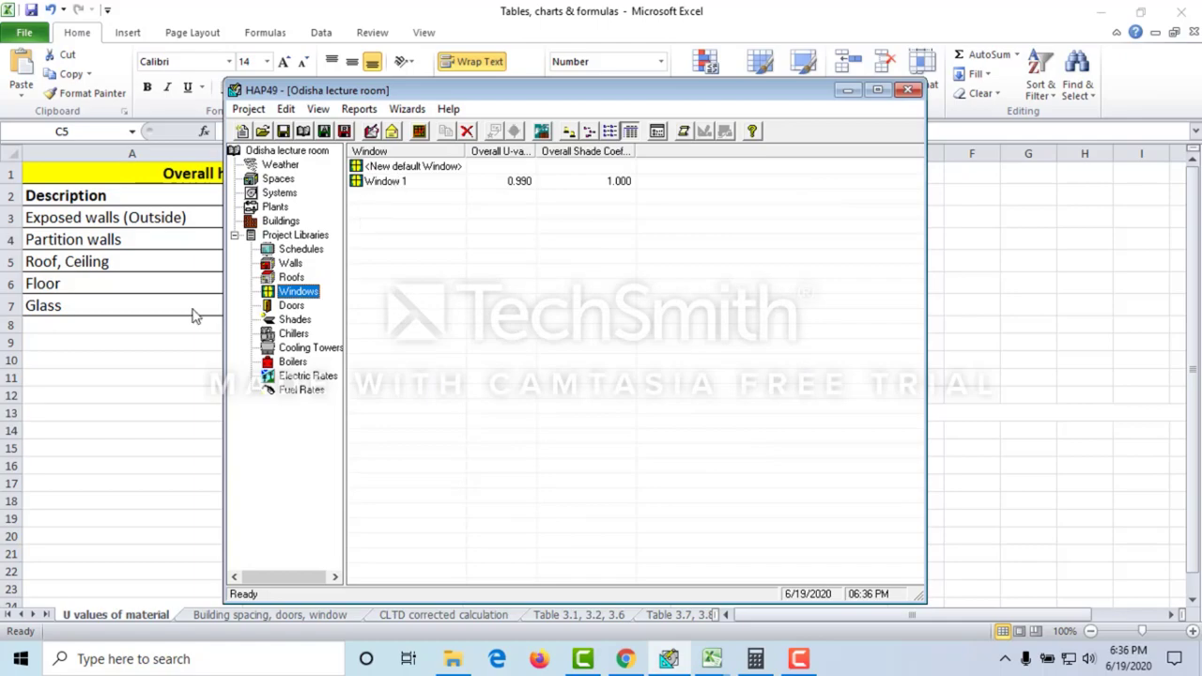
# Step: Switch between HAP and Excel and scroll through the 40 Seat lecture room workbook
pyautogui.hotkey('alt', 'Tab')
pyautogui.click(669, 658)
pyautogui.click(711, 658)
pyautogui.moveTo(706, 660)
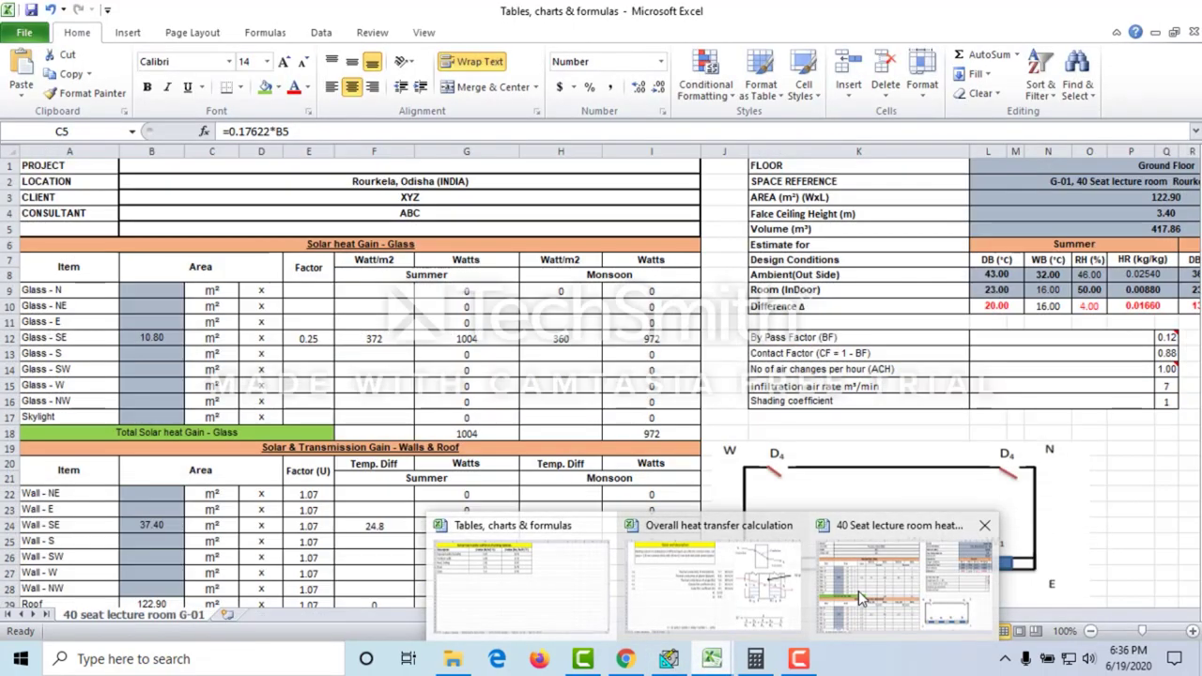
pyautogui.click(857, 591)
pyautogui.moveTo(932, 615); pyautogui.dragTo(962, 615)
pyautogui.scroll(-3, 573, 408)
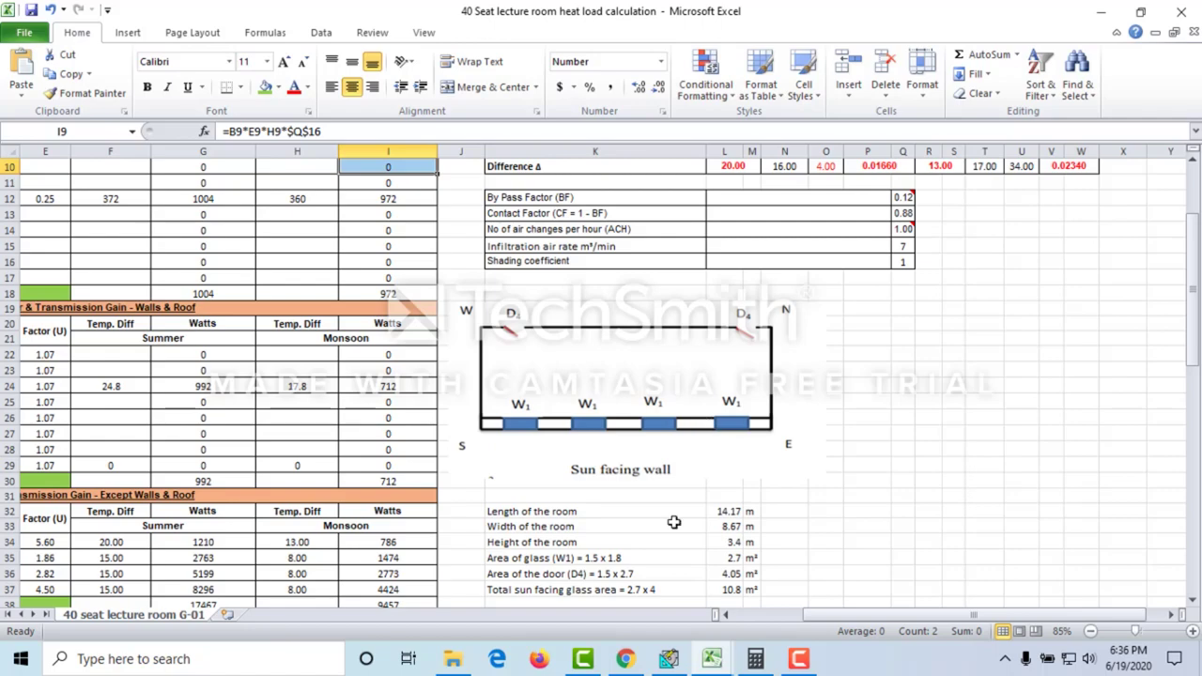
# Step: Find the W1 UPVC window size (1.5 × 1.8 m) on the Building spacing, doors, window sheet
pyautogui.moveTo(712, 658)
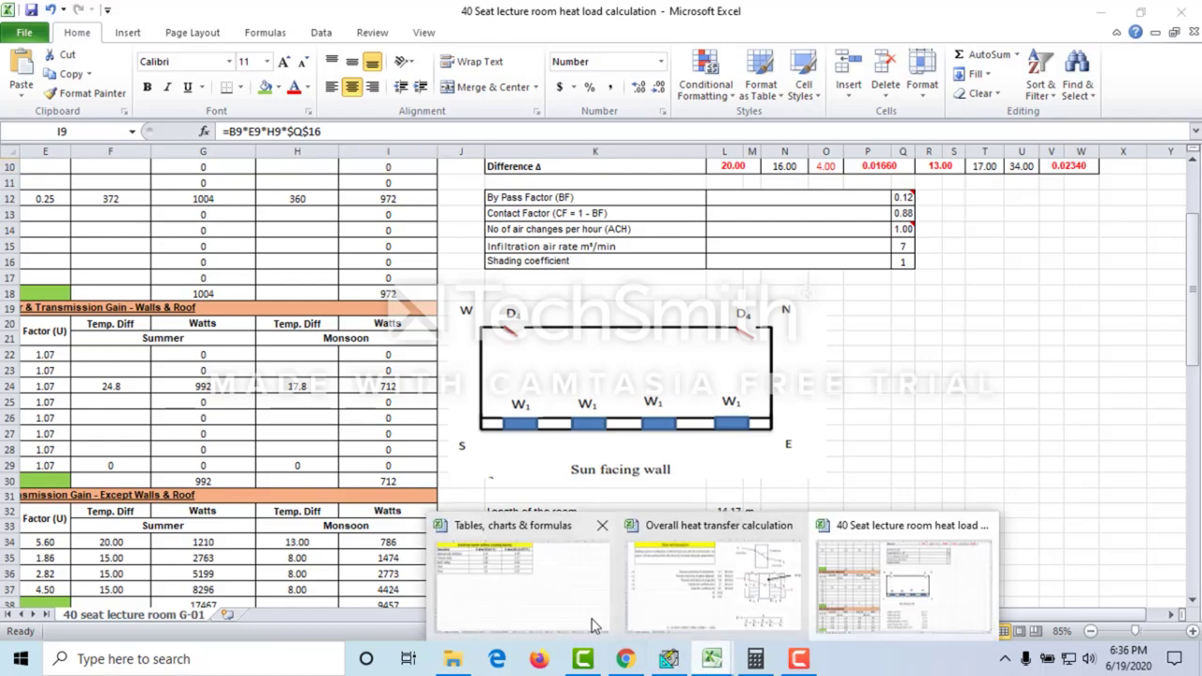
pyautogui.click(570, 625)
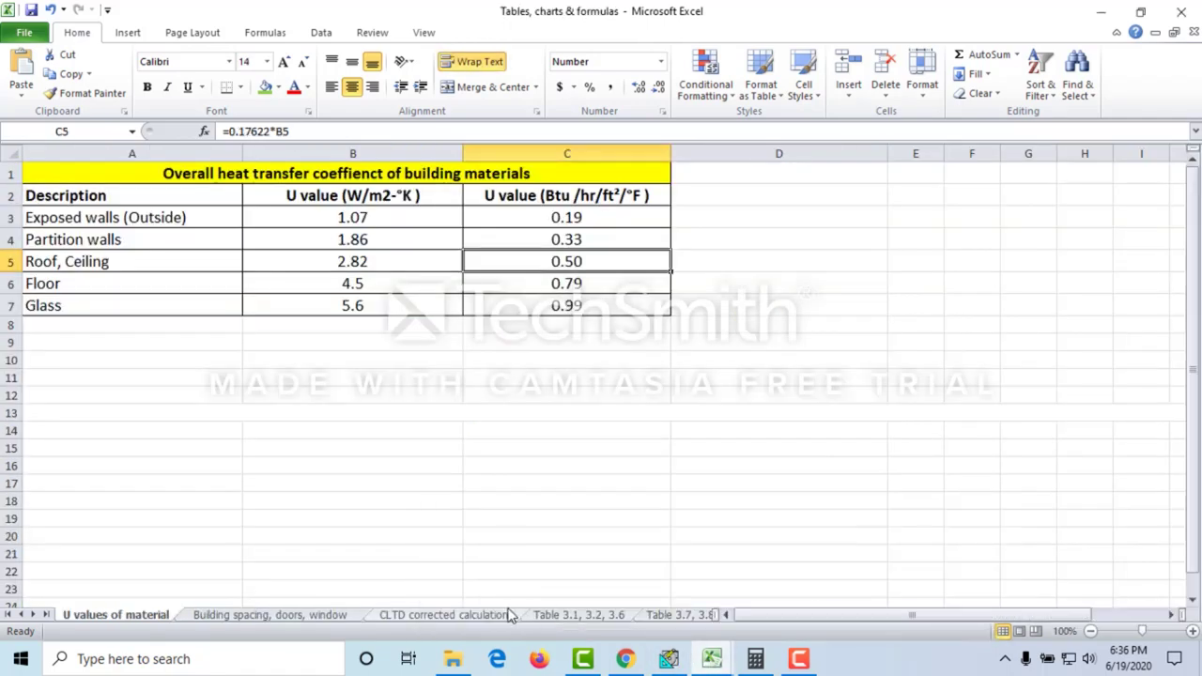
pyautogui.click(246, 618)
pyautogui.moveTo(840, 612); pyautogui.dragTo(864, 612)
pyautogui.moveTo(622, 280); pyautogui.dragTo(1094, 280)
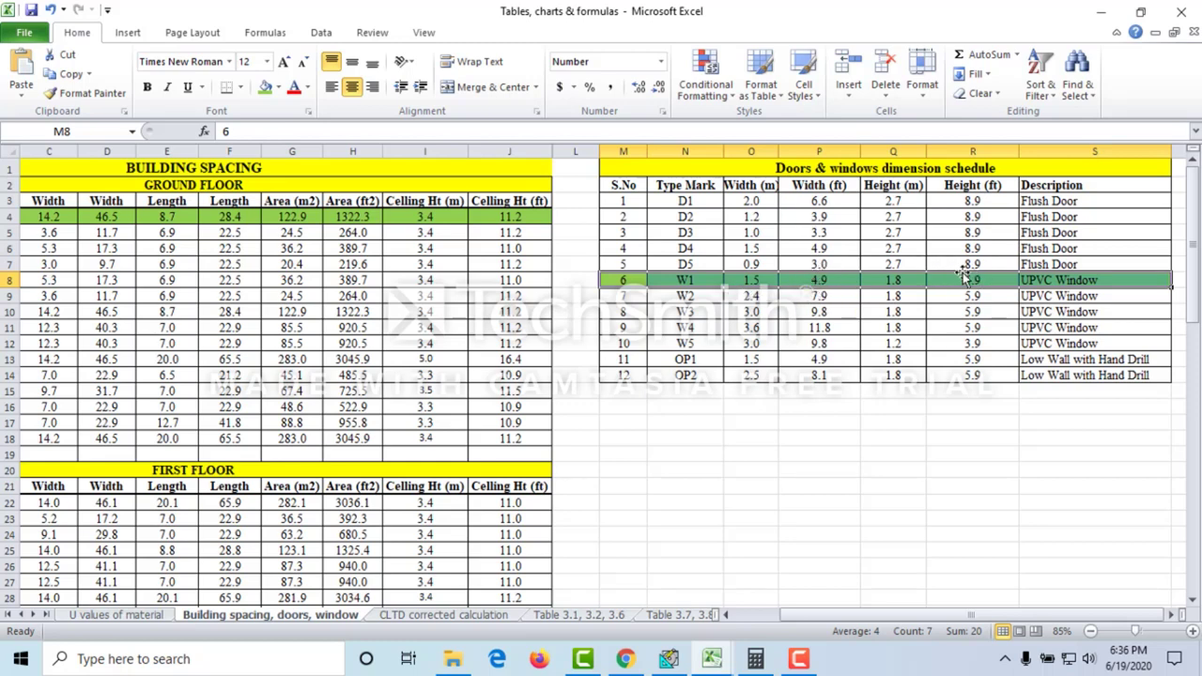
pyautogui.click(1100, 11)
pyautogui.click(668, 658)
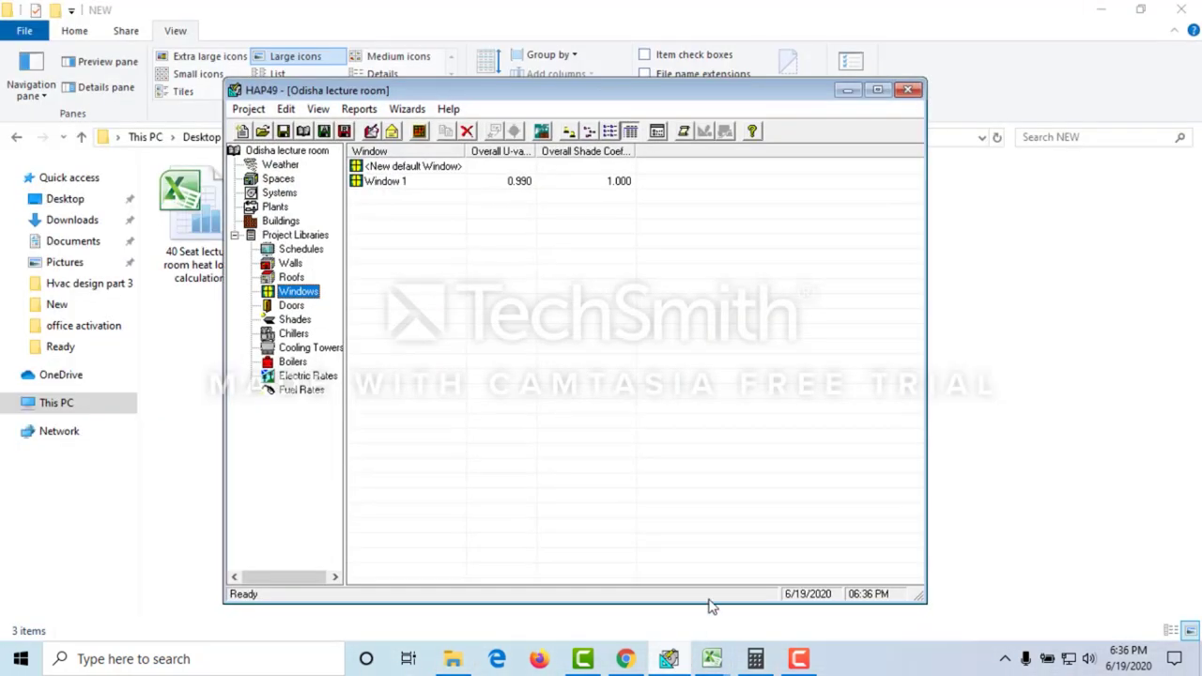
# Step: Open Window 1's details and check the 0.99 glass U-value on Excel's U values of material sheet
pyautogui.doubleClick(395, 186)
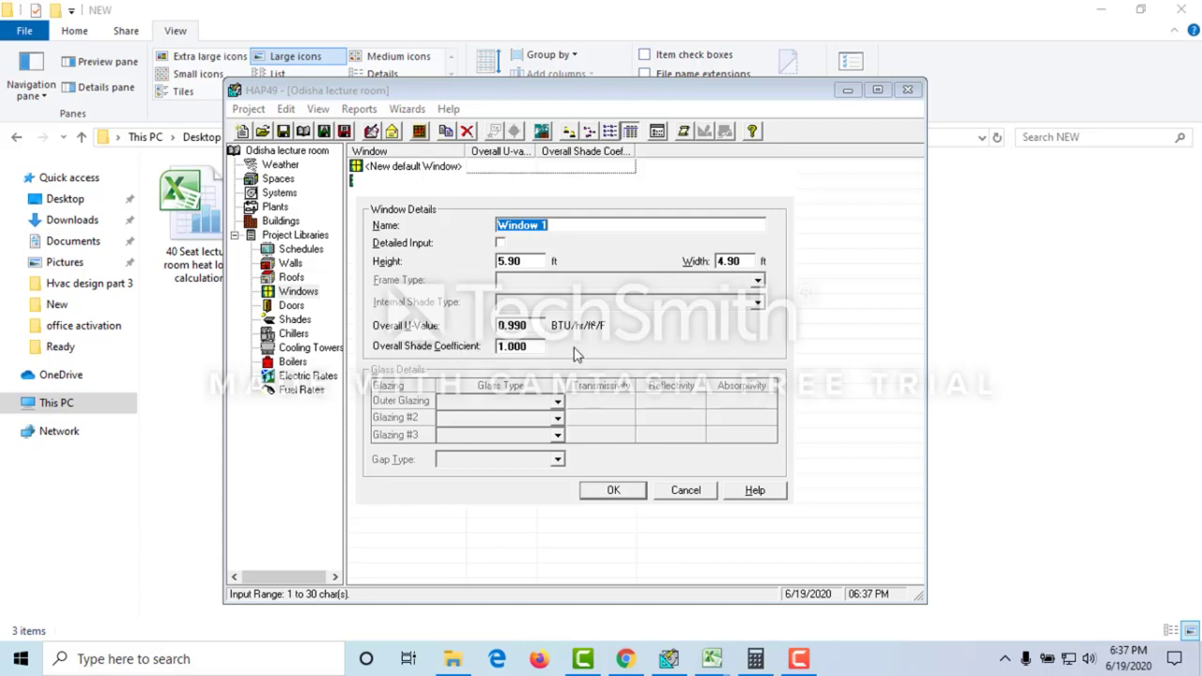
pyautogui.click(669, 659)
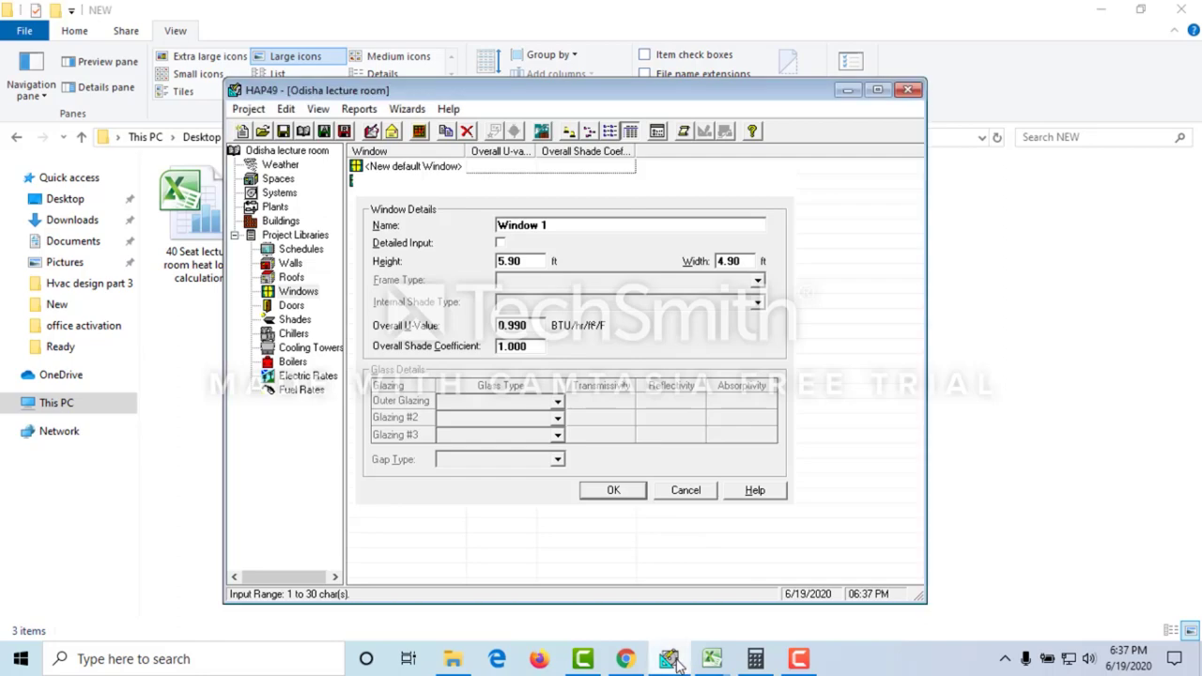
pyautogui.moveTo(711, 659)
pyautogui.moveTo(601, 617)
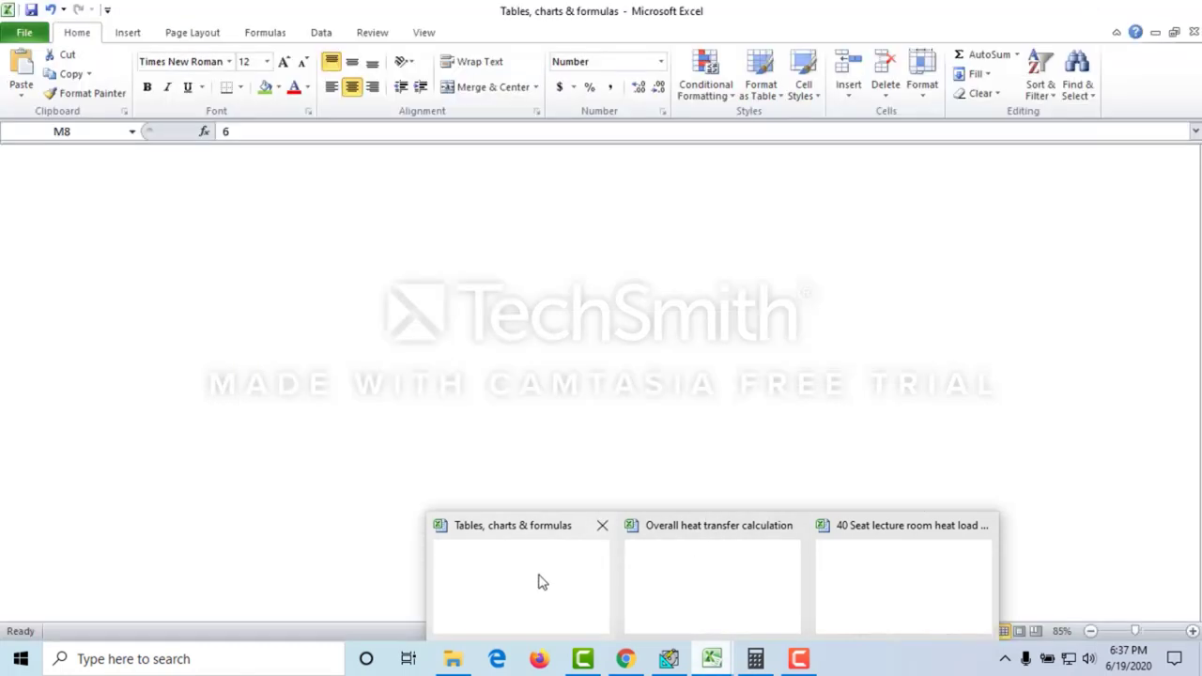
pyautogui.click(540, 582)
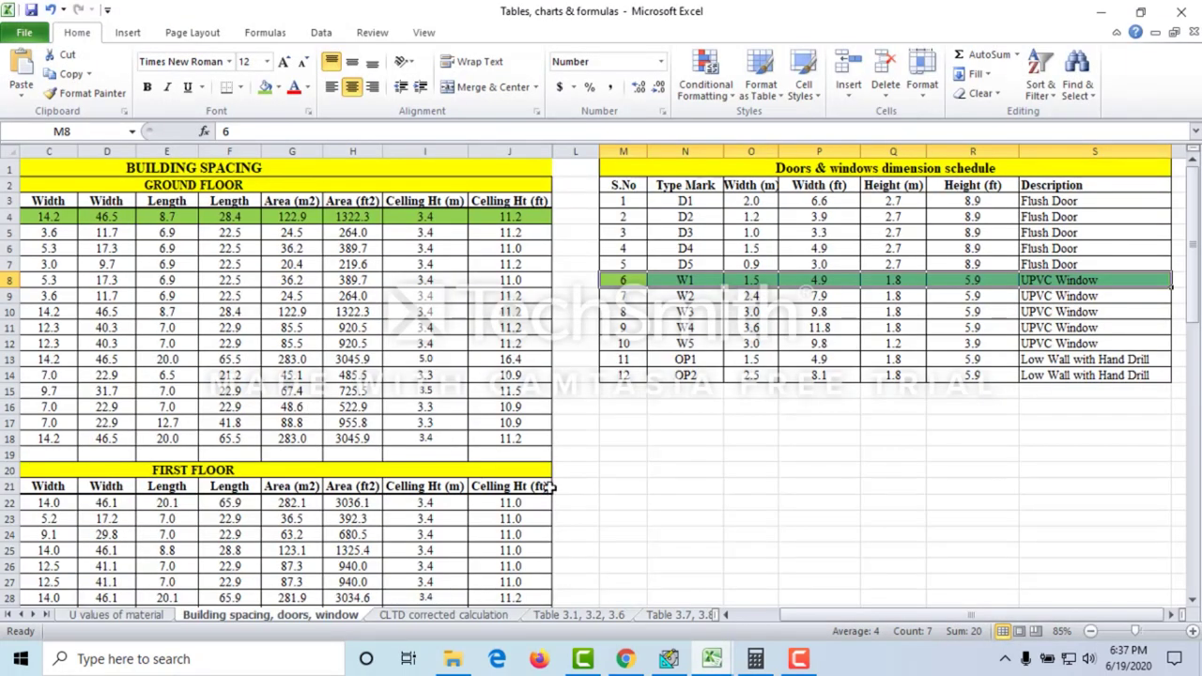
pyautogui.click(148, 618)
pyautogui.click(365, 345)
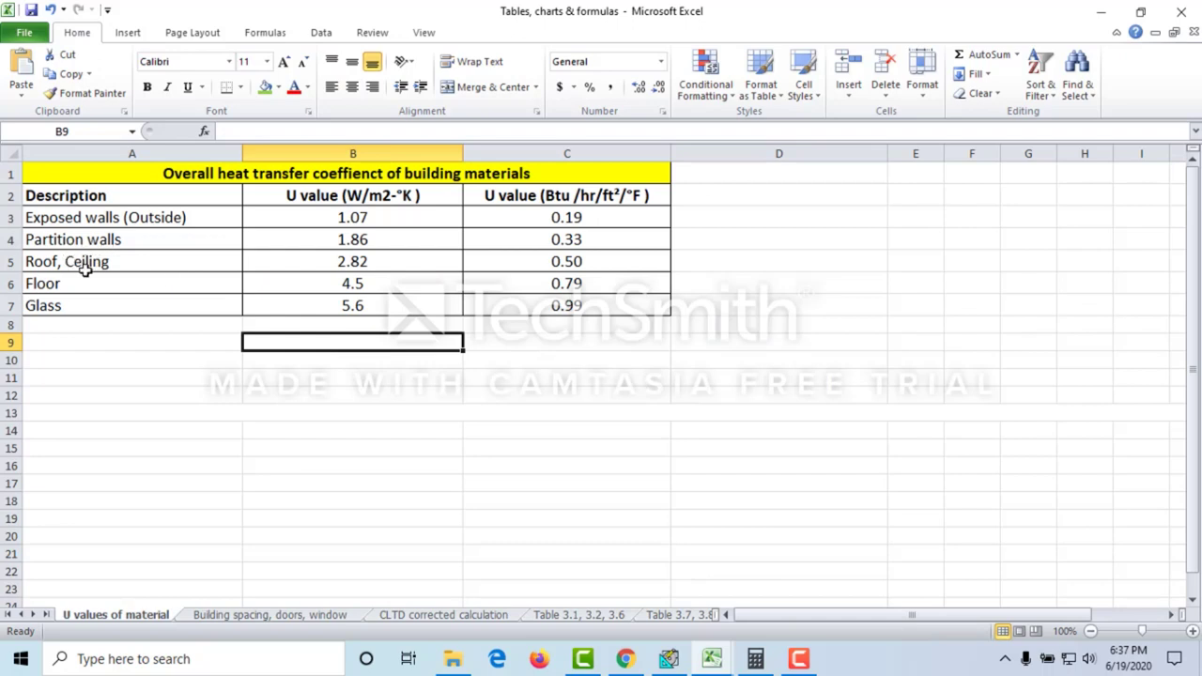
pyautogui.click(568, 307)
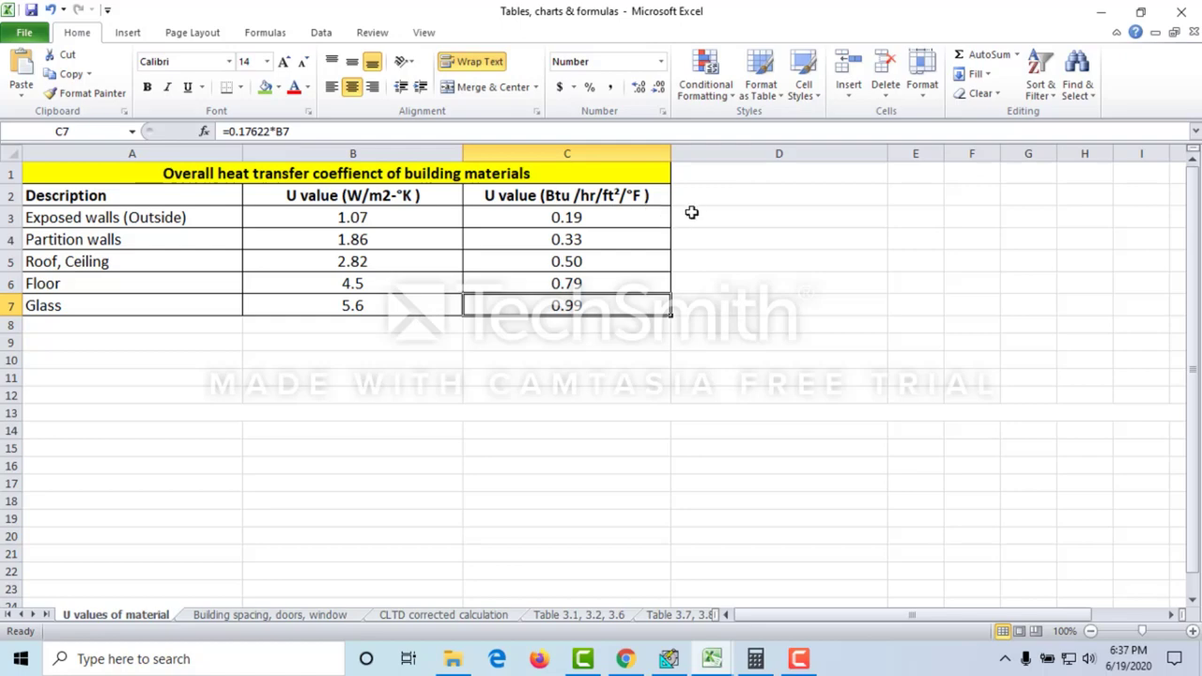
pyautogui.click(1095, 11)
# Step: Keep Window 1's overall U-value at 0.990 and shade coefficient at 1.000, and save it
pyautogui.click(498, 325)
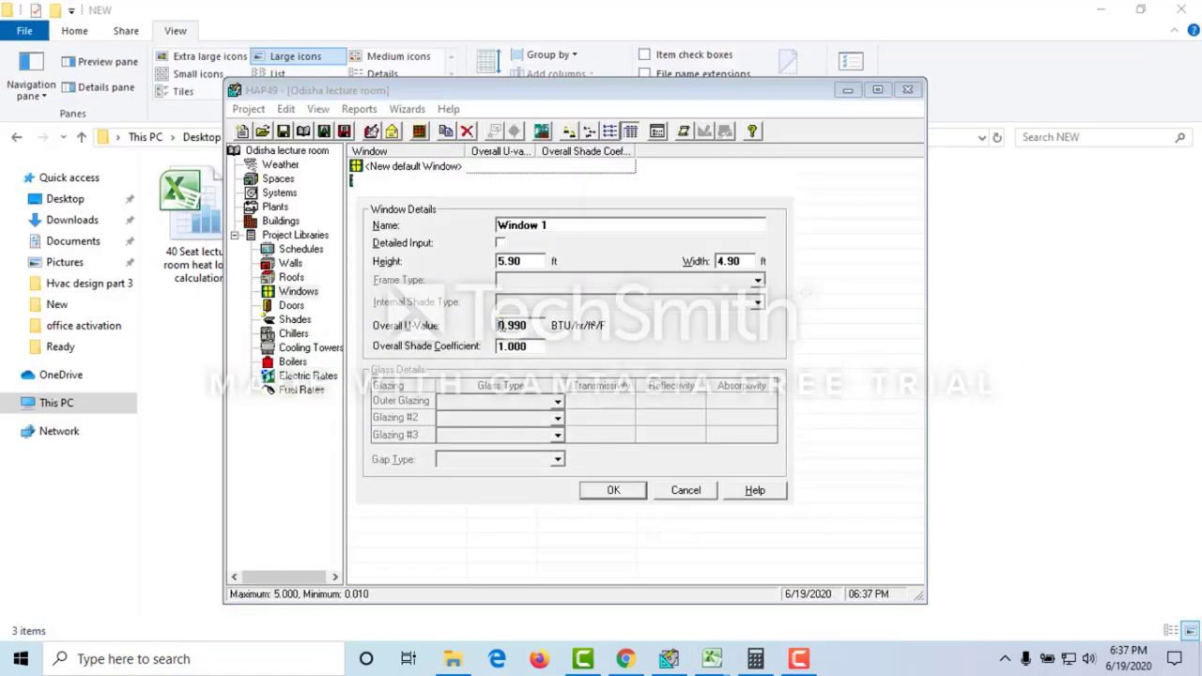
pyautogui.doubleClick(526, 348)
pyautogui.click(531, 346)
pyautogui.click(612, 490)
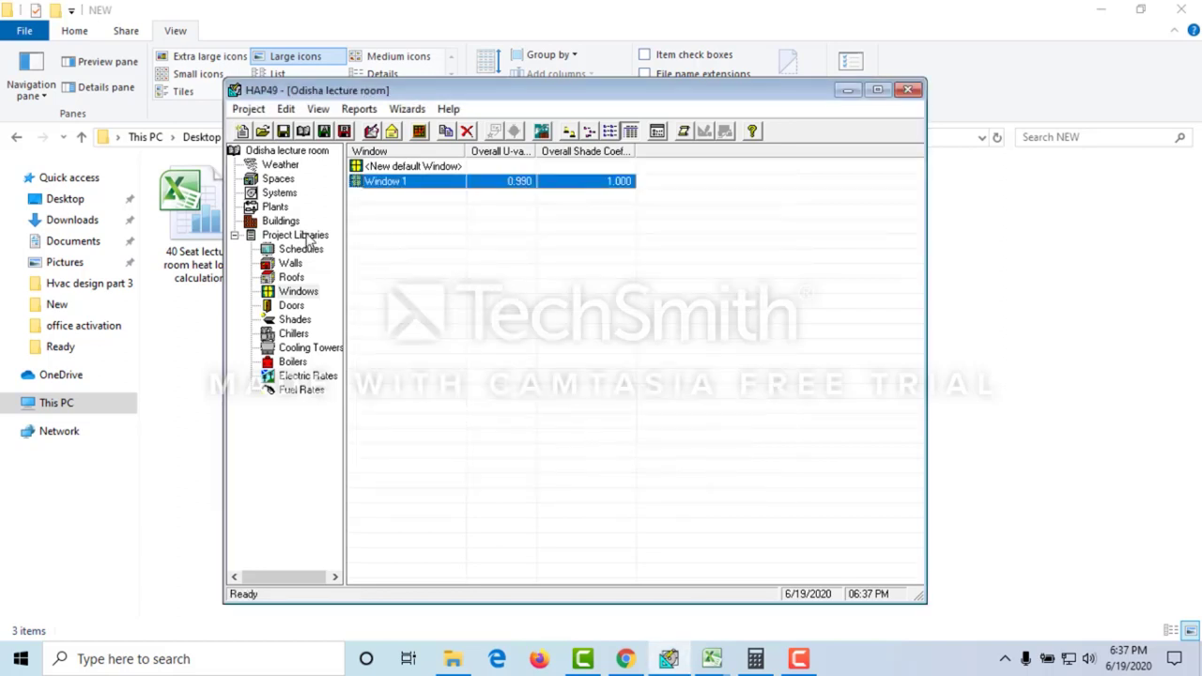
# Step: Review the Walls, Roofs, Windows, Doors and Weather Properties entries, then close the Odisha lecture room project
pyautogui.click(293, 264)
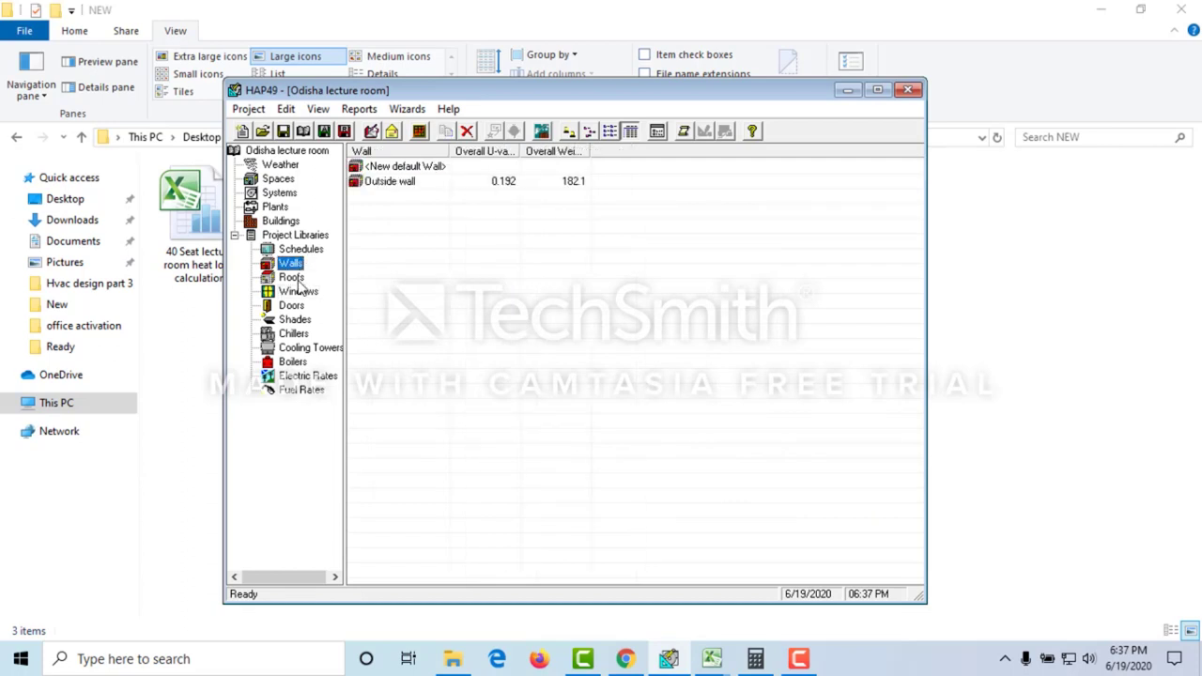
pyautogui.click(293, 278)
pyautogui.click(298, 291)
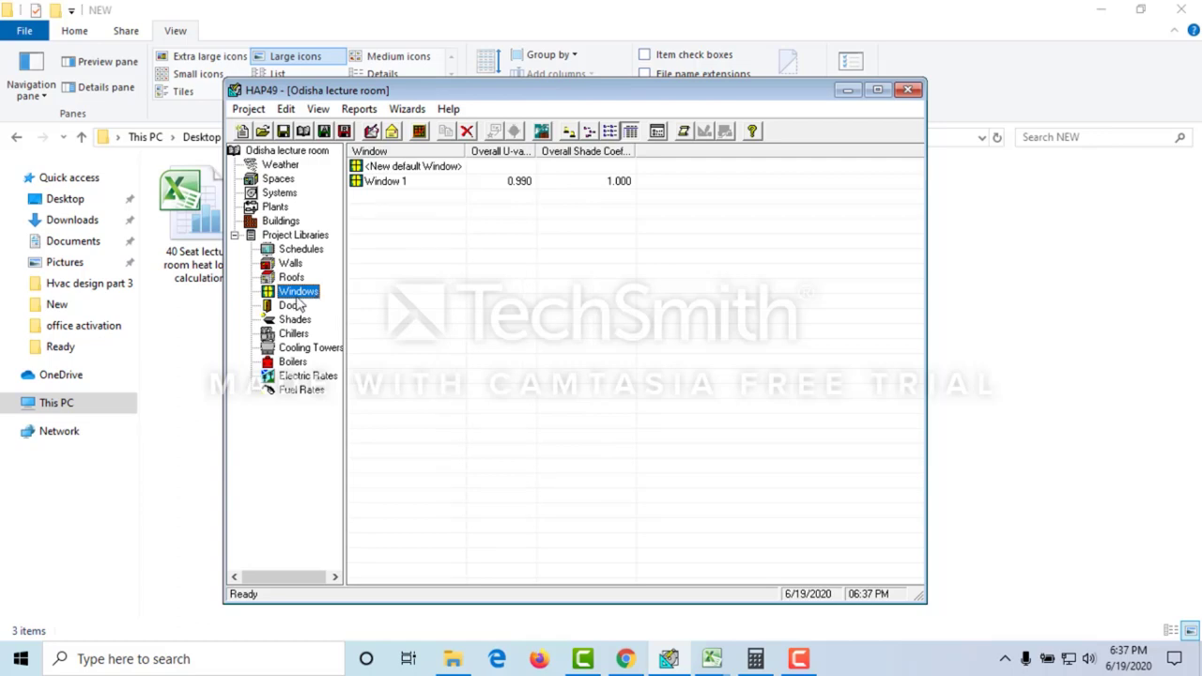
pyautogui.click(291, 306)
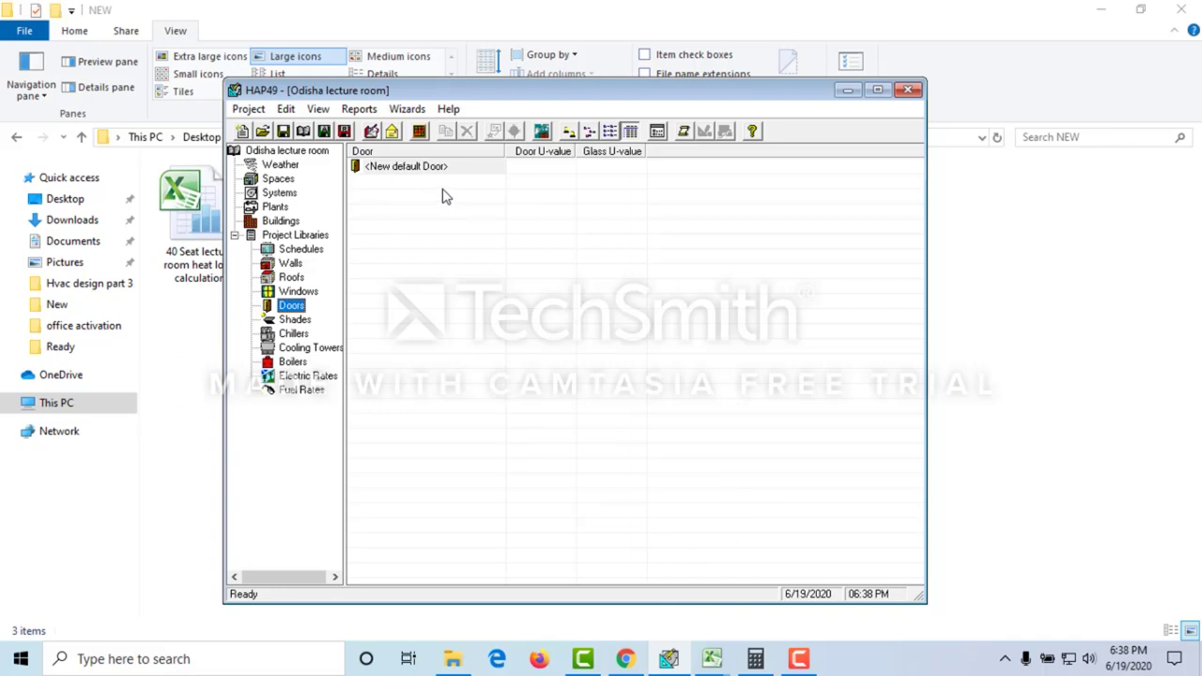
pyautogui.click(284, 166)
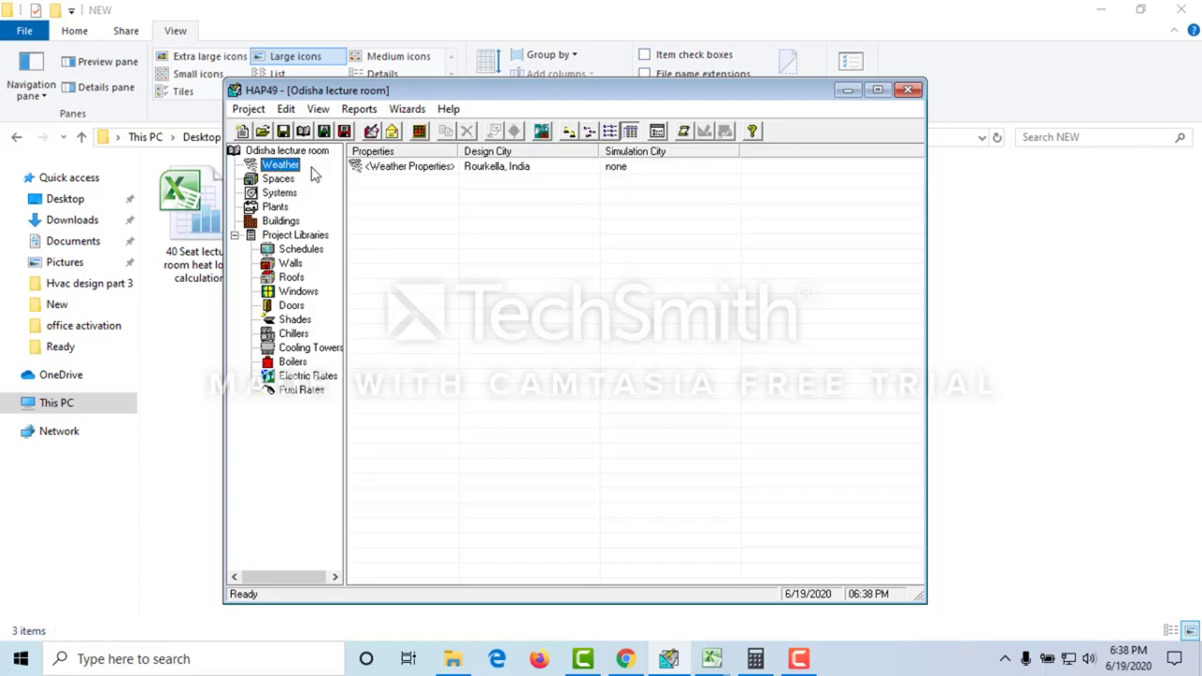
pyautogui.click(411, 168)
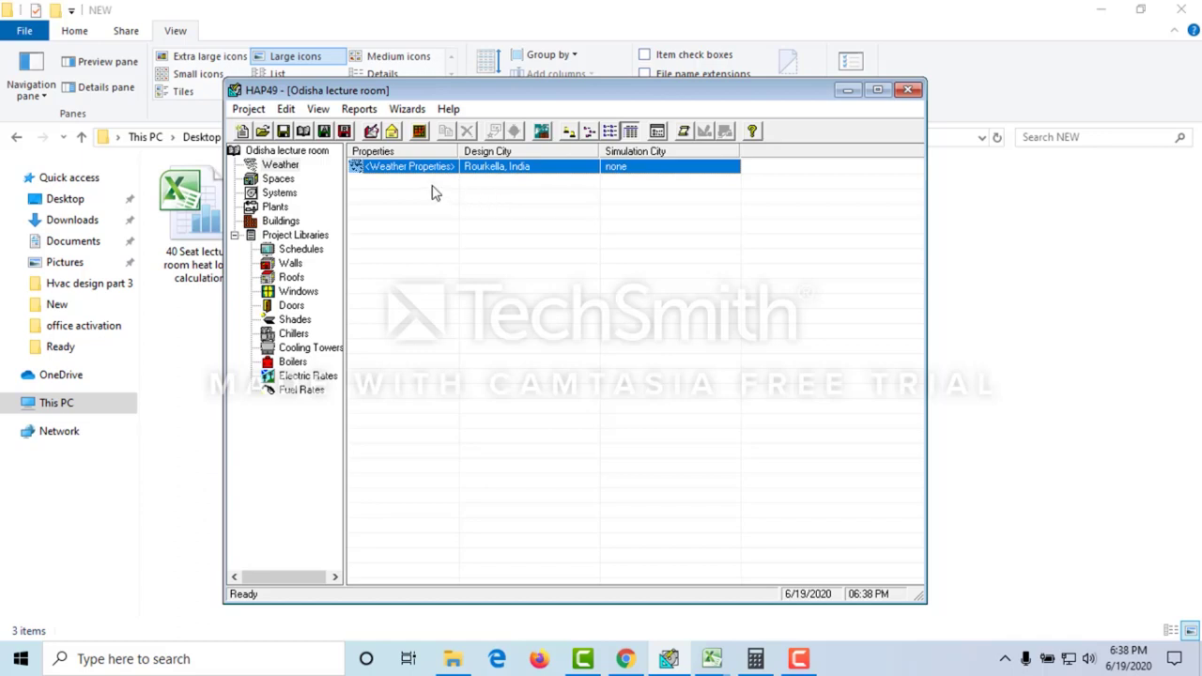
pyautogui.click(906, 89)
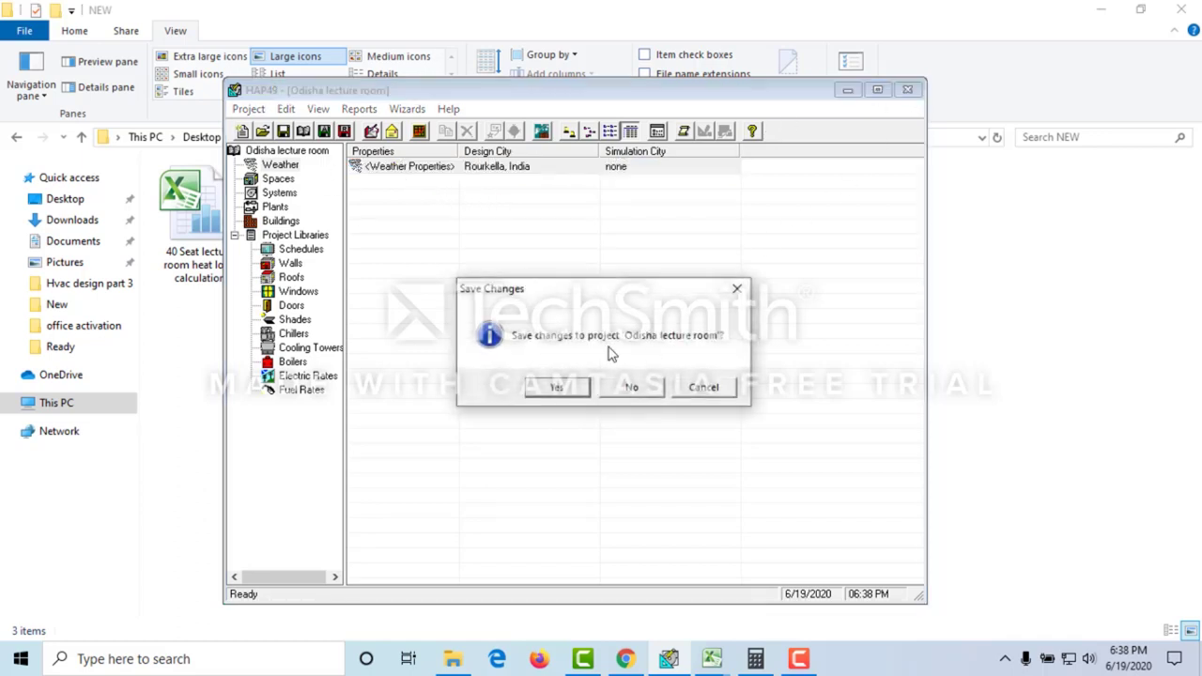
# Step: Discard the lecture room changes, relaunch HAP and start a new project
pyautogui.click(634, 389)
pyautogui.click(669, 659)
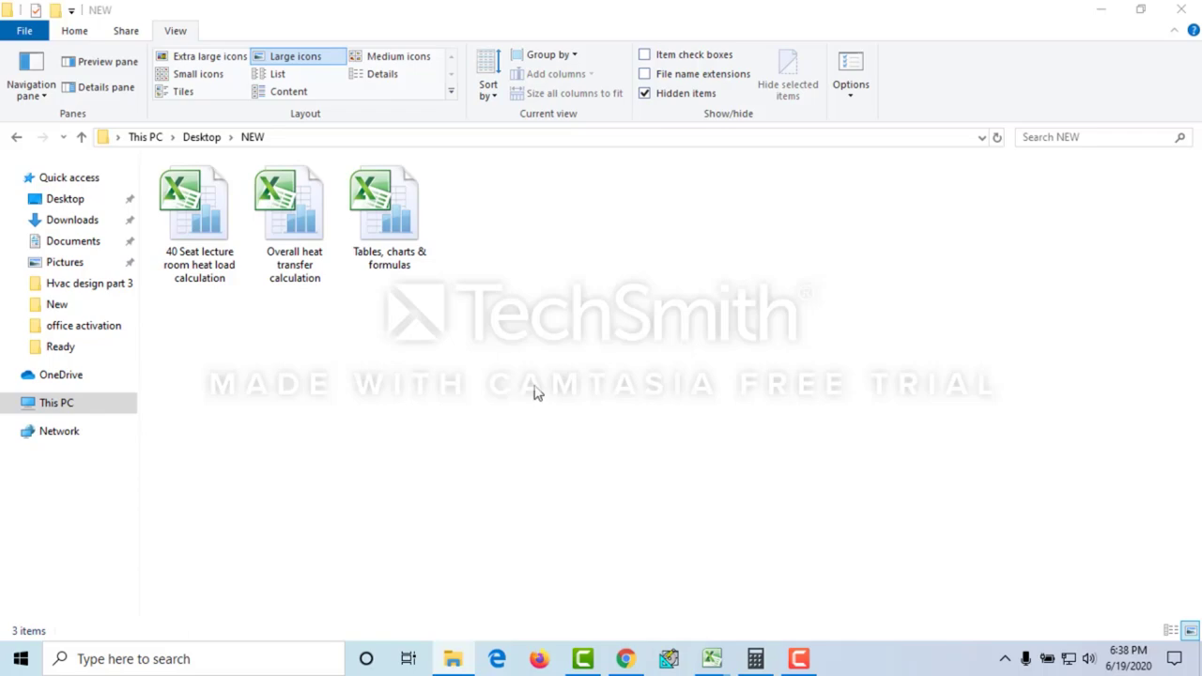
pyautogui.click(788, 458)
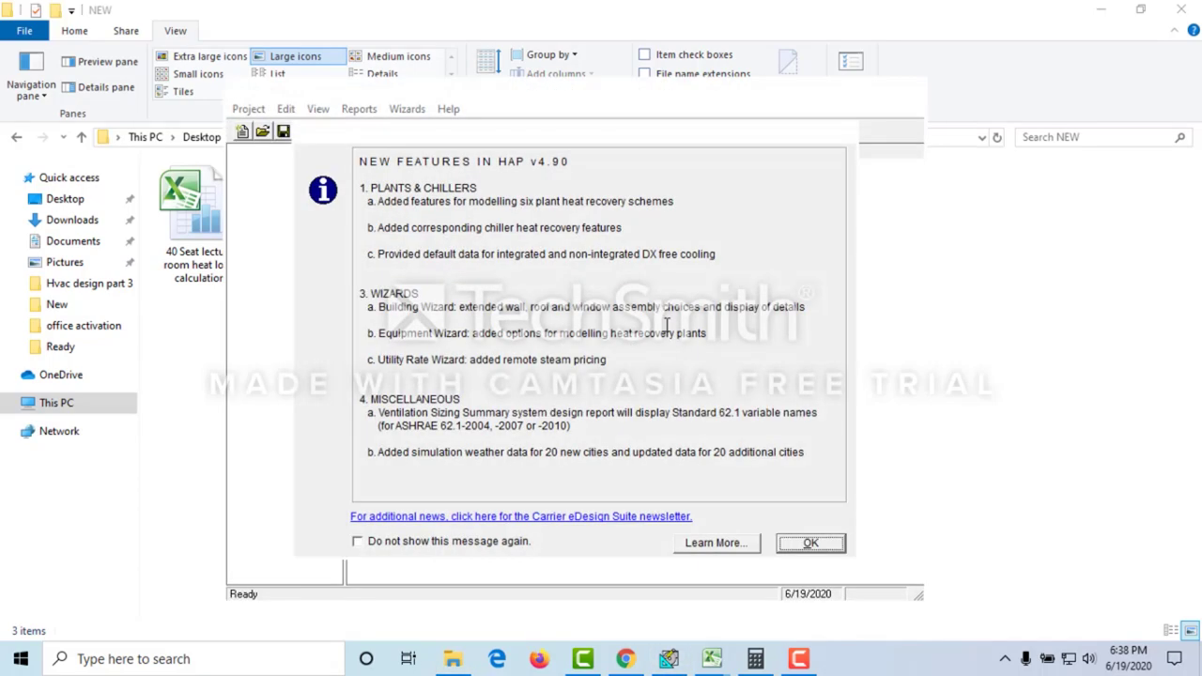
pyautogui.click(804, 543)
pyautogui.click(808, 304)
# Step: Set ventilation standard ASHRAE 62.1-2010 and energy standard ASHRAE 90.1-2010 for the new project
pyautogui.click(690, 221)
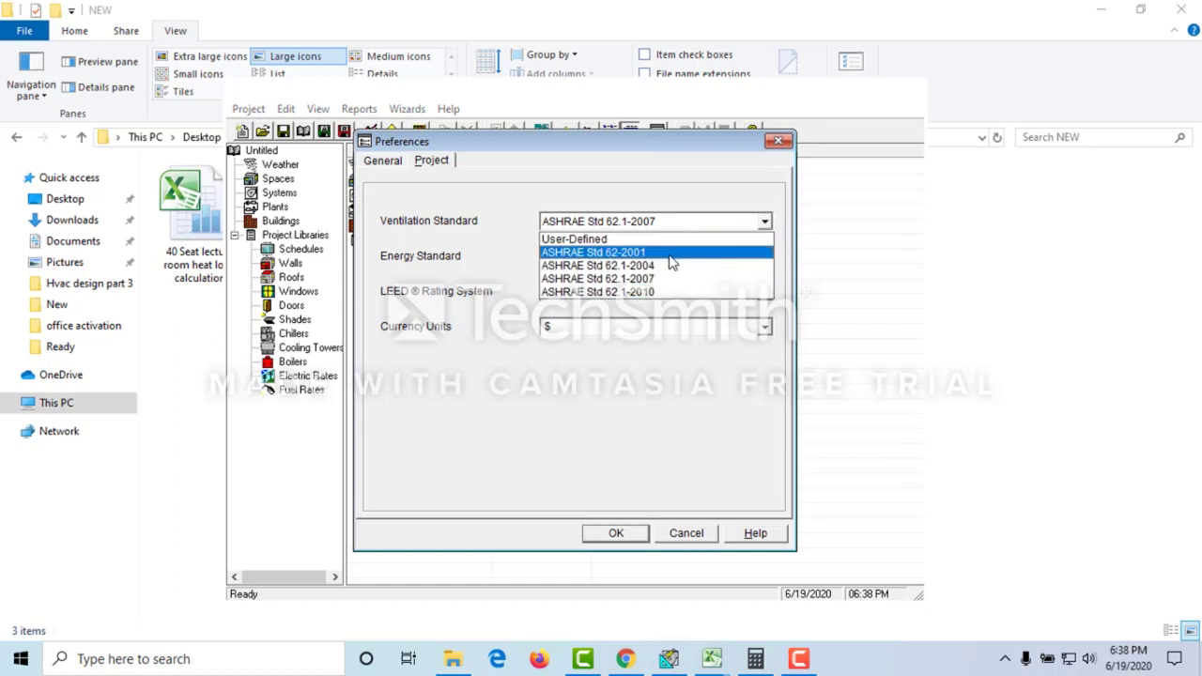
pyautogui.click(657, 290)
pyautogui.click(657, 257)
pyautogui.click(648, 301)
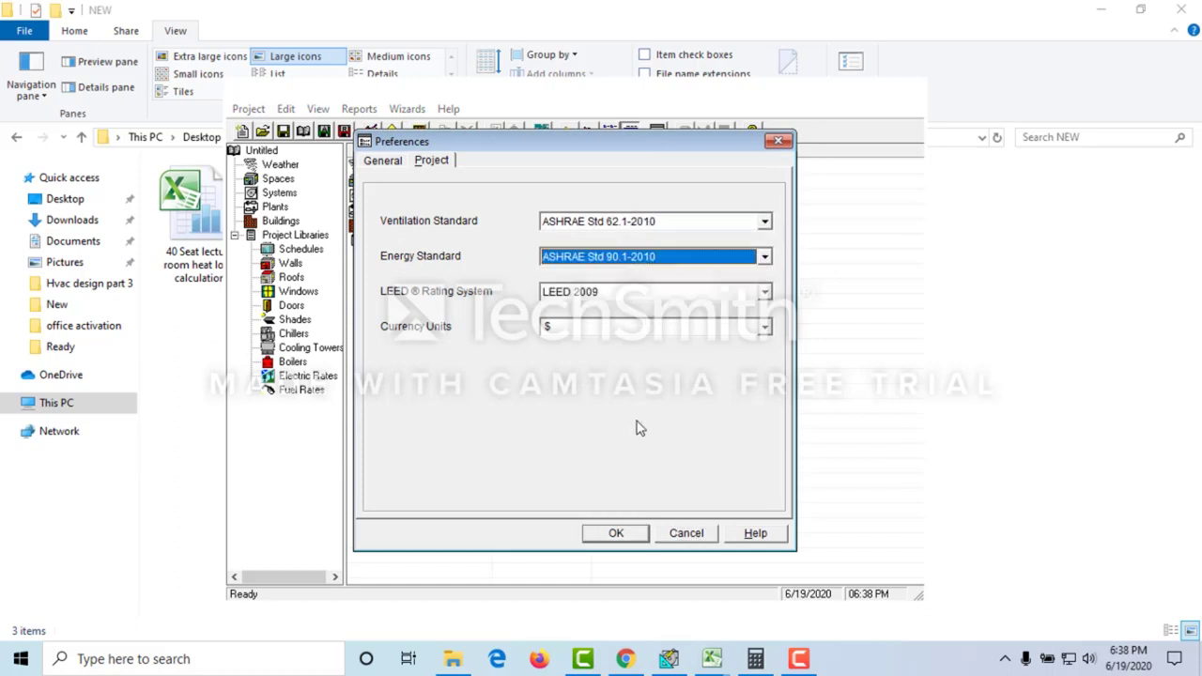
pyautogui.click(615, 533)
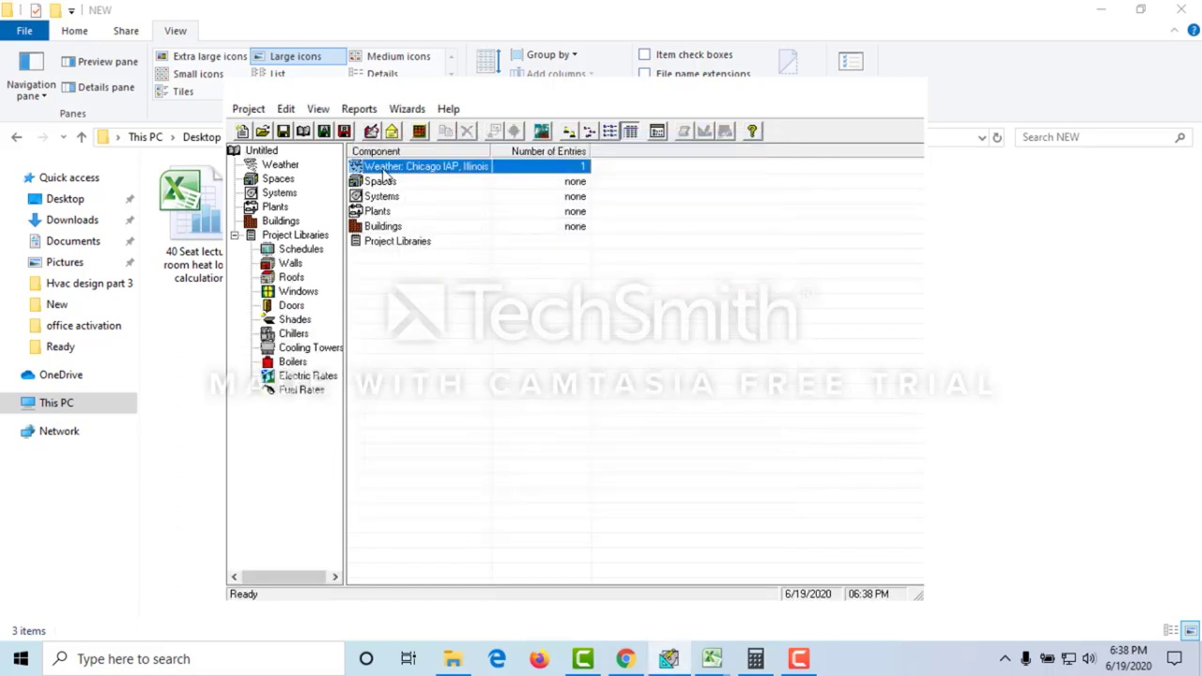
pyautogui.click(287, 166)
# Step: Set the weather to region Asia/Pacific, location India, city Ahmedabad, and view its design temperatures
pyautogui.doubleClick(385, 166)
pyautogui.click(504, 219)
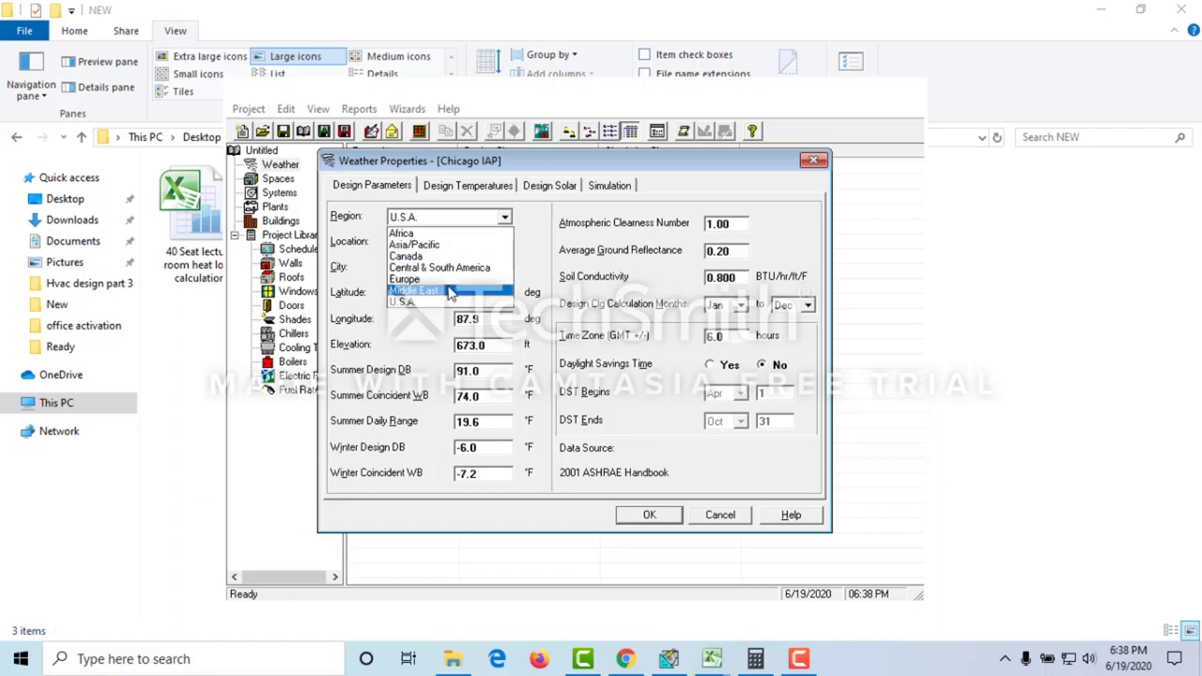
pyautogui.click(437, 246)
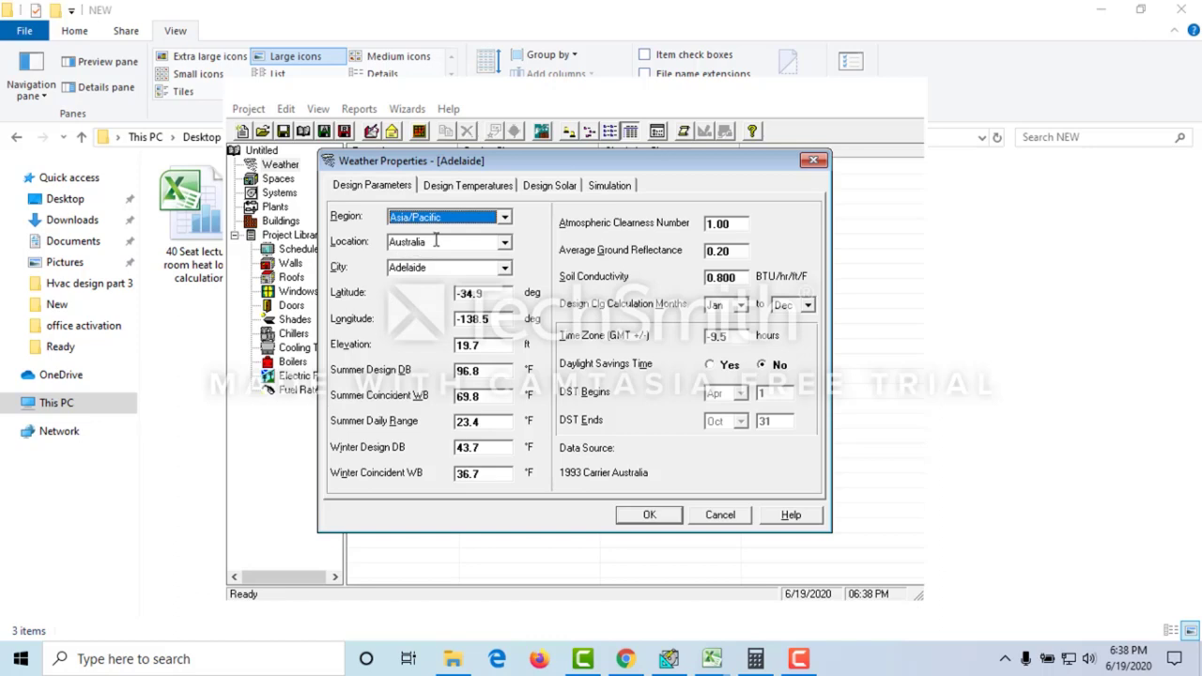
pyautogui.click(492, 246)
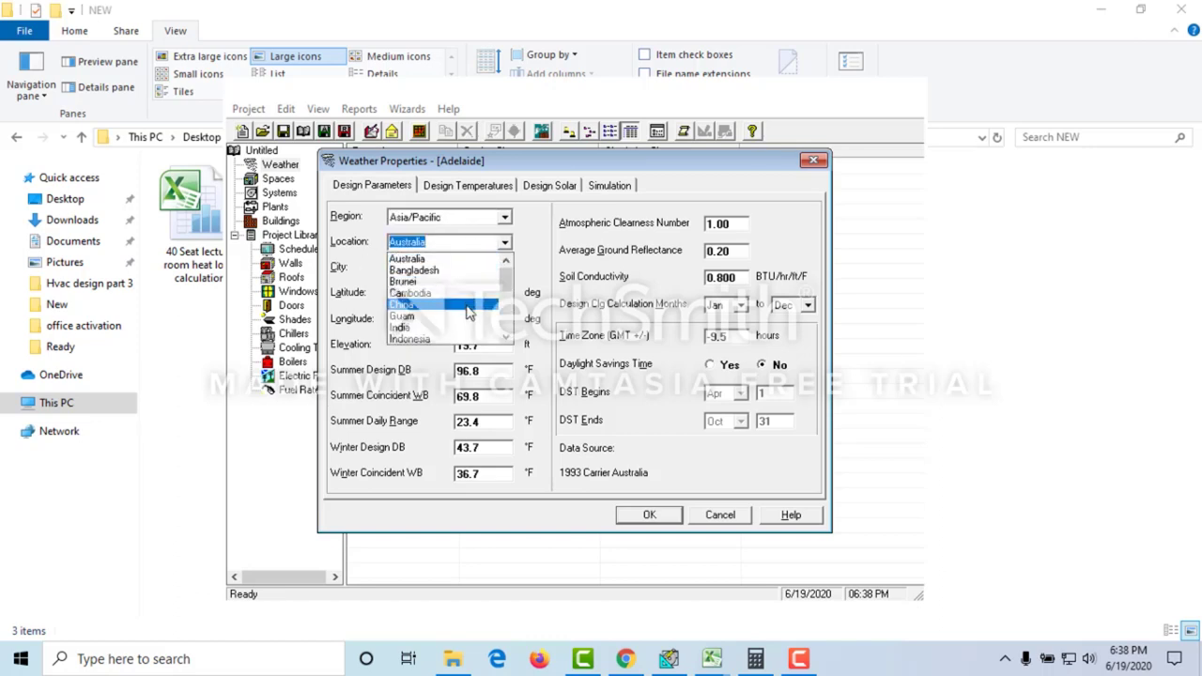
pyautogui.press('Escape')
pyautogui.press('i')
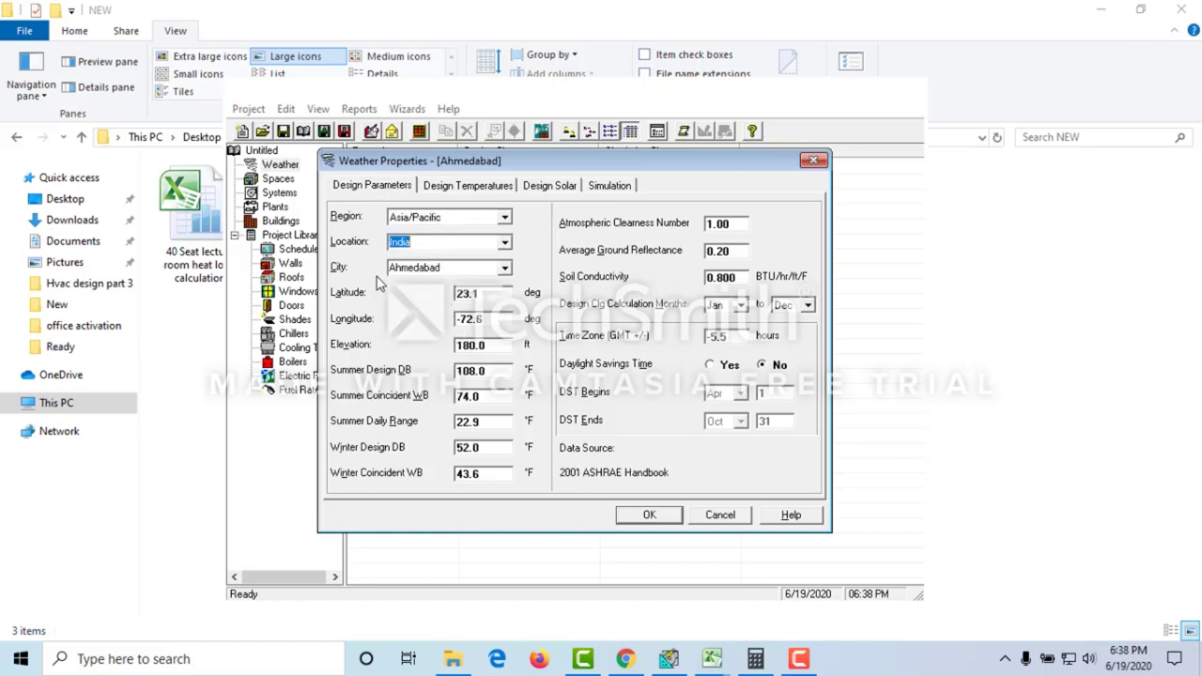
pyautogui.click(504, 268)
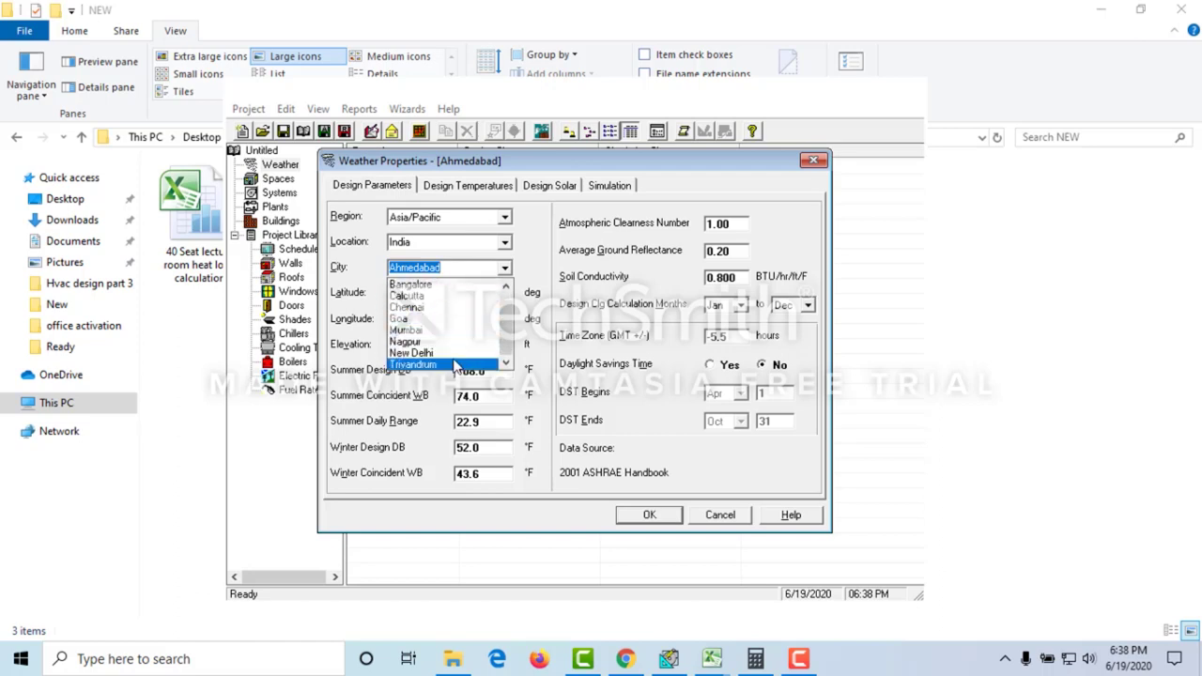
pyautogui.scroll(-1, 458, 357)
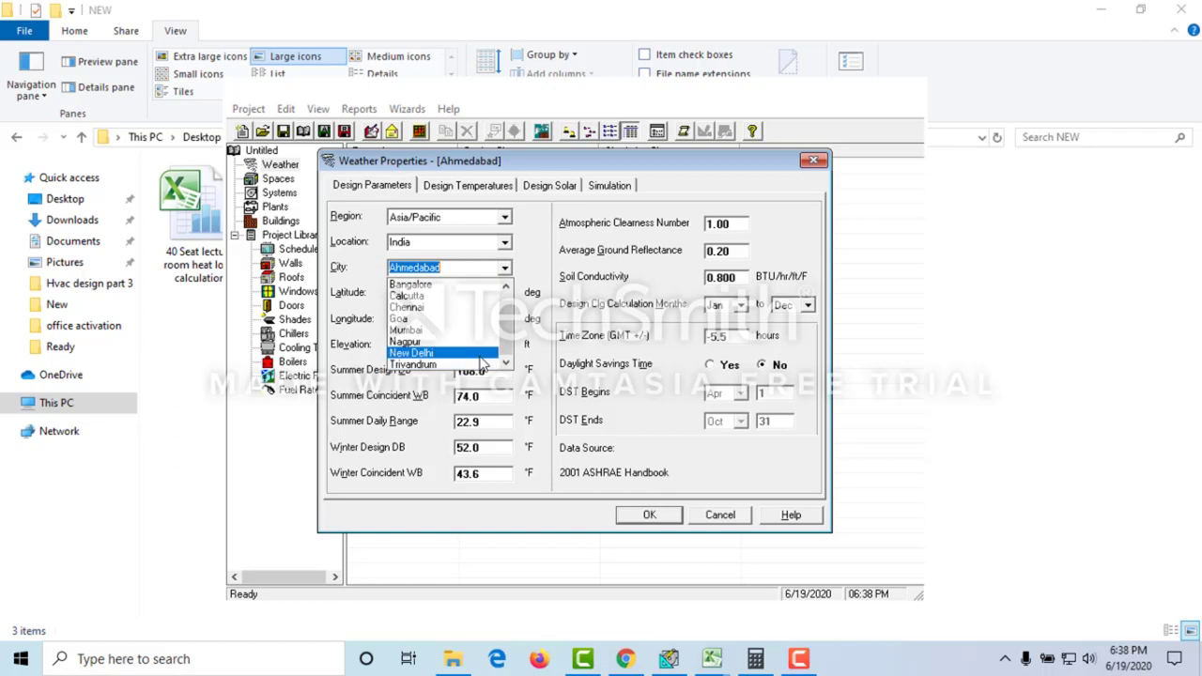
pyautogui.click(472, 268)
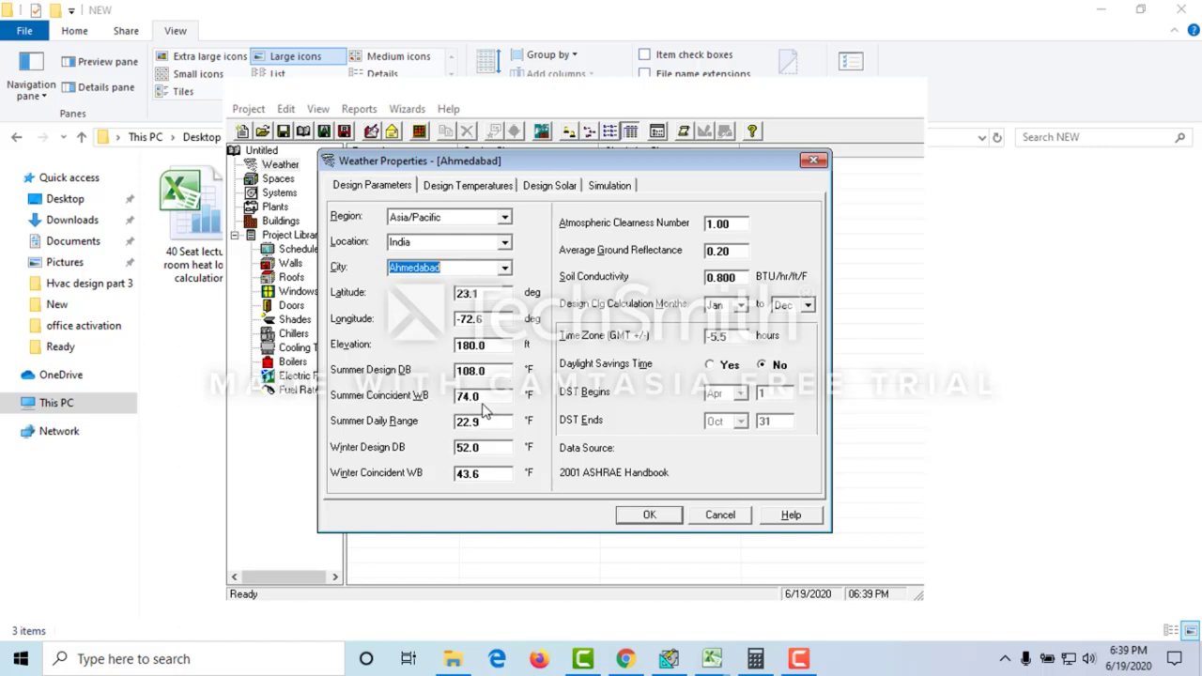
pyautogui.click(480, 186)
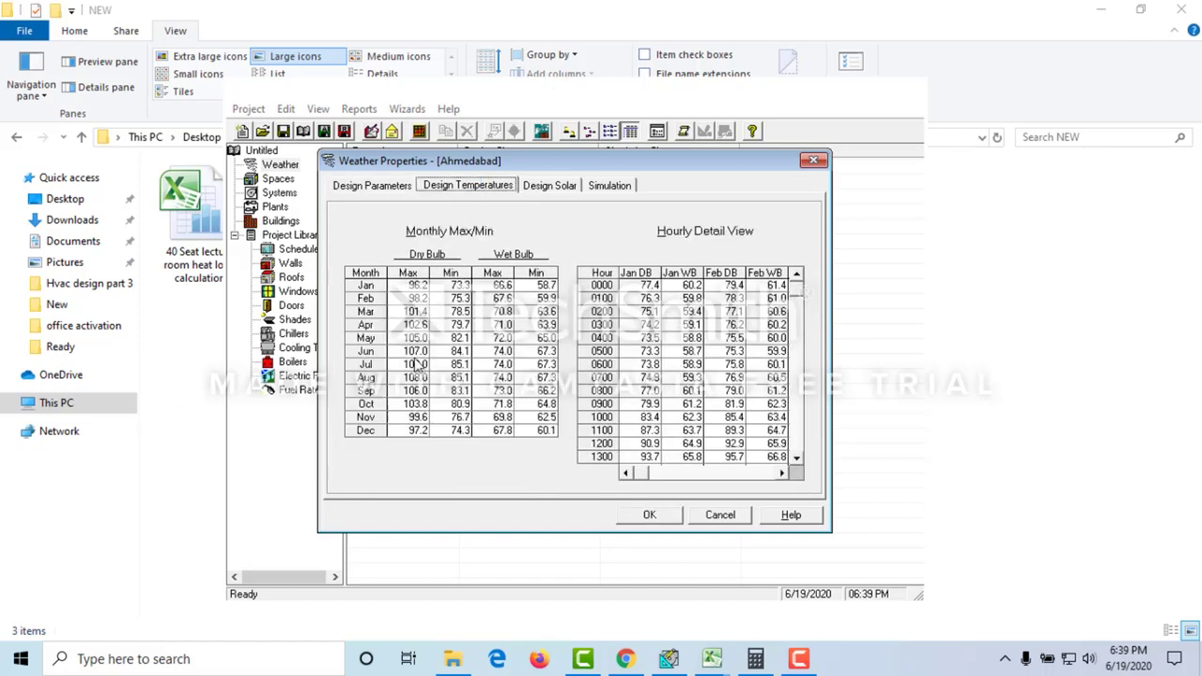
# Step: Set the May dry-bulb maximum design temperature to 100.0
pyautogui.click(550, 188)
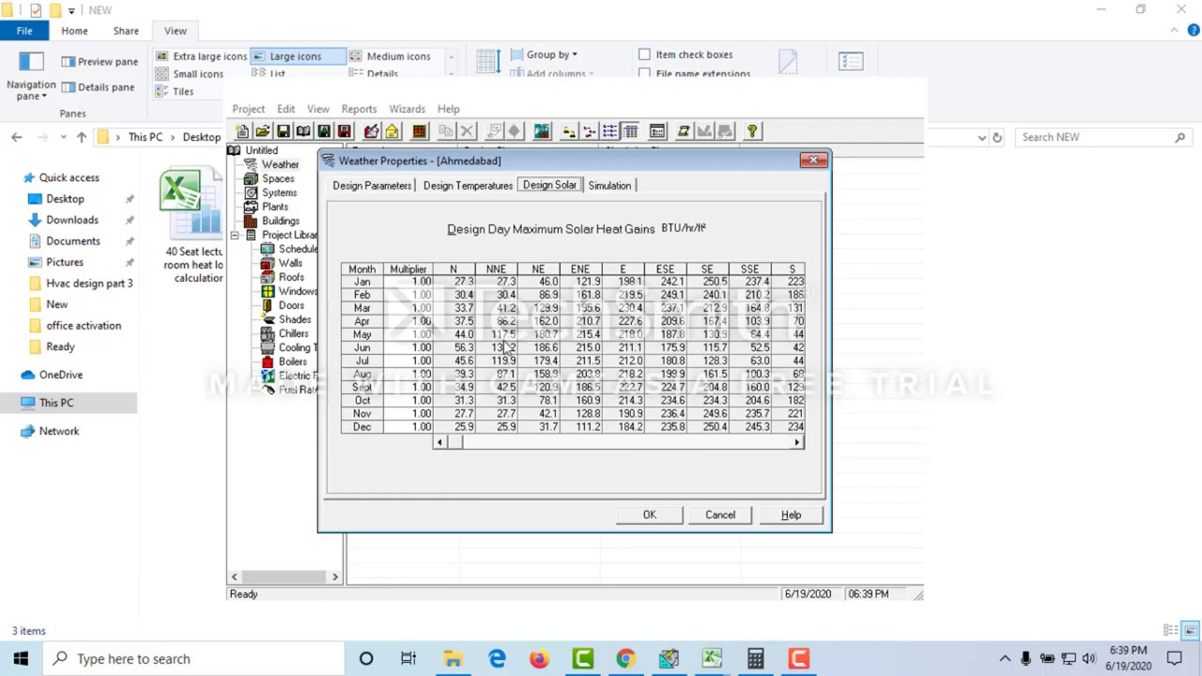
pyautogui.click(502, 361)
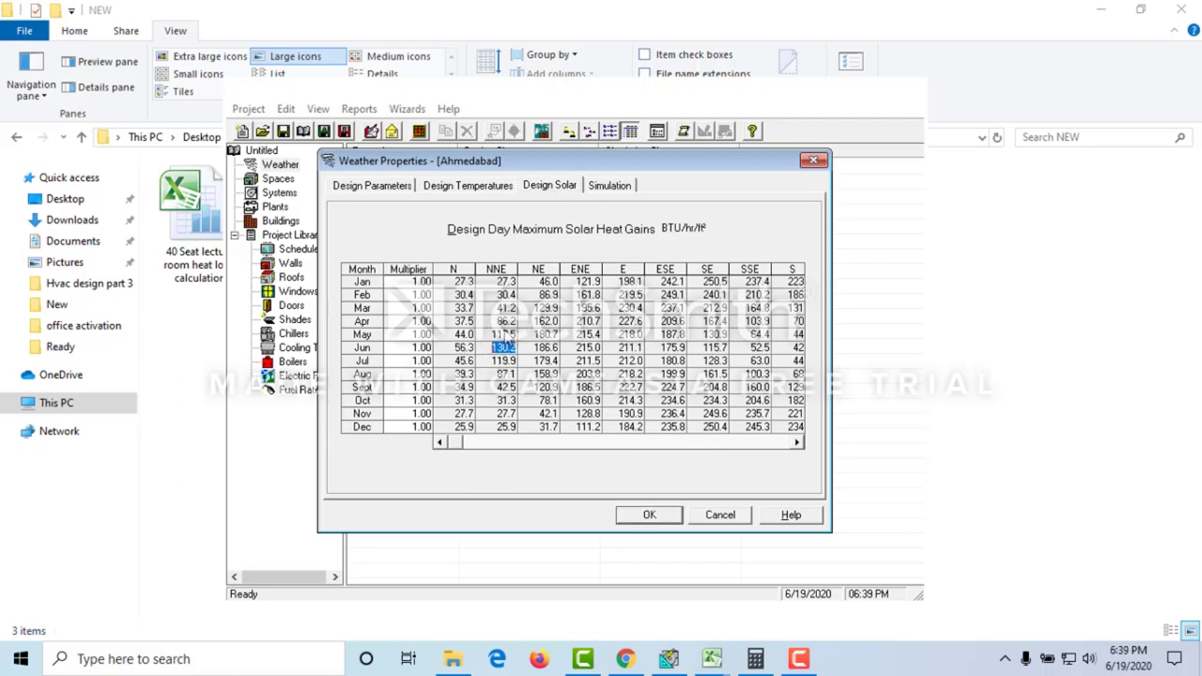
pyautogui.click(478, 187)
pyautogui.click(422, 340)
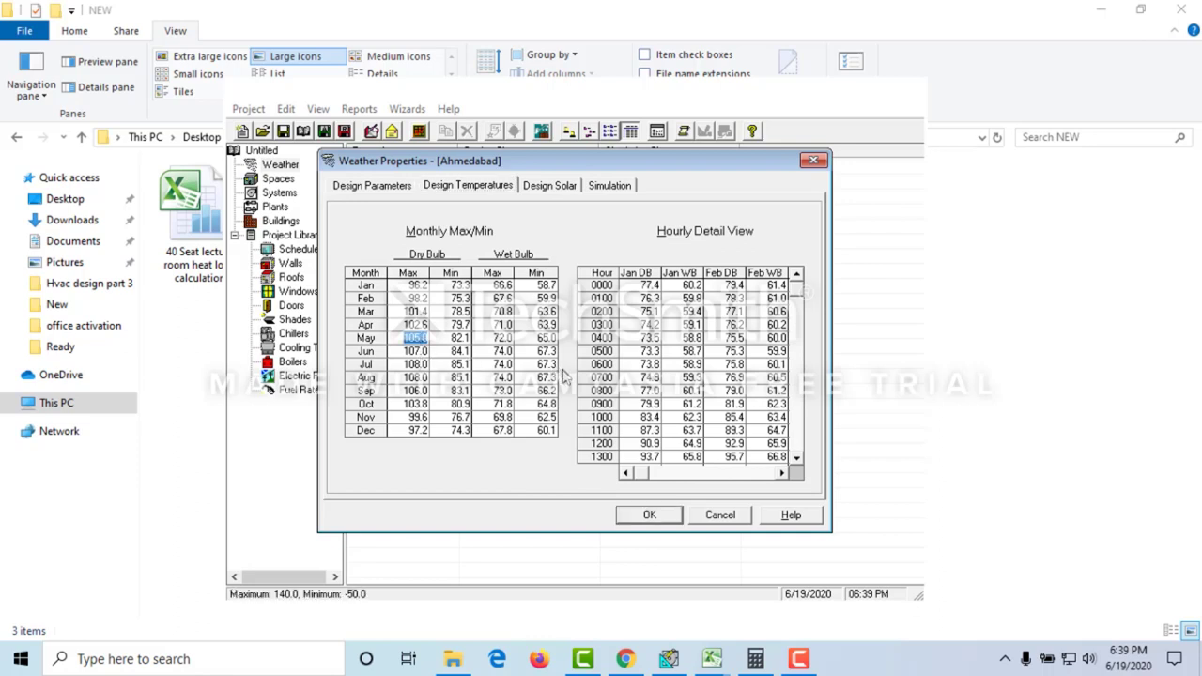
pyautogui.write('100')
pyautogui.press('Return')
# Step: Browse the Design Solar, Design Temperatures and Design Parameters tabs, keeping Ahmedabad as the city
pyautogui.click(561, 191)
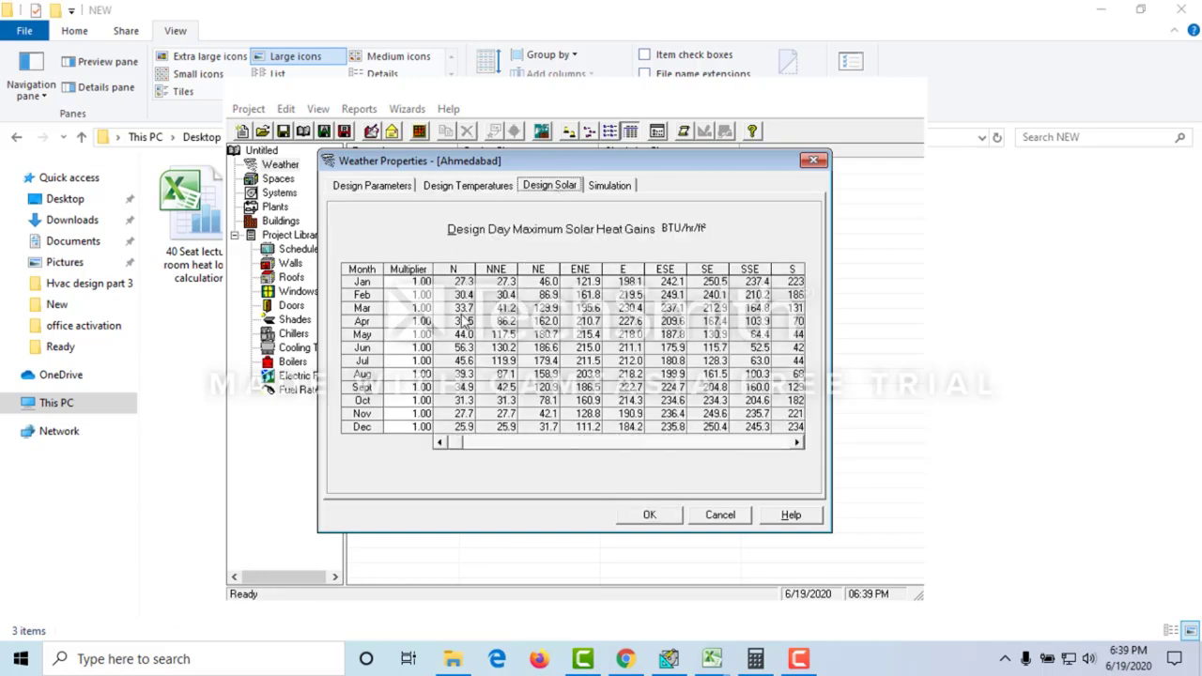
pyautogui.click(471, 187)
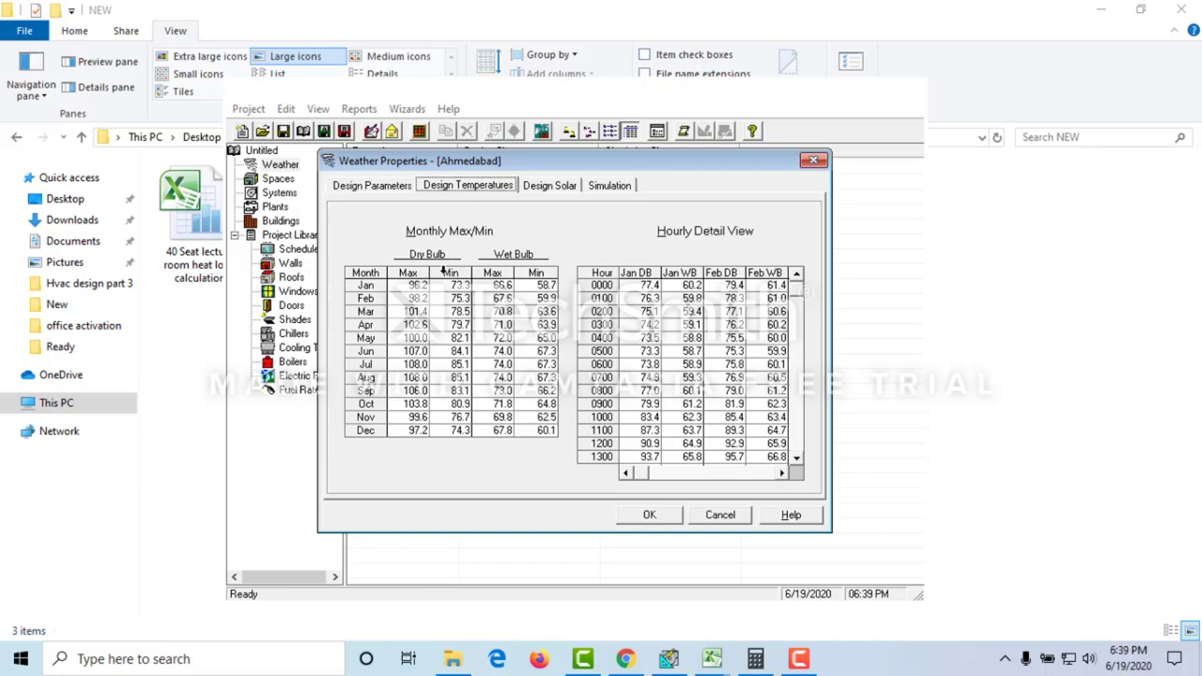
pyautogui.click(375, 185)
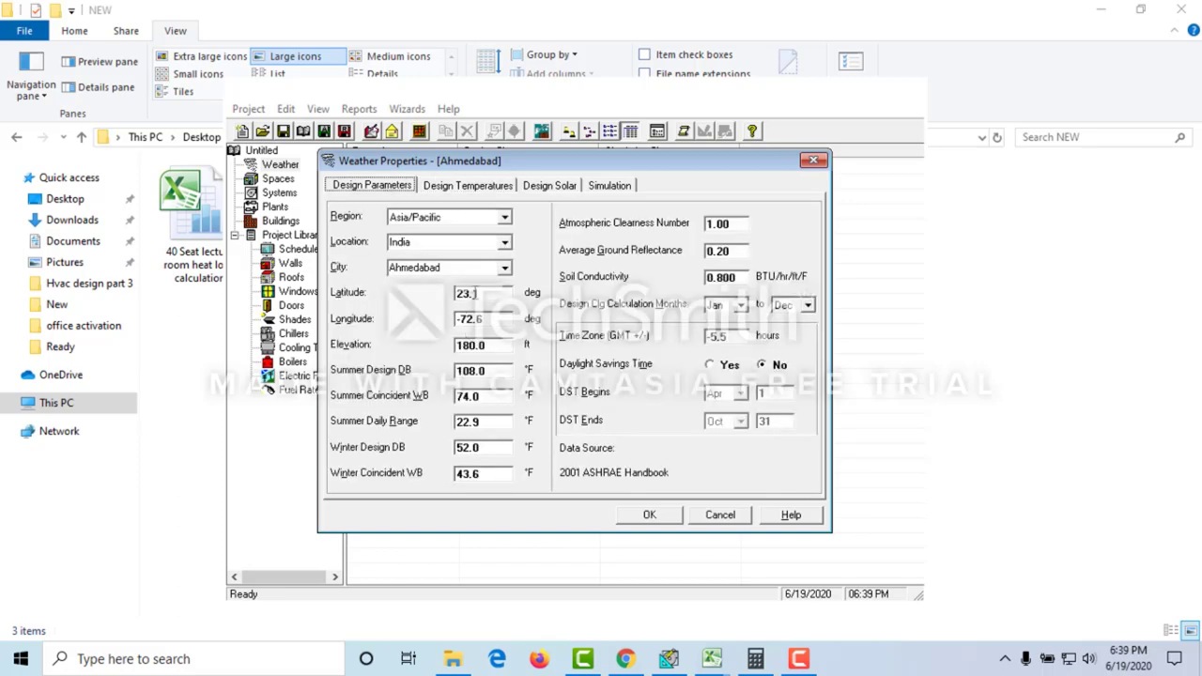
pyautogui.click(505, 269)
pyautogui.click(477, 265)
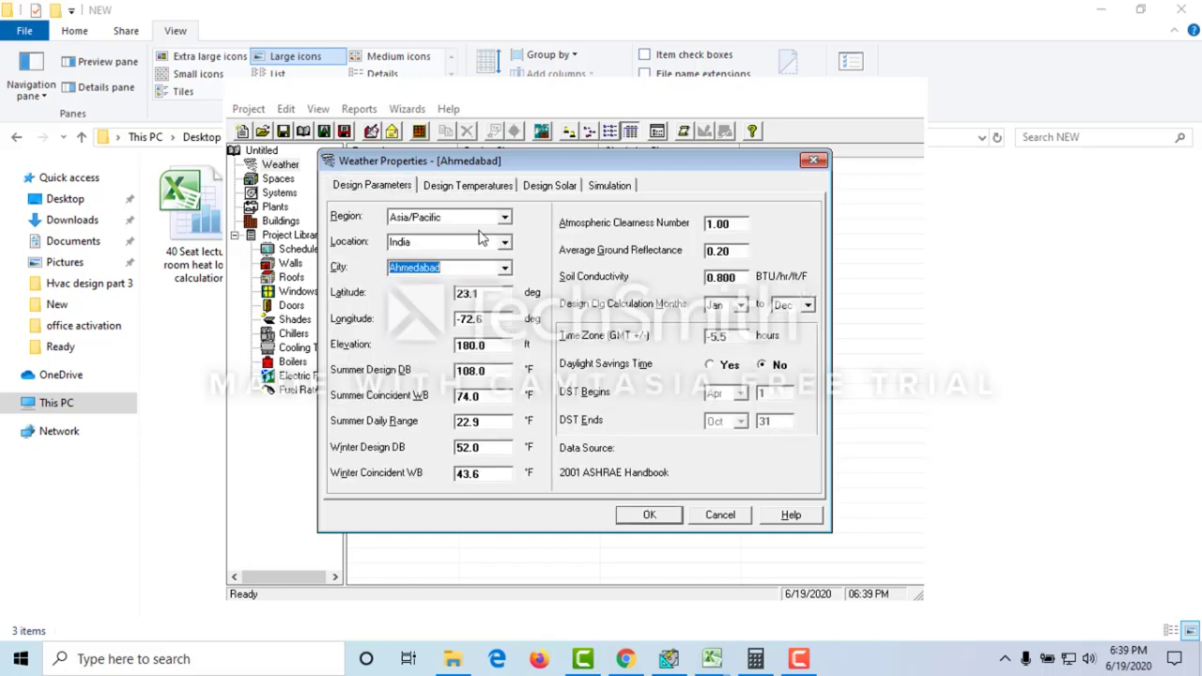
pyautogui.click(529, 187)
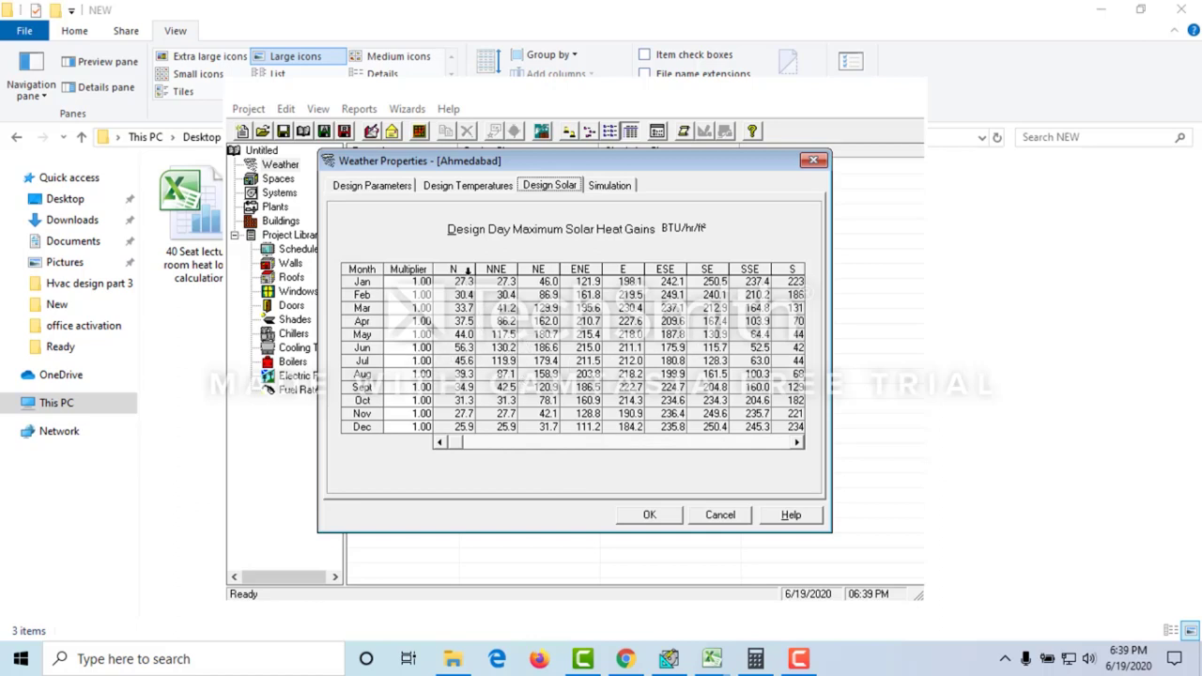
pyautogui.click(487, 188)
pyautogui.click(371, 187)
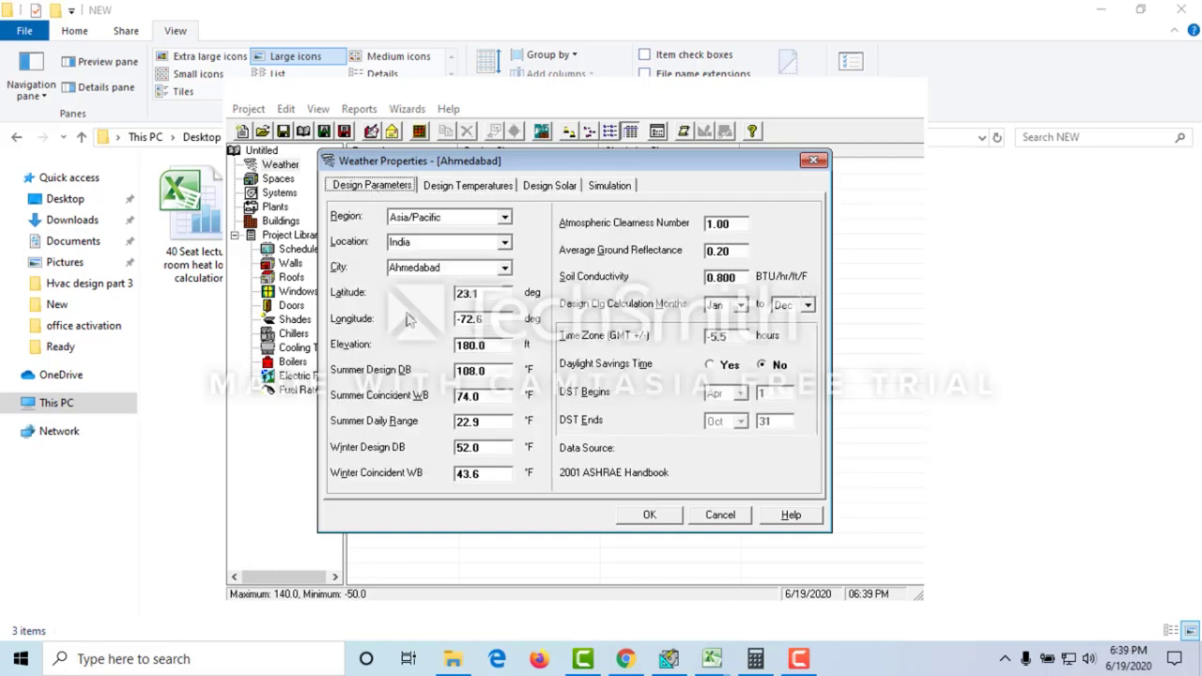
# Step: Cancel the weather edits and close the untitled project without saving
pyautogui.click(718, 514)
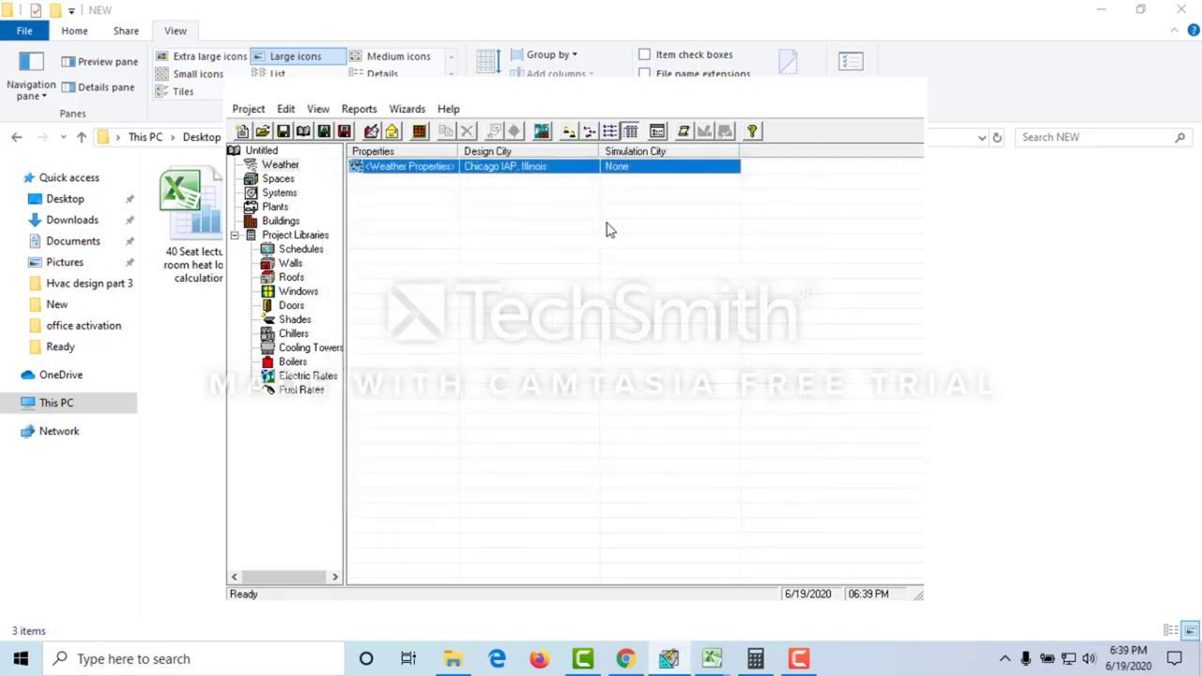
pyautogui.click(912, 90)
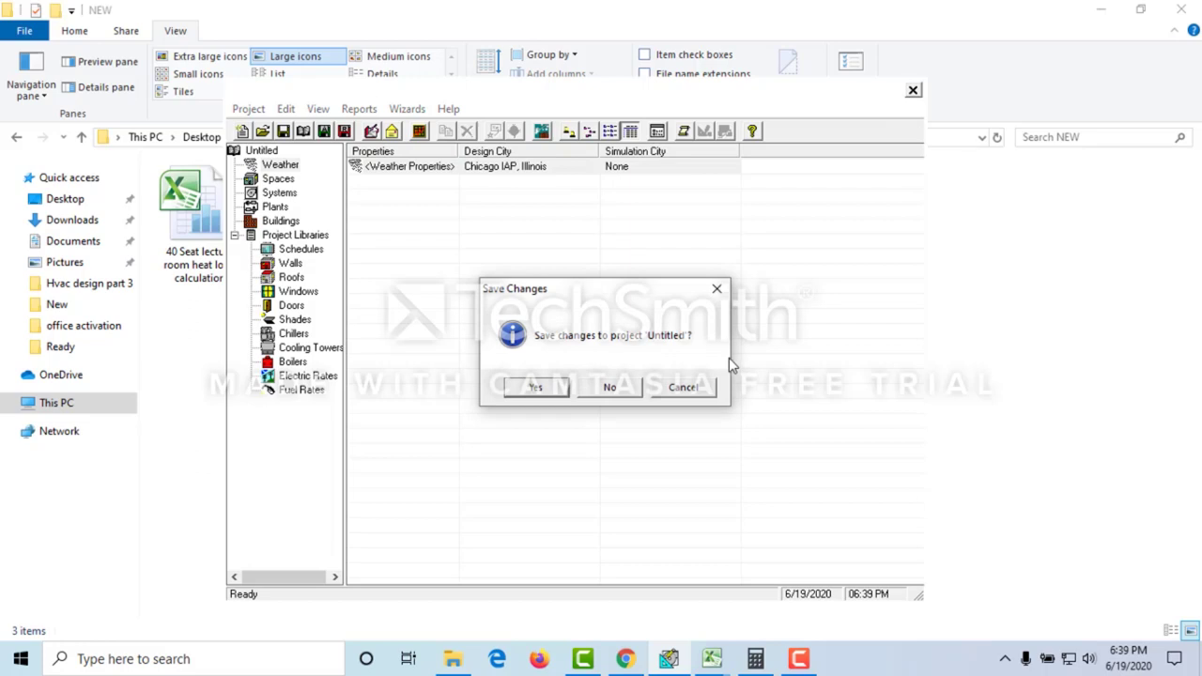
pyautogui.click(586, 396)
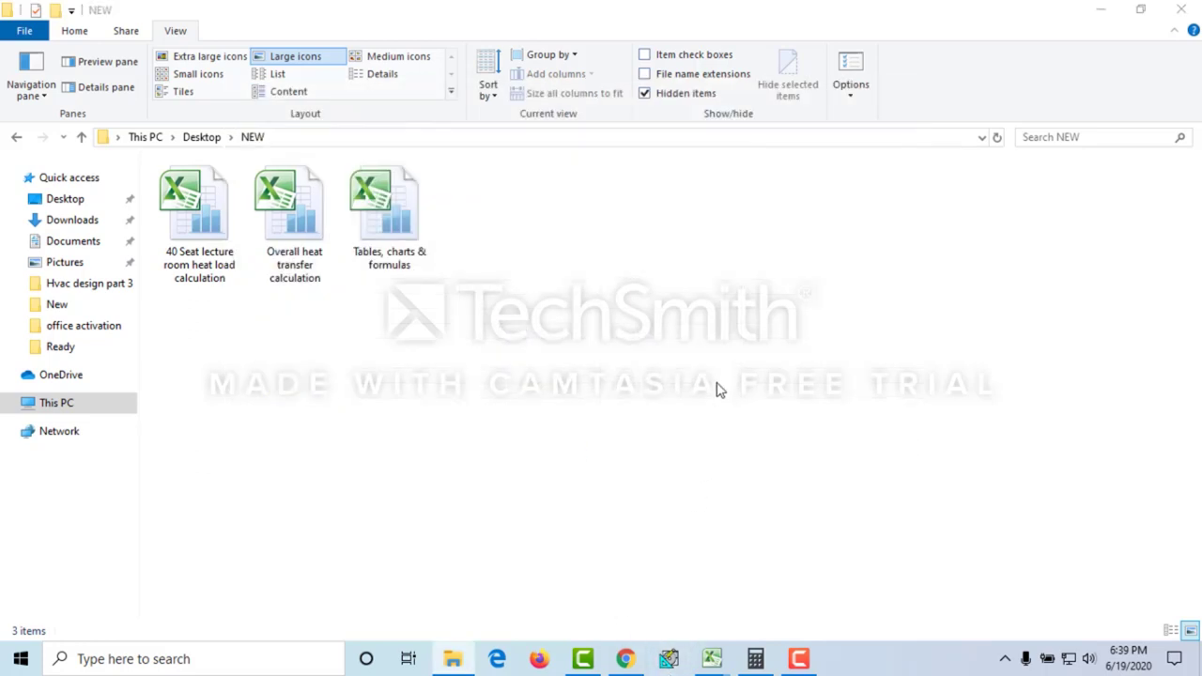
# Step: Reopen the Odisha lecture room project and display its Rourkella weather properties
pyautogui.click(781, 455)
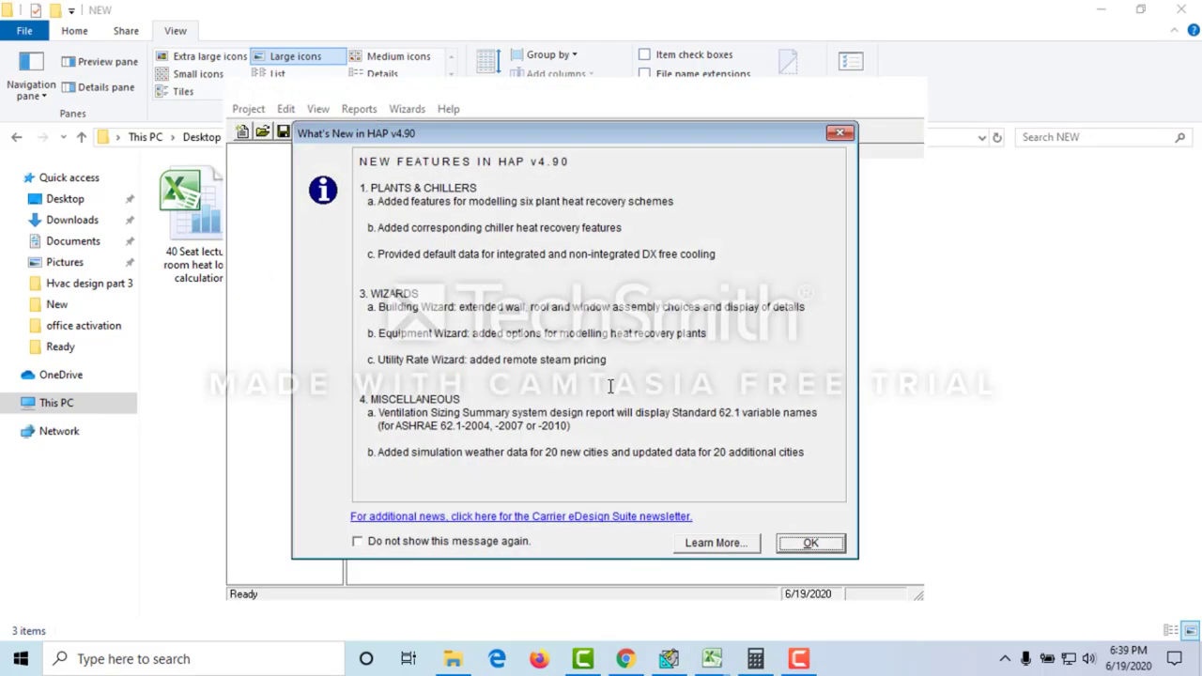
pyautogui.click(813, 542)
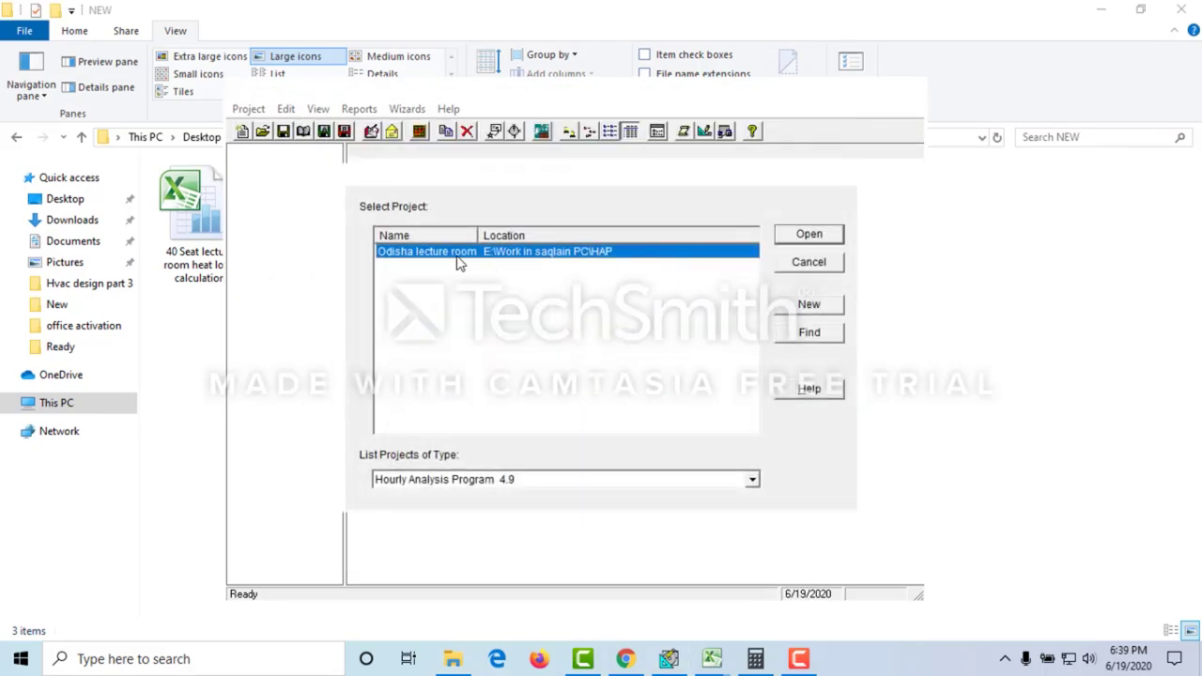
pyautogui.click(796, 242)
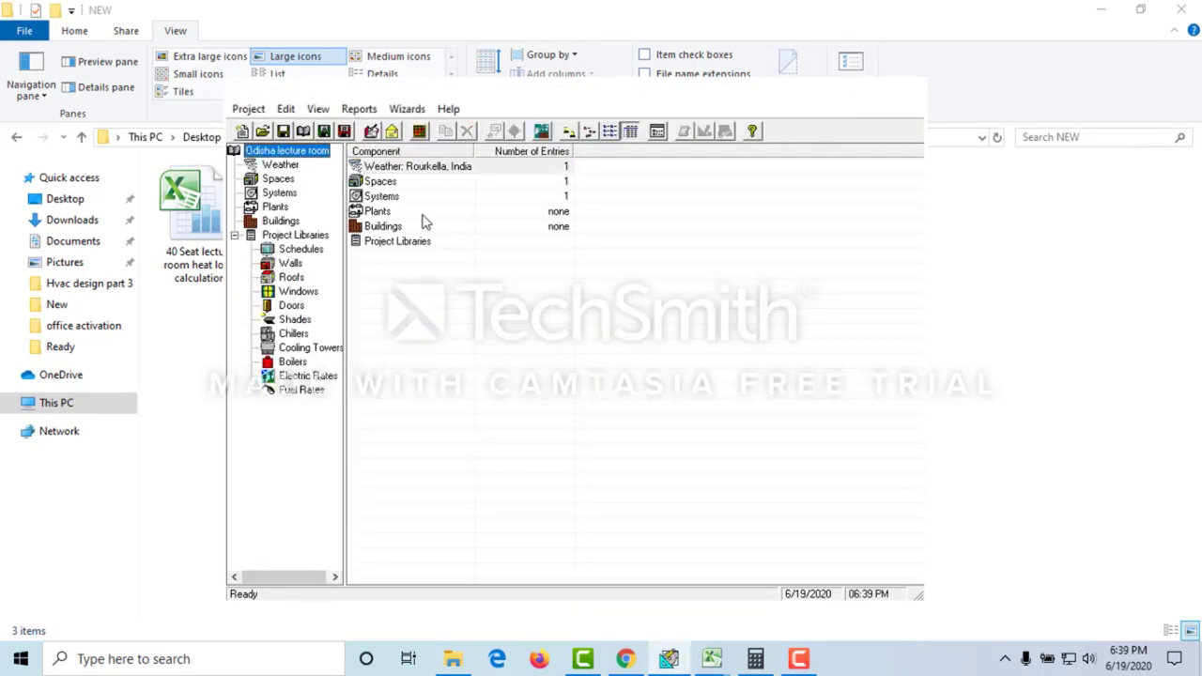
pyautogui.doubleClick(398, 169)
pyautogui.doubleClick(406, 167)
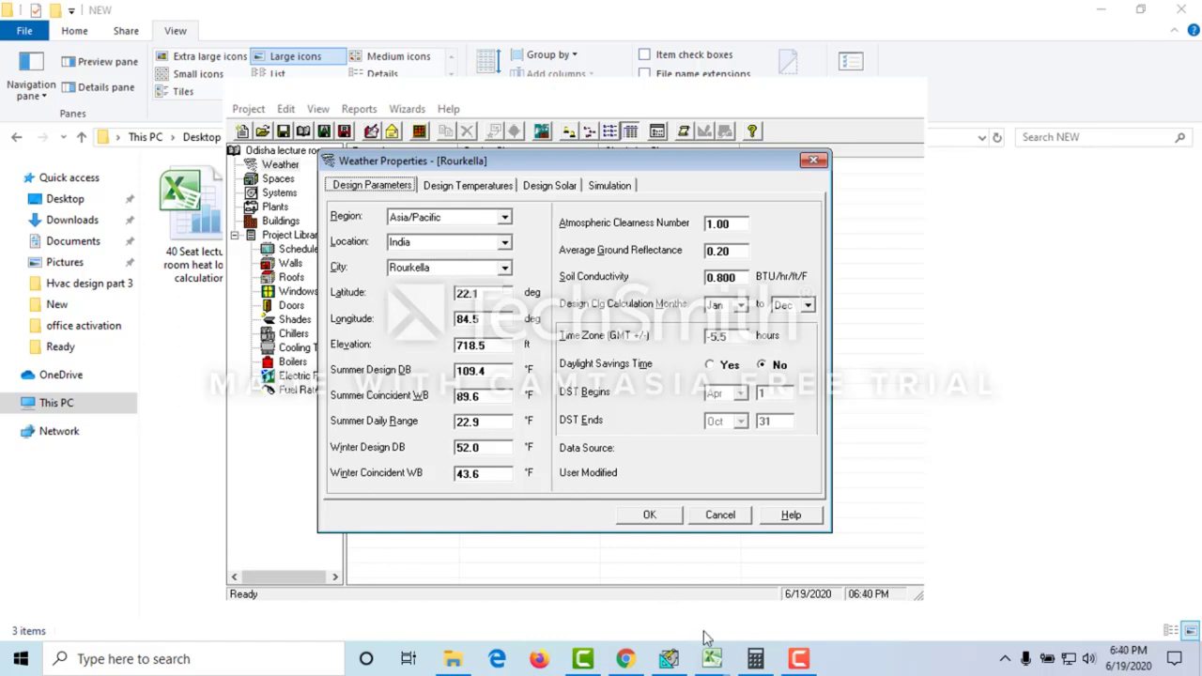
# Step: Read the indoor and outdoor design conditions on Excel's CLTD corrected calculation sheet, then minimize Excel
pyautogui.moveTo(778, 616)
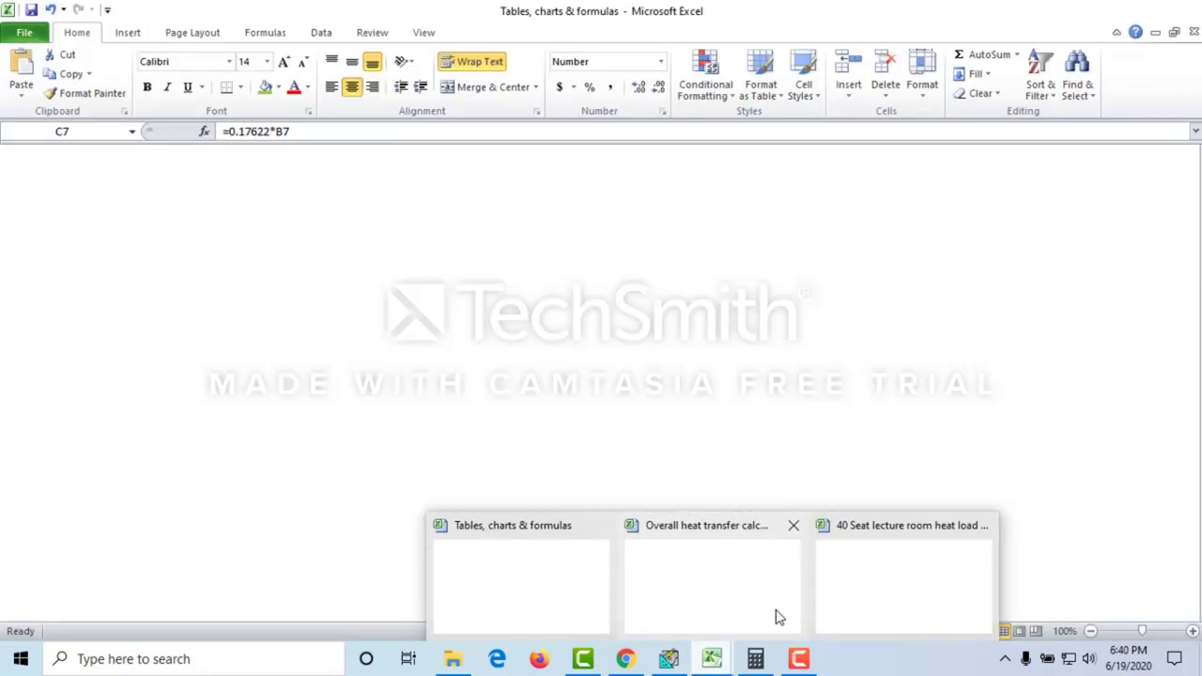
pyautogui.click(495, 584)
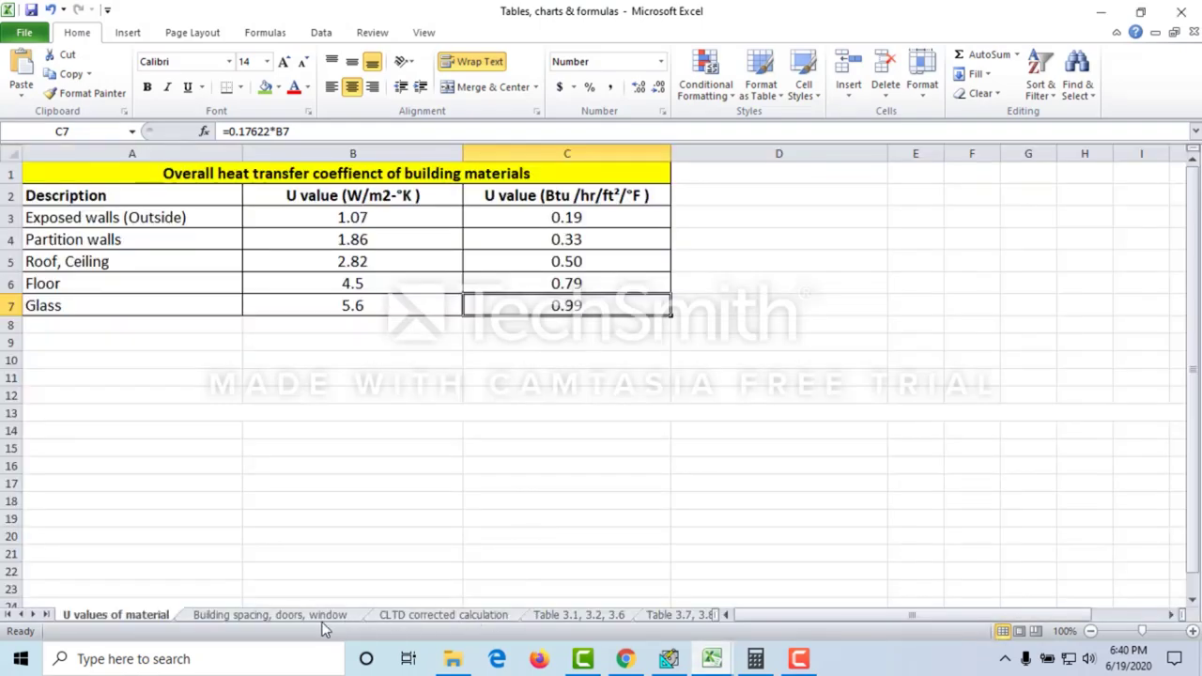
pyautogui.click(322, 619)
pyautogui.click(474, 616)
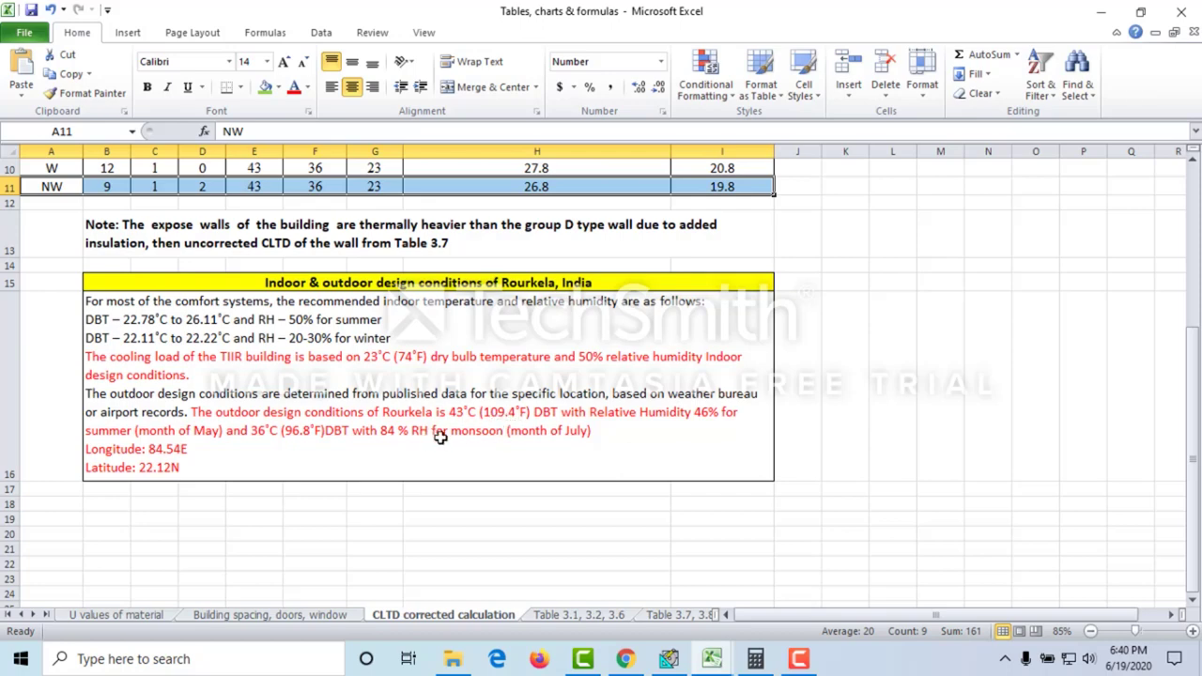
pyautogui.click(136, 477)
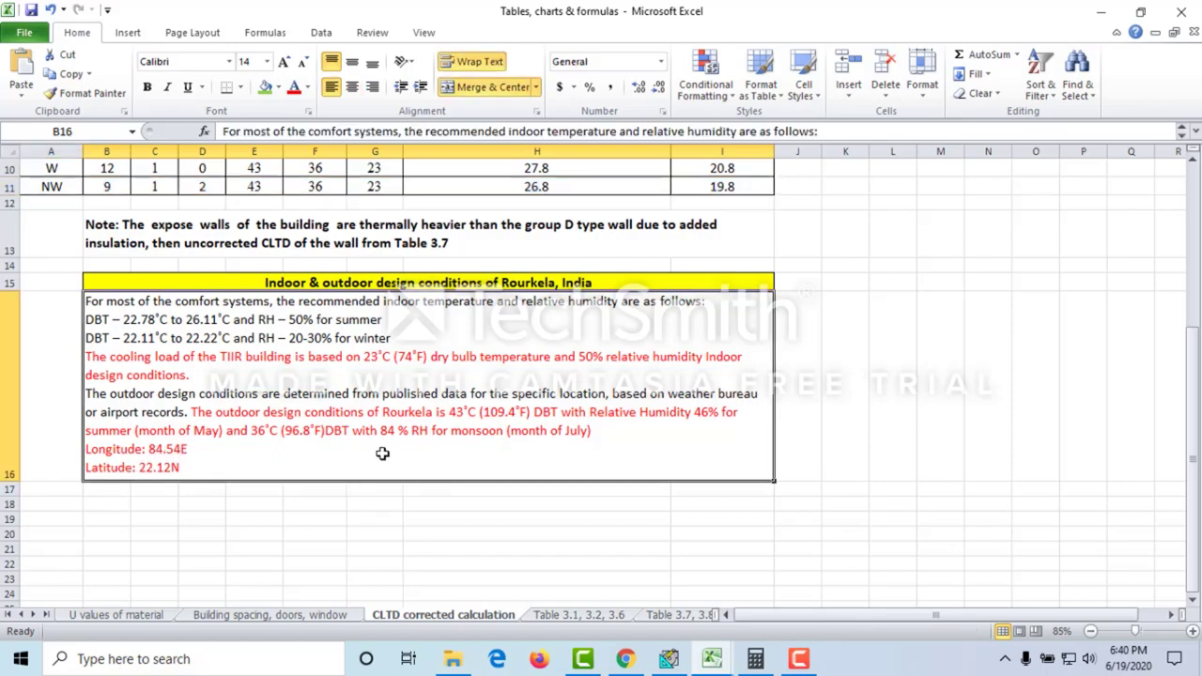
pyautogui.click(1100, 11)
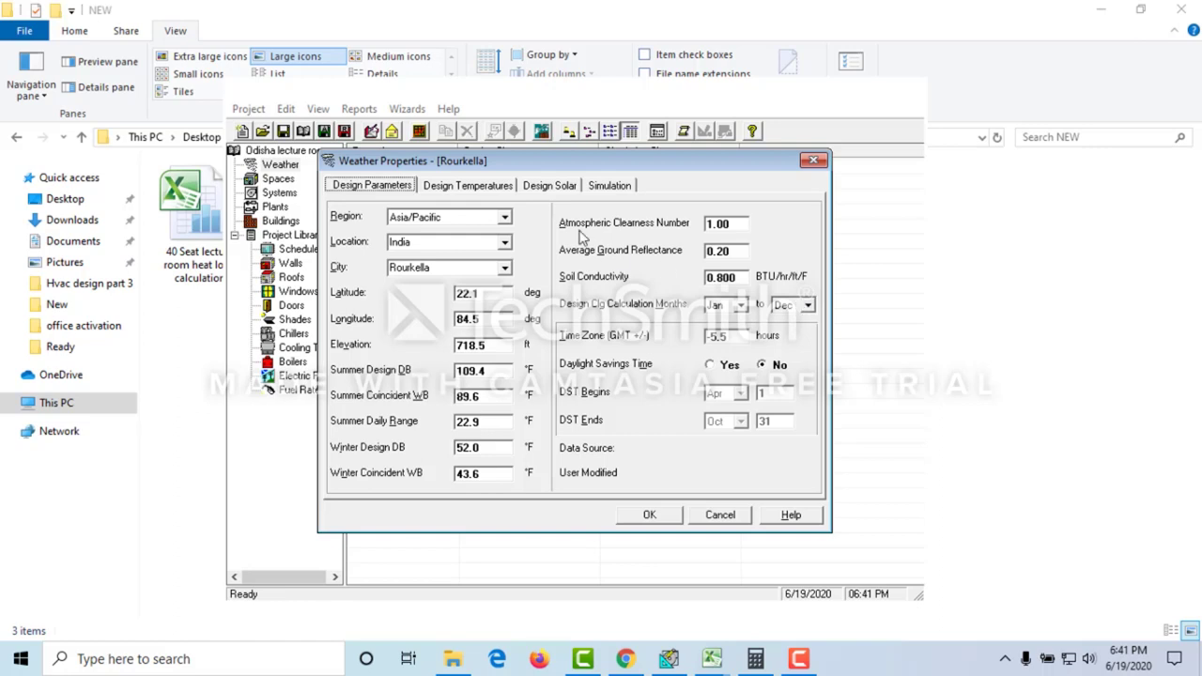
# Step: Check Rourkella's design temperatures and solar heat gains, such as January north 27.8 BTU/hr/ft²
pyautogui.click(475, 188)
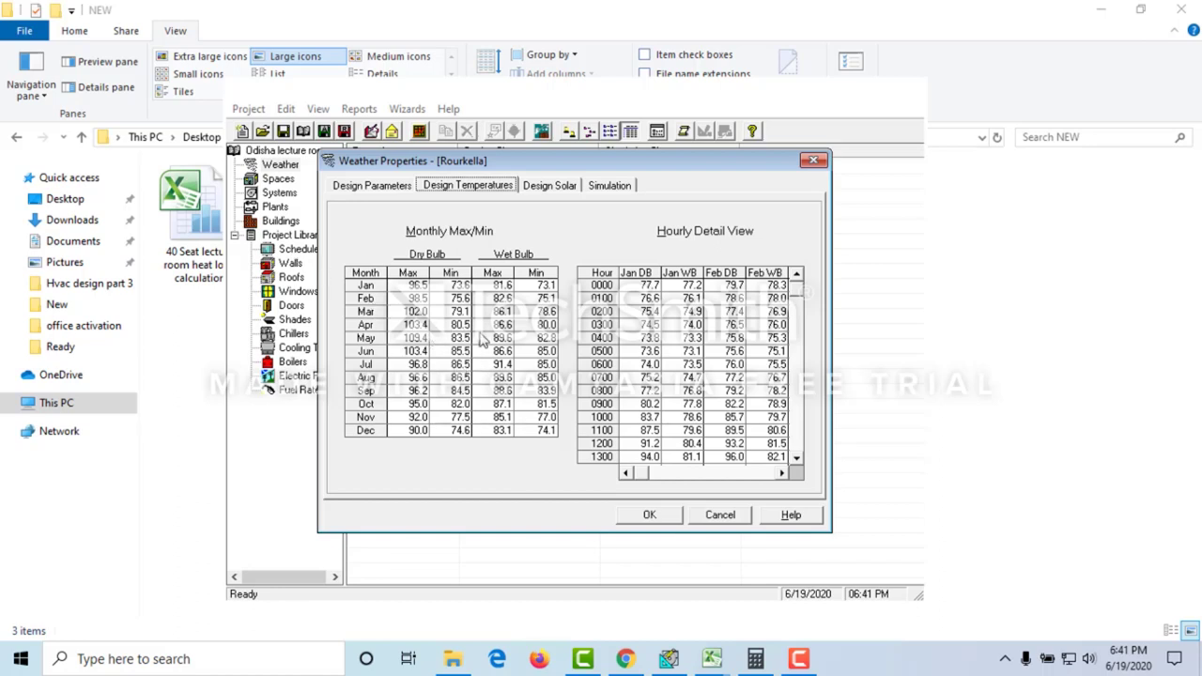
pyautogui.click(546, 189)
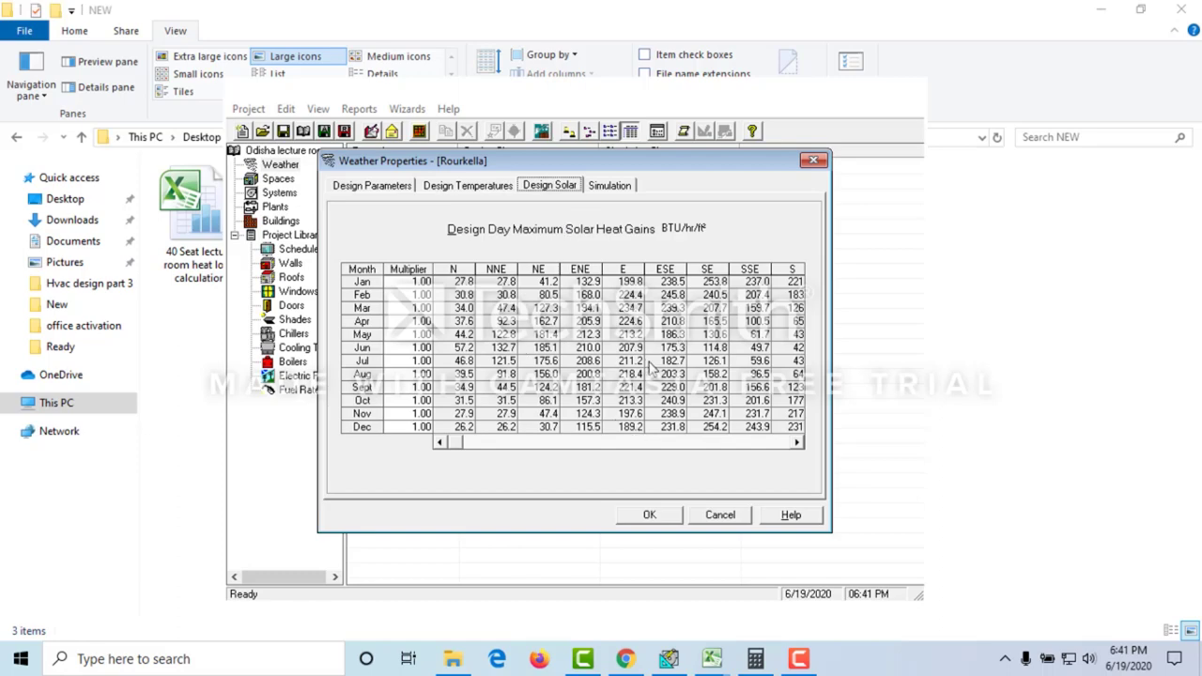
pyautogui.moveTo(712, 652)
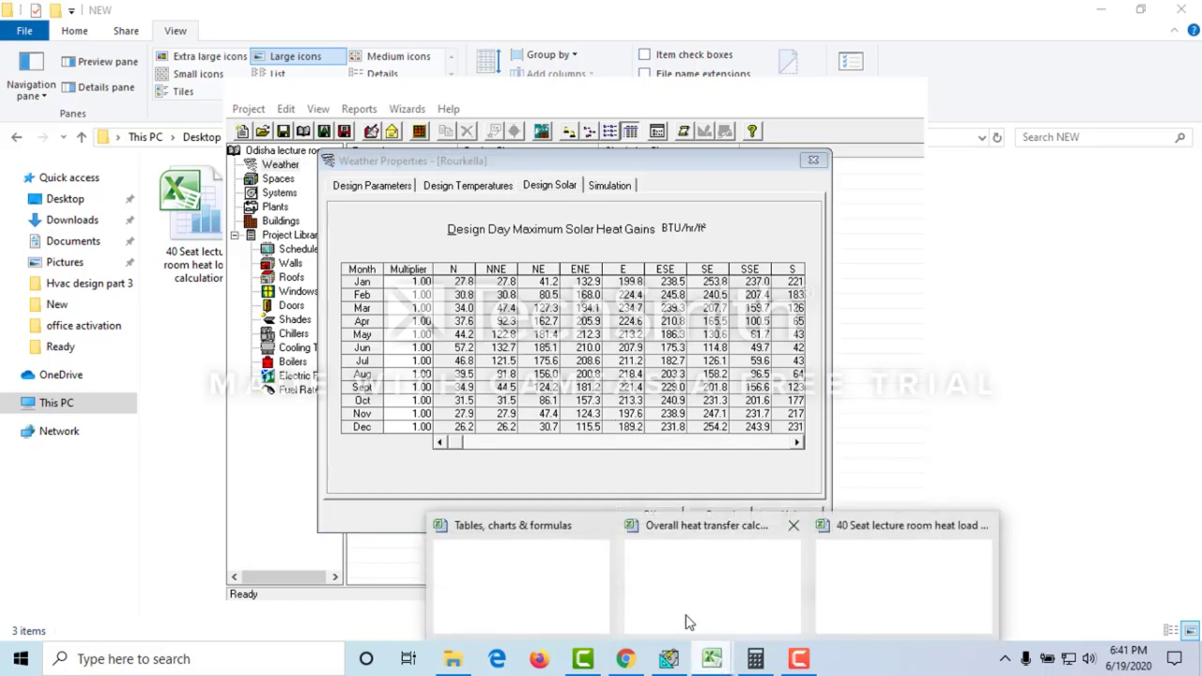
pyautogui.moveTo(685, 619)
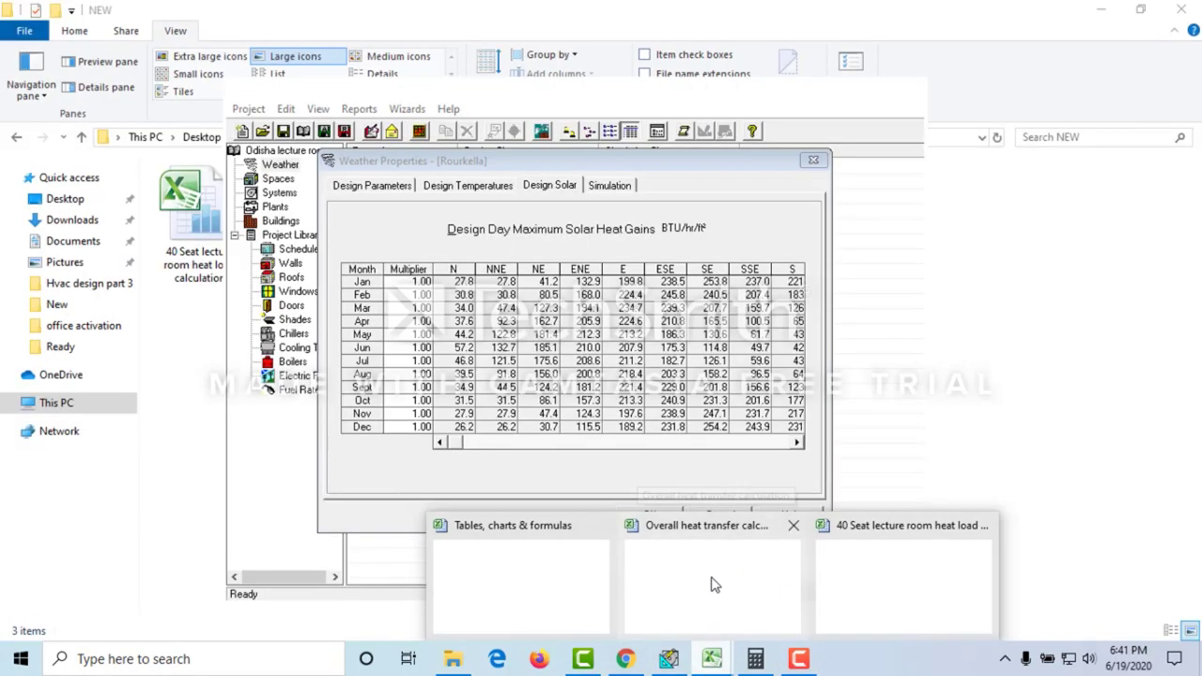
pyautogui.moveTo(635, 586)
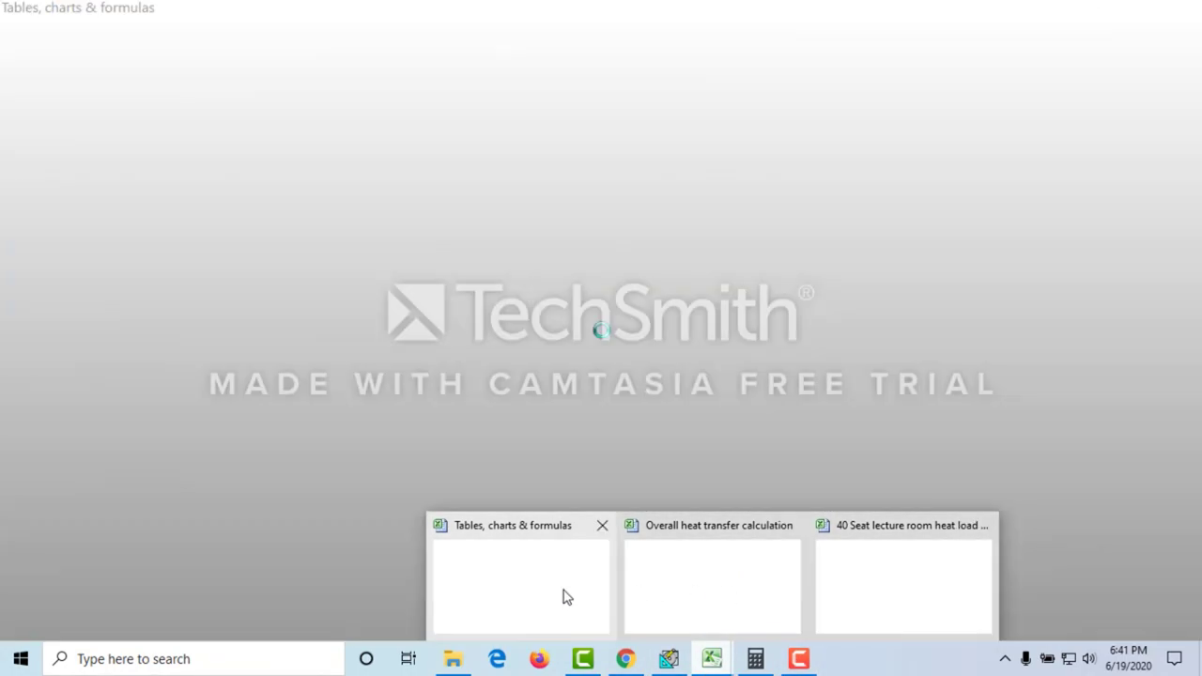
# Step: Open the Table 3.7, 3.8, 3.9 sheet and check the formula in cell S10
pyautogui.click(564, 595)
pyautogui.scroll(3, 702, 355)
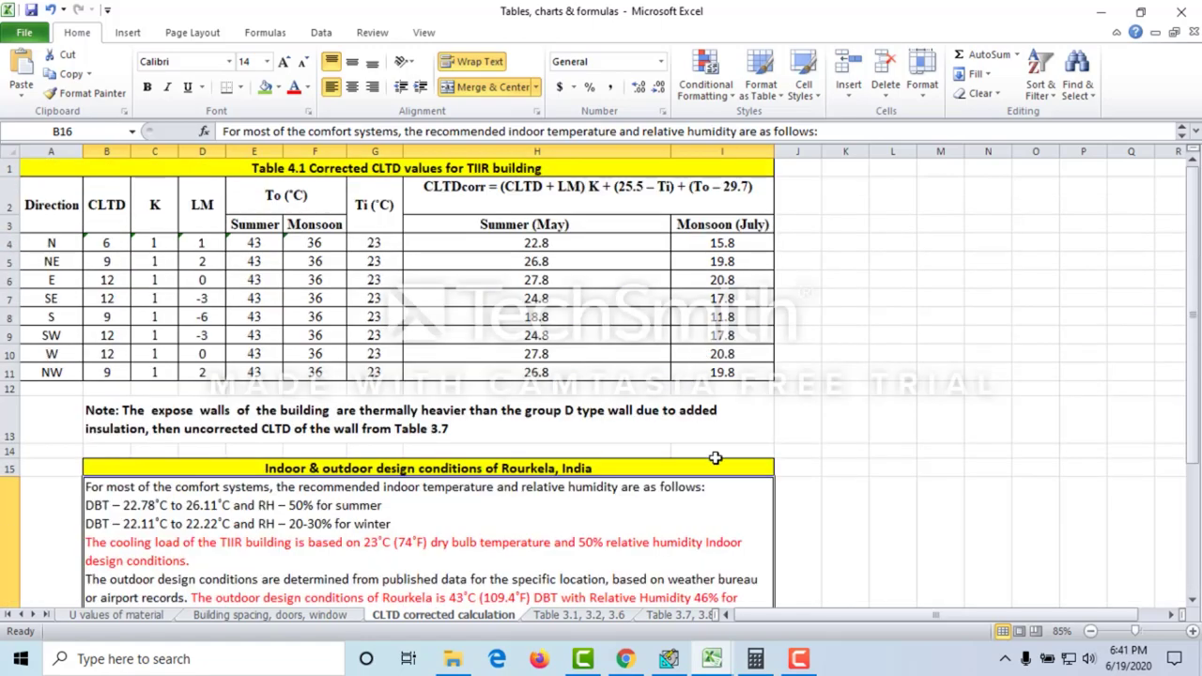
pyautogui.click(568, 620)
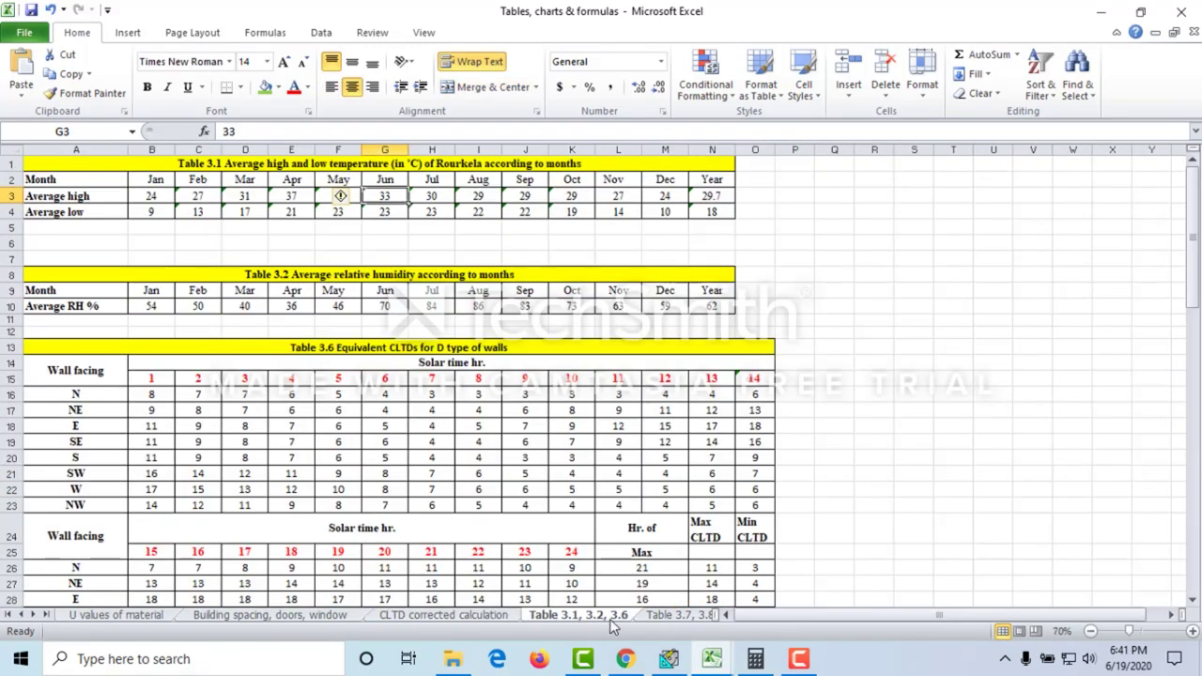
pyautogui.click(657, 615)
pyautogui.click(841, 333)
# Step: Compare the SHGFmax columns N, NE/NW, E/W and S against HAP's Design Solar values
pyautogui.click(648, 214)
pyautogui.click(762, 207)
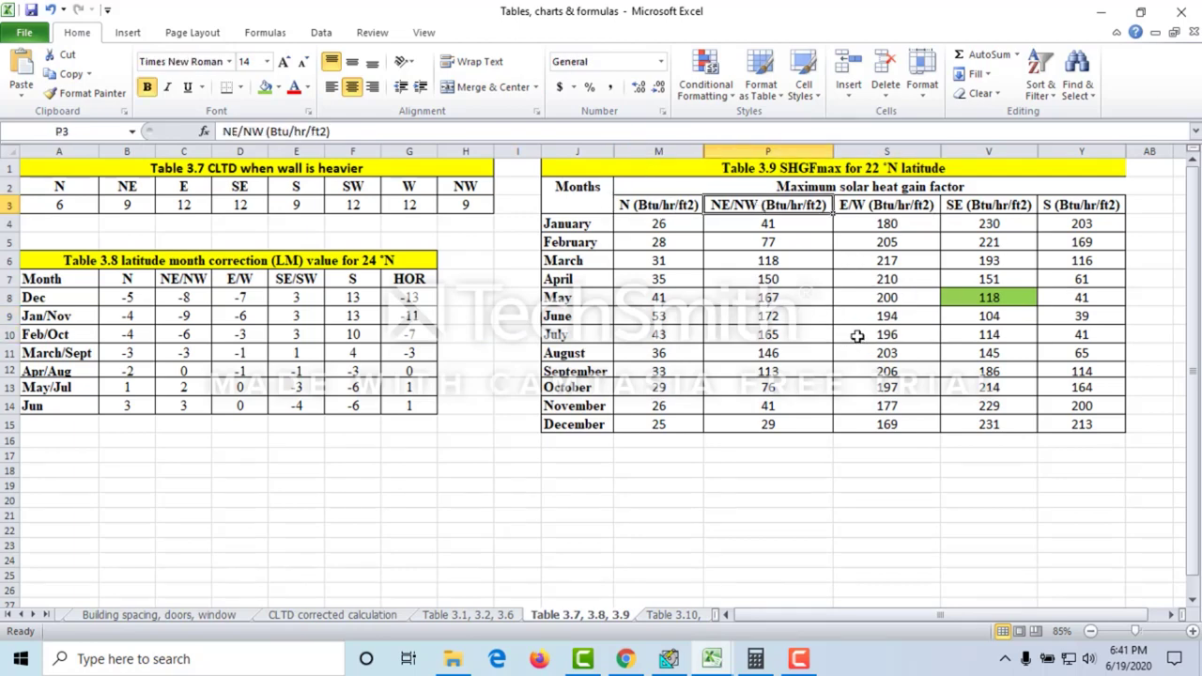
pyautogui.click(677, 208)
pyautogui.click(757, 206)
pyautogui.click(862, 205)
pyautogui.click(1061, 212)
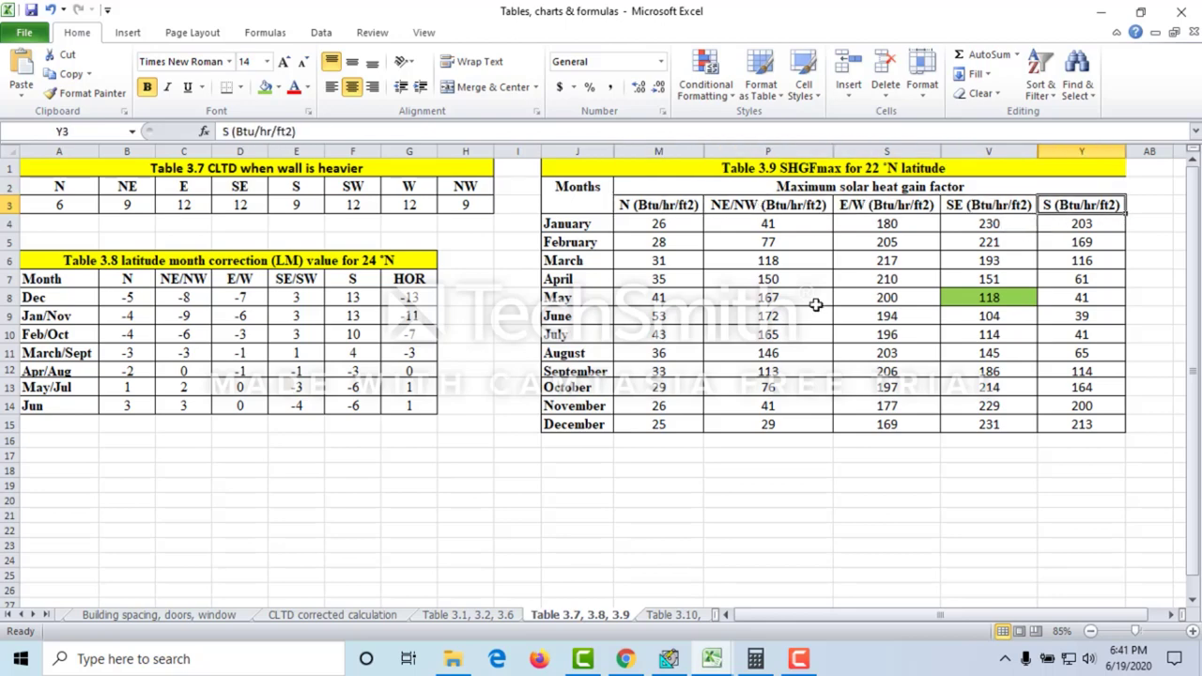
pyautogui.click(669, 658)
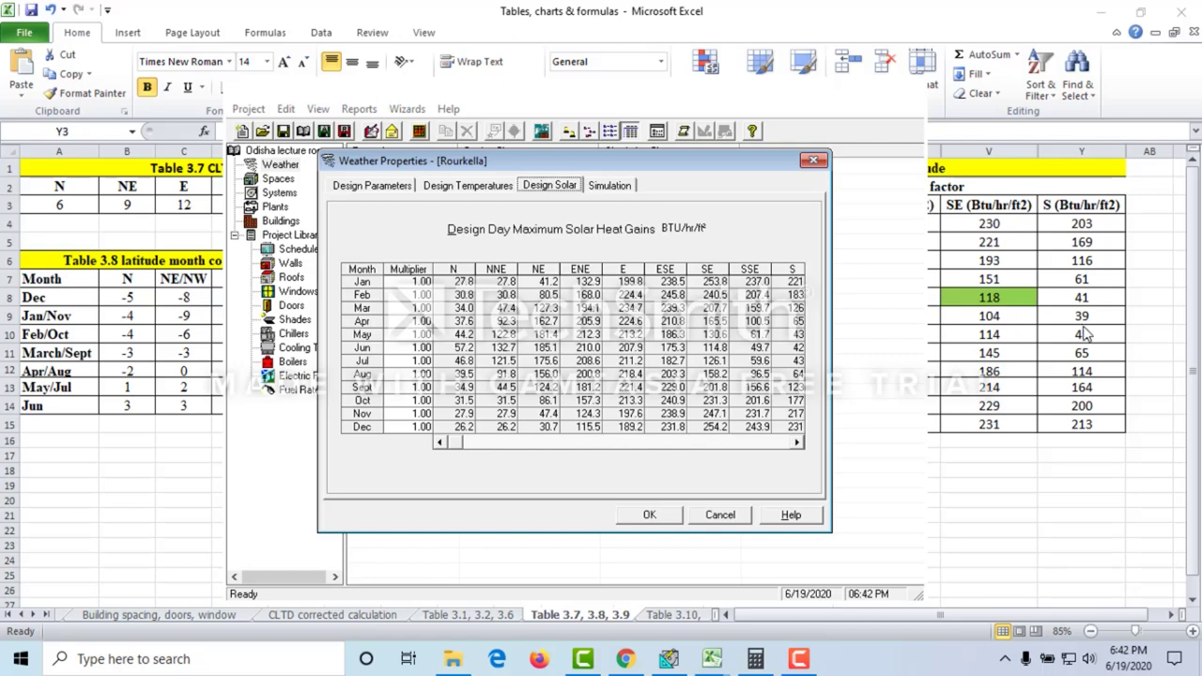
# Step: Accept the Rourkella weather properties
pyautogui.hotkey('alt', 'Tab')
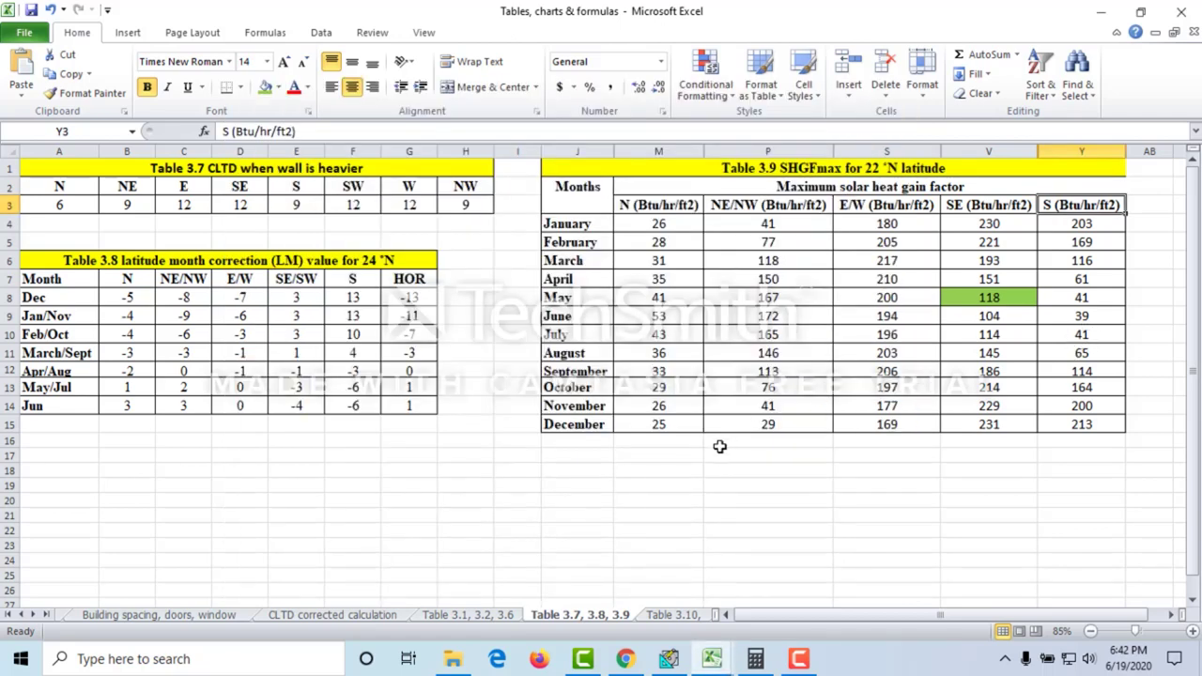
pyautogui.click(668, 658)
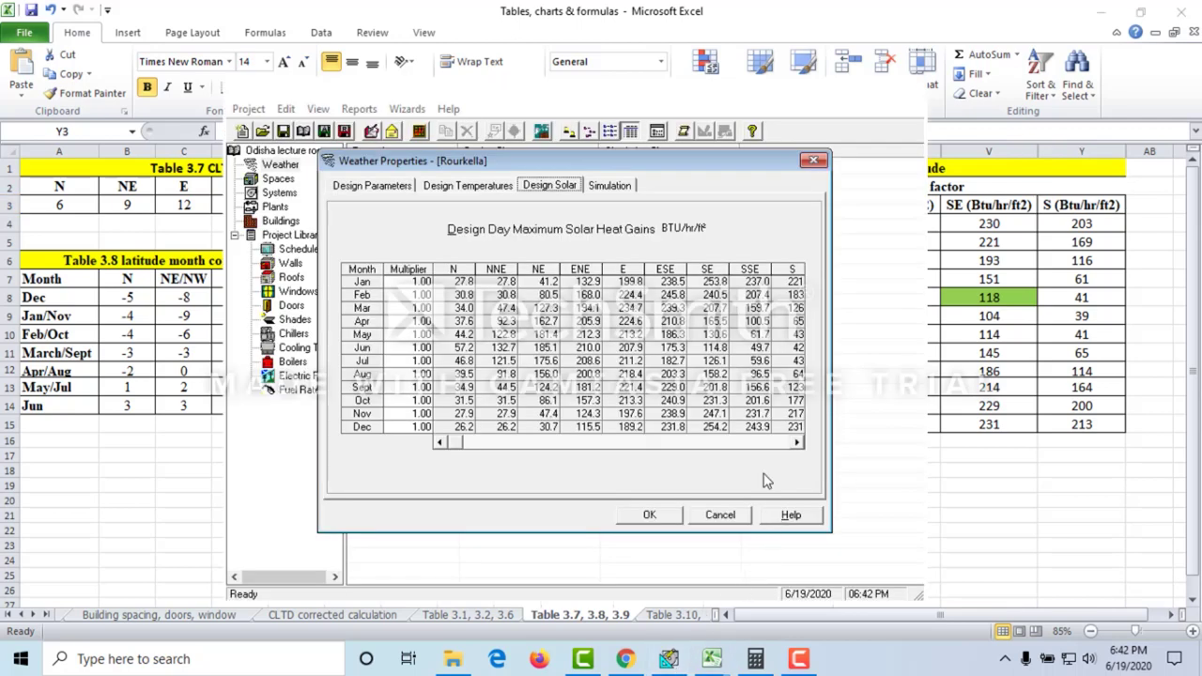
pyautogui.click(656, 518)
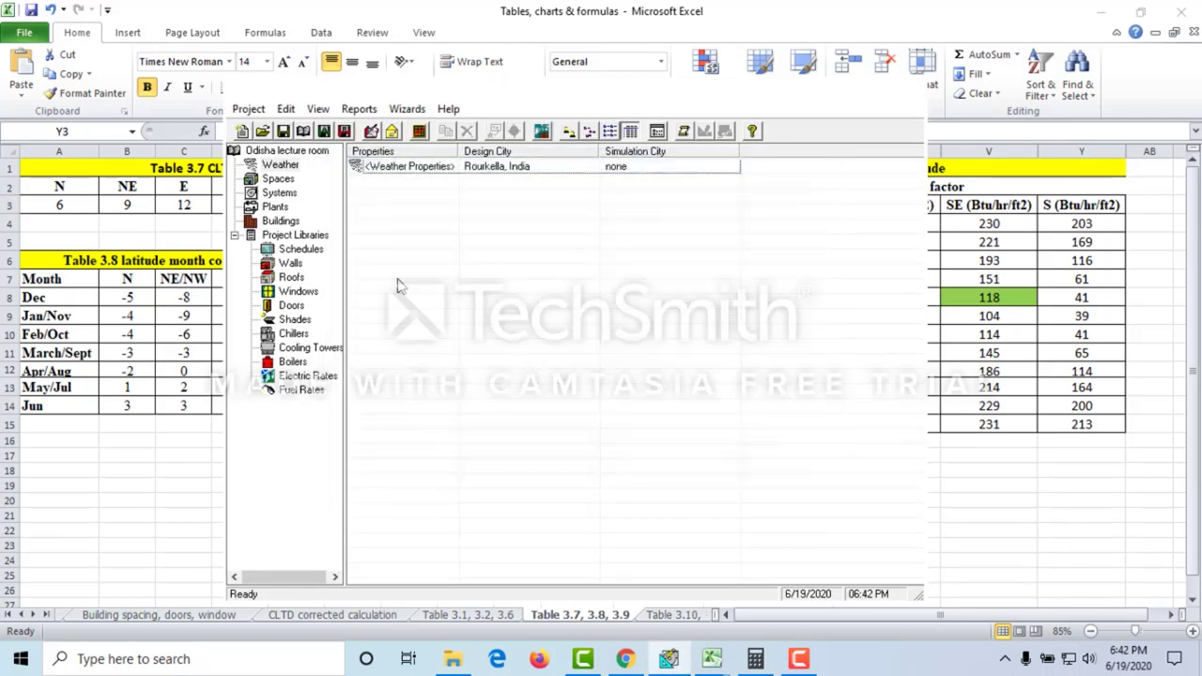
# Step: Open the Lecture Room space properties, centre the dialog, and return to the Excel tables
pyautogui.click(278, 181)
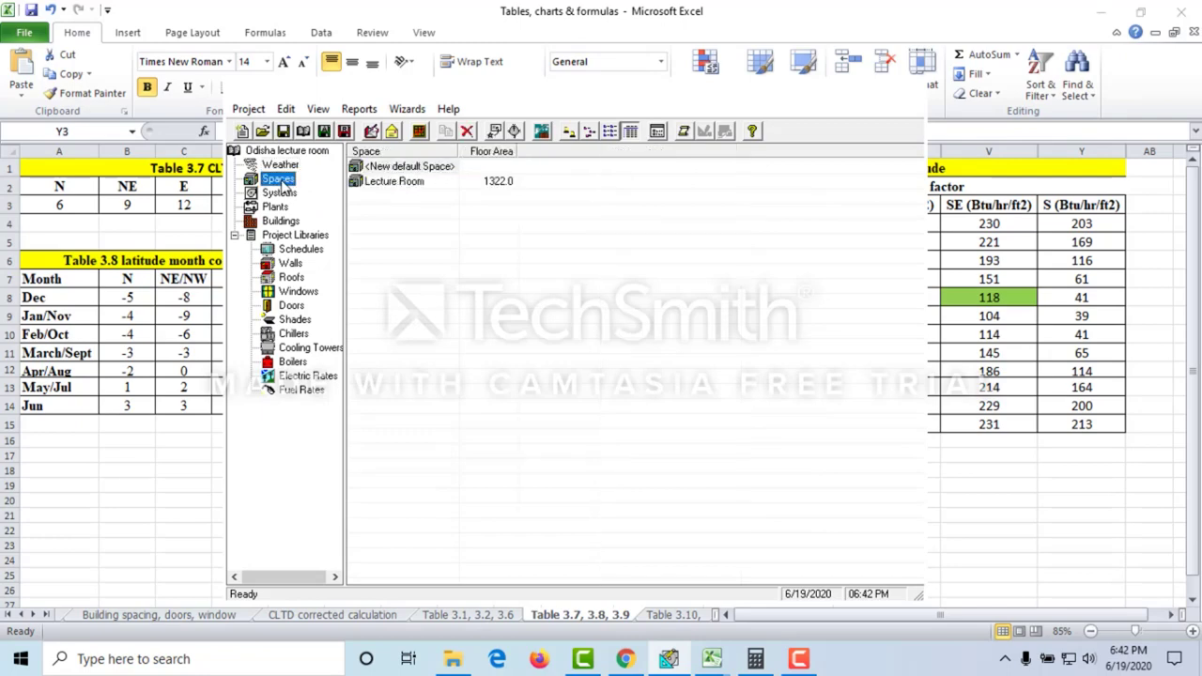
pyautogui.click(404, 184)
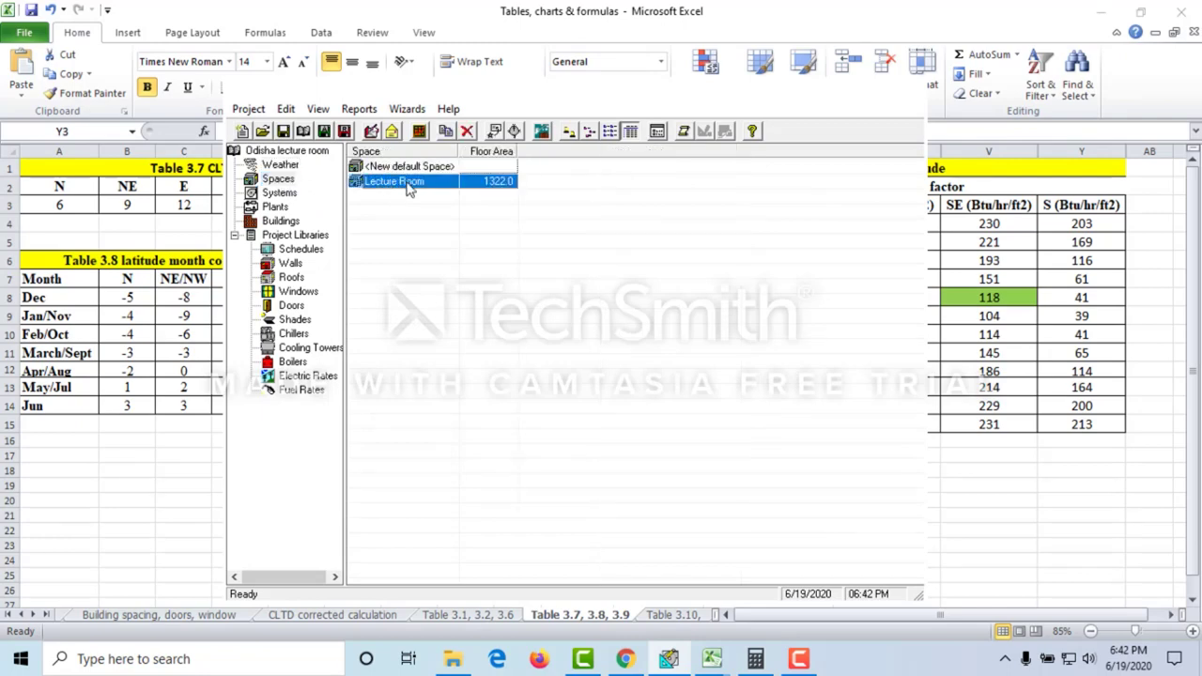
pyautogui.doubleClick(408, 187)
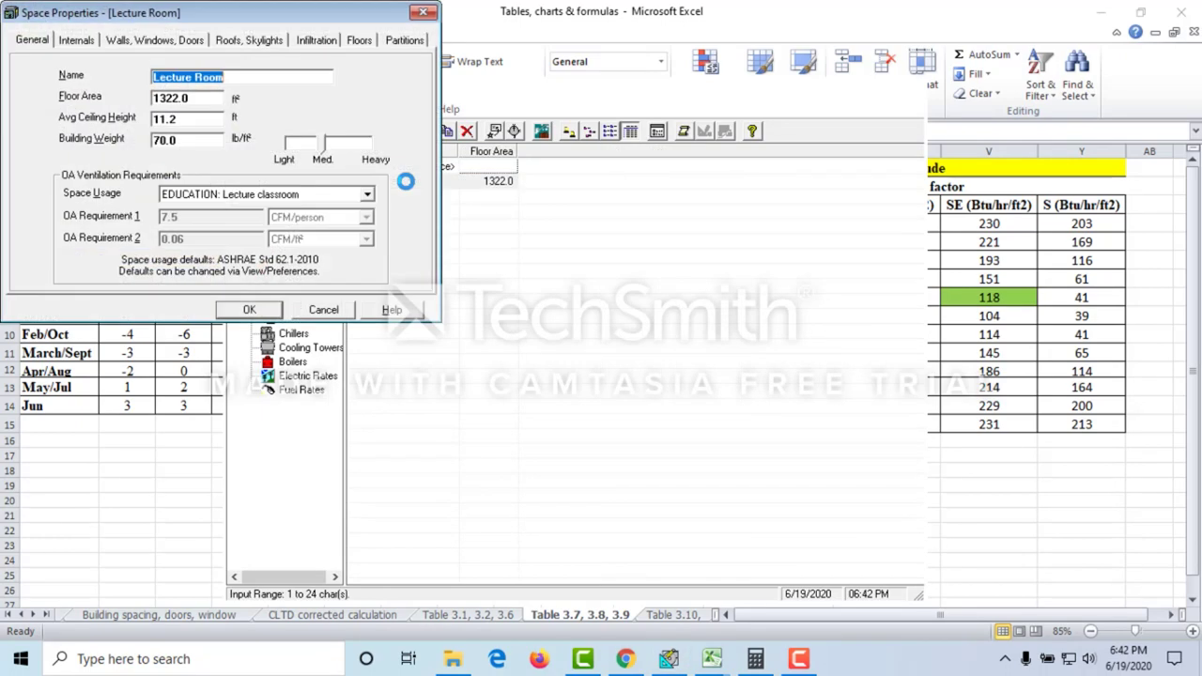
pyautogui.moveTo(267, 25); pyautogui.dragTo(668, 220)
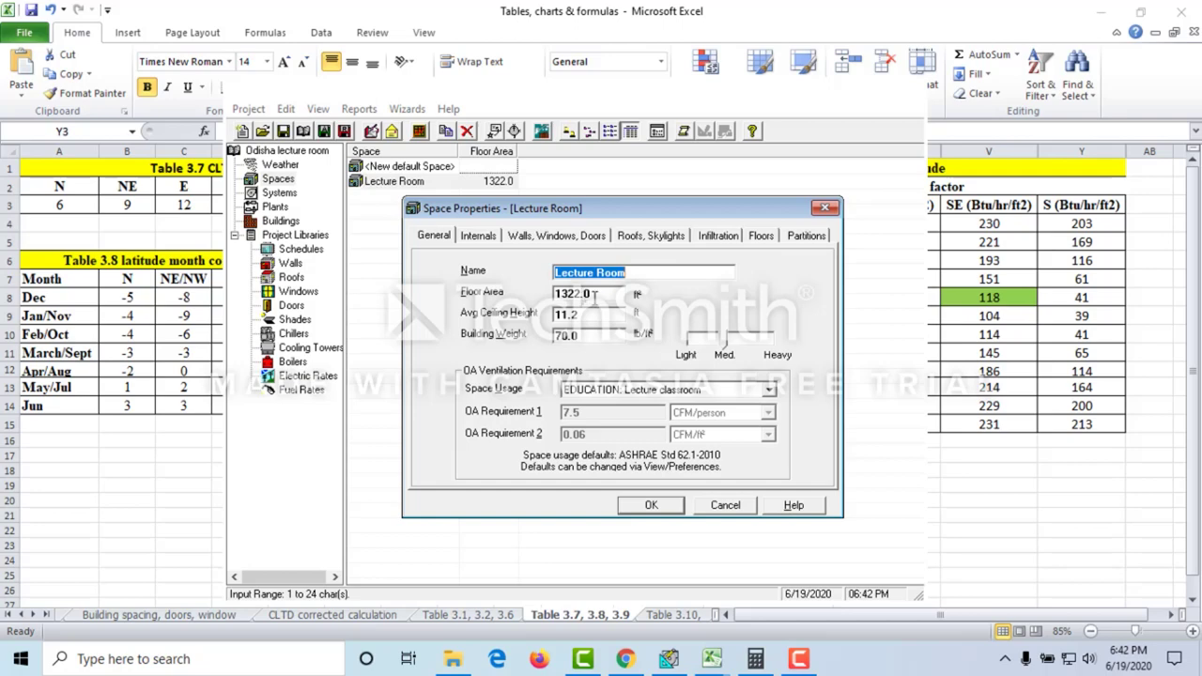
pyautogui.hotkey('alt', 'Tab')
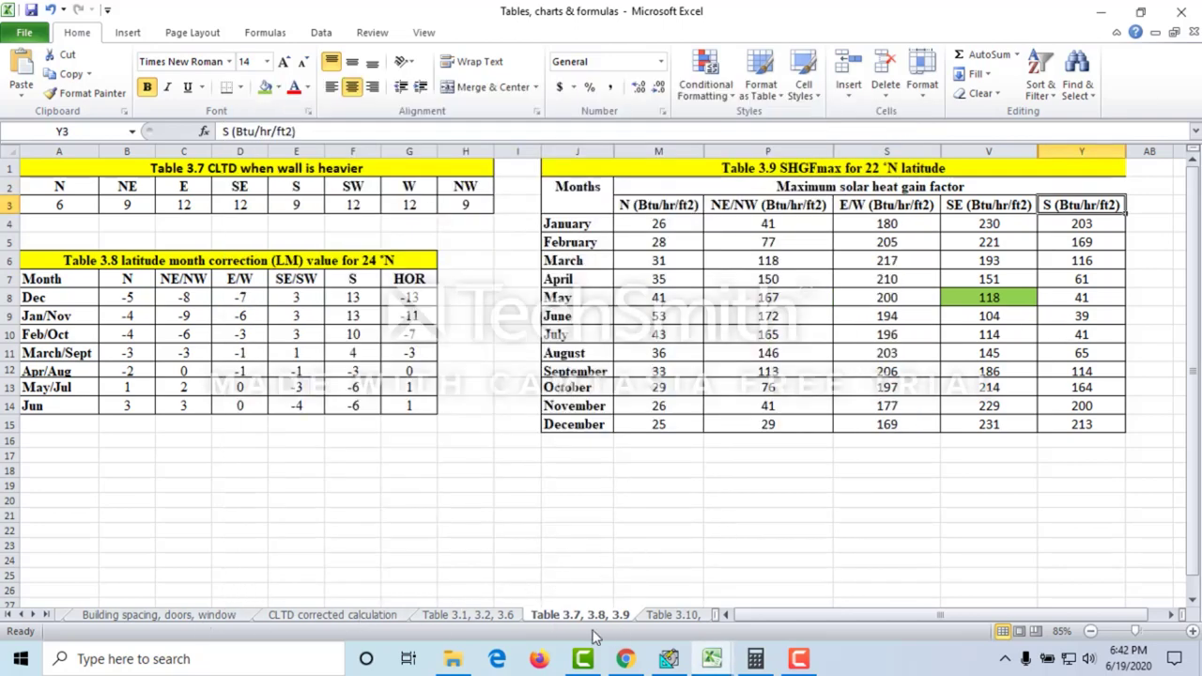
# Step: On the Building spacing sheet, read the 40 seat Lecture room's 1322.3 ft² area and 11.2 ft ceiling
pyautogui.click(228, 616)
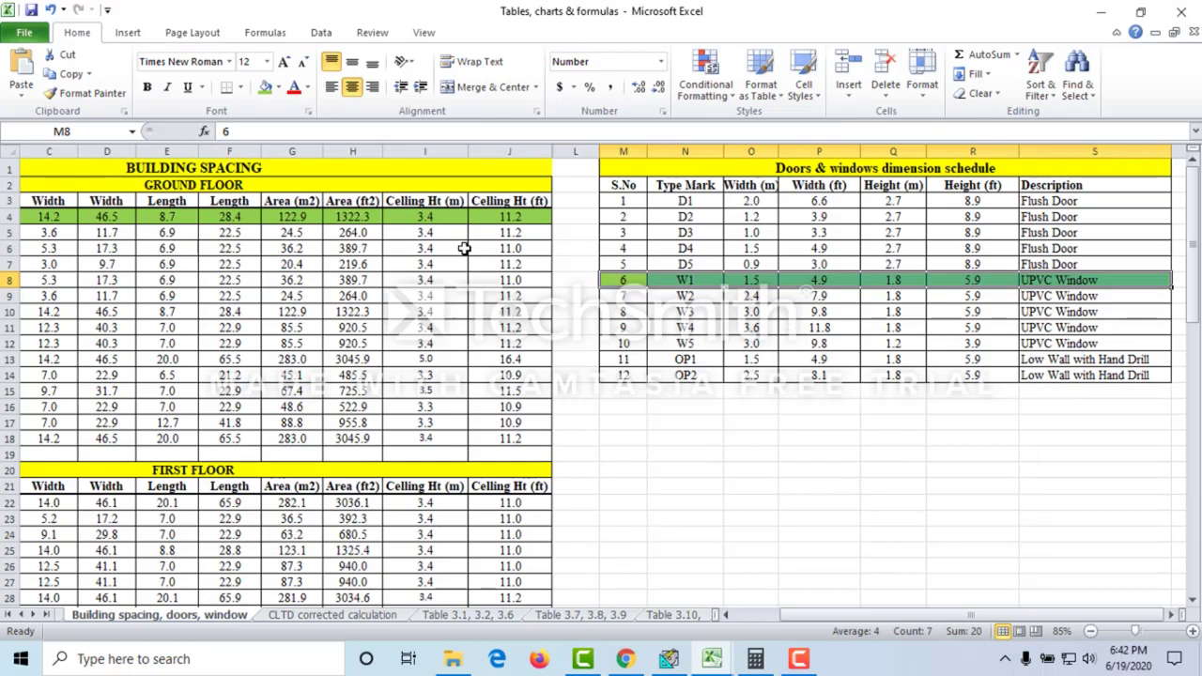
pyautogui.click(411, 234)
pyautogui.click(345, 220)
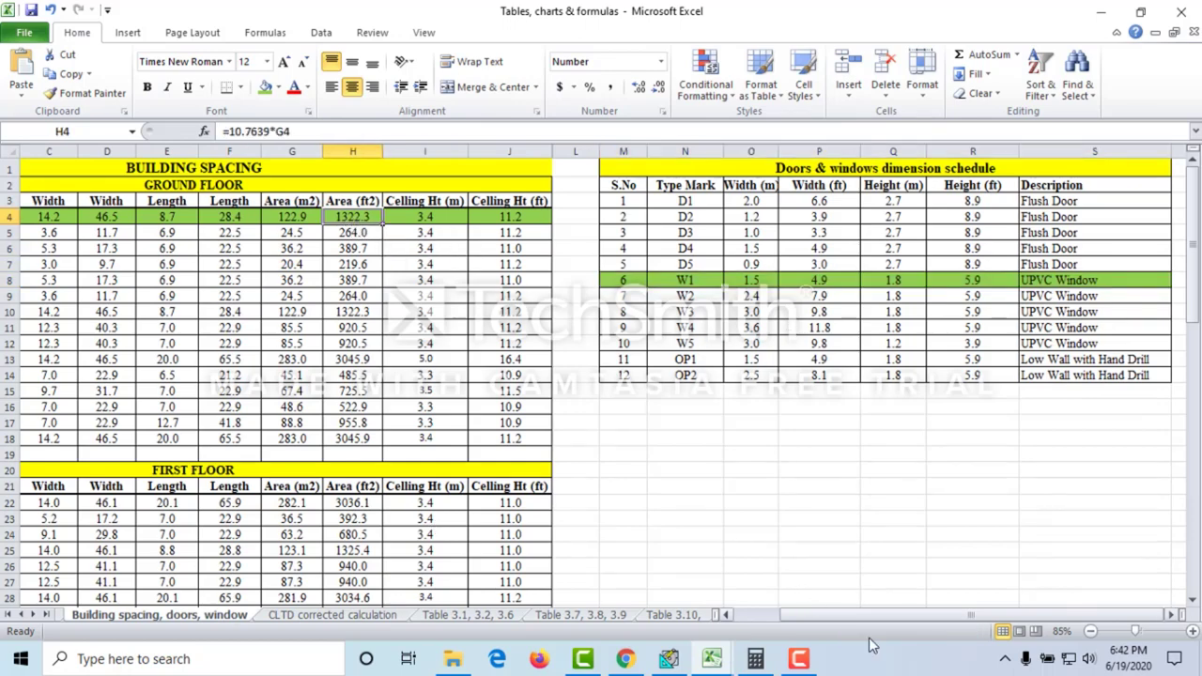
pyautogui.moveTo(969, 614); pyautogui.dragTo(924, 615)
pyautogui.moveTo(47, 217); pyautogui.dragTo(542, 217)
pyautogui.click(542, 217)
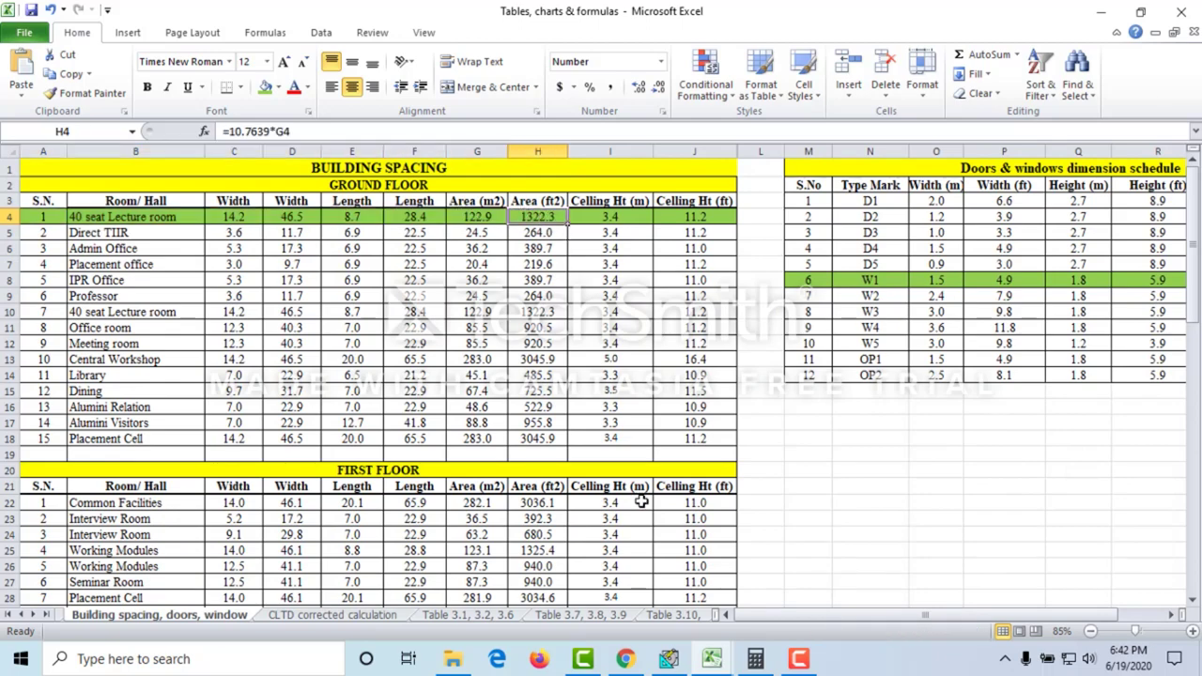
pyautogui.click(670, 659)
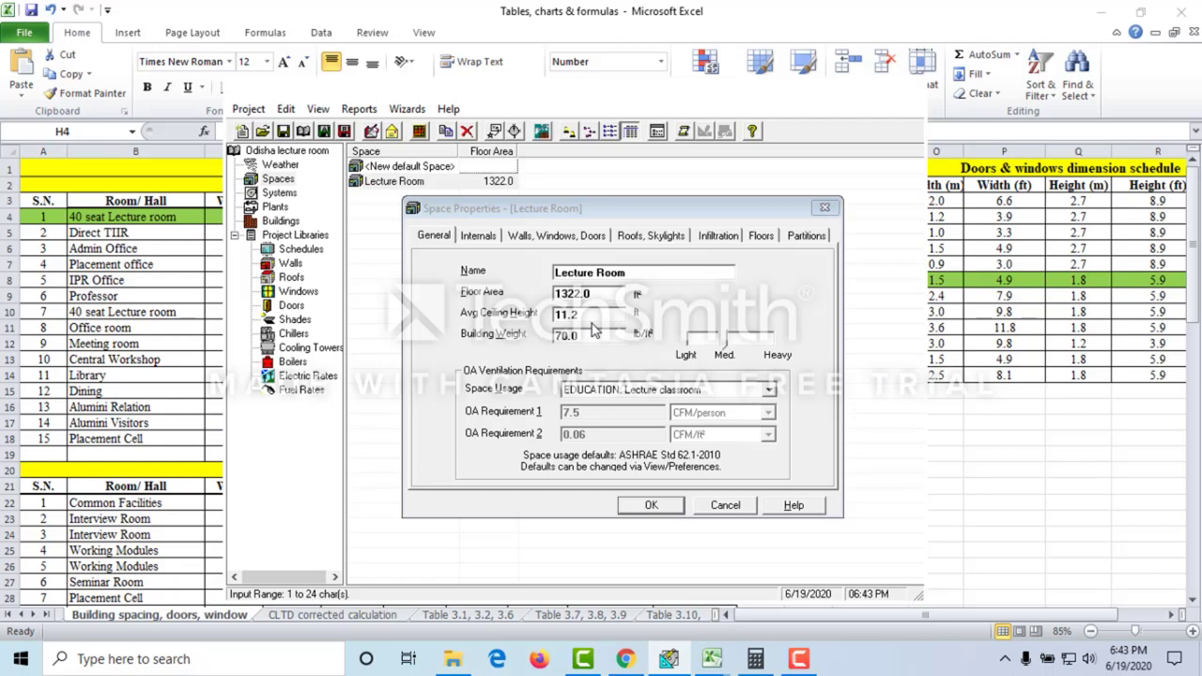
pyautogui.hotkey('alt', 'Tab')
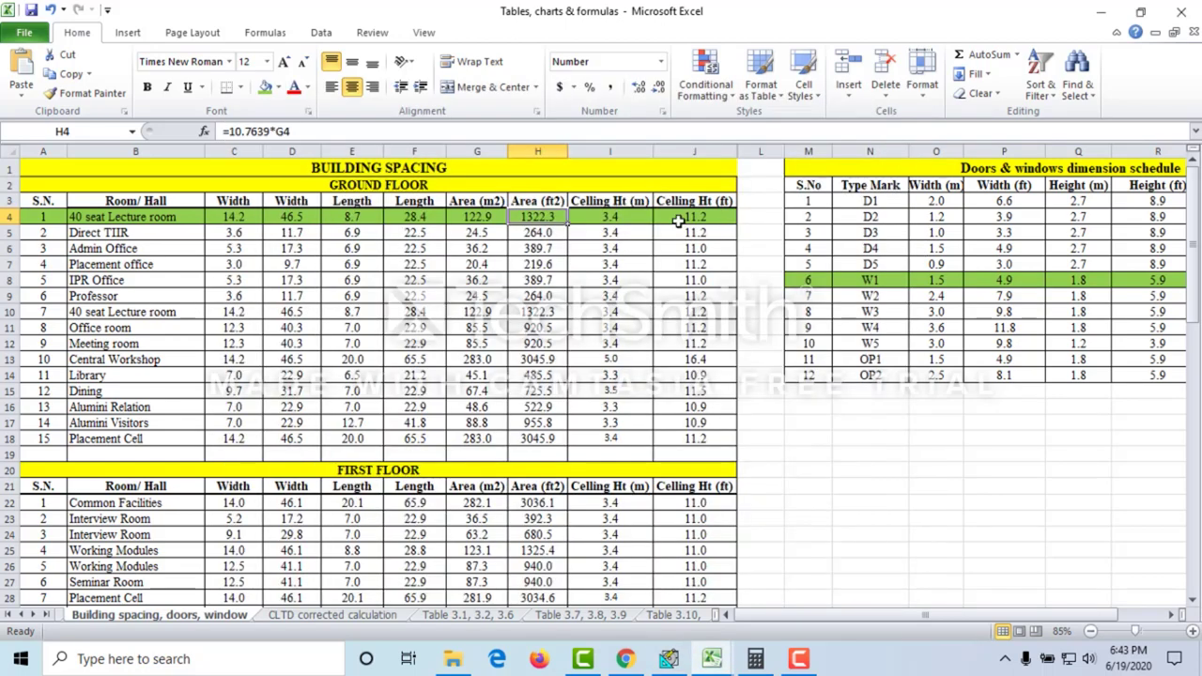
pyautogui.click(688, 219)
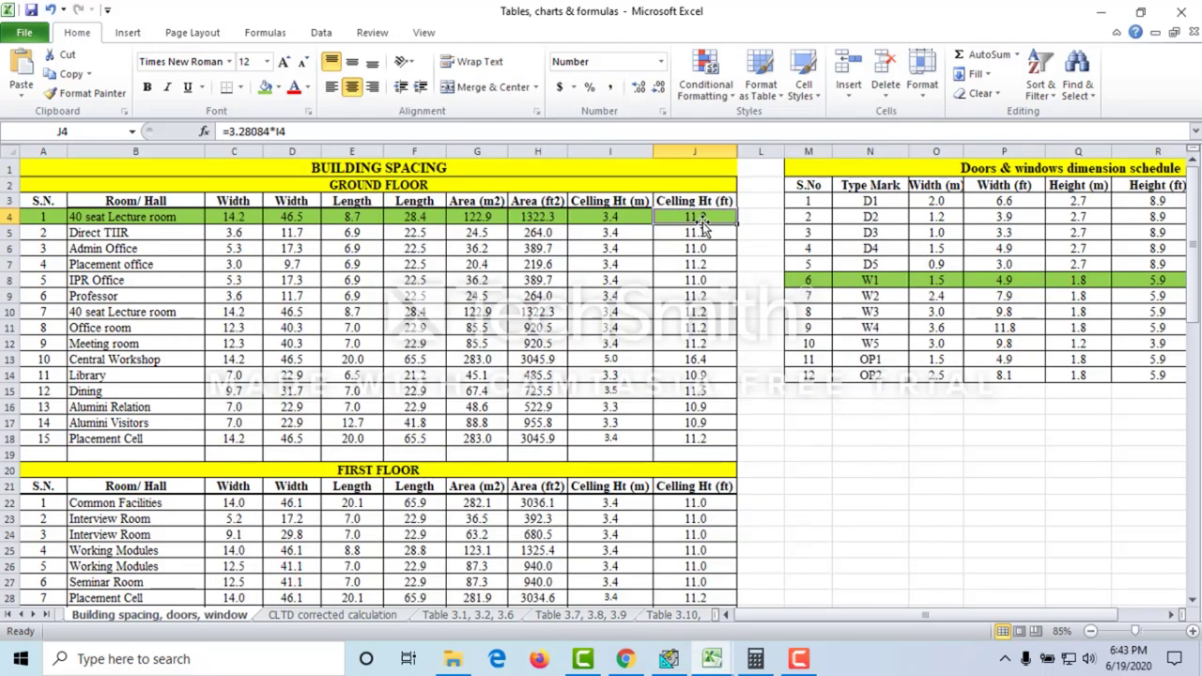
pyautogui.click(671, 659)
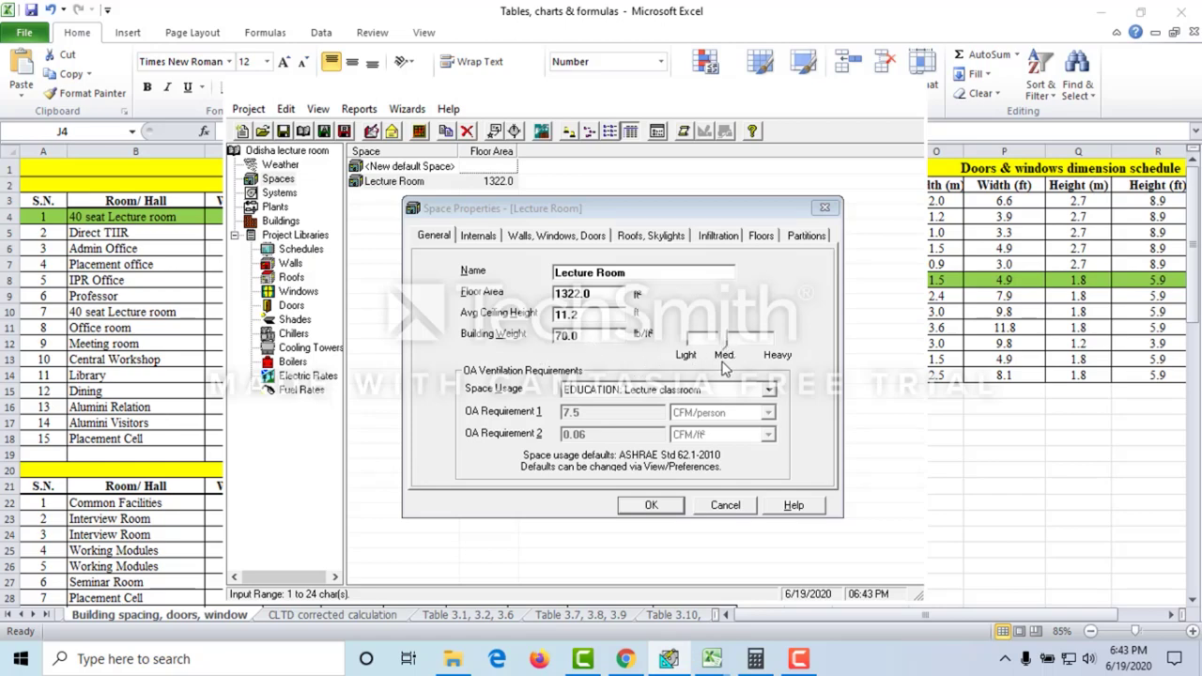
# Step: Set the Lecture Room's space usage to EDUCATION: Lecture classroom
pyautogui.click(767, 396)
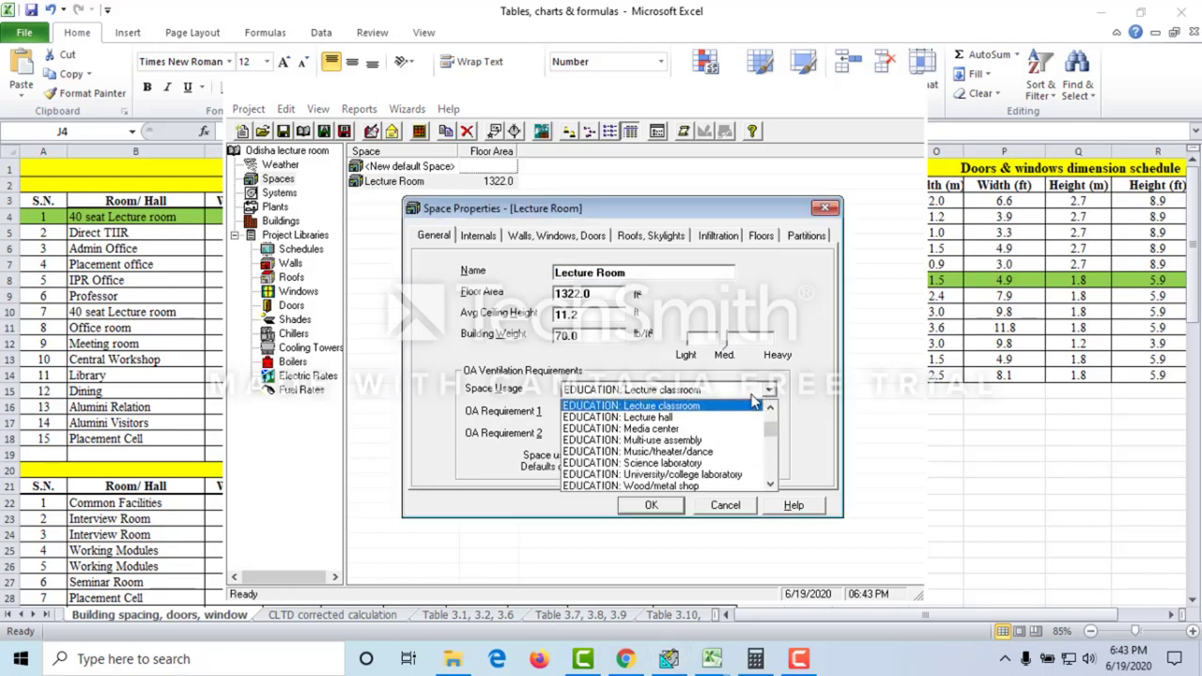
pyautogui.scroll(3, 697, 438)
pyautogui.scroll(-2, 699, 439)
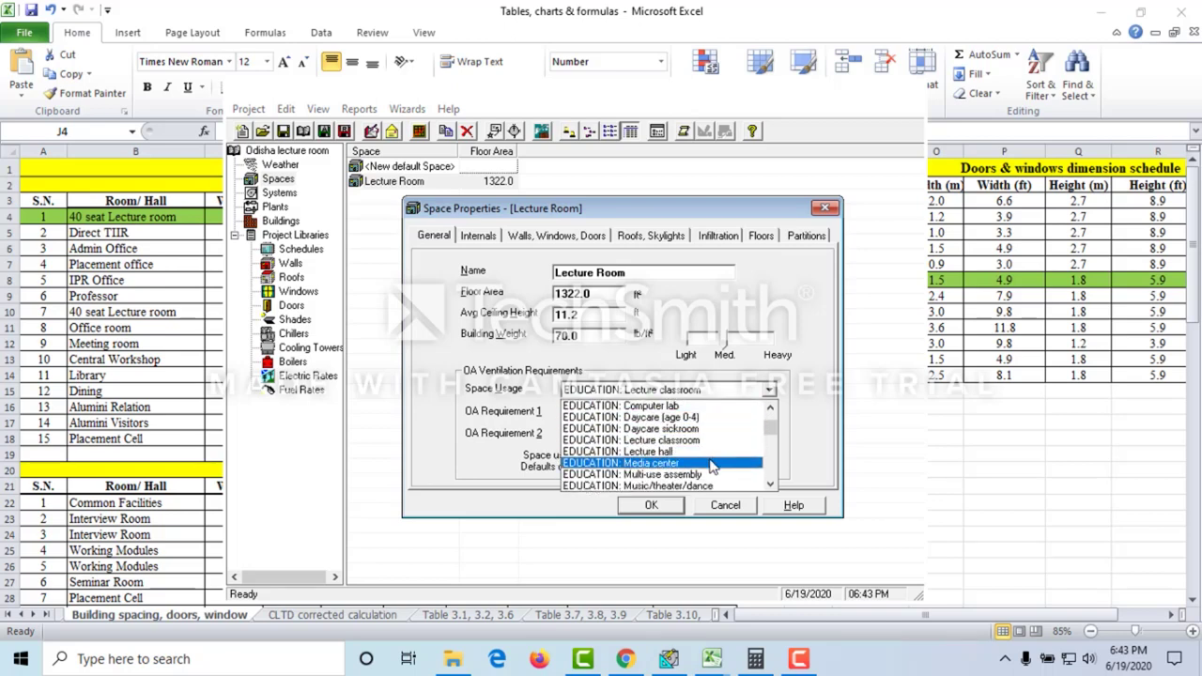
pyautogui.click(662, 444)
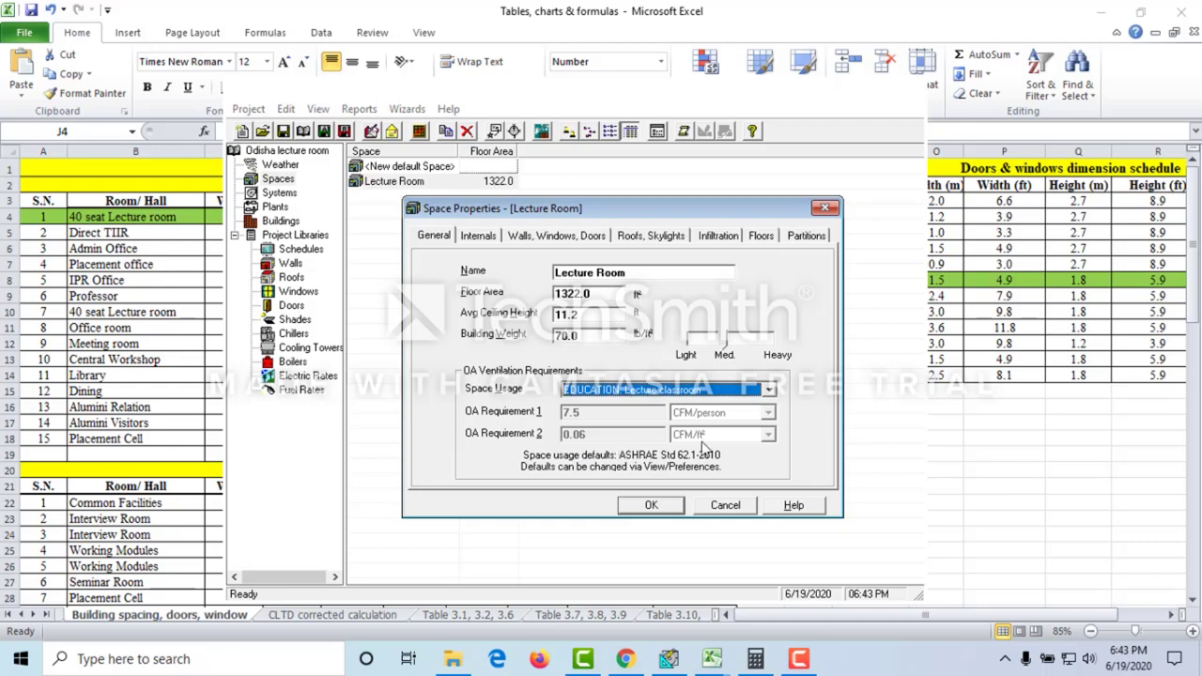
# Step: On the Internals tab, set the overhead lighting fixture type to Recessed, unvented
pyautogui.click(478, 235)
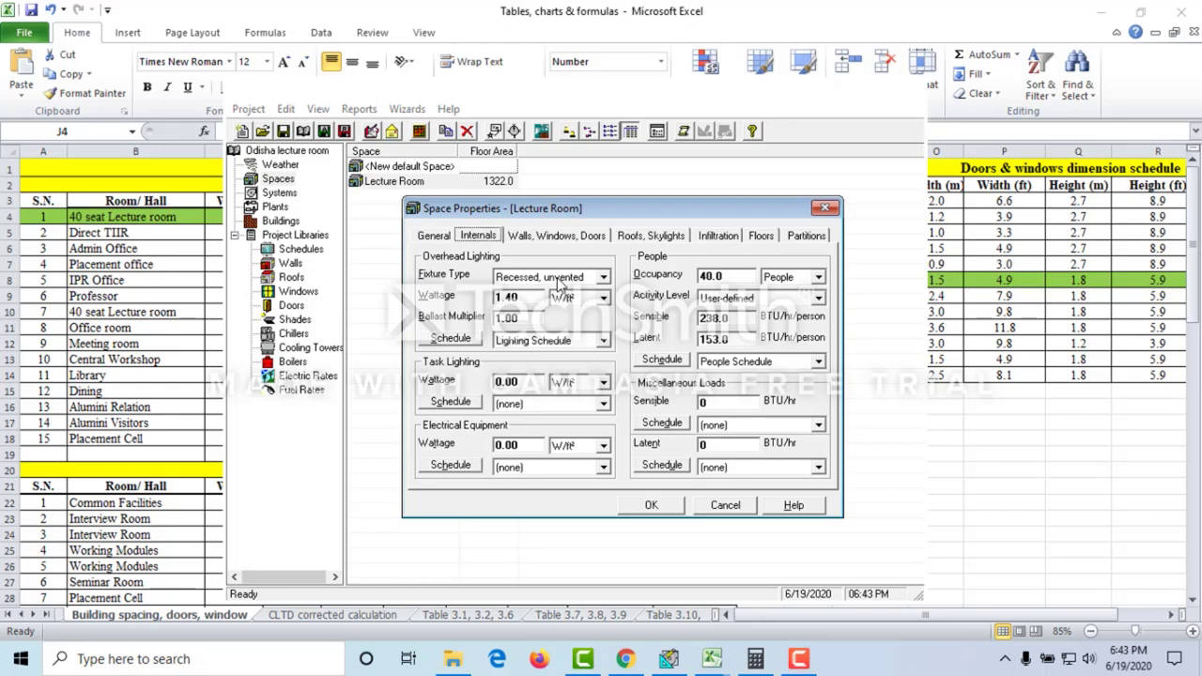
pyautogui.click(604, 278)
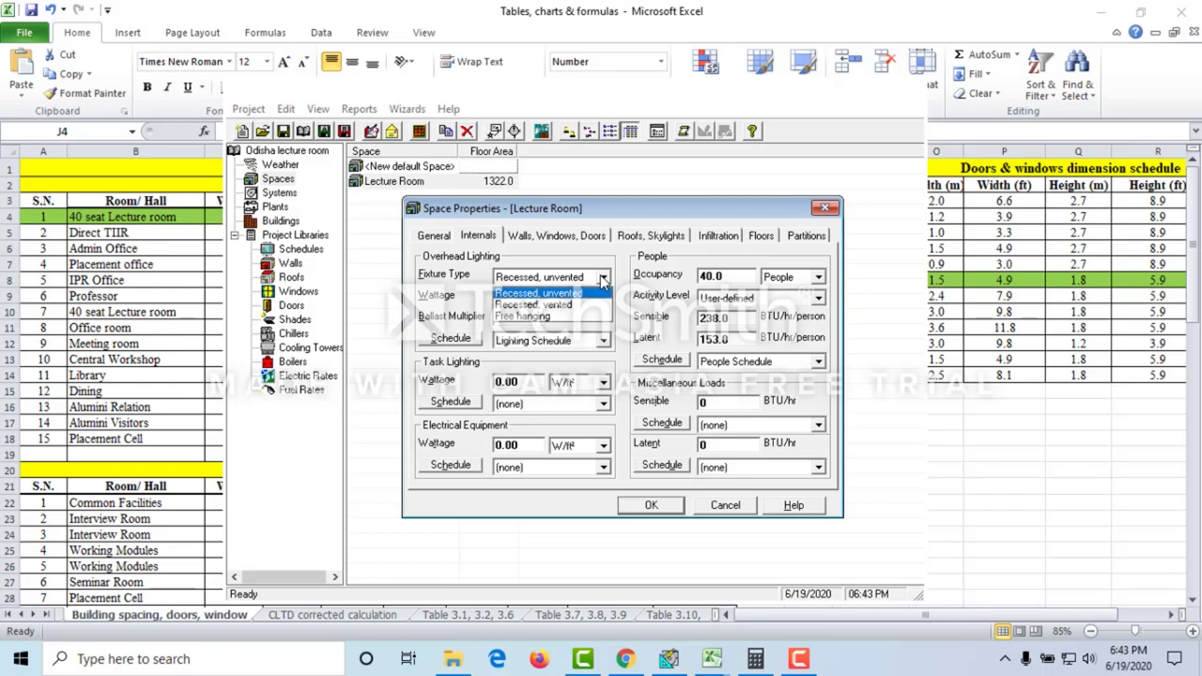
pyautogui.click(603, 279)
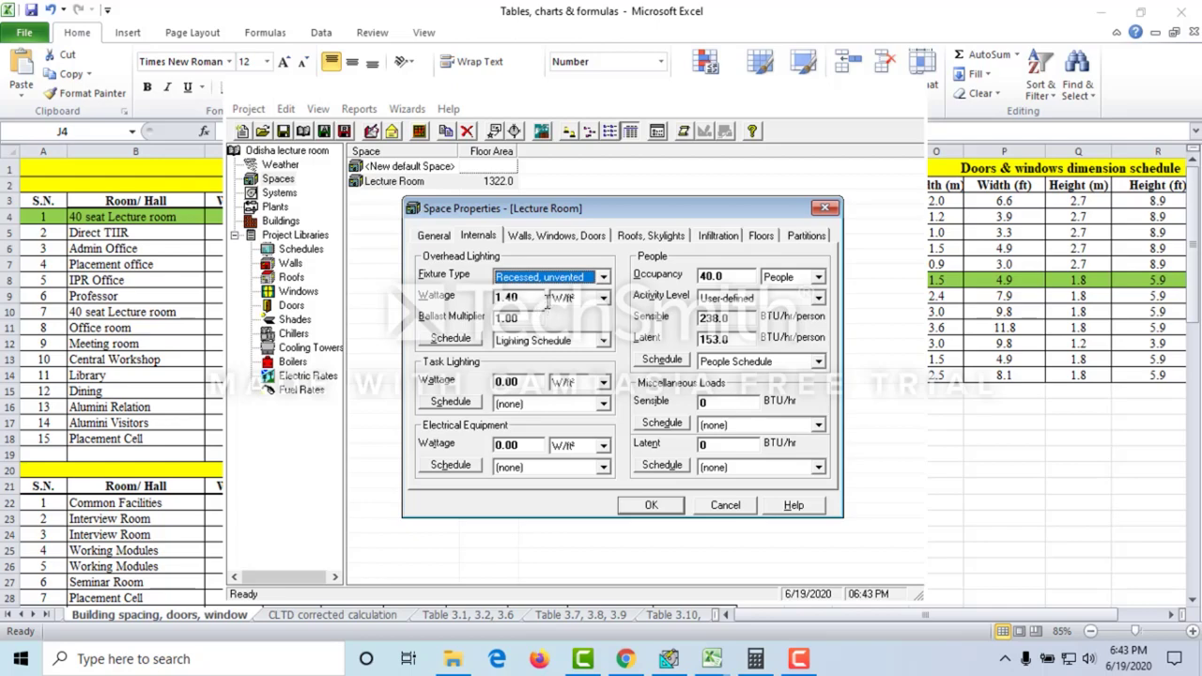
# Step: Go to the Table 3.13, 3.14 sheet in the Tables, charts & formulas workbook
pyautogui.moveTo(712, 658)
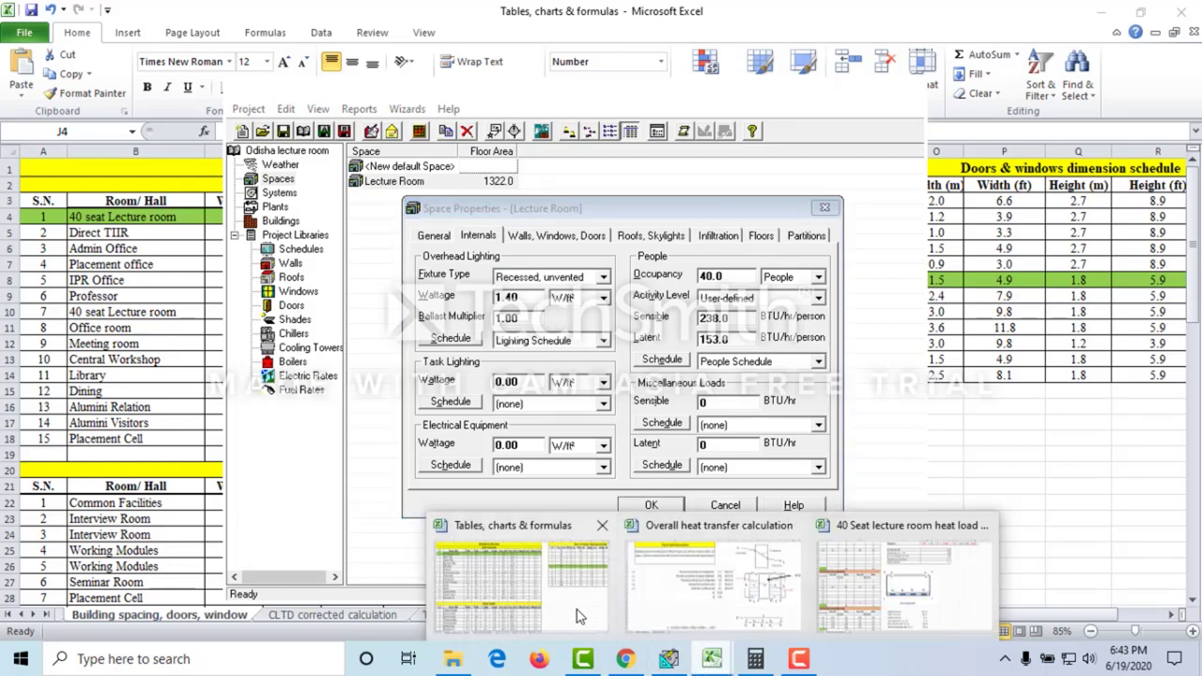
pyautogui.click(567, 614)
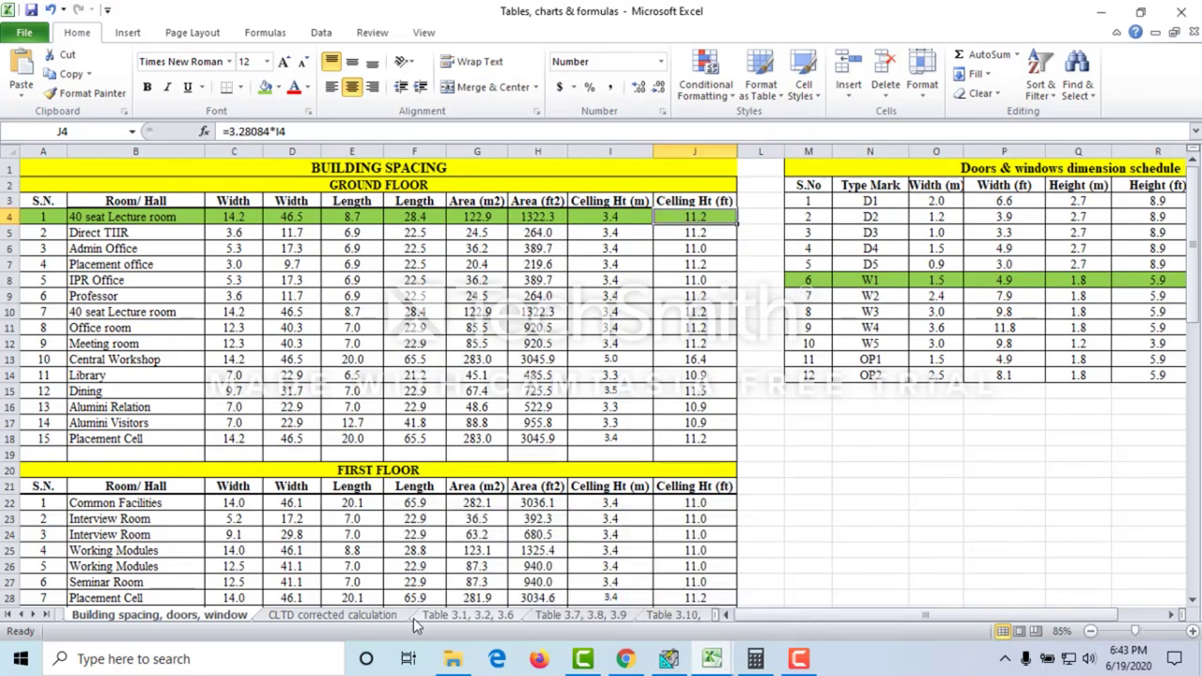
pyautogui.click(561, 615)
pyautogui.click(672, 617)
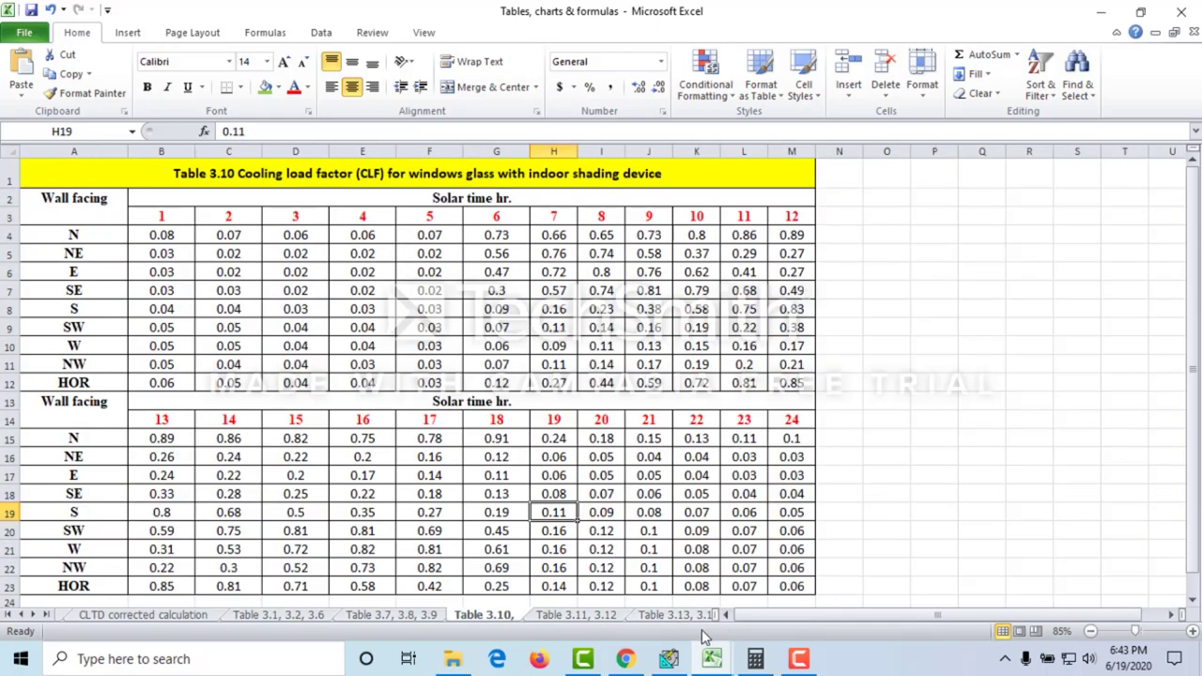
pyautogui.click(554, 618)
pyautogui.click(676, 617)
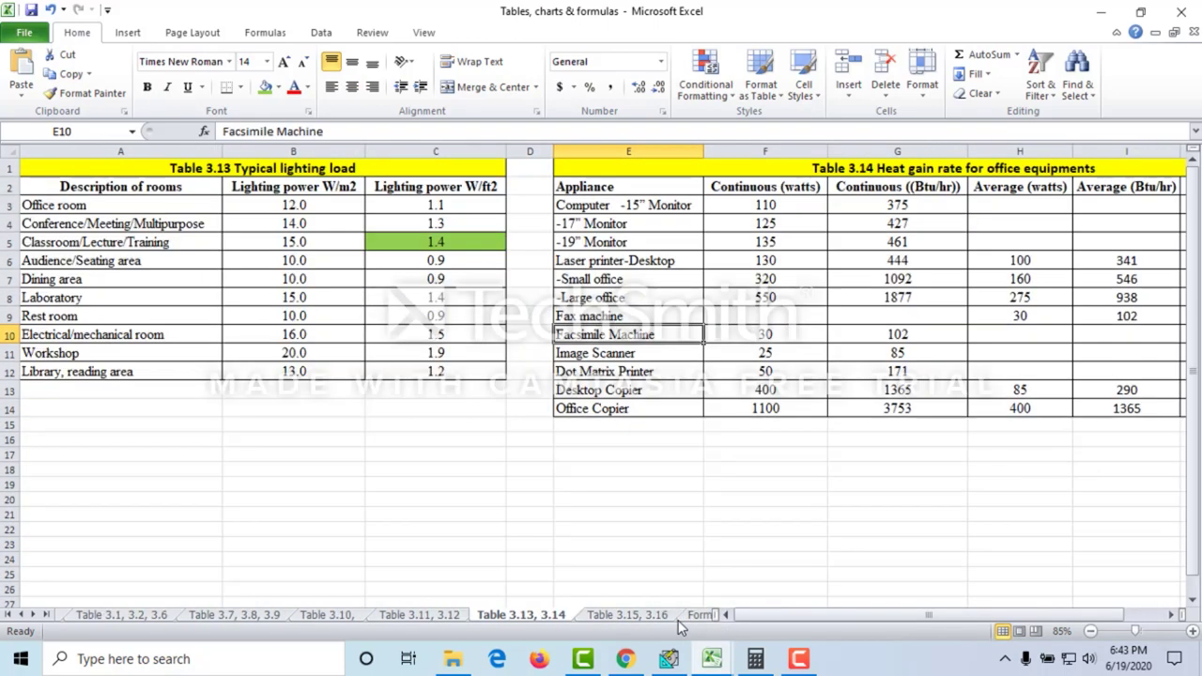
# Step: Check the Classroom/Lecture/Training lighting load of 1.4 W/ft² in Table 3.13
pyautogui.click(347, 278)
pyautogui.moveTo(166, 171); pyautogui.dragTo(422, 368)
pyautogui.moveTo(83, 241); pyautogui.dragTo(441, 243)
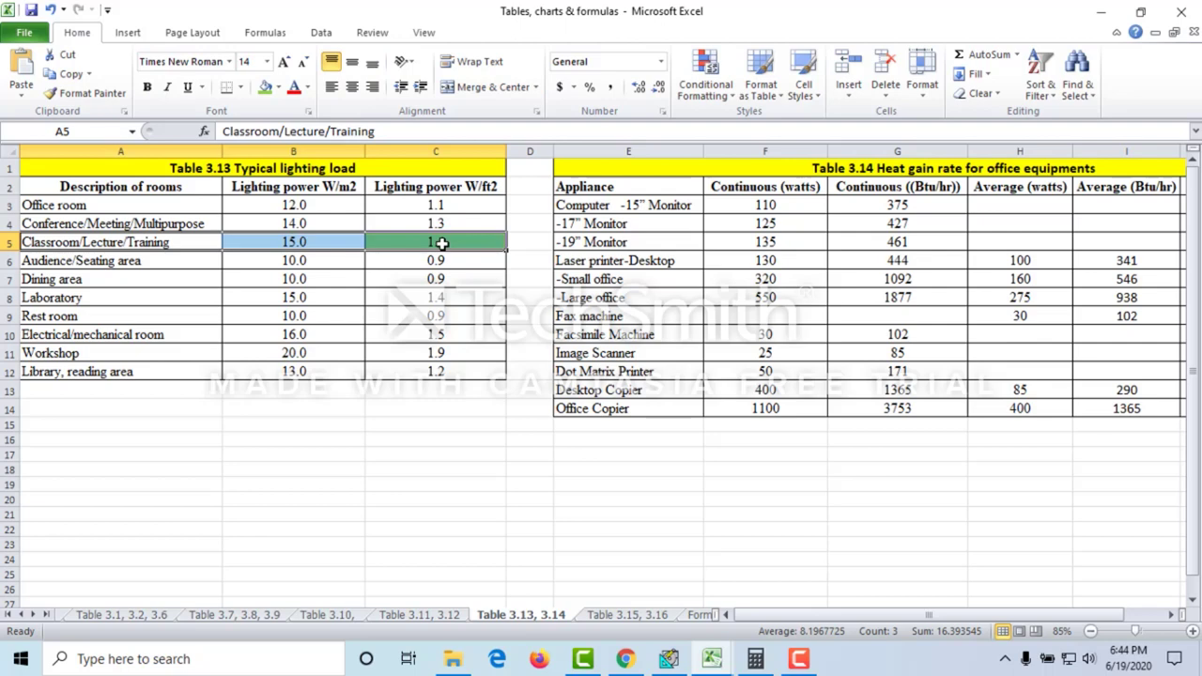
pyautogui.click(441, 243)
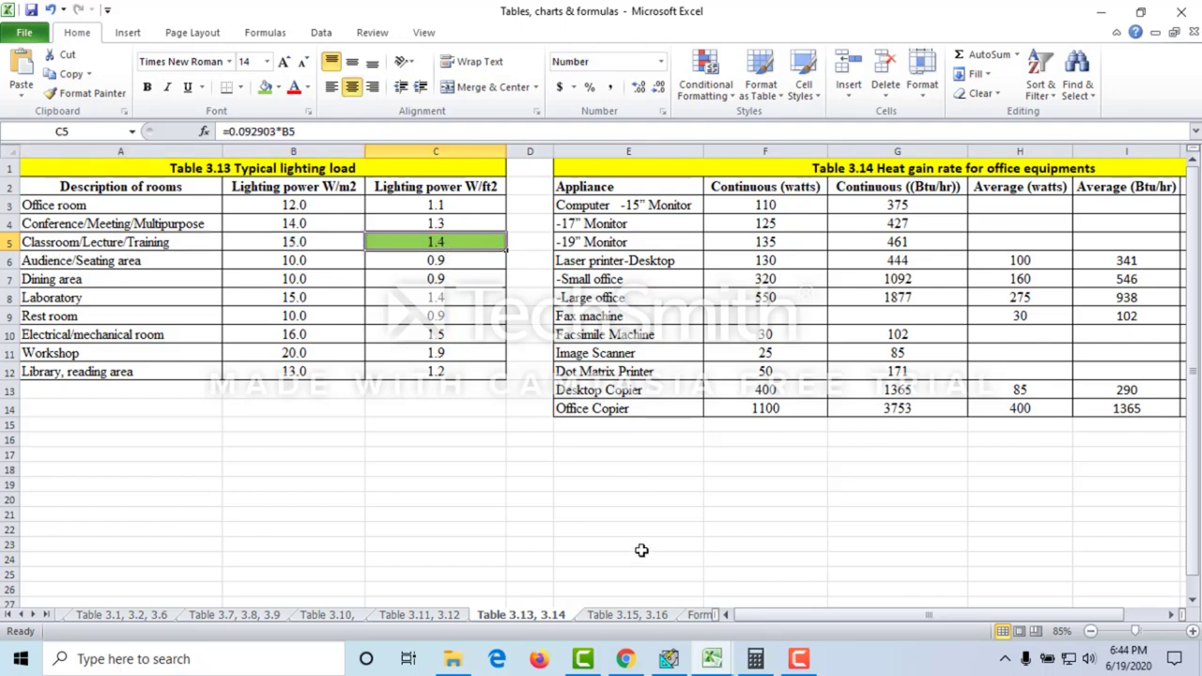
pyautogui.click(668, 658)
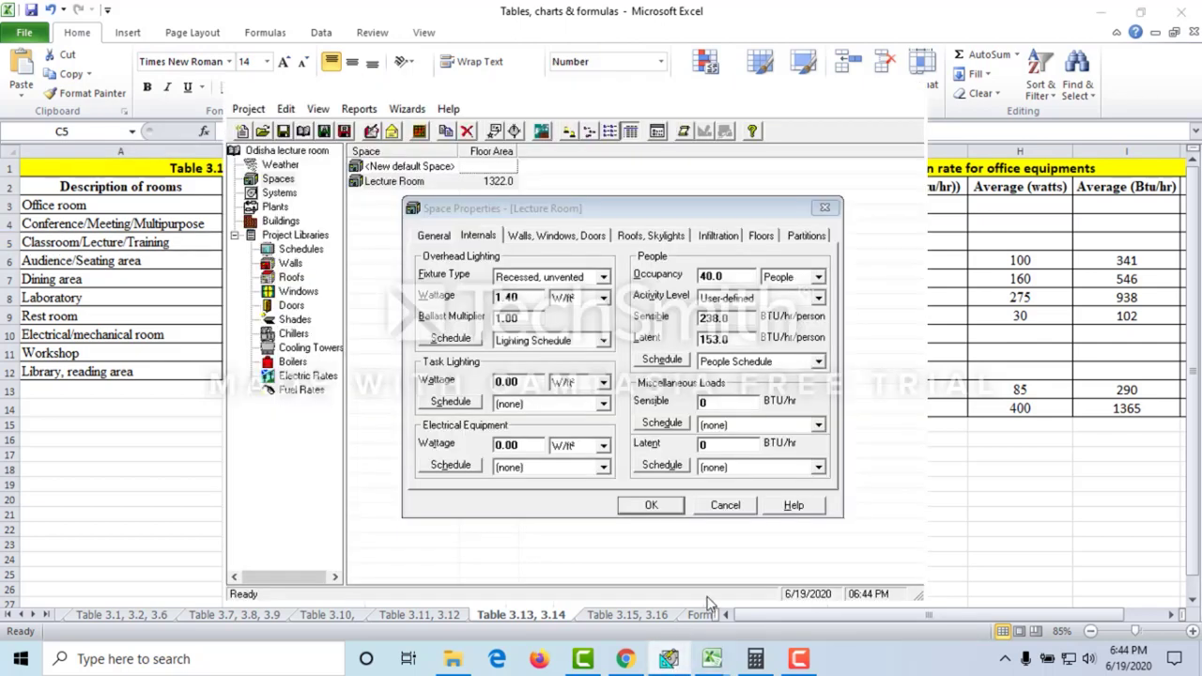
# Step: Set the ballast multiplier to 1.08, keeping Recessed, unvented fixtures
pyautogui.click(529, 317)
pyautogui.click(529, 317)
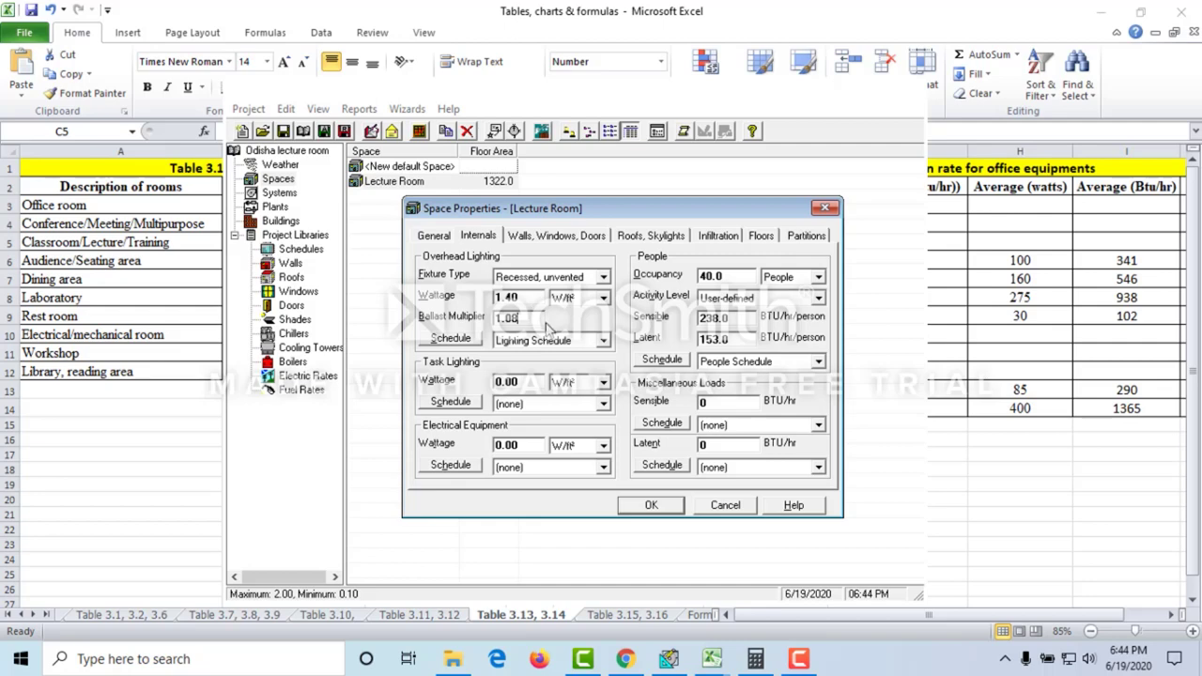
pyautogui.click(601, 279)
pyautogui.click(577, 293)
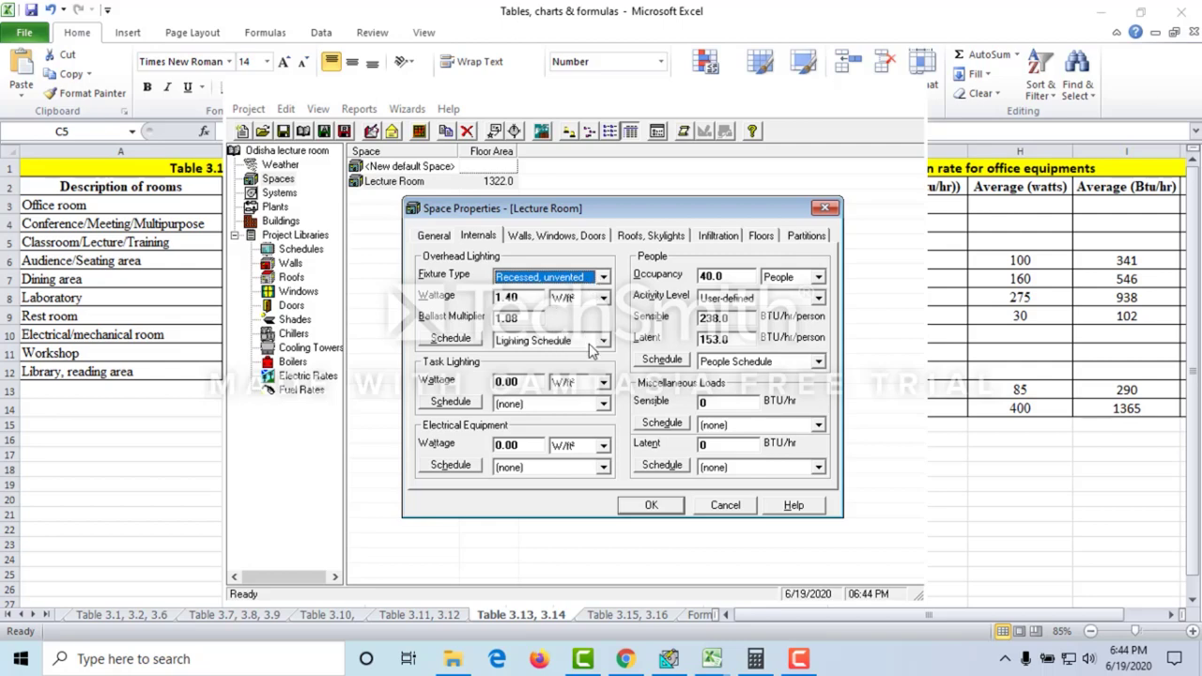
# Step: Assign the Lighting Schedule to the overhead lighting
pyautogui.click(550, 346)
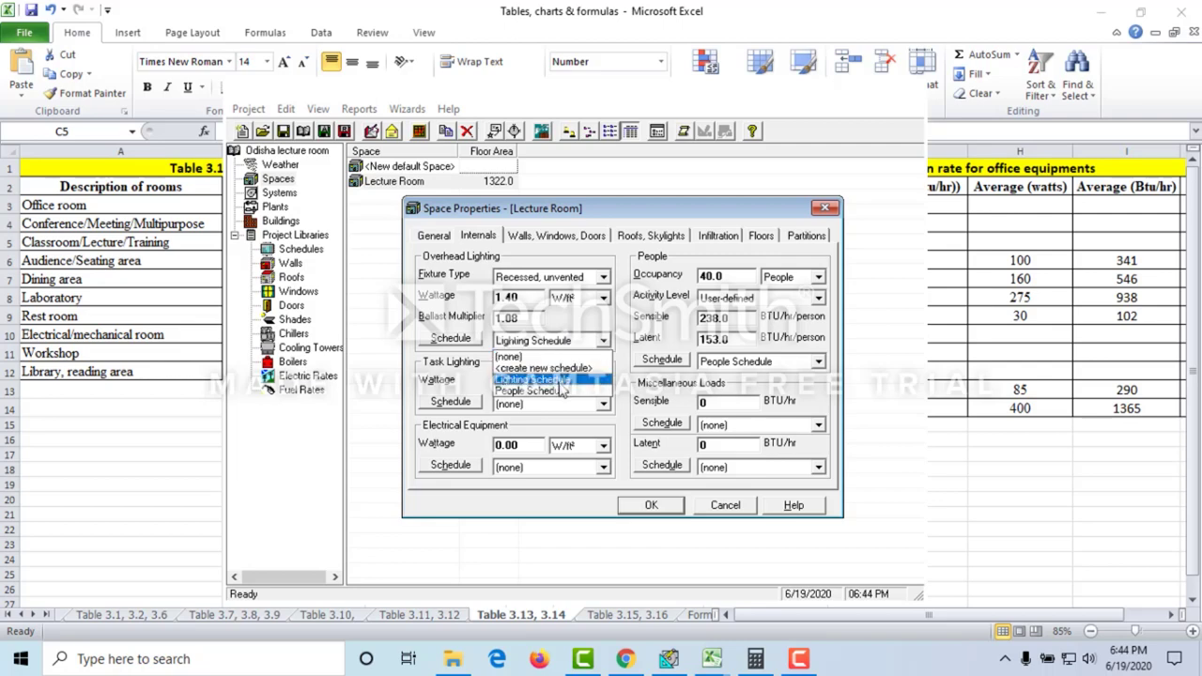
pyautogui.click(560, 381)
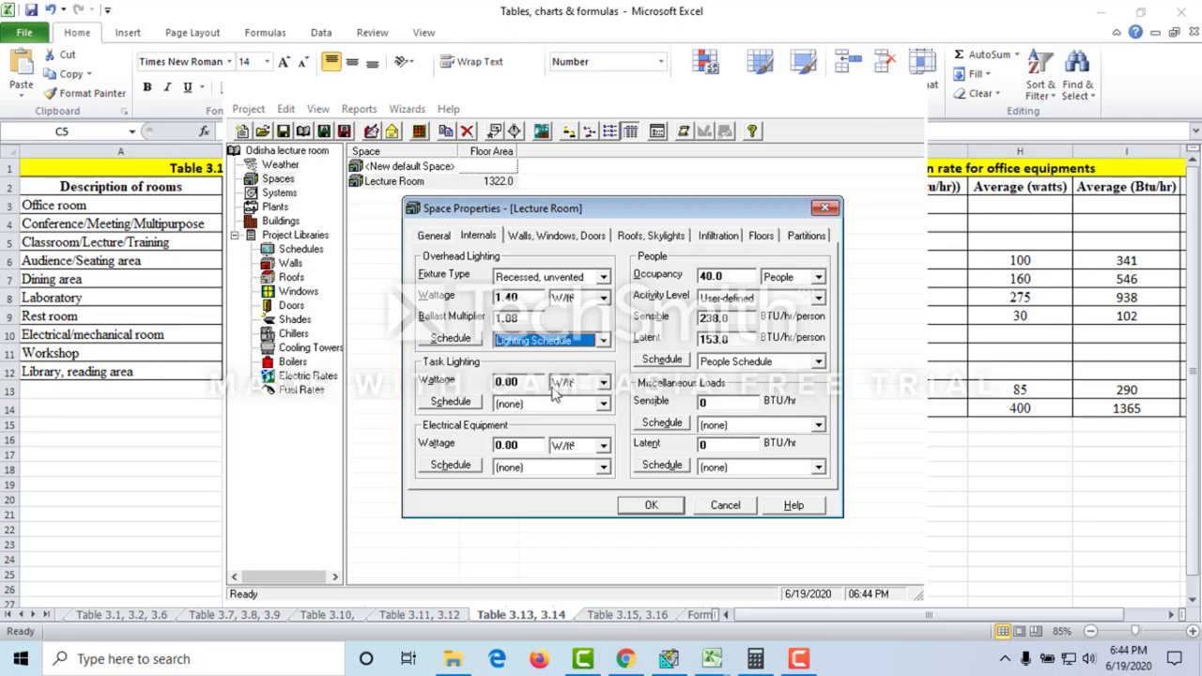
pyautogui.click(453, 342)
pyautogui.click(543, 218)
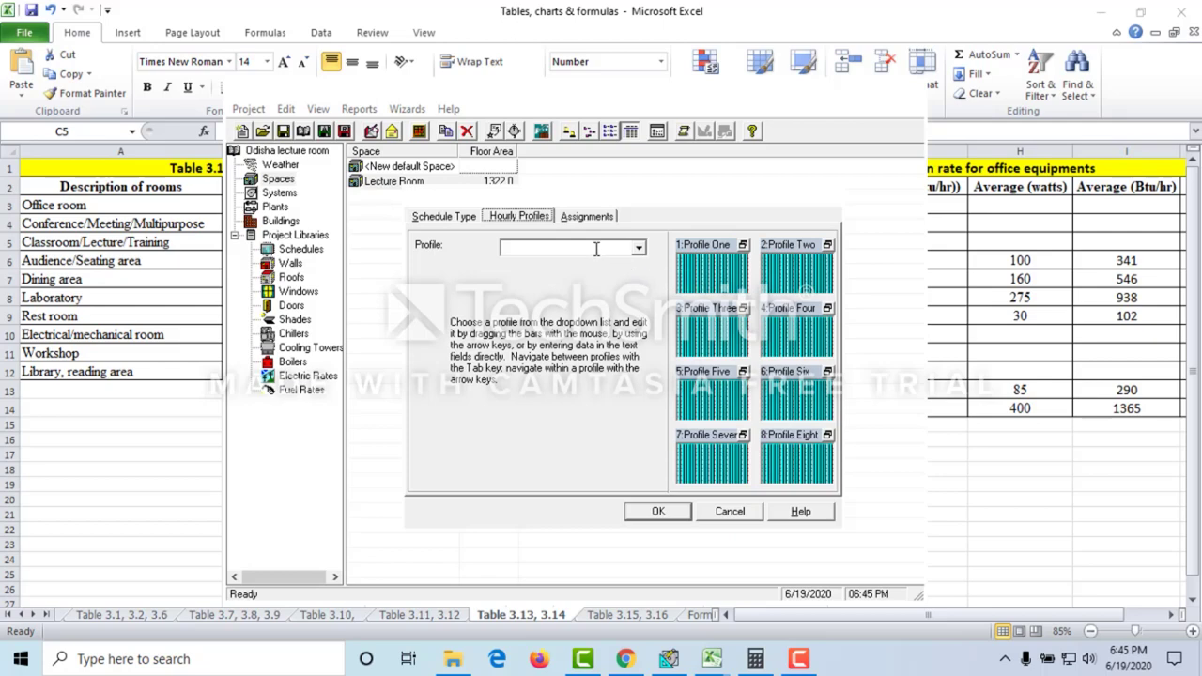
pyautogui.click(582, 218)
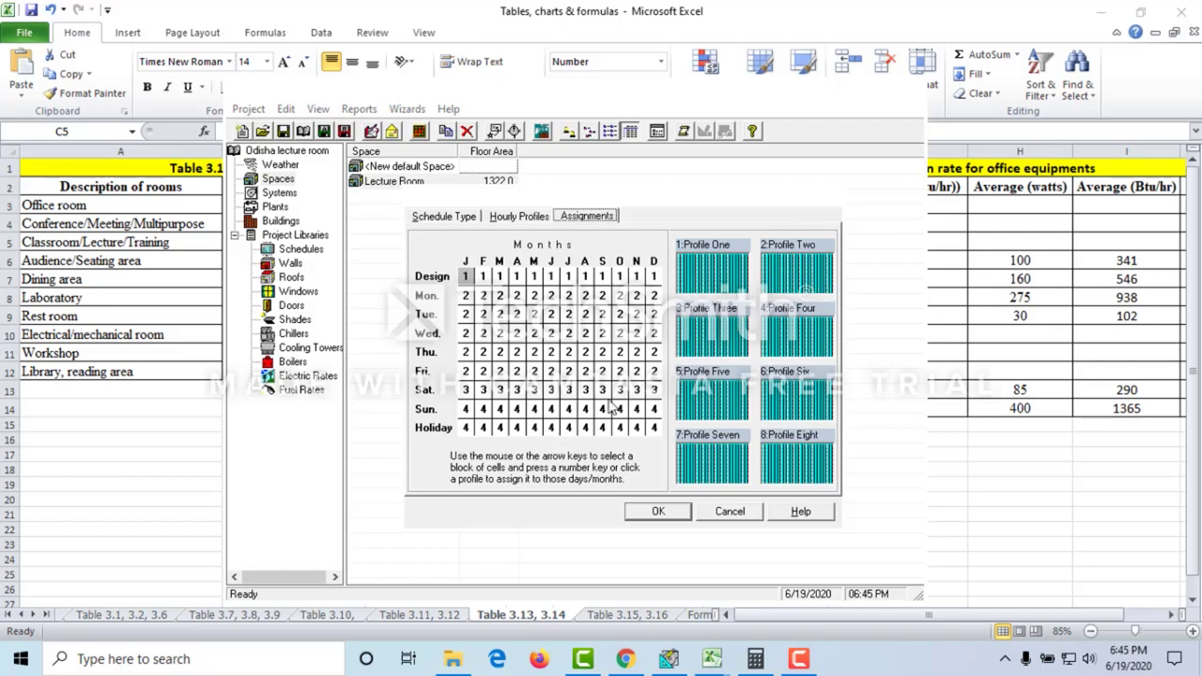
pyautogui.click(449, 218)
pyautogui.click(667, 516)
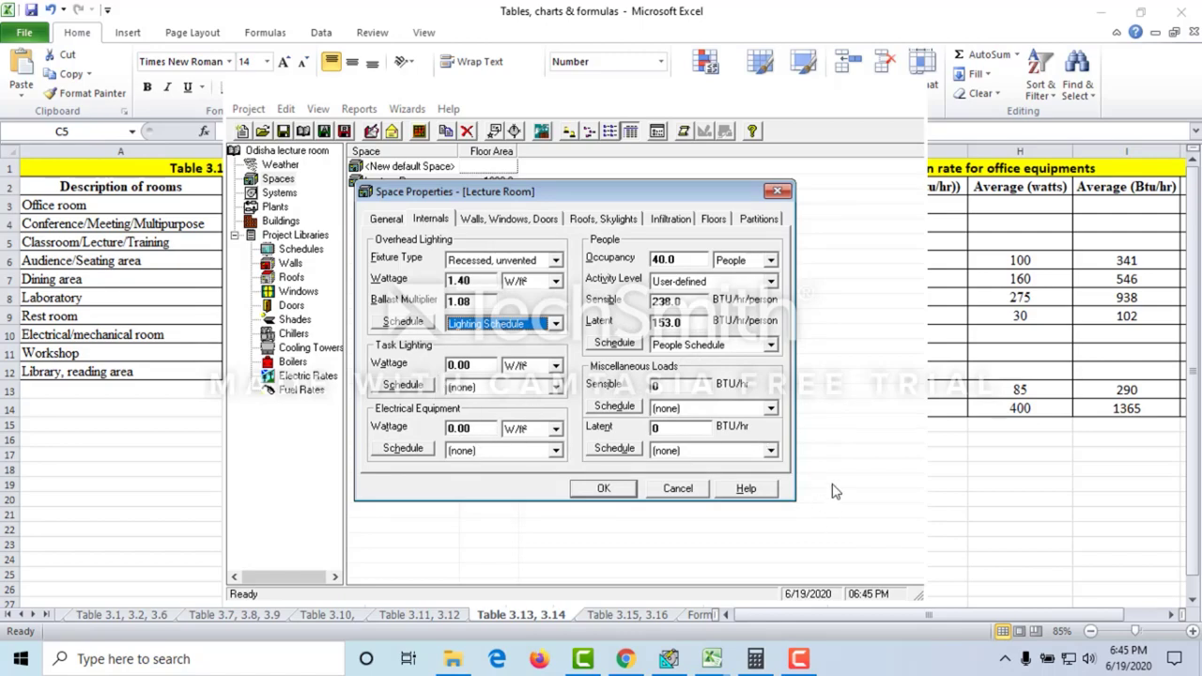
# Step: Check the heat load workbook's 40 occupants and keep HAP's activity level User-defined
pyautogui.hotkey('alt', 'Tab')
pyautogui.moveTo(712, 658)
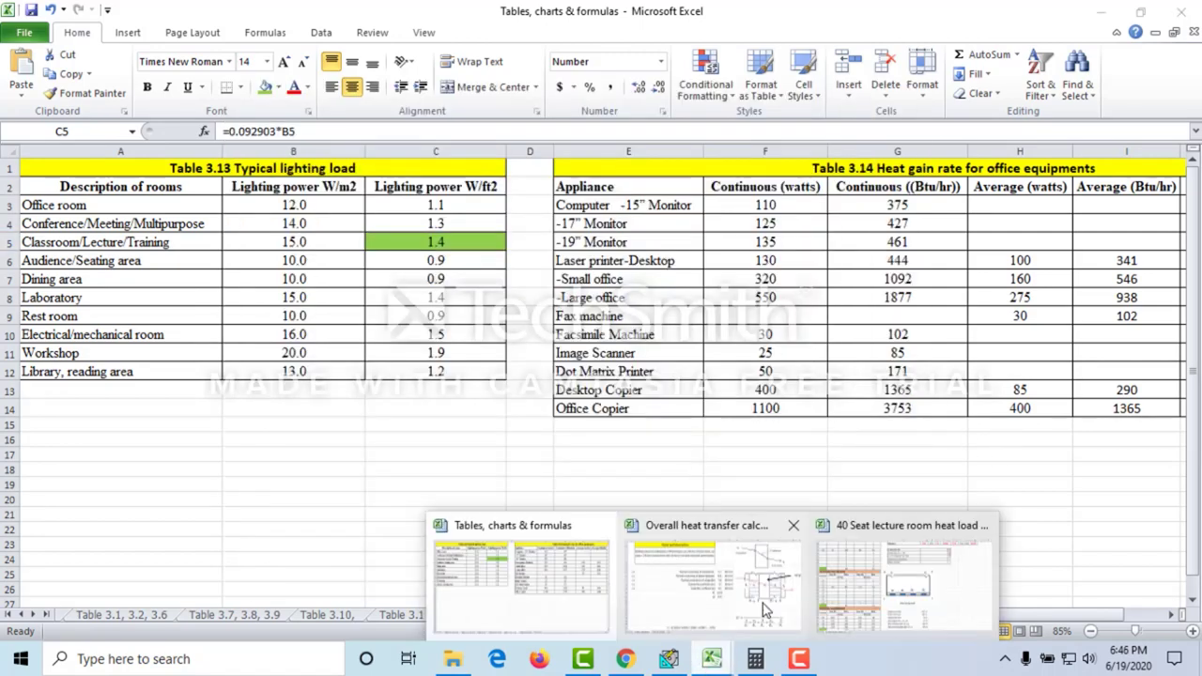
pyautogui.click(929, 586)
pyautogui.scroll(-5, 504, 420)
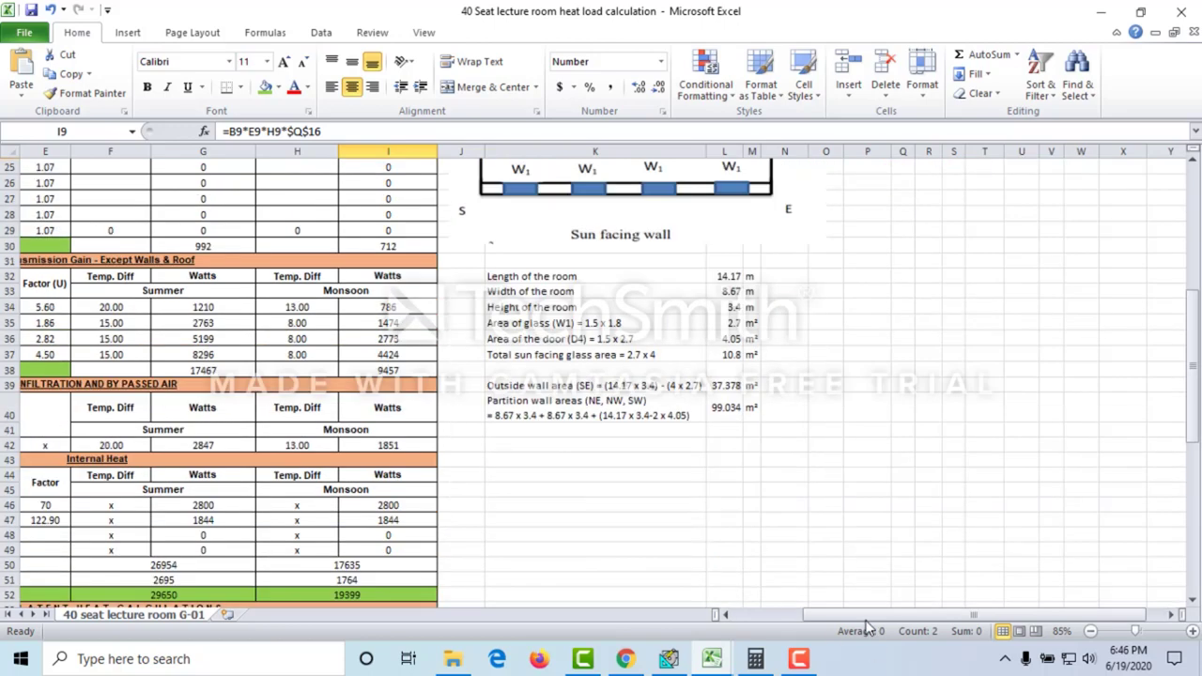
pyautogui.click(807, 615)
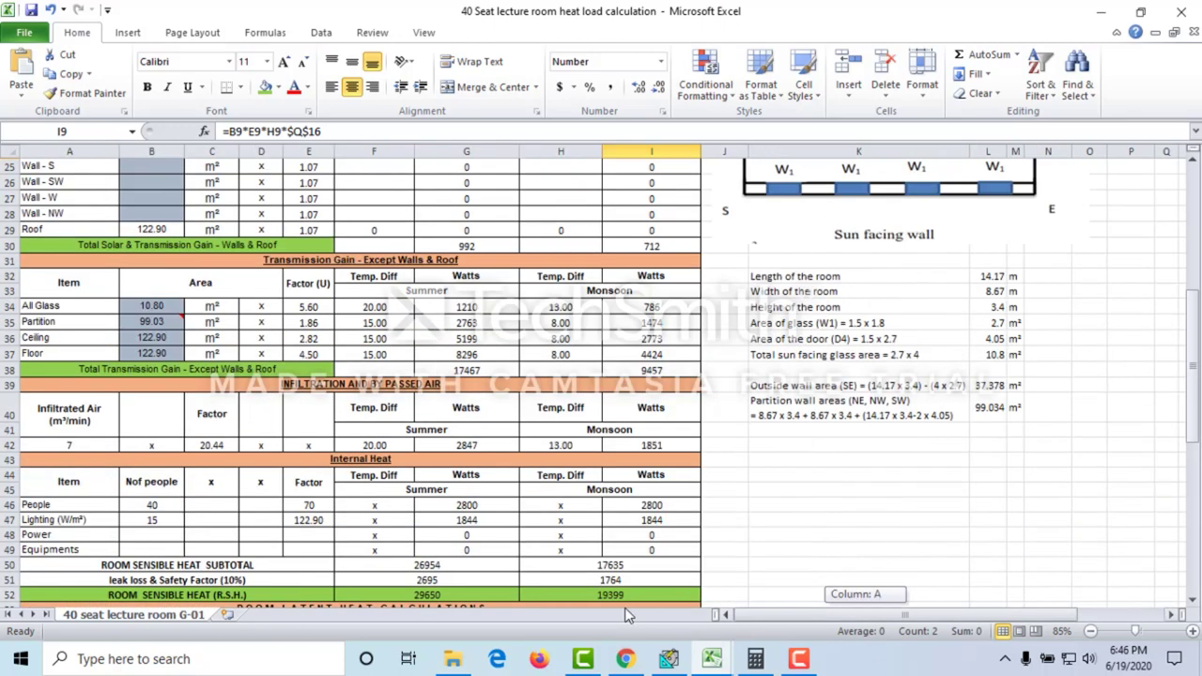
pyautogui.click(668, 658)
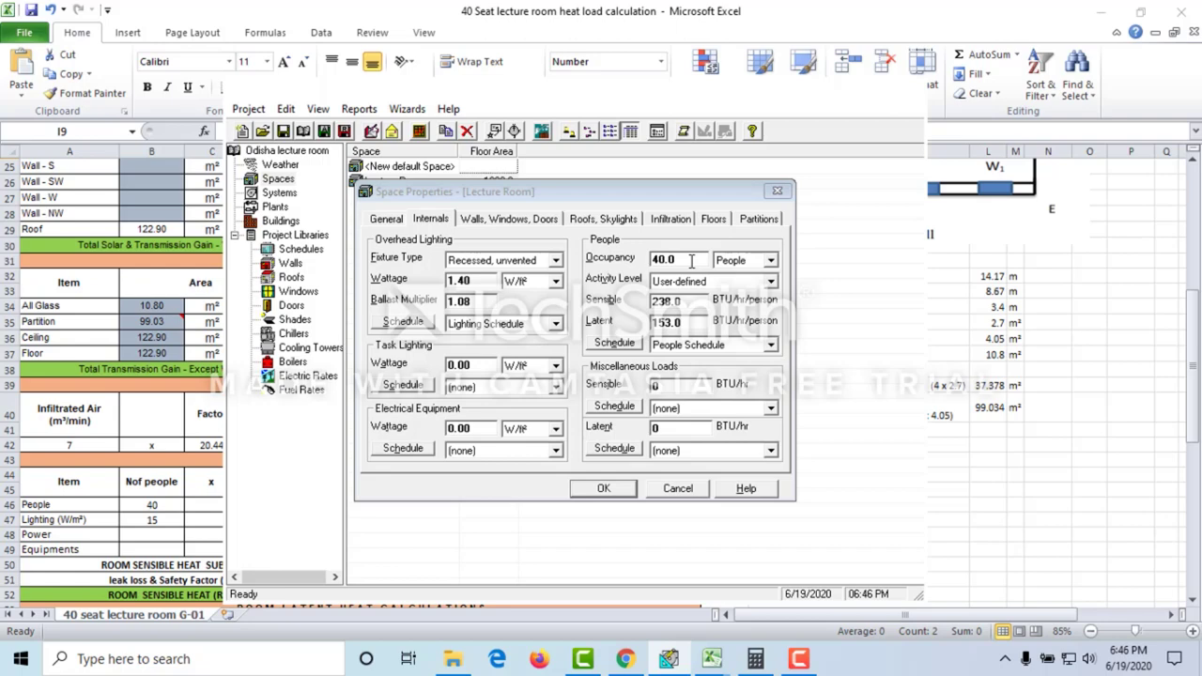
pyautogui.click(770, 281)
pyautogui.click(770, 285)
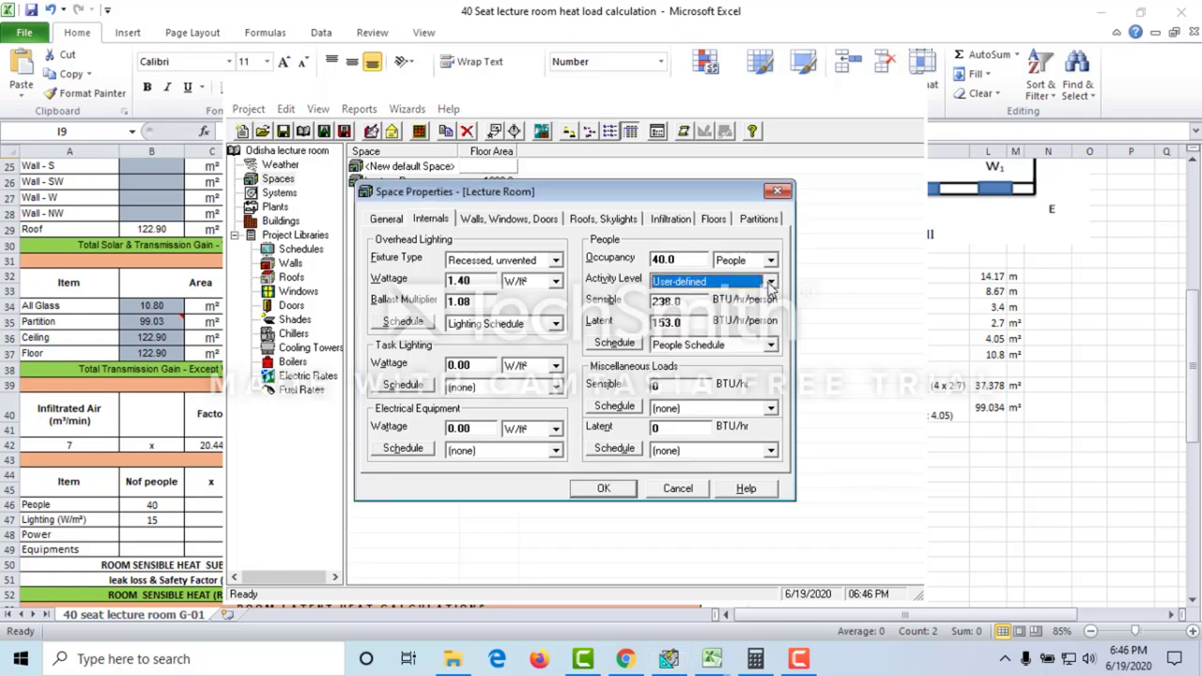
# Step: Bring up the Table 3.11, 3.12 occupant heat gain sheet in the Tables, charts & formulas workbook
pyautogui.click(711, 658)
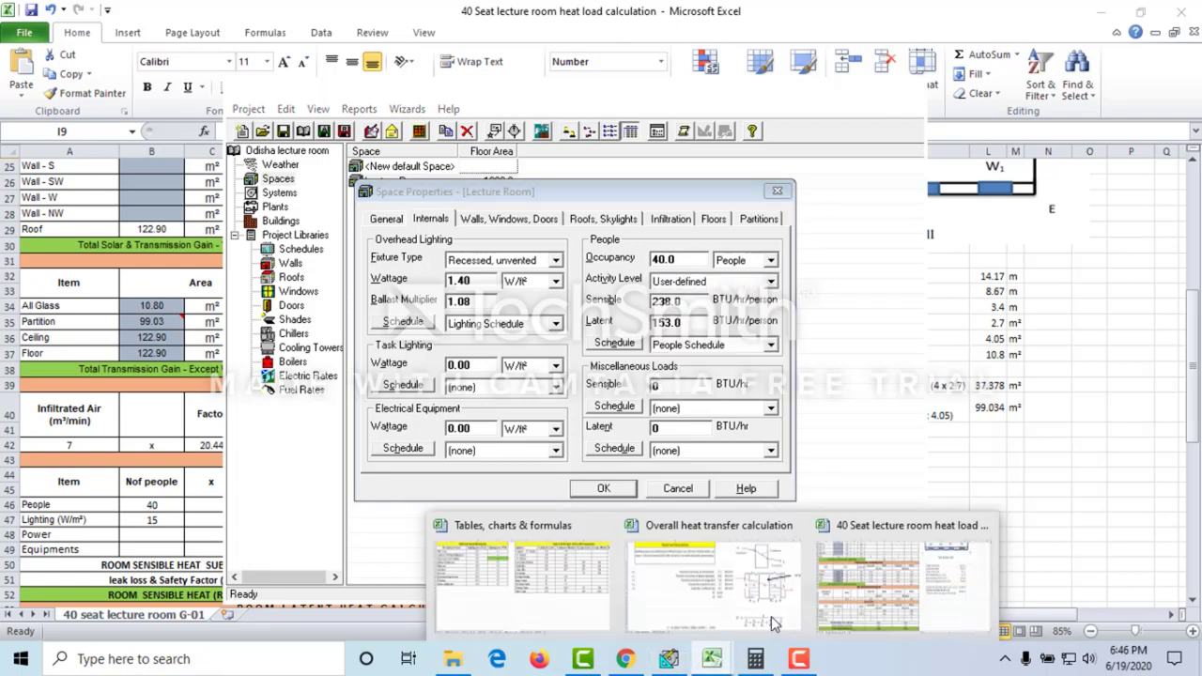
pyautogui.click(598, 601)
pyautogui.click(440, 615)
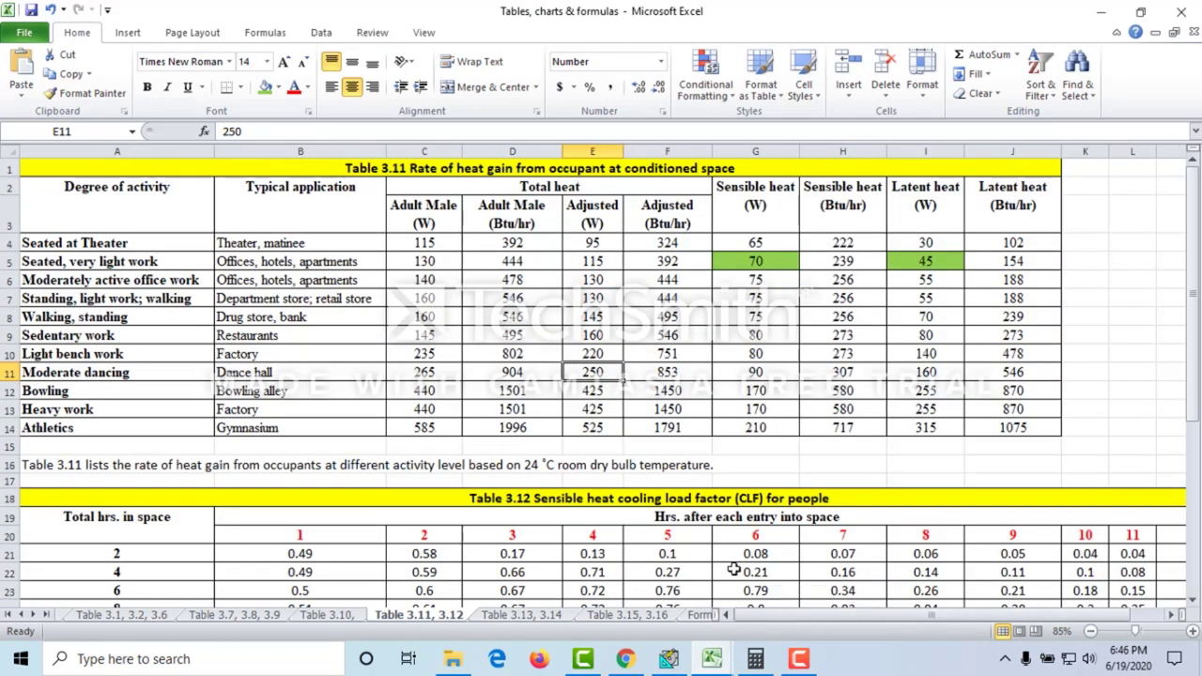
# Step: Read the seated, very light work gains of 70 W sensible and 45 W latent per person
pyautogui.moveTo(85, 261); pyautogui.dragTo(929, 260)
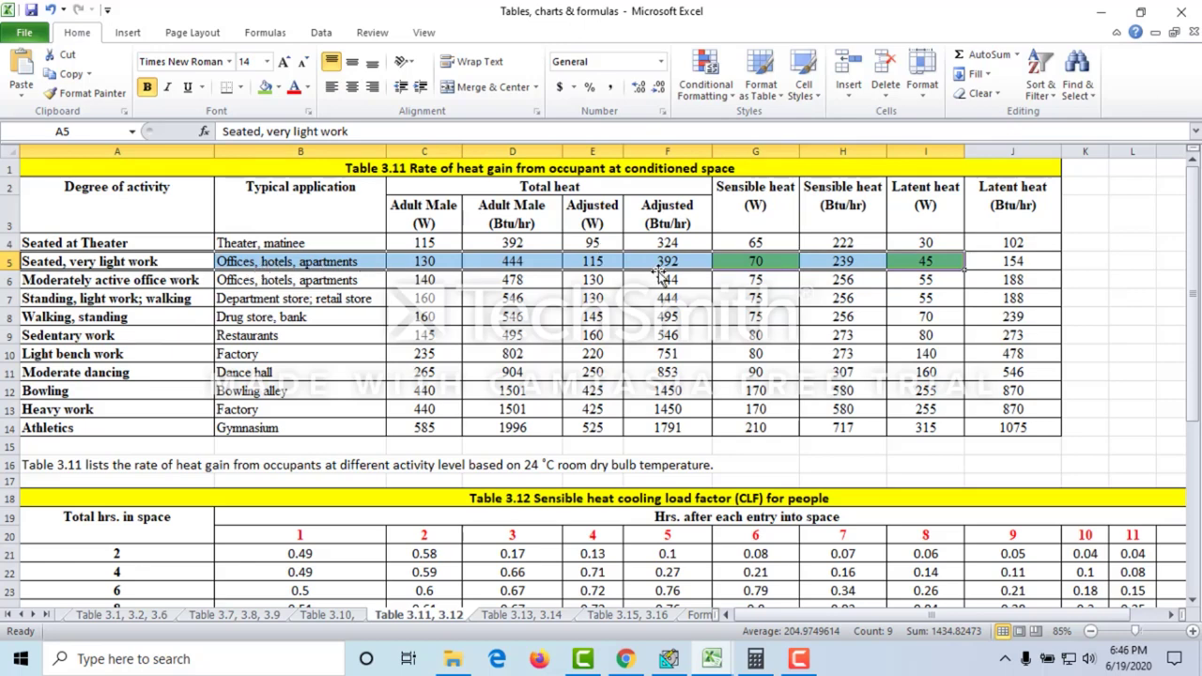
pyautogui.click(753, 261)
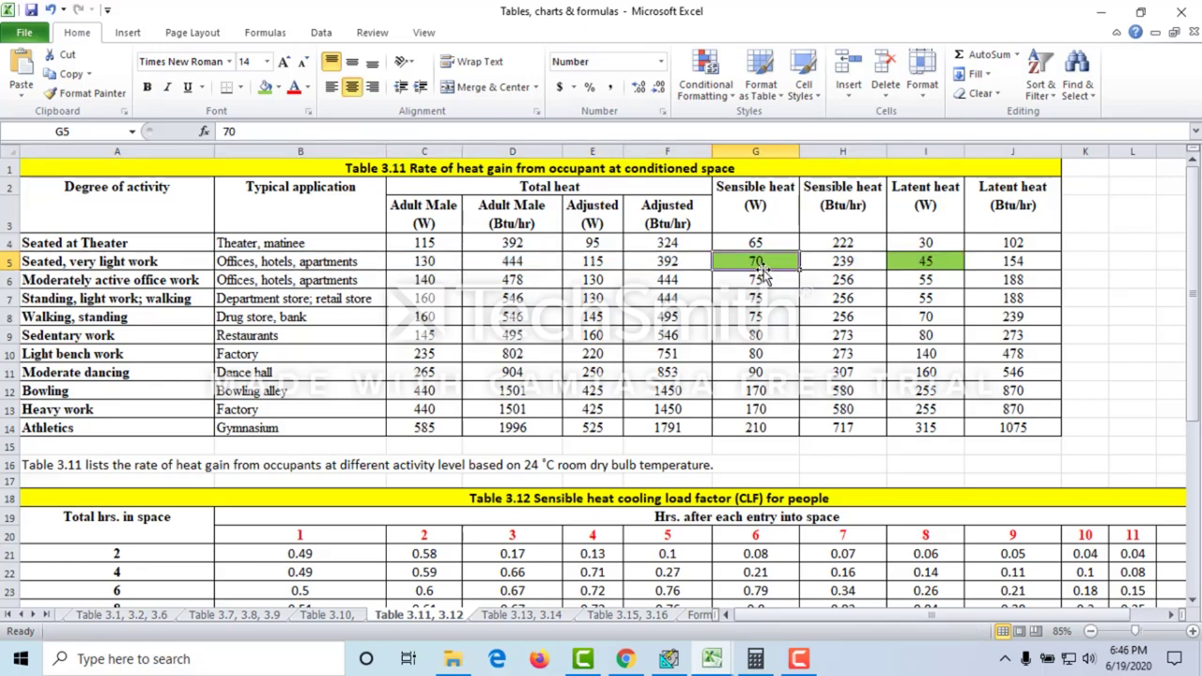
pyautogui.click(924, 259)
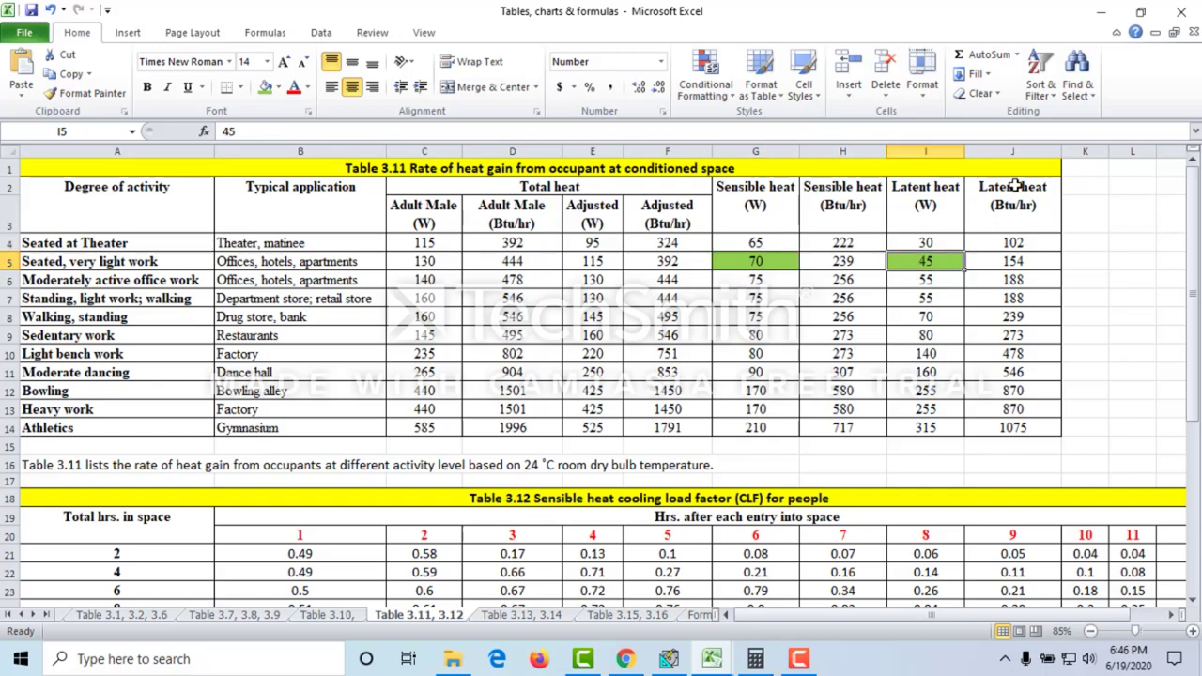
pyautogui.click(1106, 11)
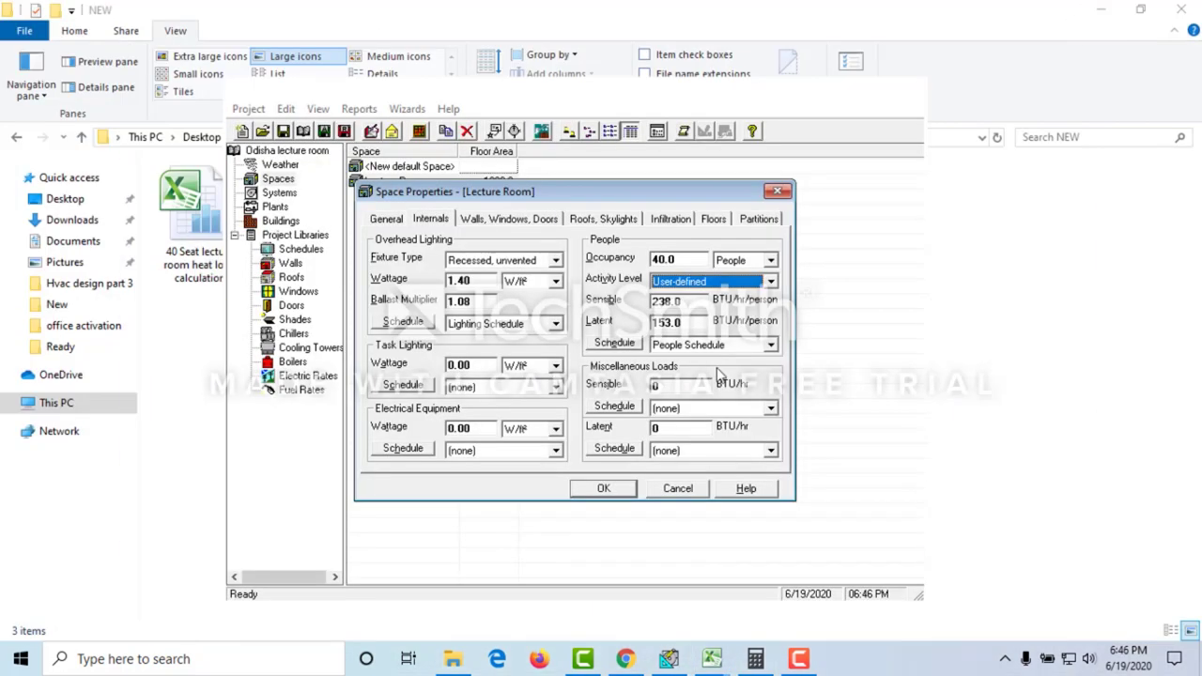
# Step: Check the occupant gains of 238.0 sensible and 153.0 latent BTU/hr per person
pyautogui.click(691, 300)
pyautogui.click(653, 322)
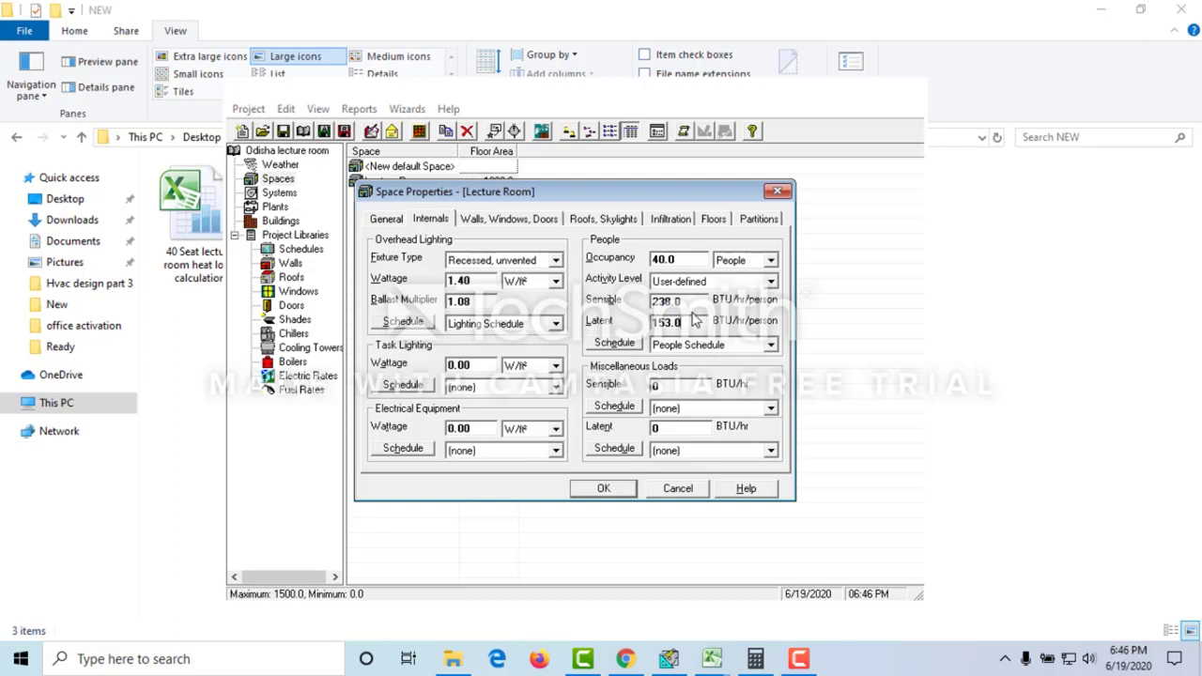
pyautogui.click(746, 347)
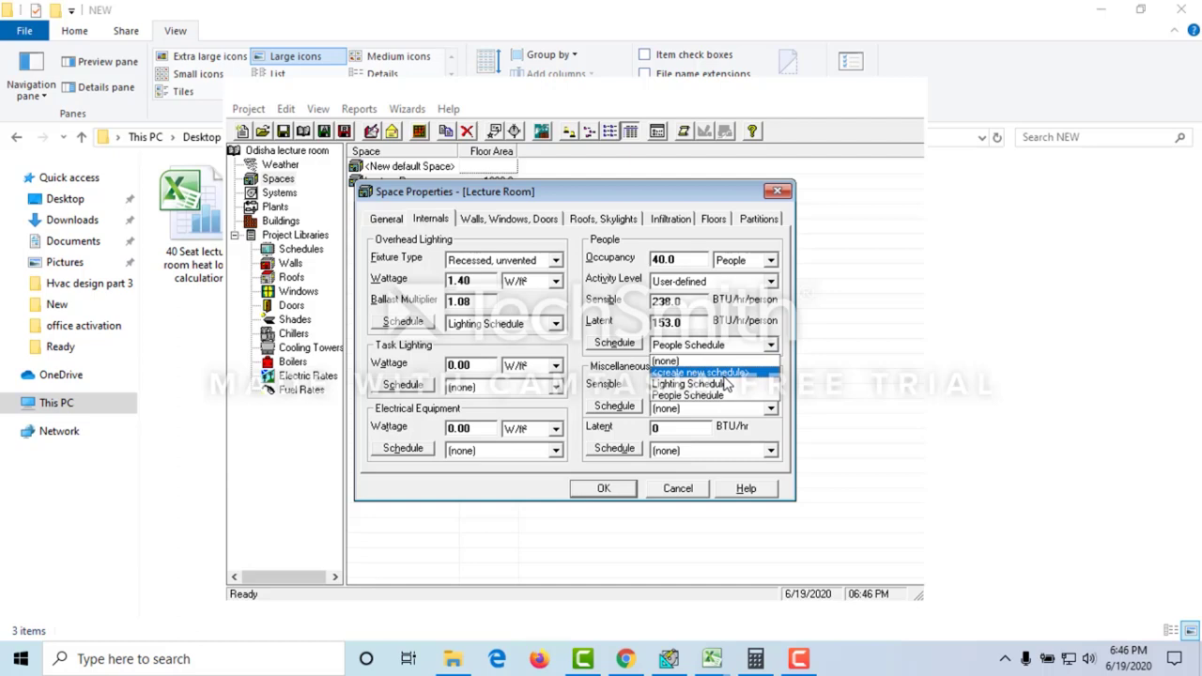
pyautogui.click(720, 347)
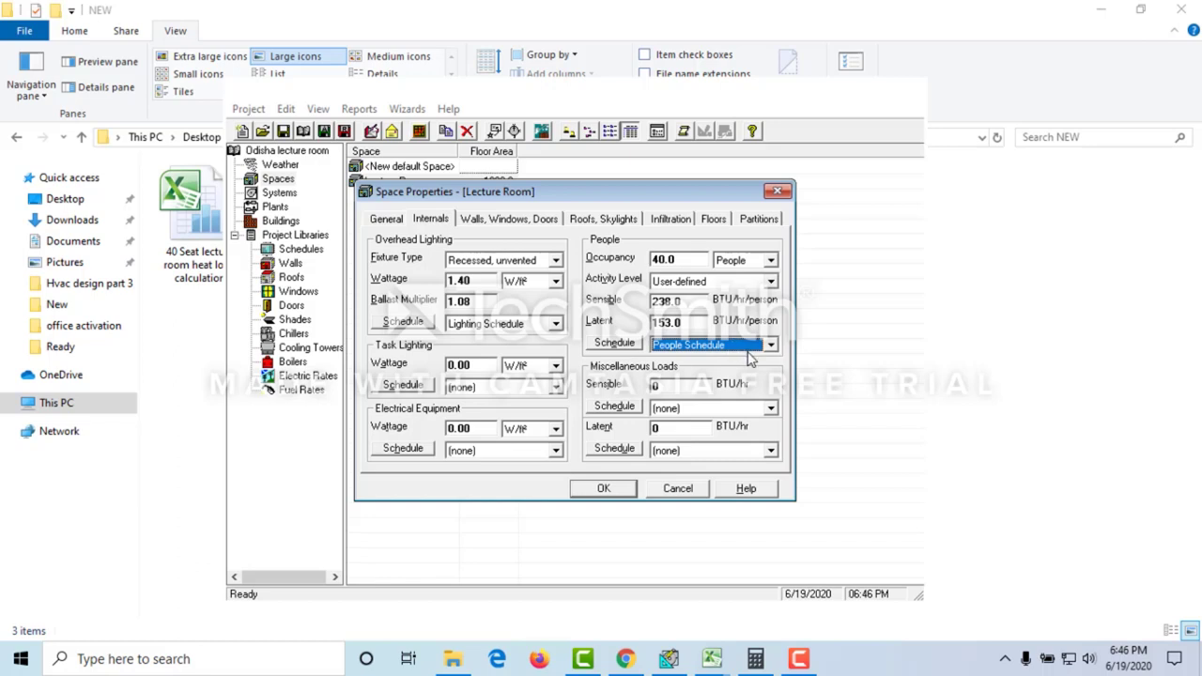
# Step: Assign People Schedule to the Lecture Room occupants
pyautogui.click(721, 353)
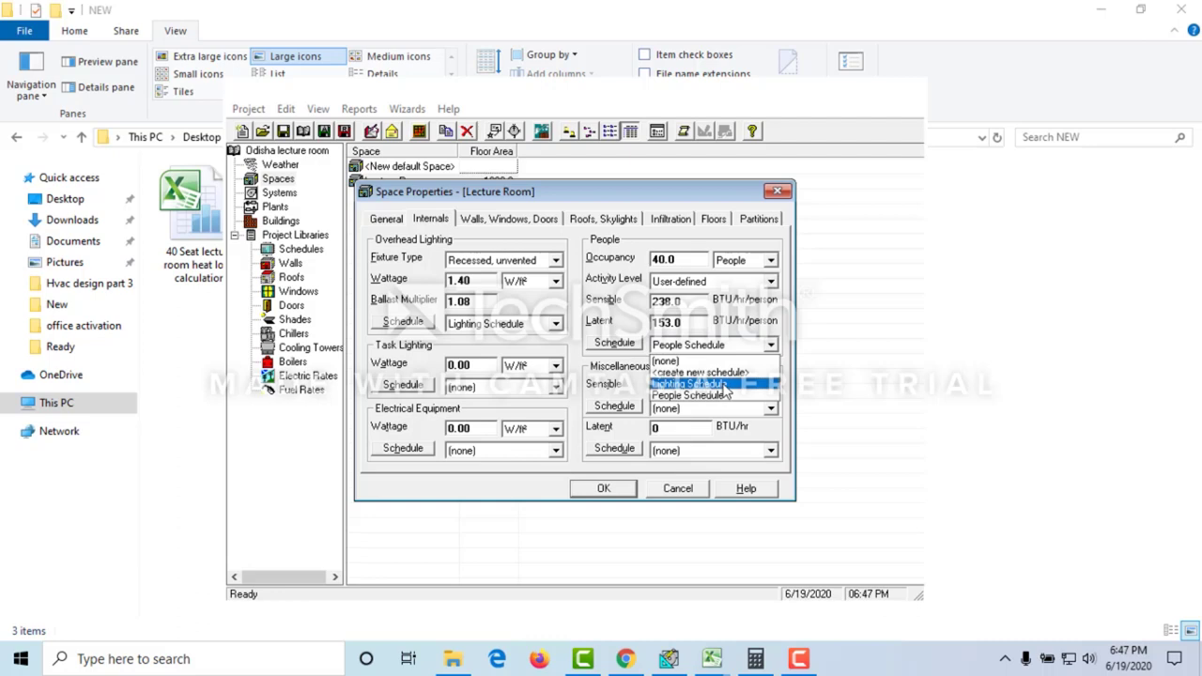
pyautogui.click(737, 347)
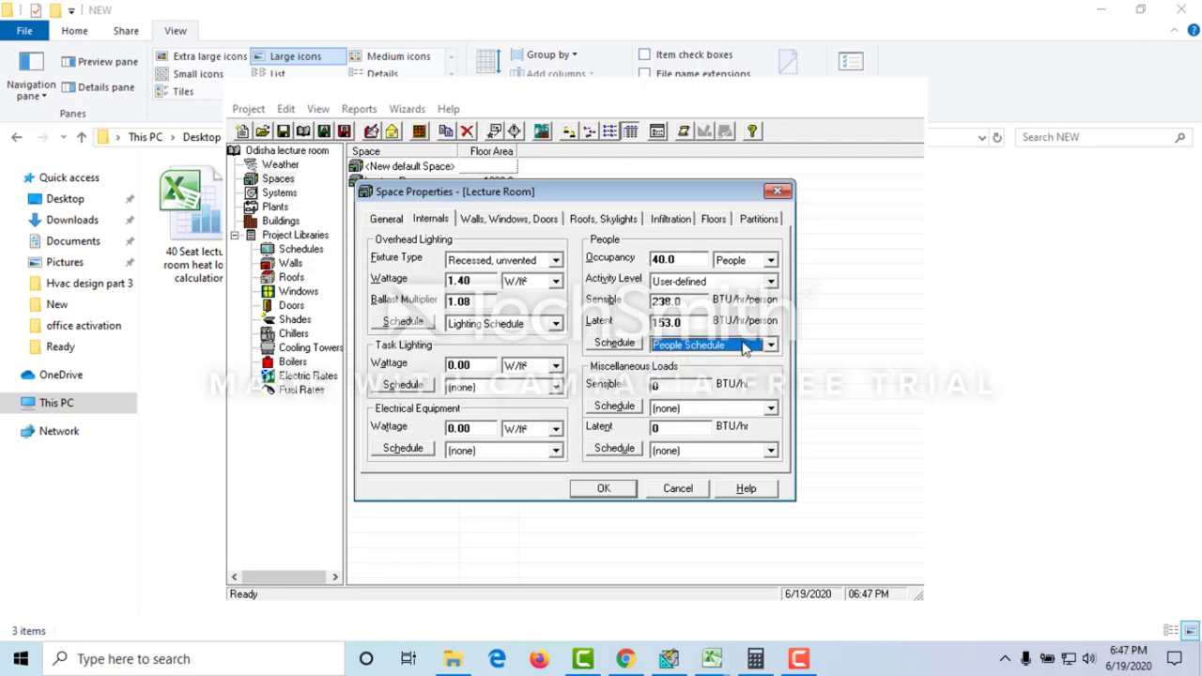
pyautogui.click(744, 348)
pyautogui.click(744, 348)
pyautogui.click(744, 349)
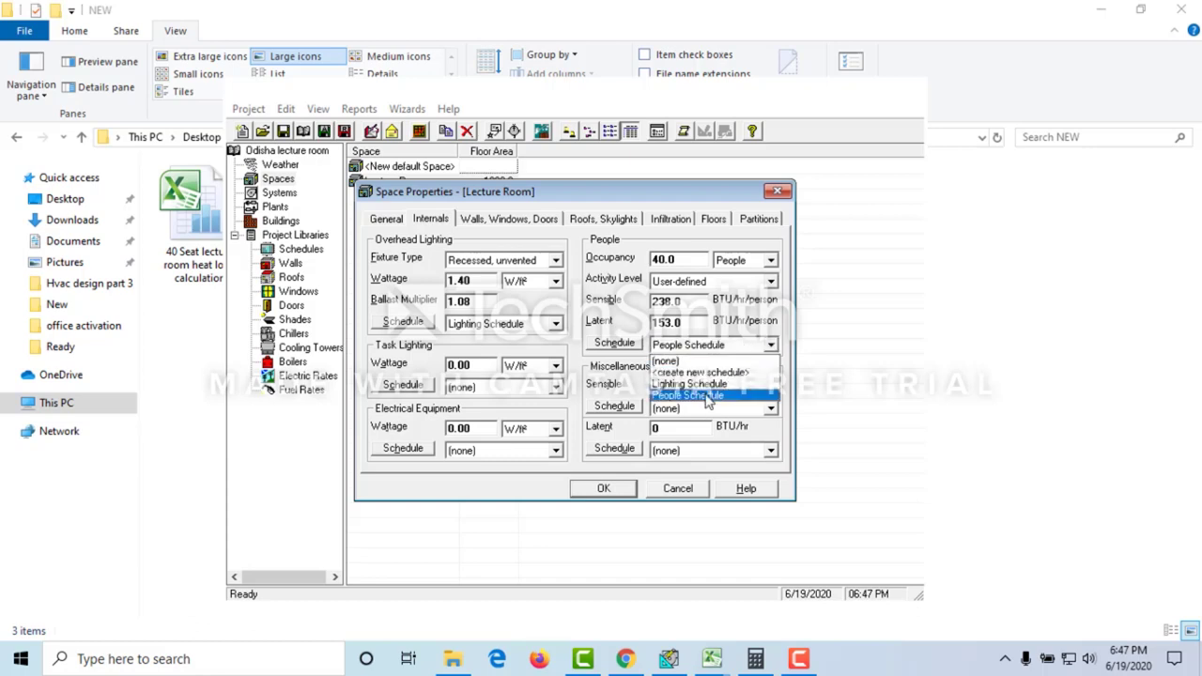
pyautogui.click(720, 379)
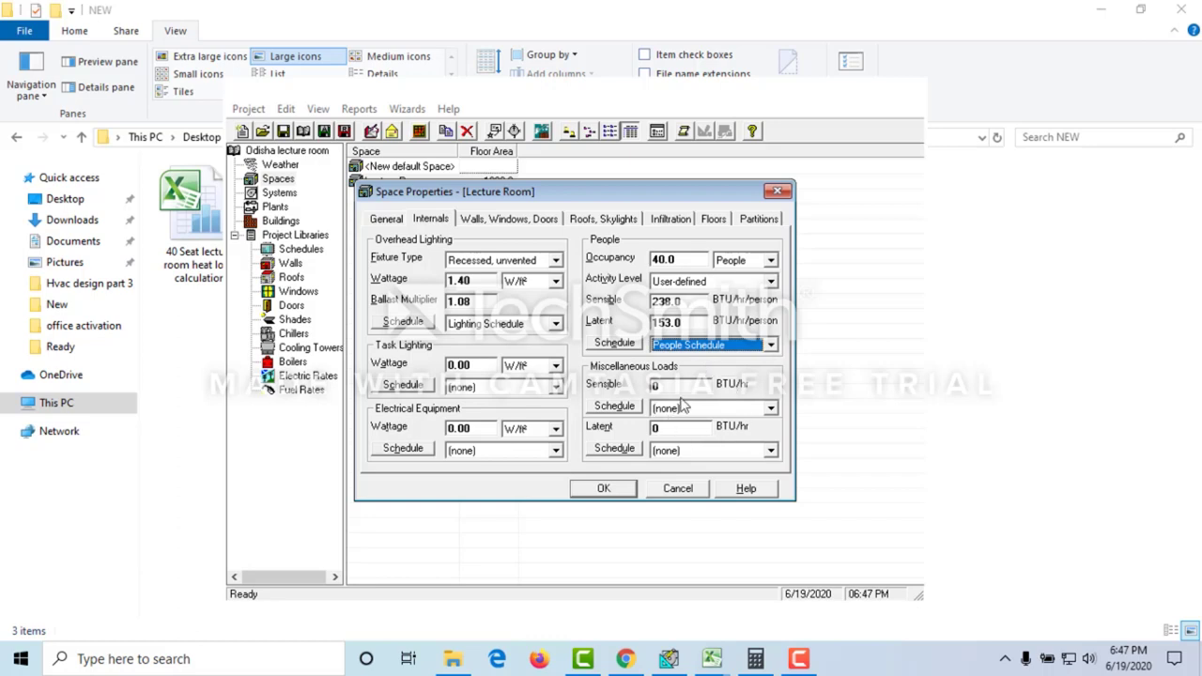
pyautogui.click(491, 222)
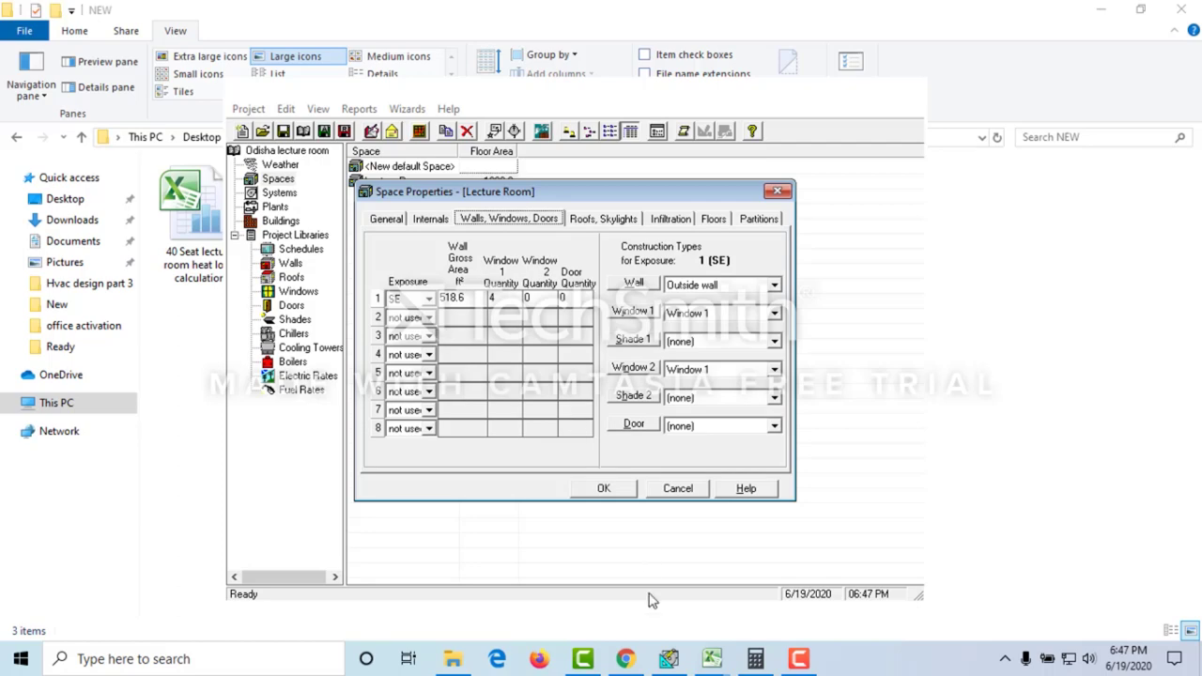
# Step: In the 40 Seat lecture room heat load workbook, read the 14.17 m length and 3.4 m height
pyautogui.moveTo(712, 658)
pyautogui.moveTo(652, 604)
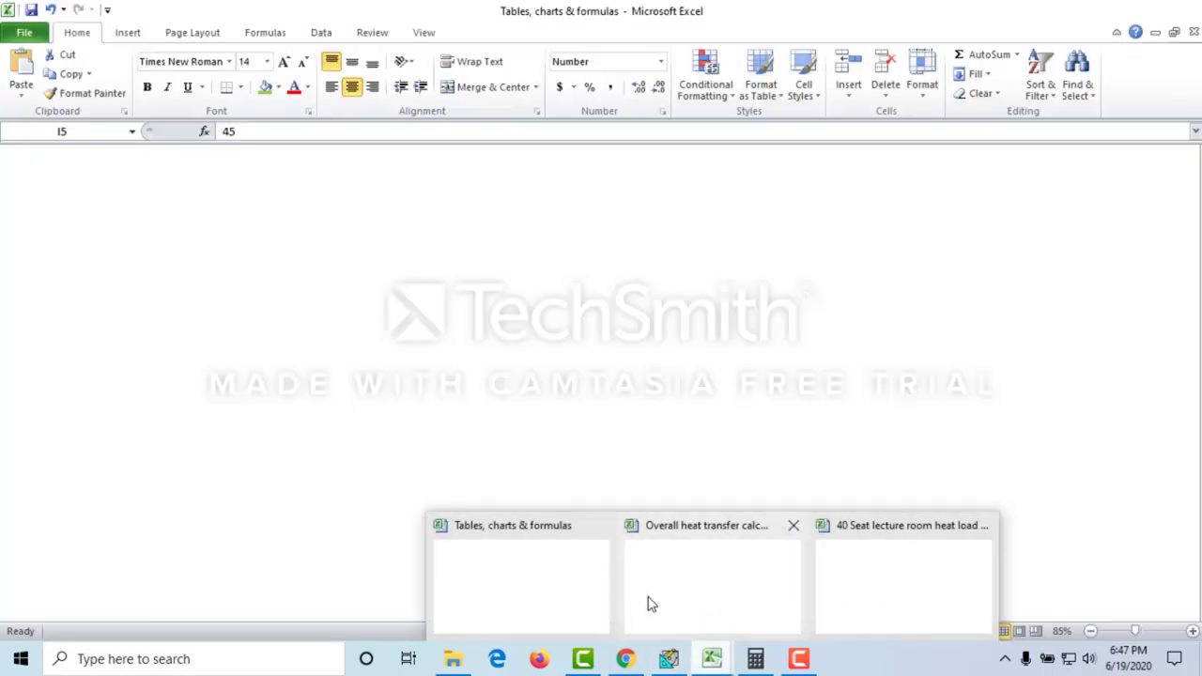
pyautogui.click(893, 572)
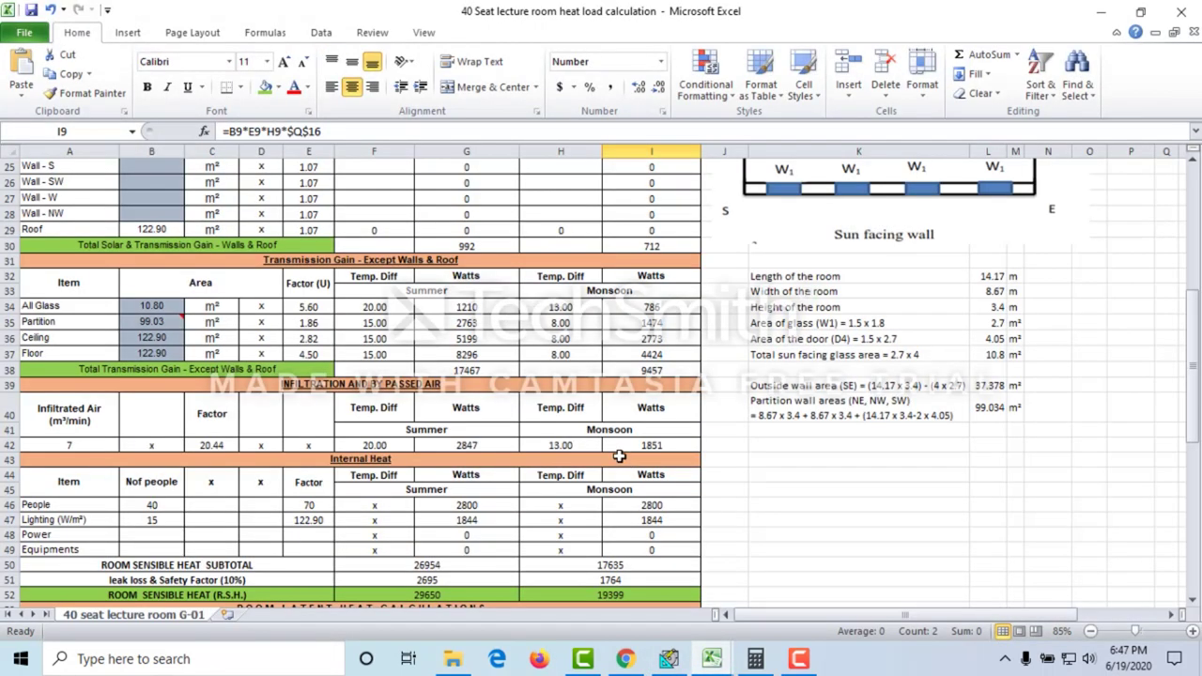
pyautogui.scroll(3, 944, 488)
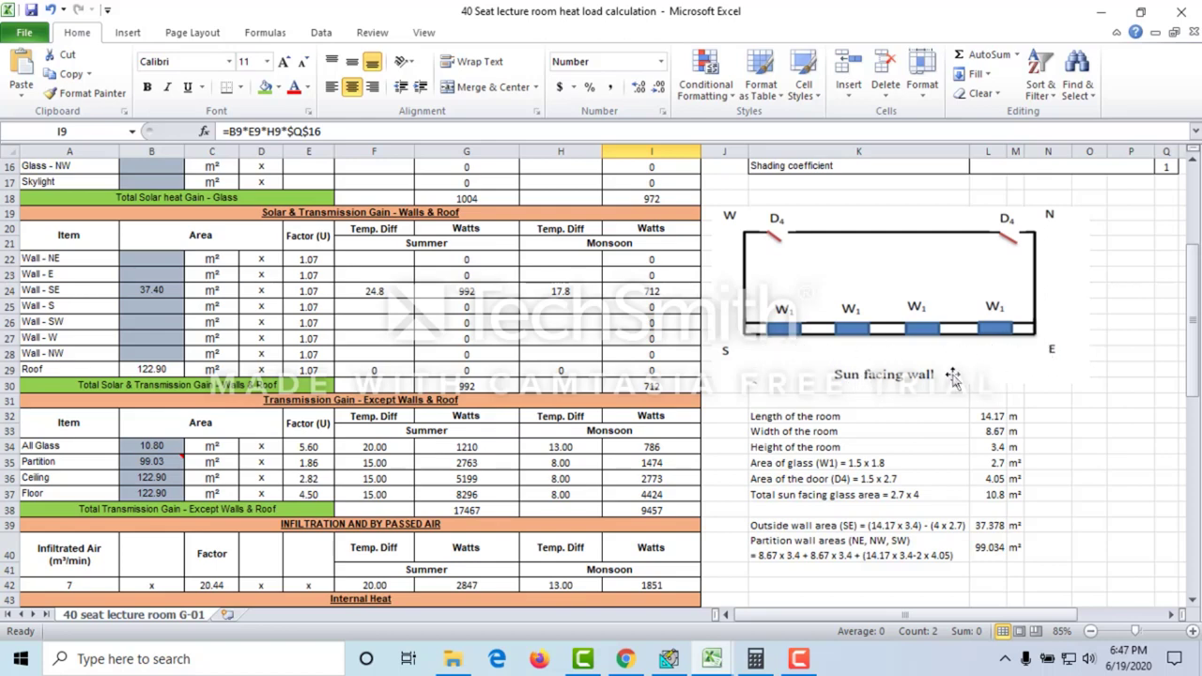
pyautogui.scroll(-1, 946, 374)
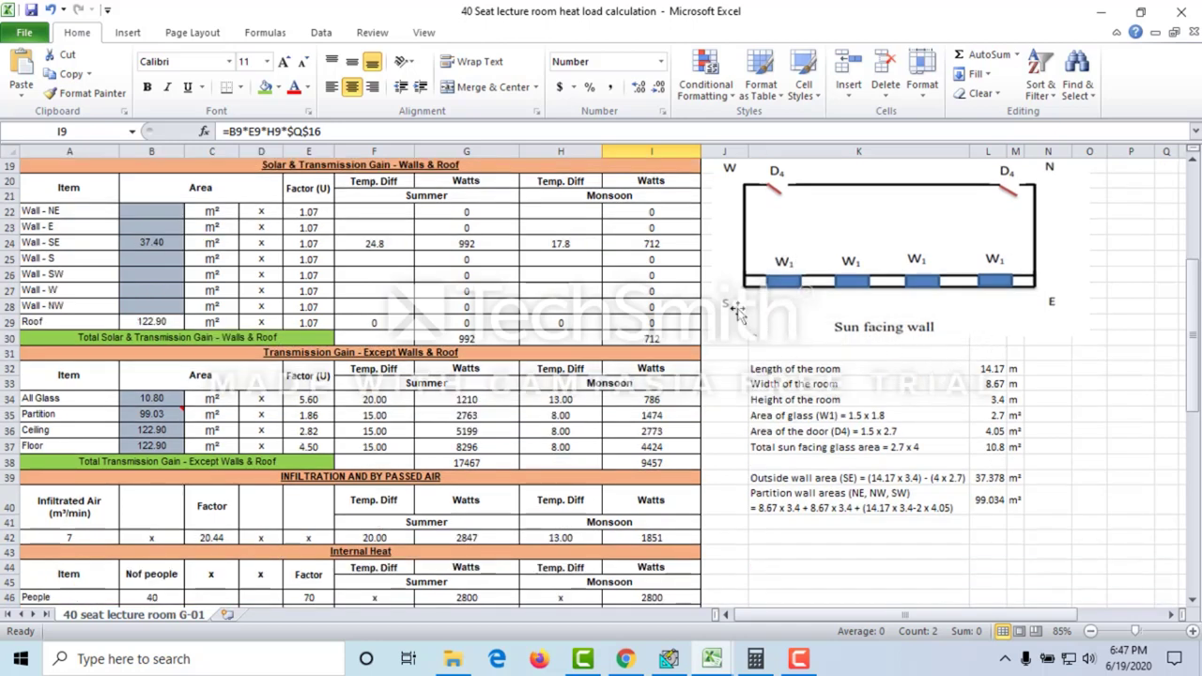
pyautogui.click(993, 369)
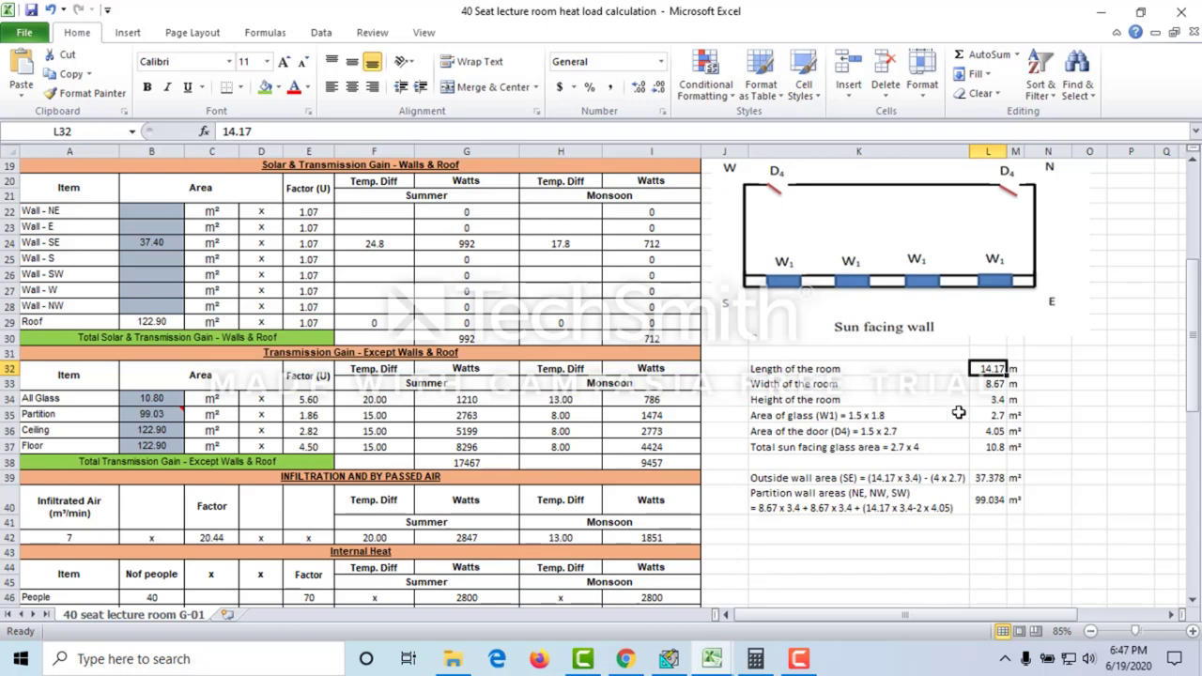
pyautogui.click(993, 401)
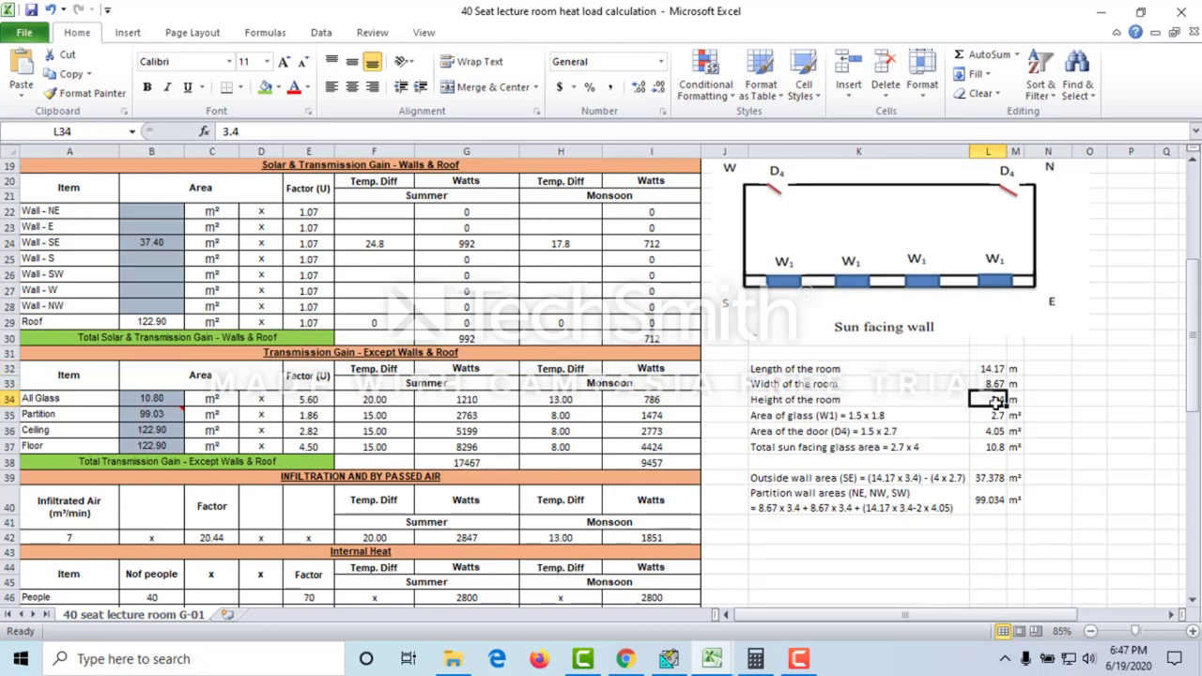
# Step: Open Calculator, start entering 14.17, and move its window left
pyautogui.click(755, 658)
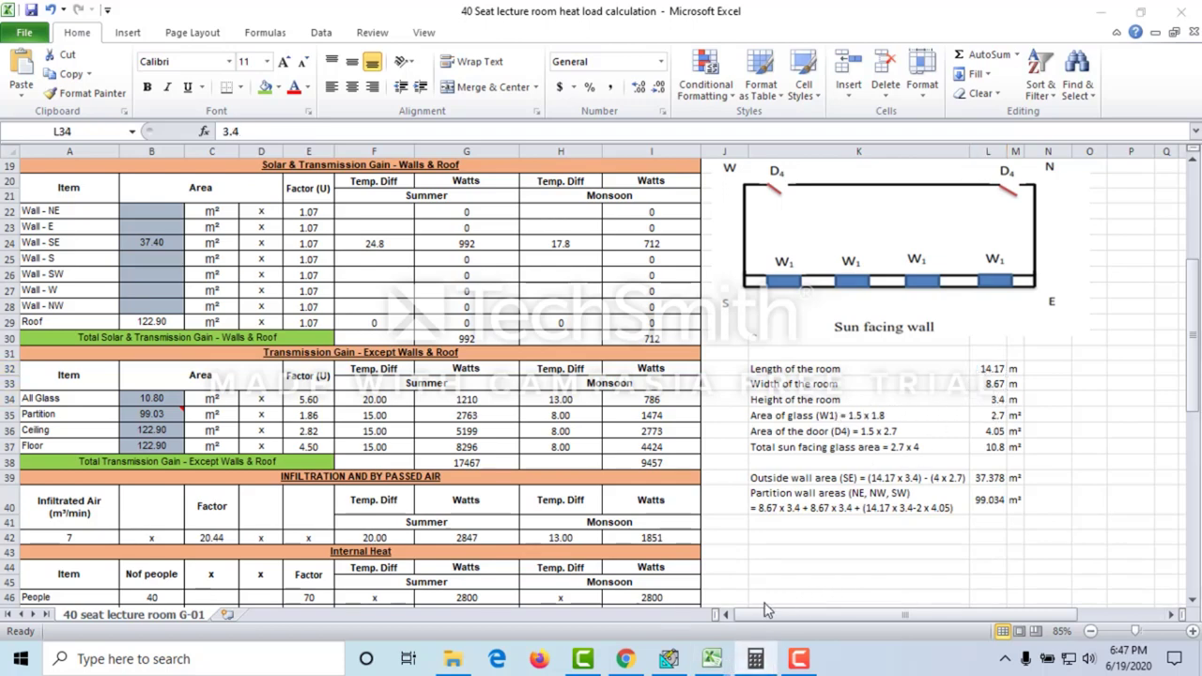
pyautogui.click(873, 496)
pyautogui.click(872, 452)
pyautogui.click(1007, 543)
pyautogui.moveTo(950, 120); pyautogui.dragTo(446, 147)
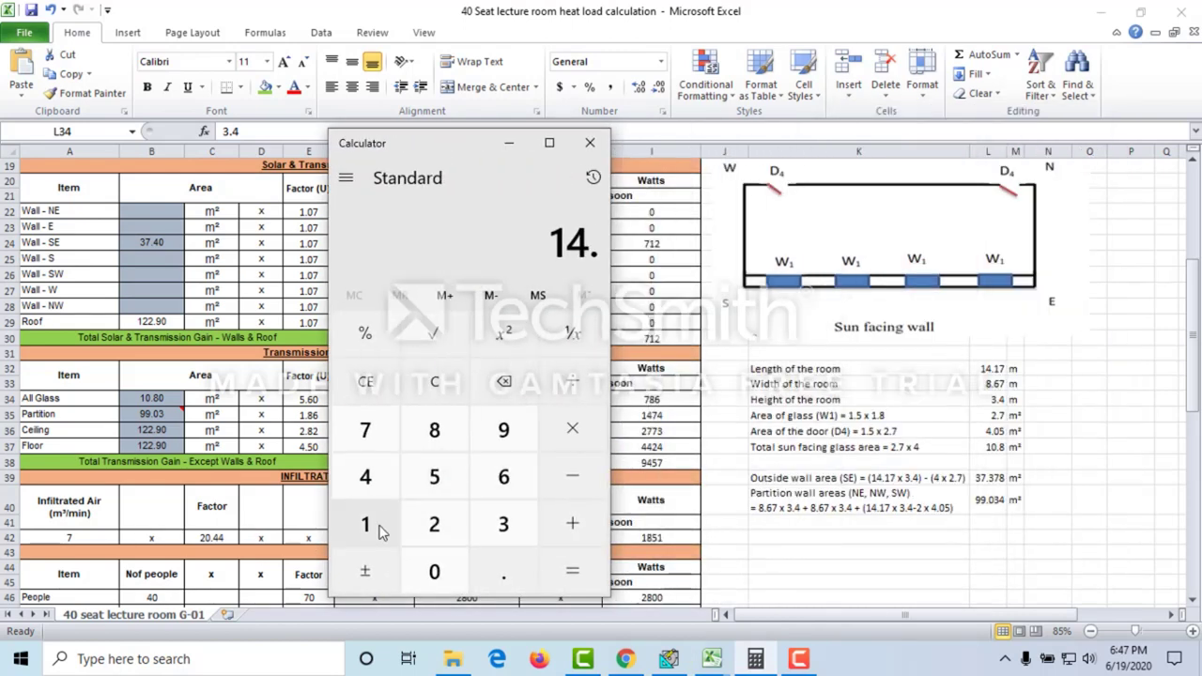
# Step: Compute the wall area 14.17 × 3.4 = 48.178 m² in Calculator
pyautogui.click(365, 381)
pyautogui.click(365, 524)
pyautogui.click(365, 476)
pyautogui.click(503, 571)
pyautogui.click(365, 524)
pyautogui.click(366, 429)
pyautogui.click(572, 437)
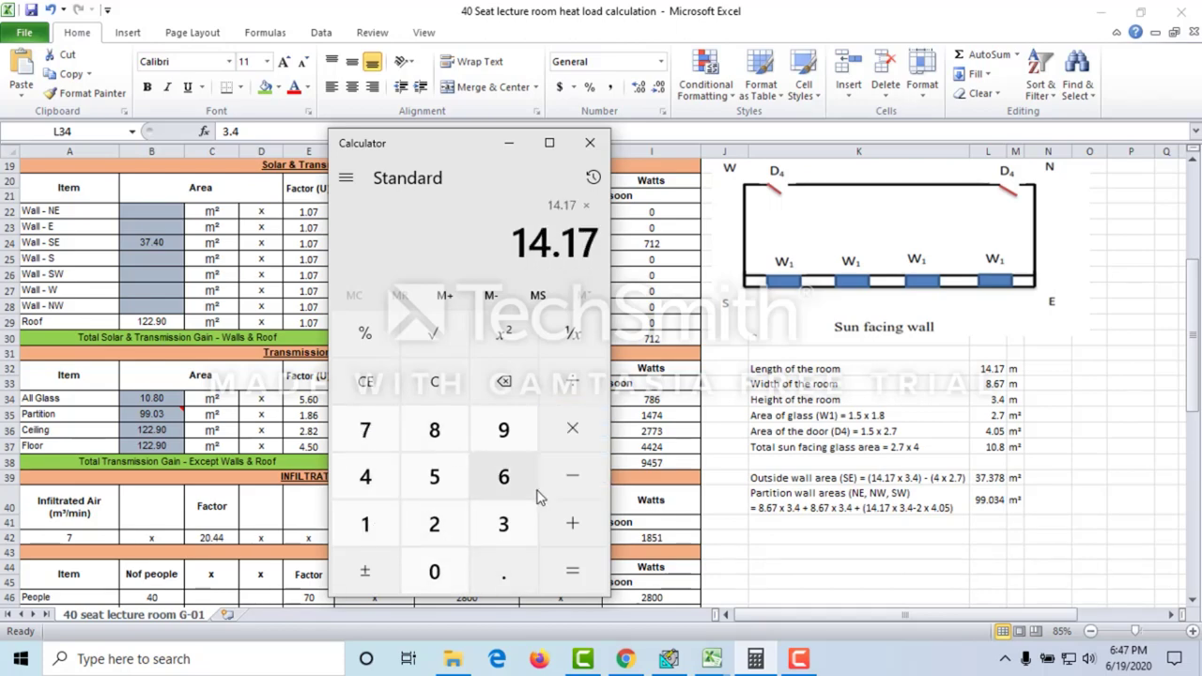
pyautogui.click(503, 524)
pyautogui.click(503, 570)
pyautogui.click(382, 487)
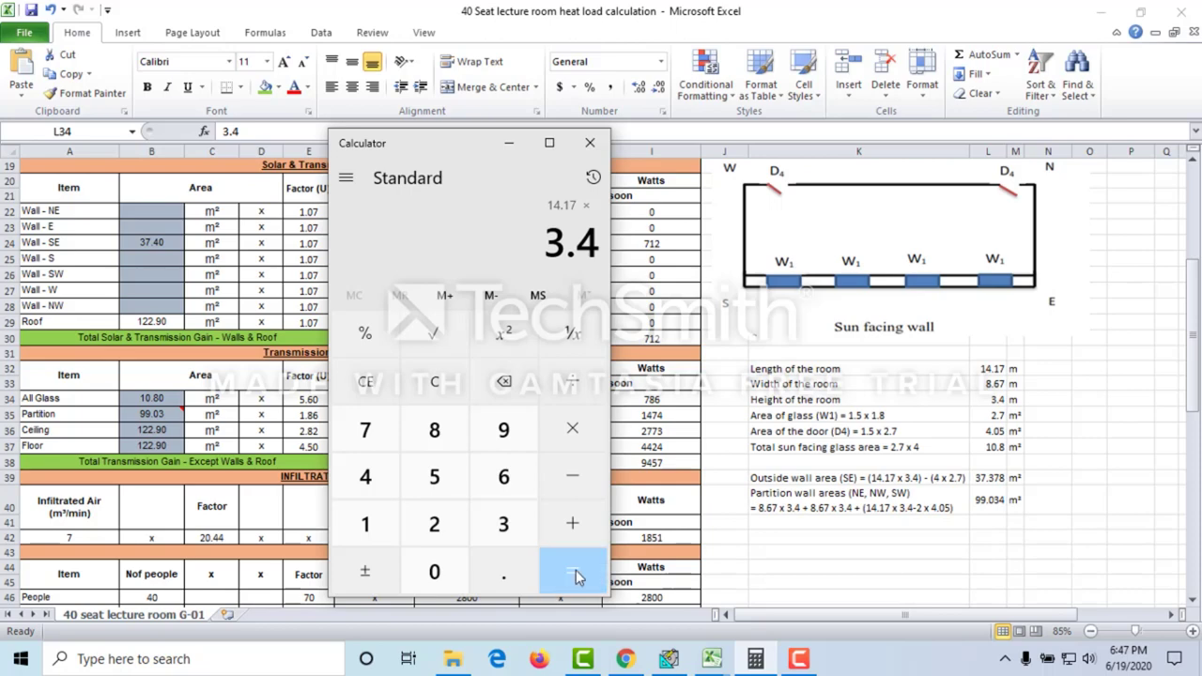
pyautogui.click(572, 570)
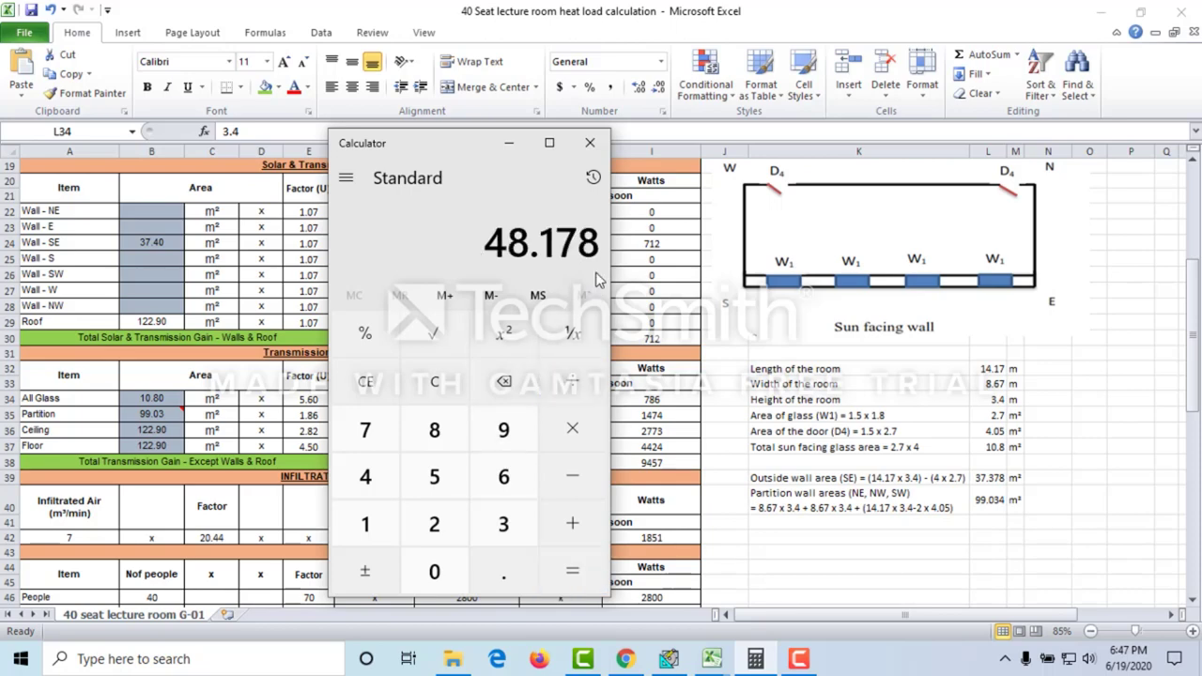
# Step: Multiply 48.178 by 10 to get 481.78, then look over Excel and HAP
pyautogui.click(571, 428)
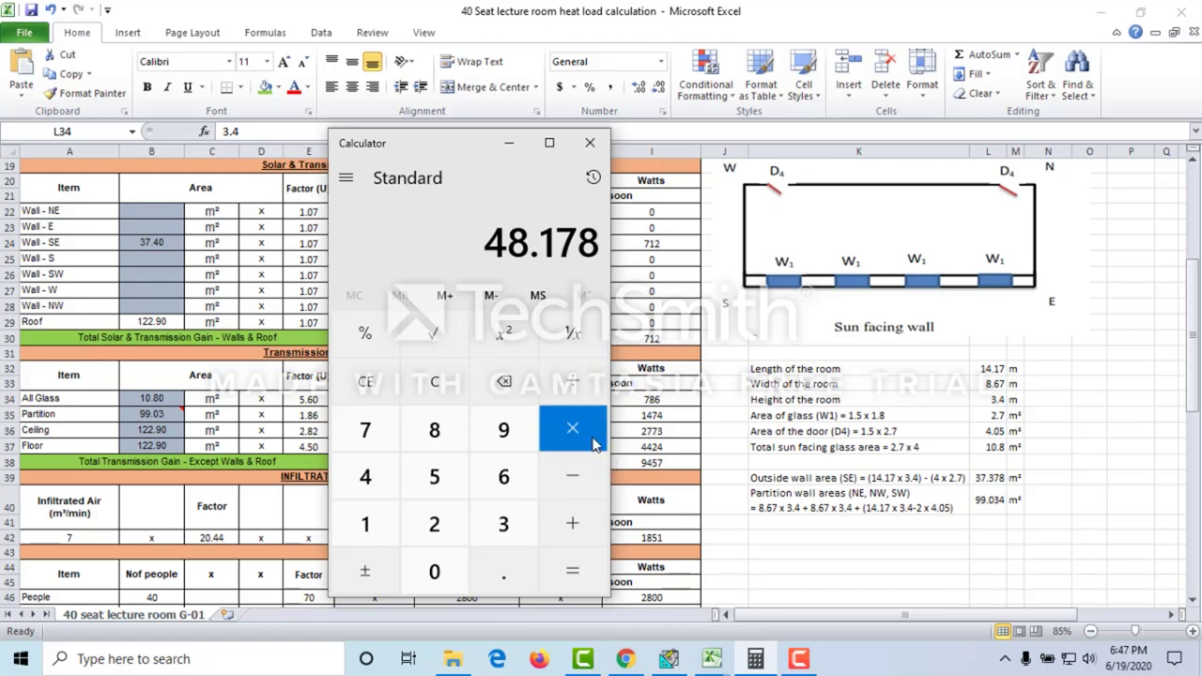
pyautogui.click(371, 526)
pyautogui.click(433, 569)
pyautogui.click(571, 569)
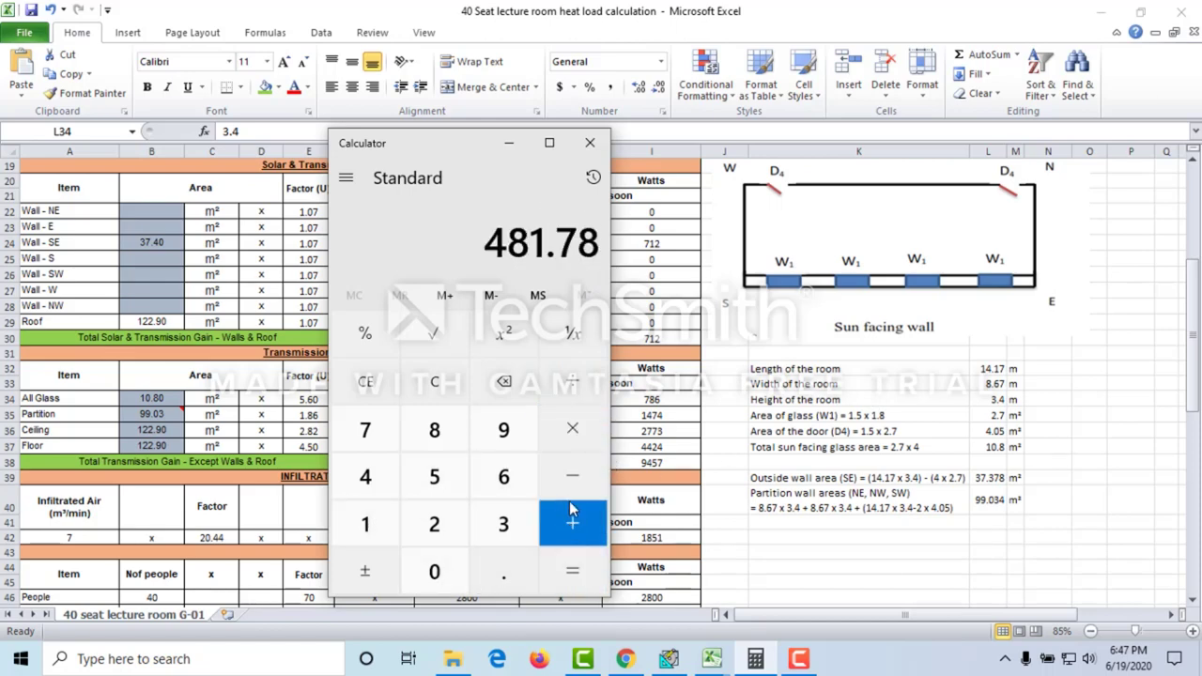
pyautogui.hotkey('alt', 'Tab')
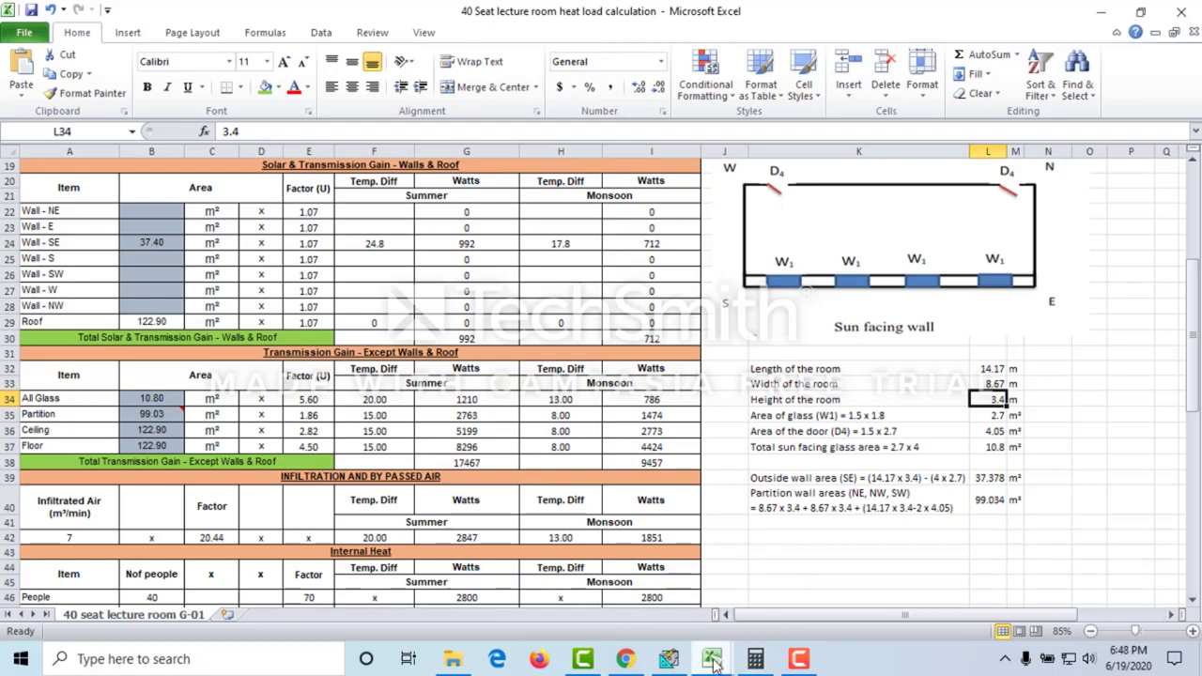
pyautogui.click(673, 662)
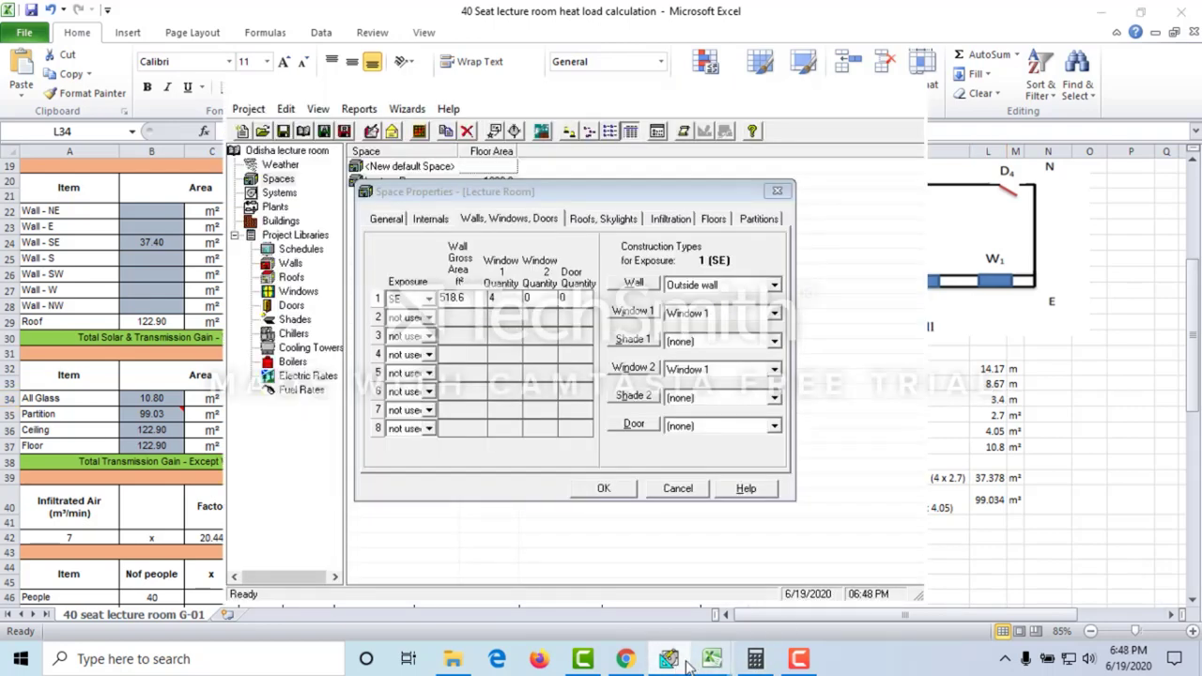
pyautogui.hotkey('alt', 'Tab')
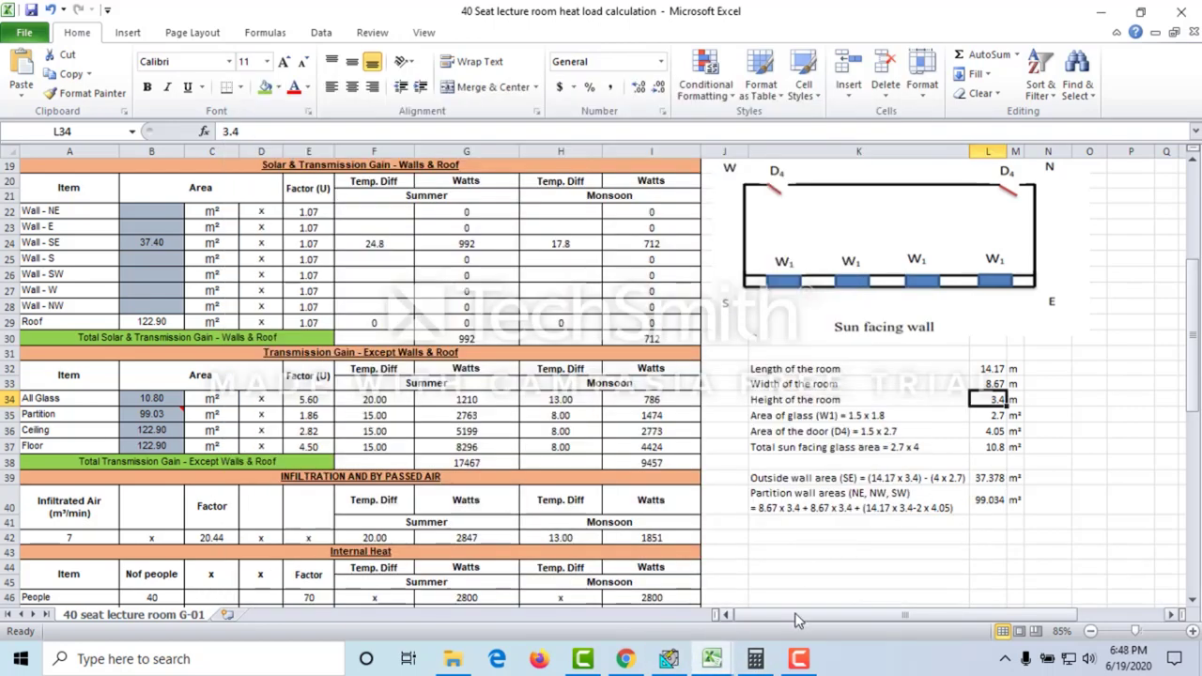
pyautogui.click(755, 659)
# Step: Clear the result and re-enter 14.17 × 3.4 to get 48.178 again
pyautogui.click(434, 382)
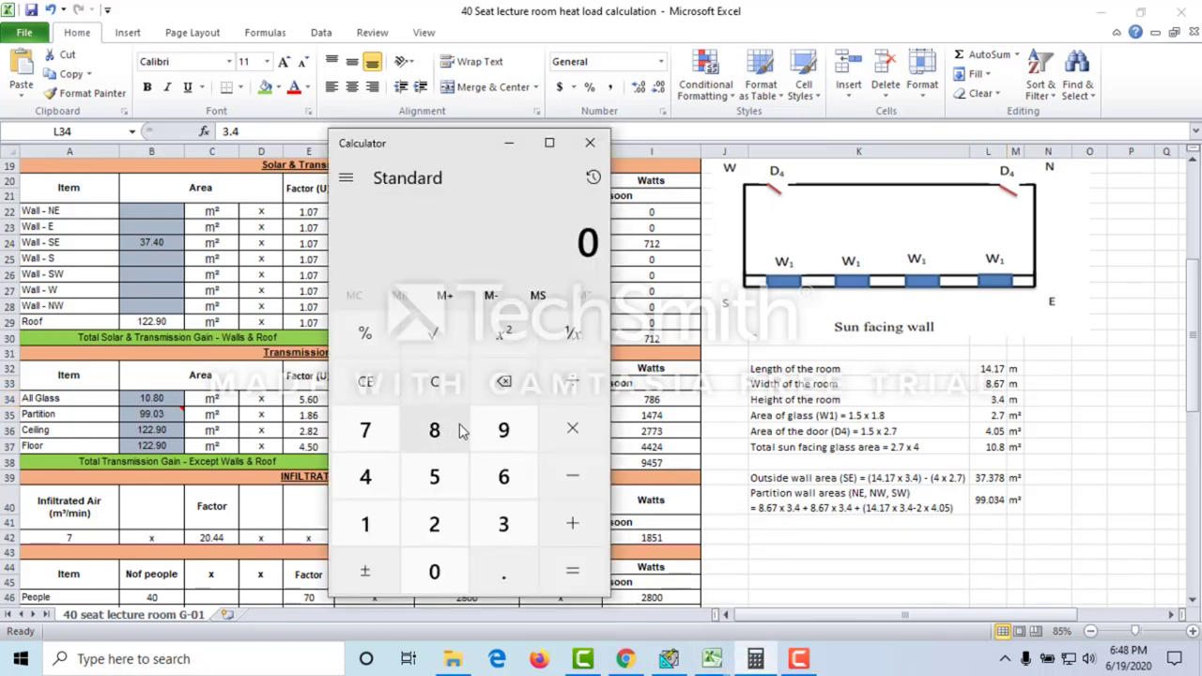
pyautogui.click(365, 523)
pyautogui.click(365, 476)
pyautogui.click(503, 572)
pyautogui.click(365, 523)
pyautogui.click(365, 429)
pyautogui.click(549, 437)
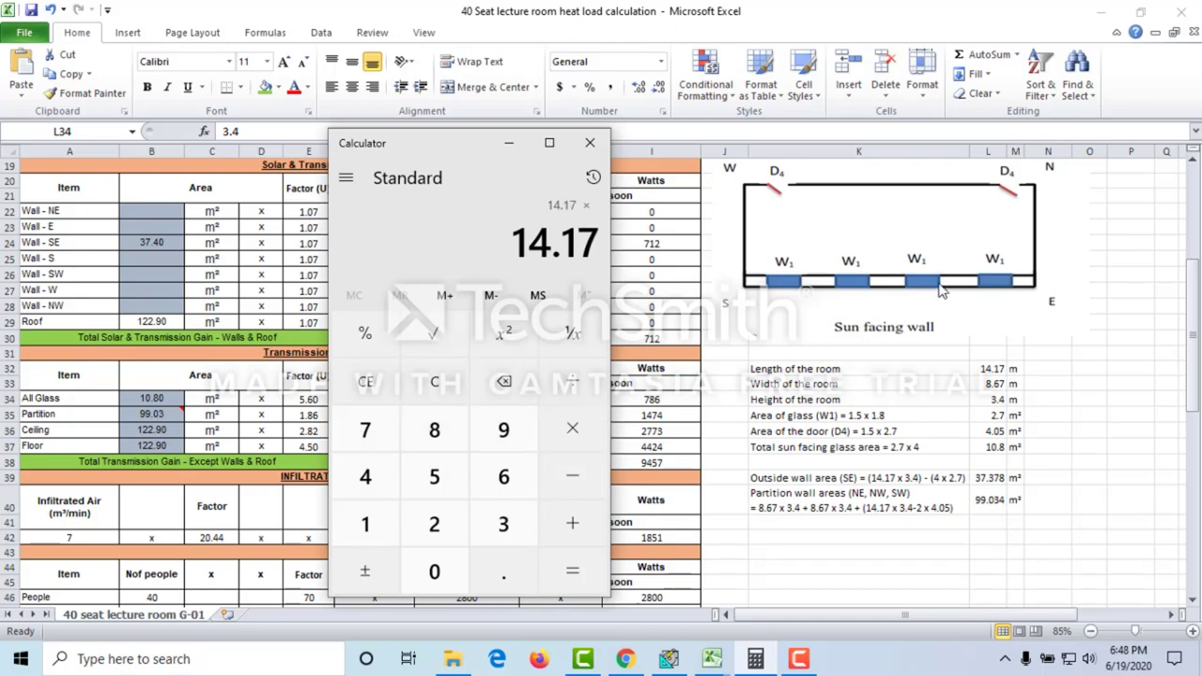
pyautogui.click(503, 524)
pyautogui.click(503, 572)
pyautogui.click(365, 476)
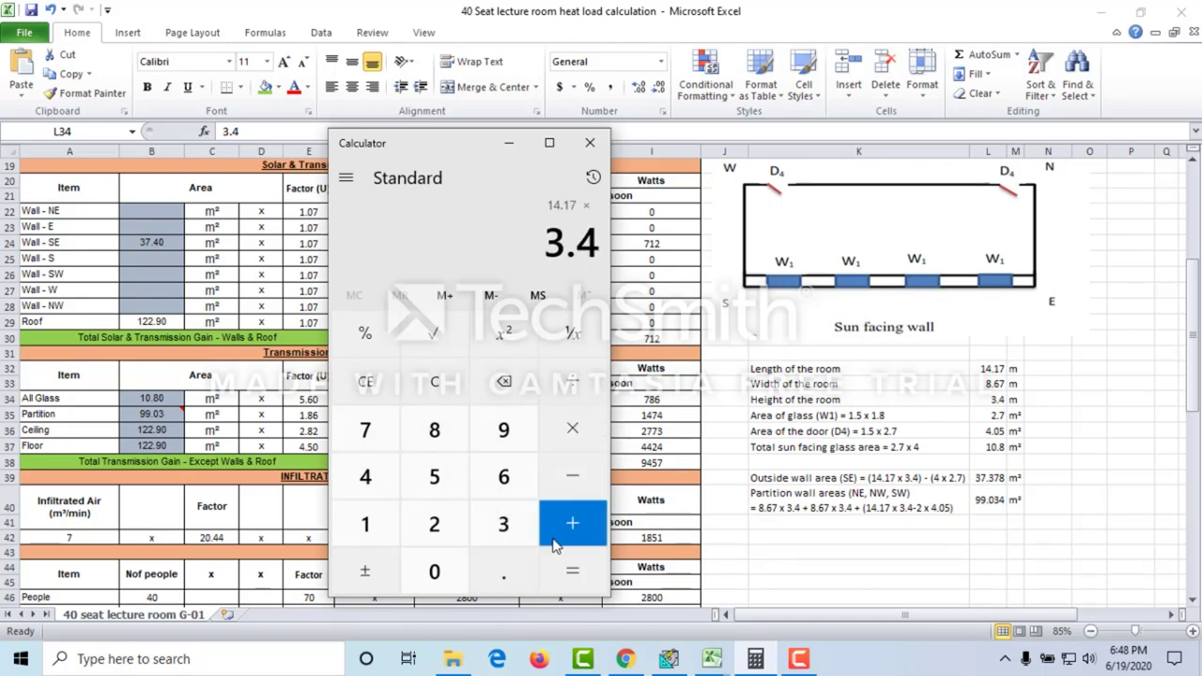
pyautogui.click(563, 521)
# Step: Multiply 48.178 by 10.76 to get the wall area of 518.39528 ft²
pyautogui.click(571, 428)
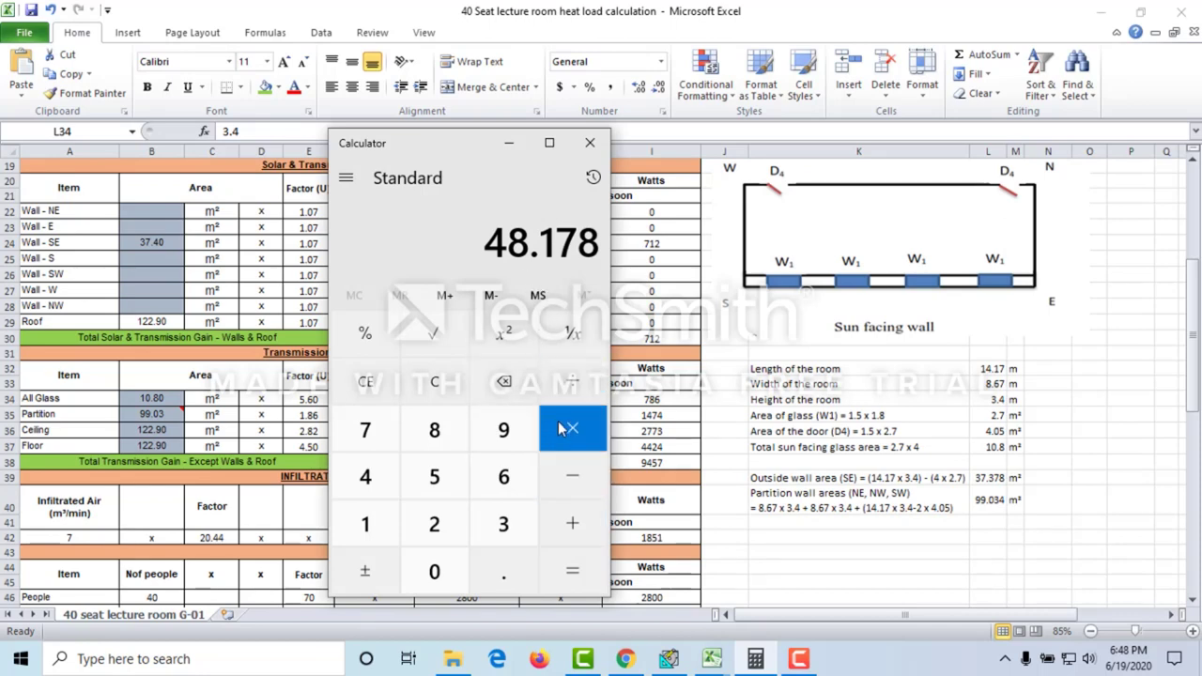
pyautogui.click(365, 524)
pyautogui.click(433, 571)
pyautogui.click(504, 572)
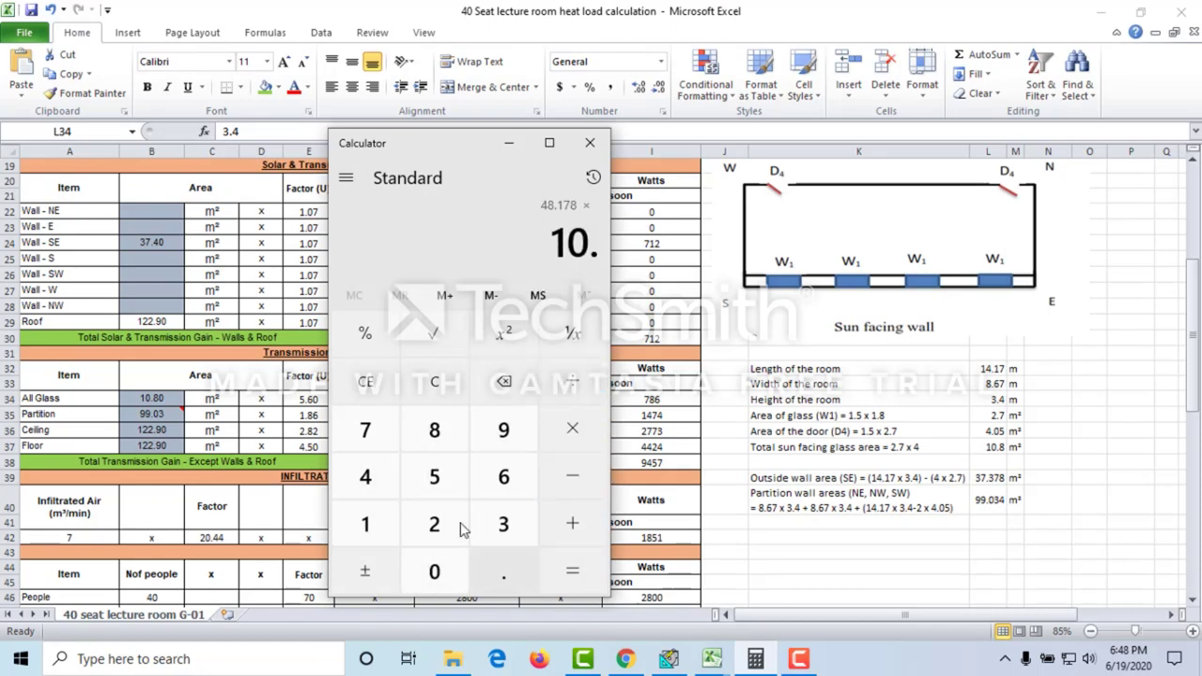
pyautogui.click(371, 439)
pyautogui.click(503, 476)
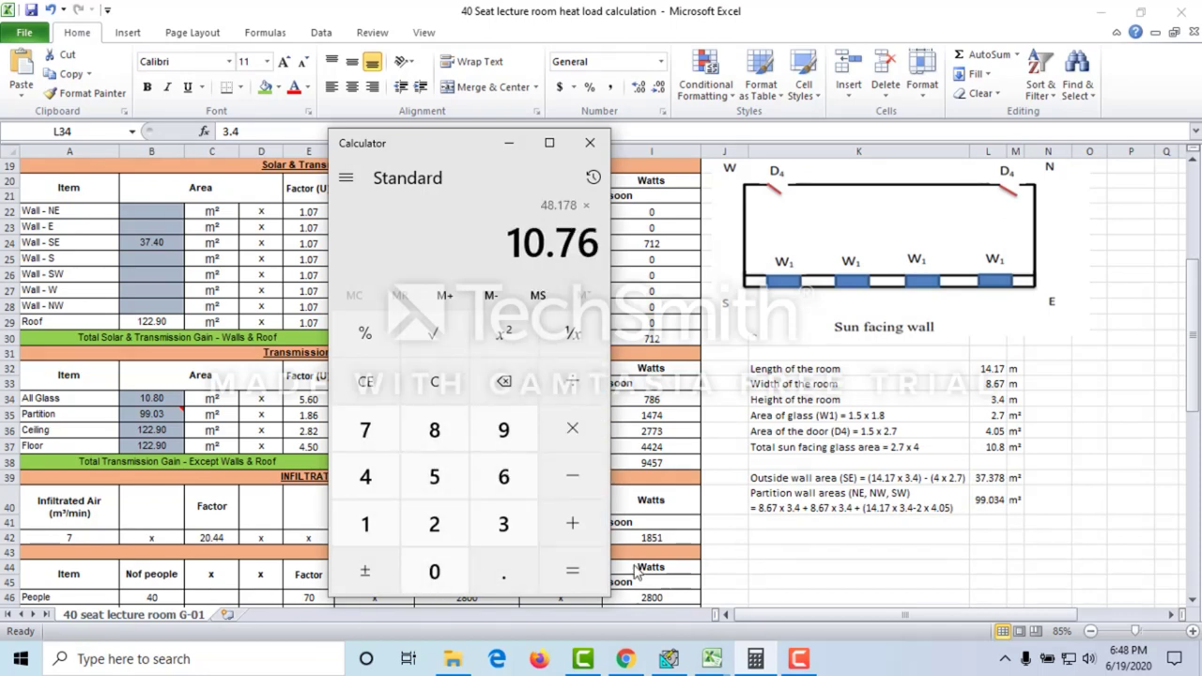
pyautogui.click(587, 574)
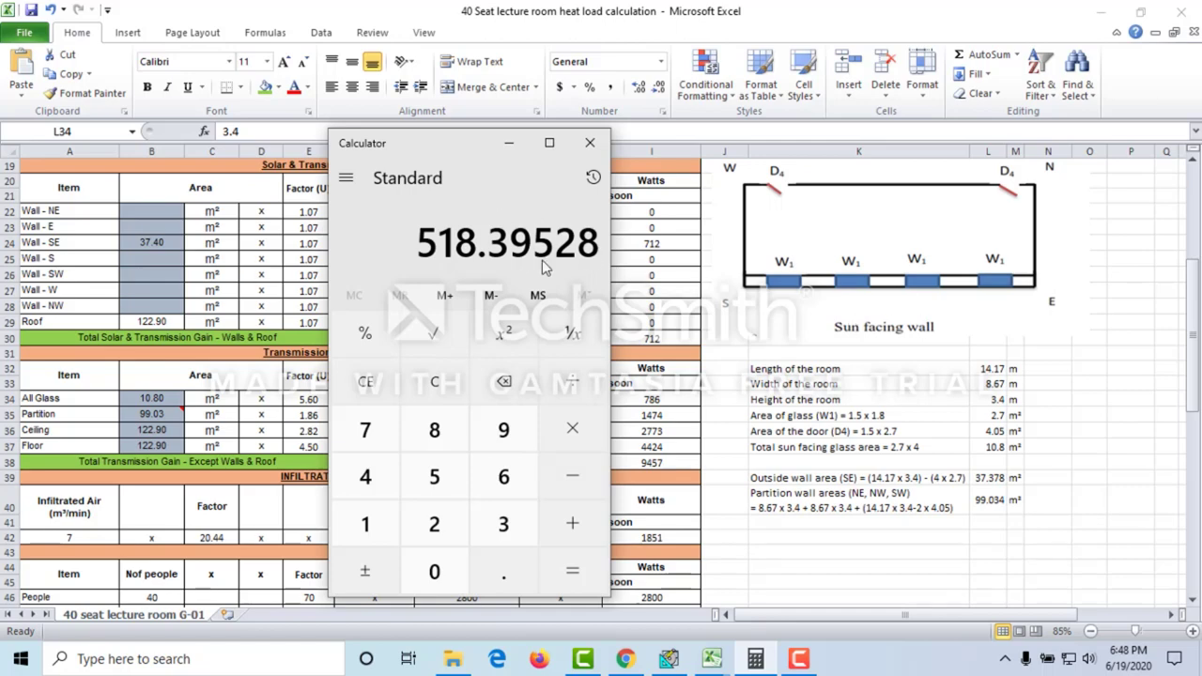
pyautogui.hotkey('alt', 'Tab')
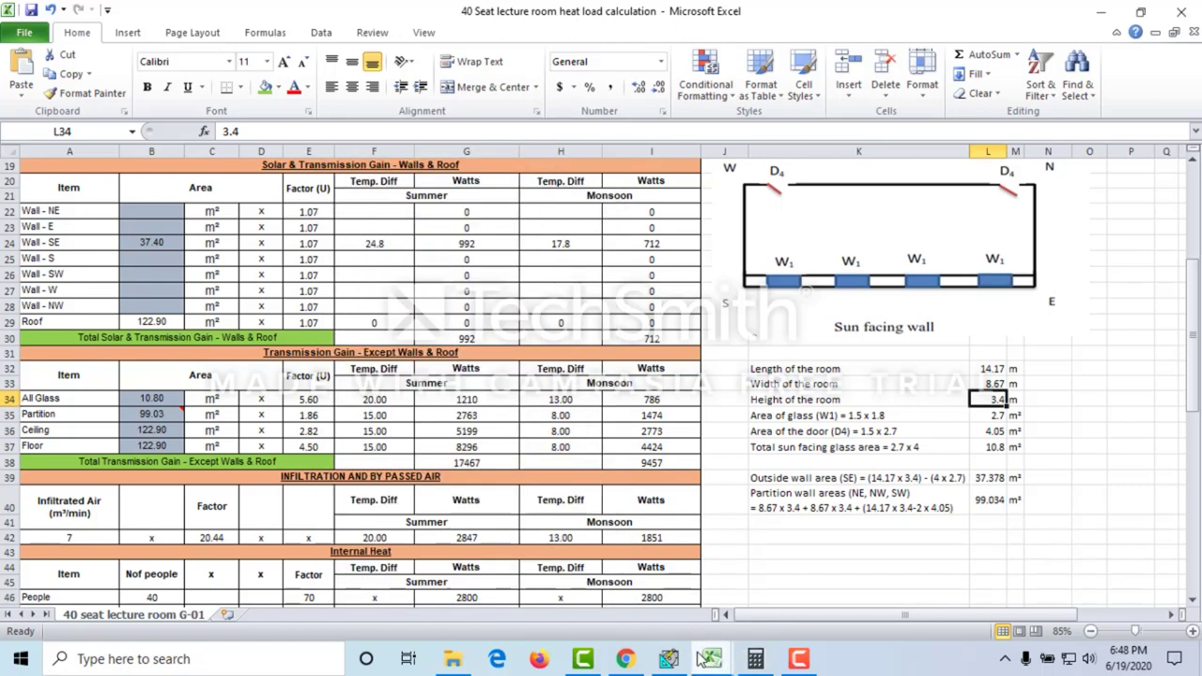
# Step: Check the SE wall gross area of 518.6 ft² against the Excel load sheet
pyautogui.click(668, 658)
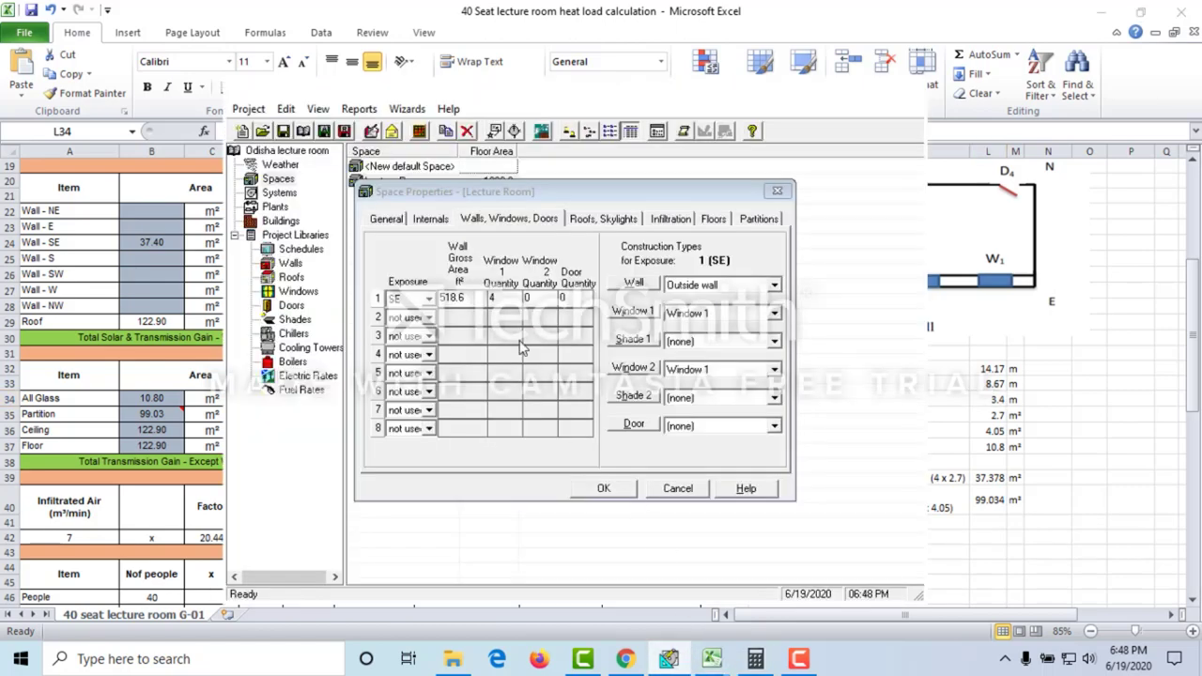
pyautogui.click(468, 299)
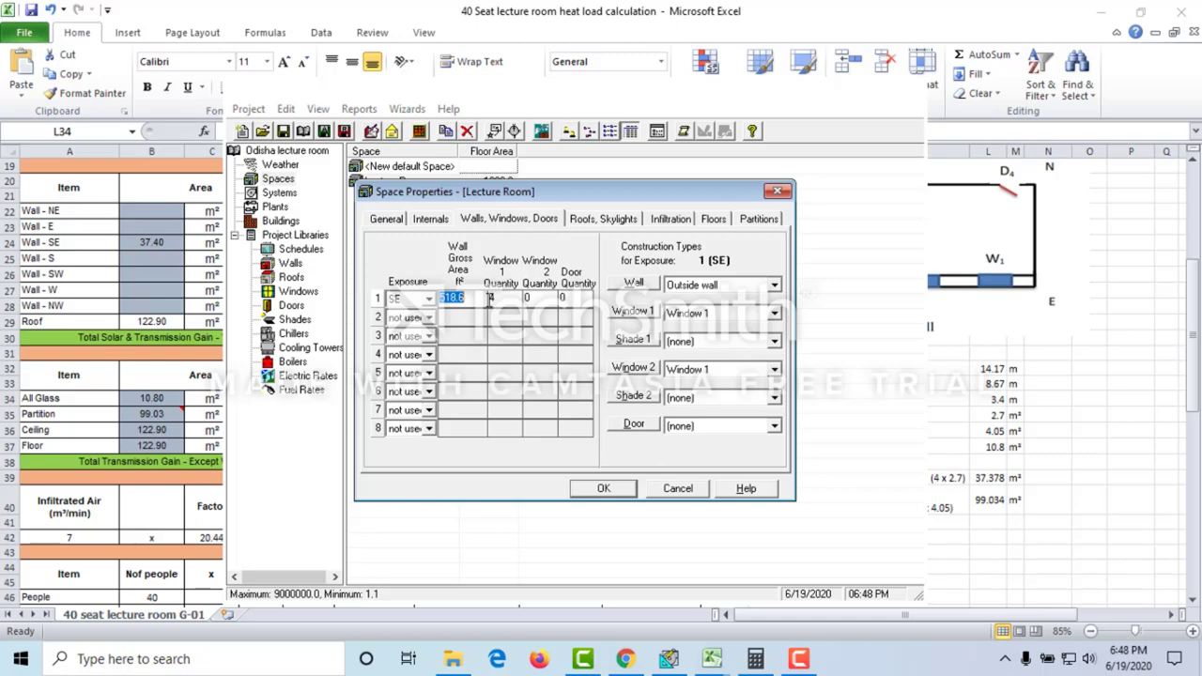
pyautogui.click(474, 298)
pyautogui.moveTo(461, 298); pyautogui.dragTo(435, 301)
pyautogui.click(990, 331)
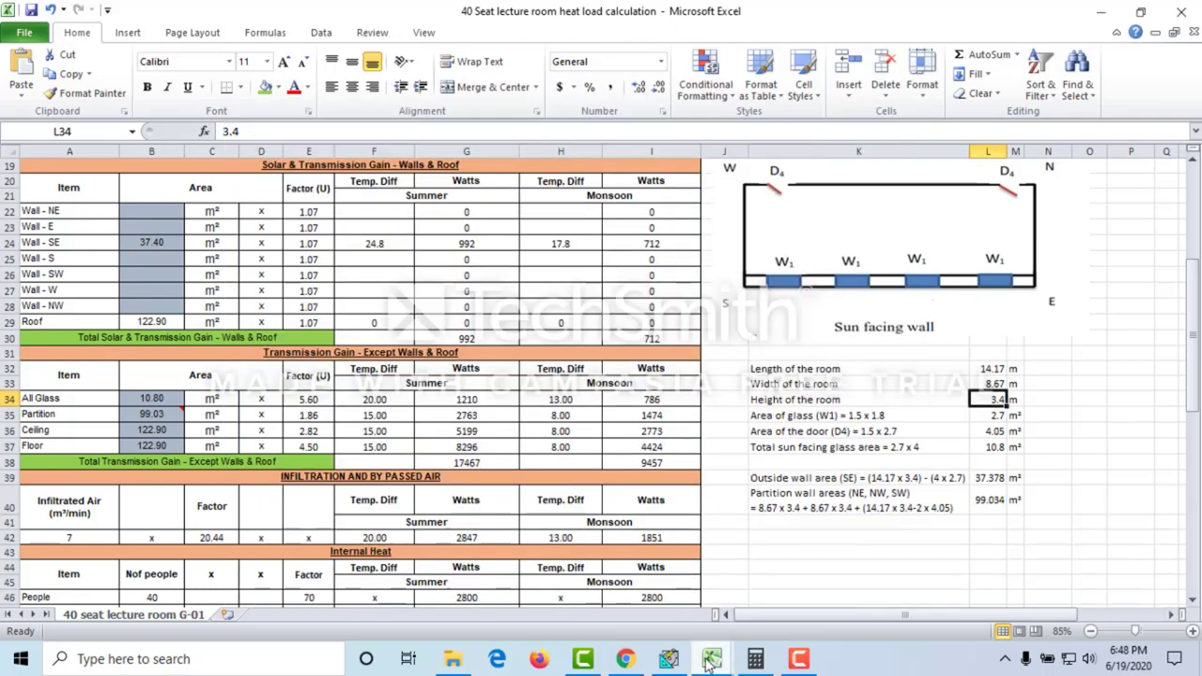
pyautogui.moveTo(708, 663)
pyautogui.click(669, 659)
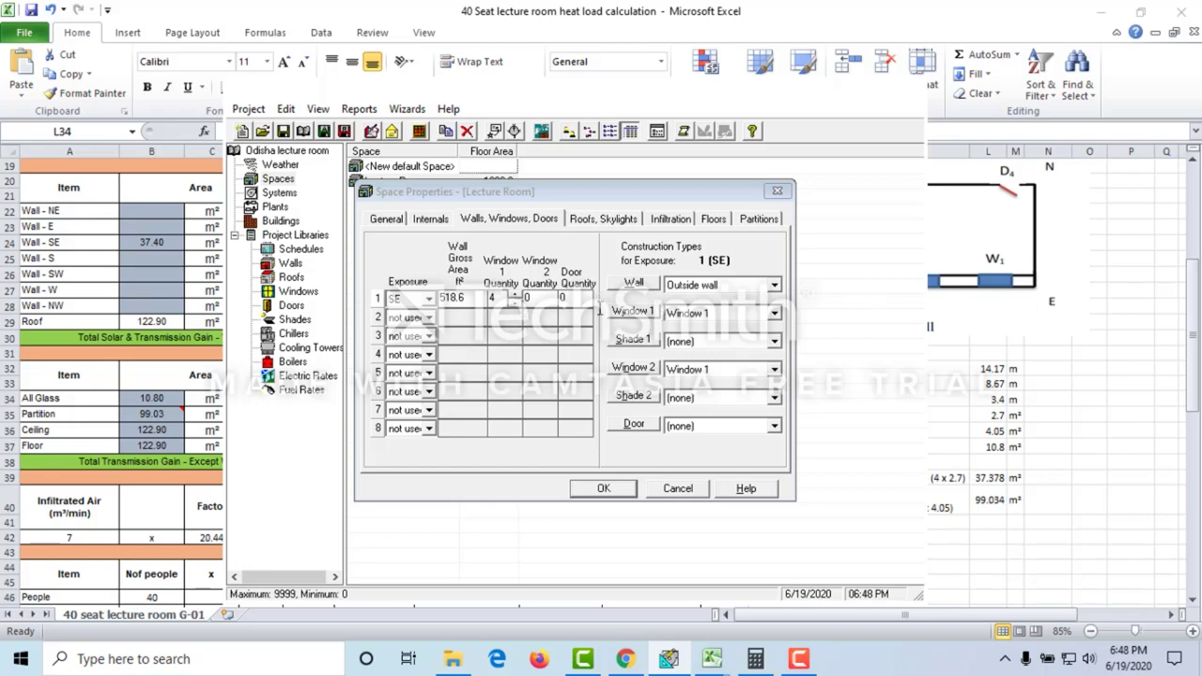
# Step: Keep Outside wall and Window 1 as the SE wall's wall and window constructions
pyautogui.click(748, 294)
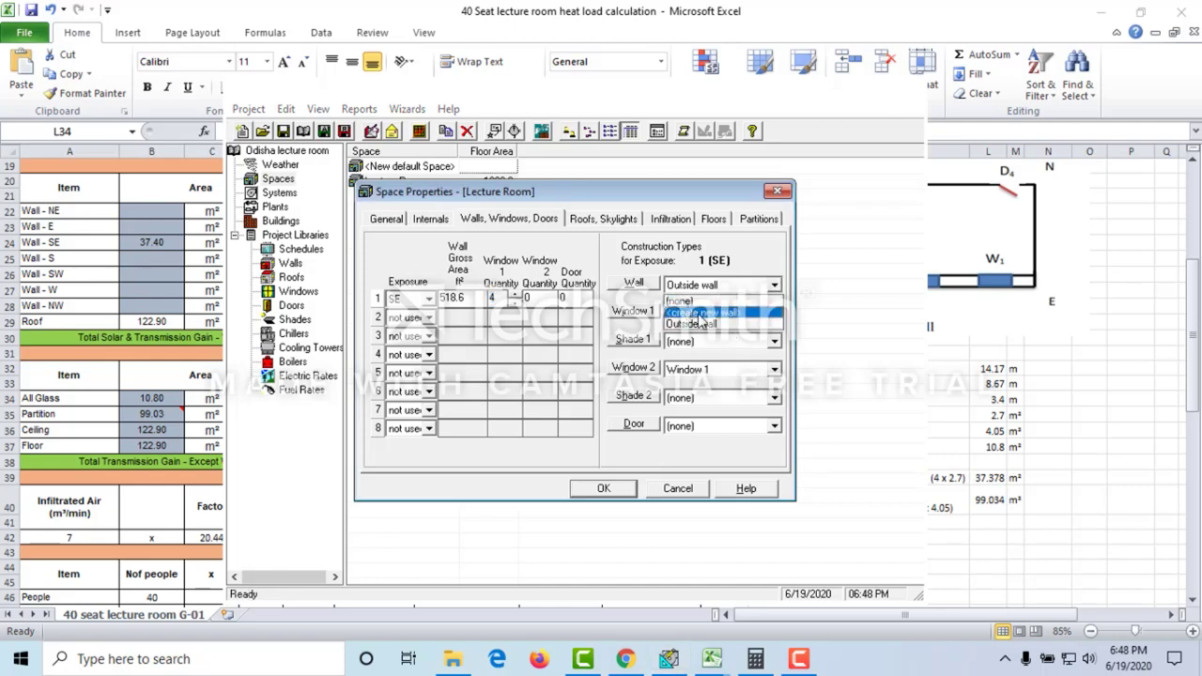
pyautogui.click(731, 315)
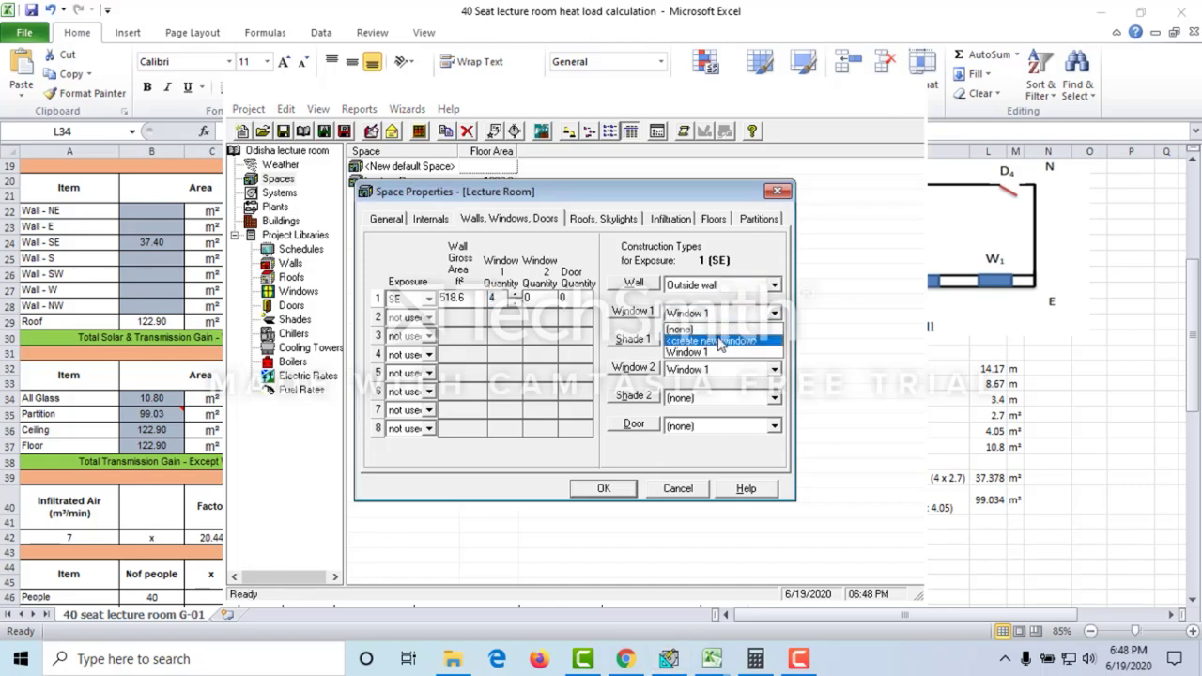
pyautogui.click(714, 355)
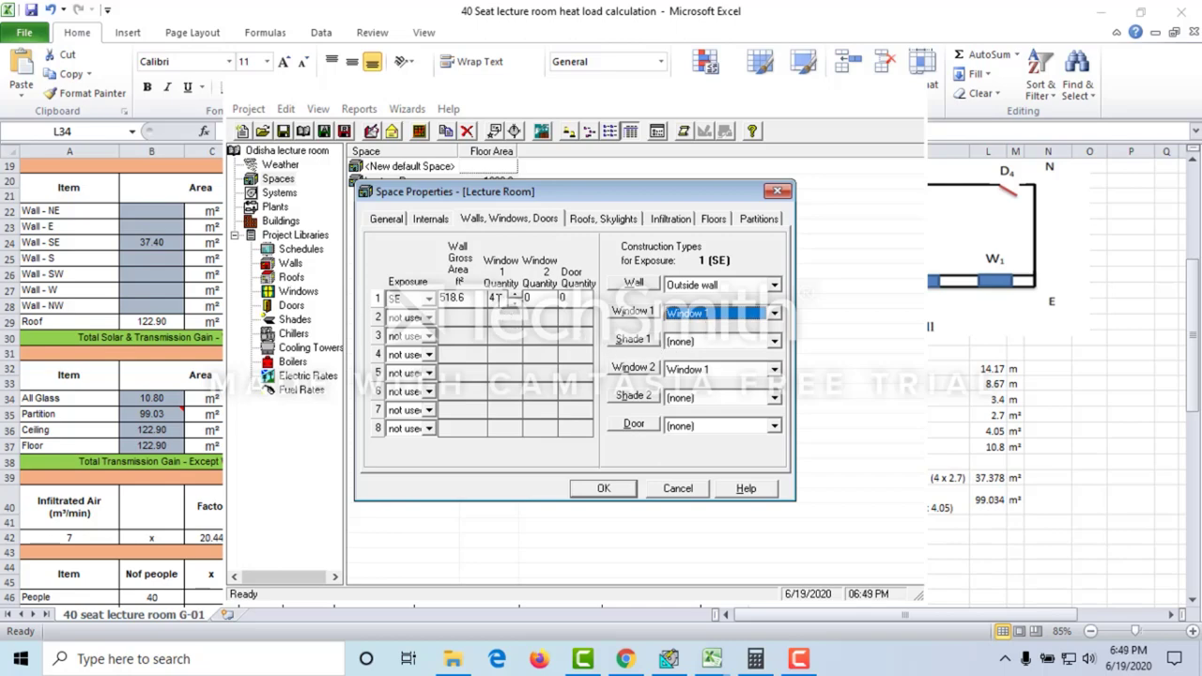
pyautogui.click(615, 222)
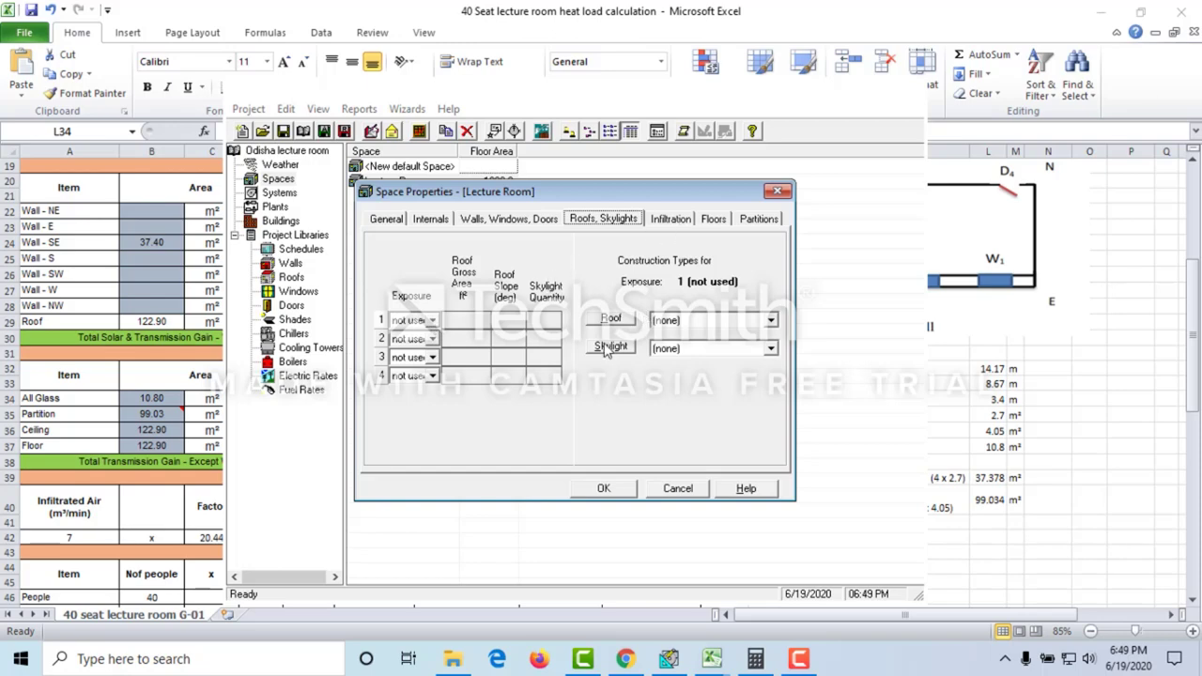
# Step: Open the Lecture Room infiltration settings and scroll the Excel load sheet to the air flow rows
pyautogui.click(668, 220)
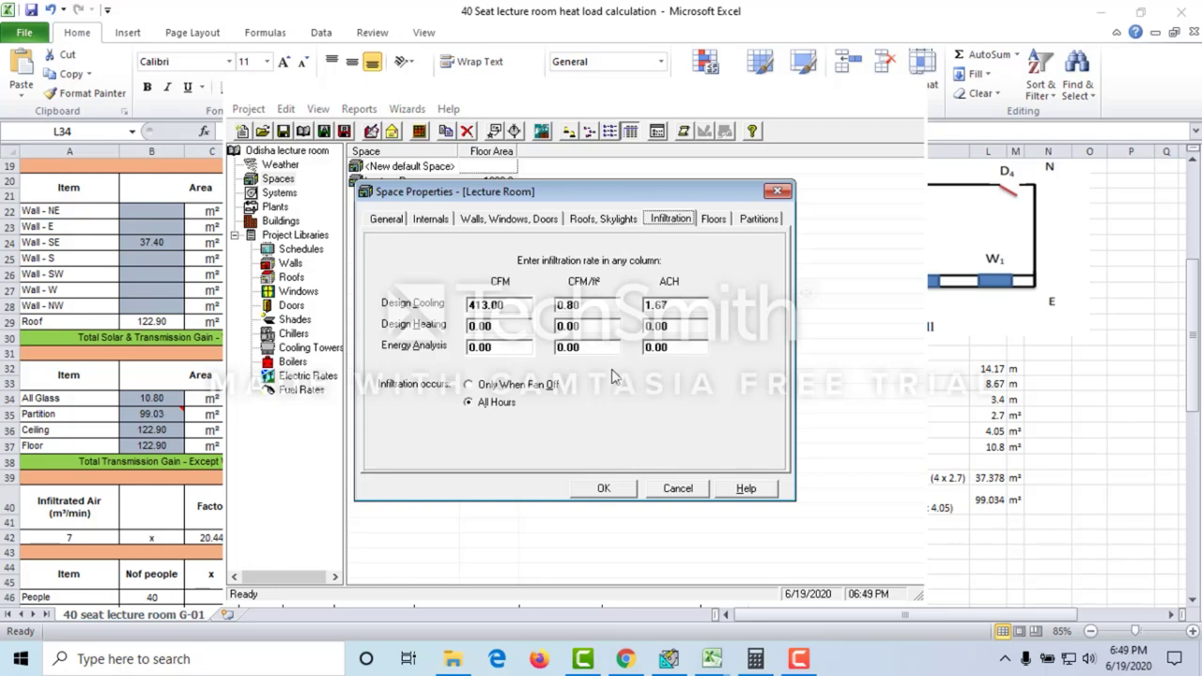
pyautogui.hotkey('alt', 'Tab')
pyautogui.scroll(1, 834, 496)
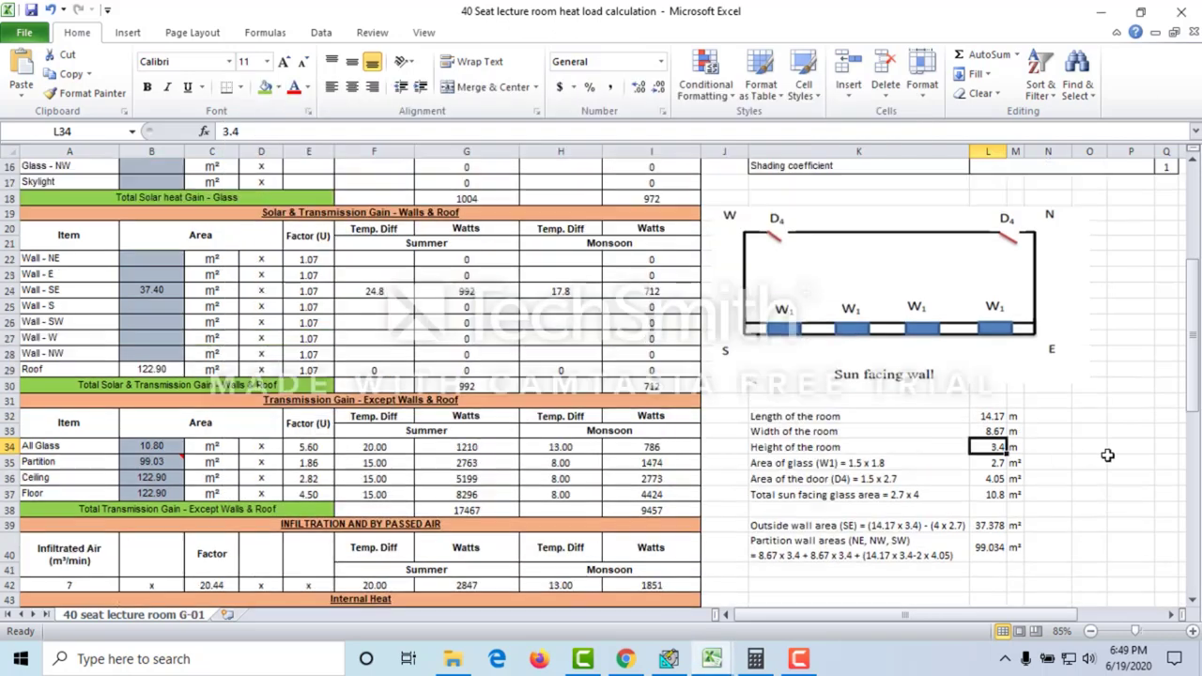
pyautogui.scroll(3, 813, 453)
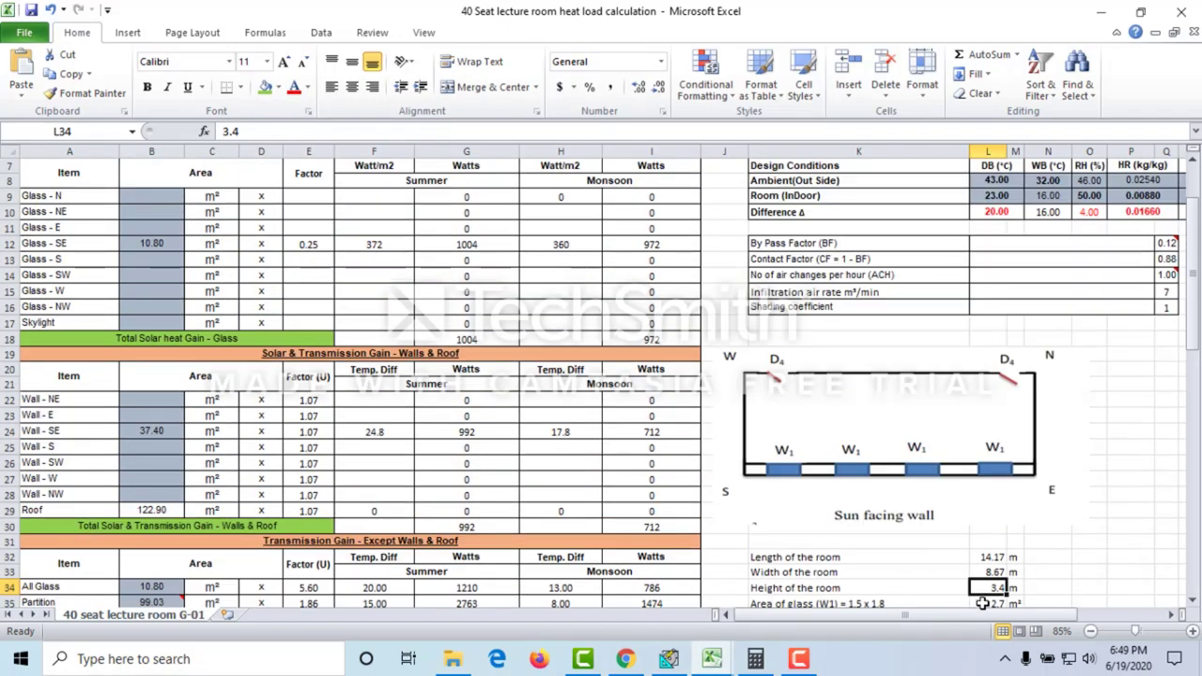
pyautogui.hscroll(5, 991, 601)
pyautogui.hscroll(-5, 991, 601)
pyautogui.scroll(-3, 252, 482)
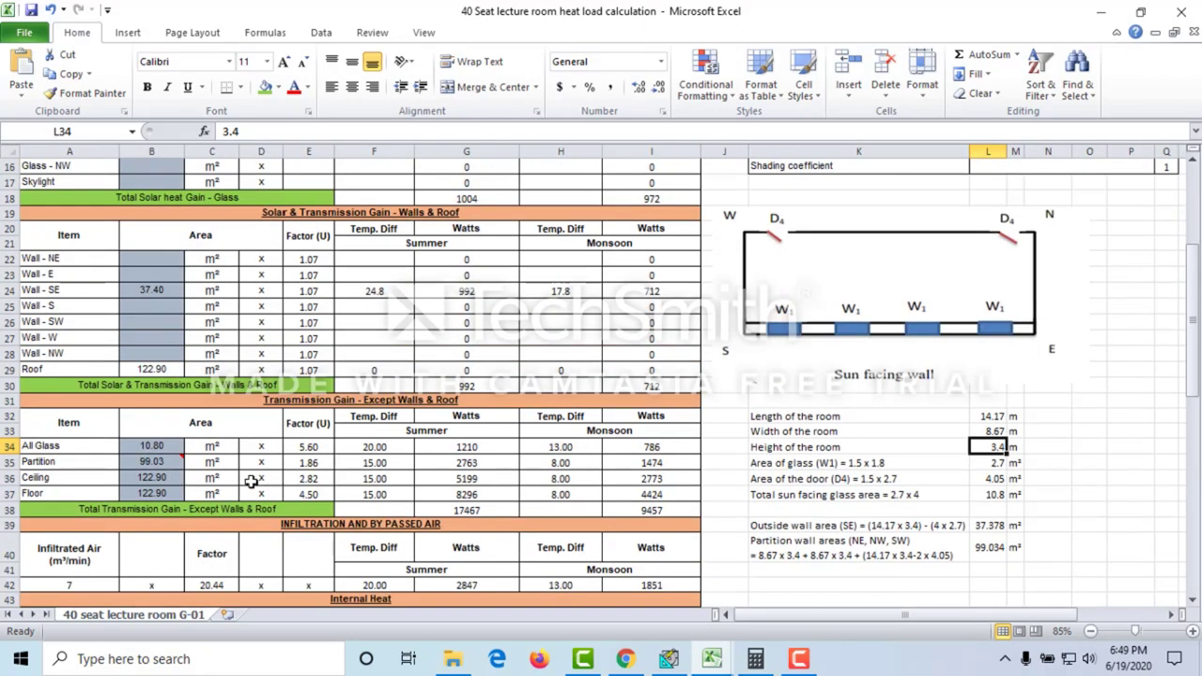
pyautogui.scroll(-4, 251, 481)
pyautogui.scroll(-1, 191, 536)
pyautogui.scroll(-2, 190, 536)
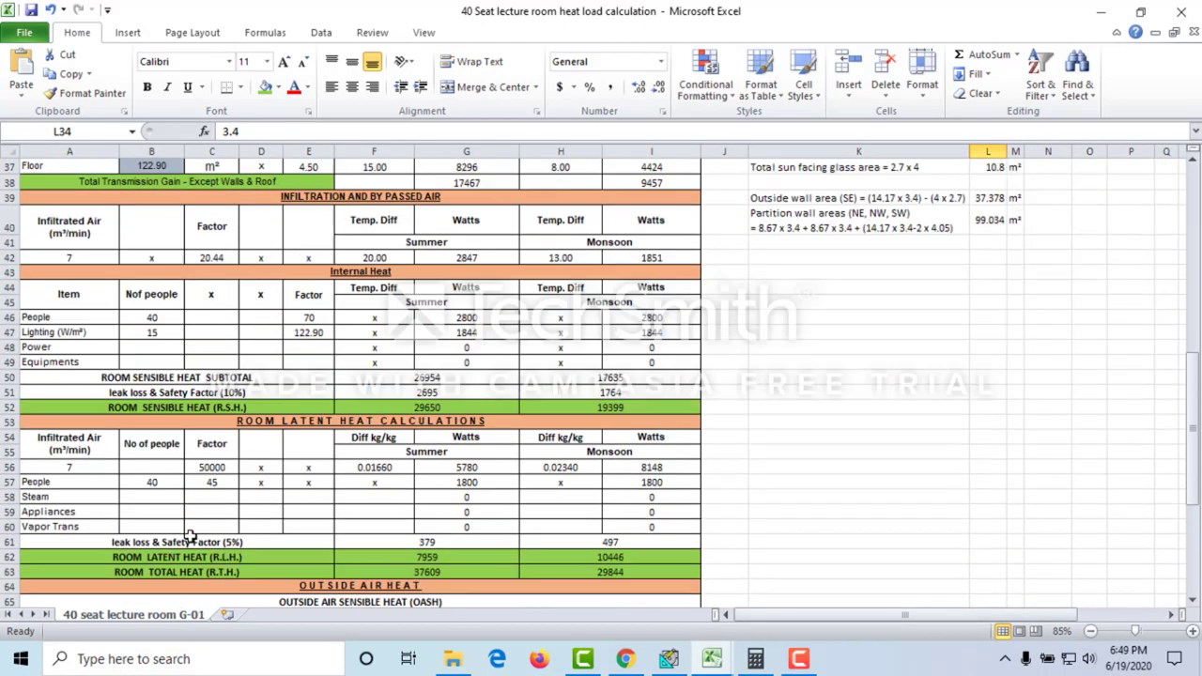
# Step: Check the infiltrated air in A56 and the 11.7 m³/min outside air in A68
pyautogui.click(82, 468)
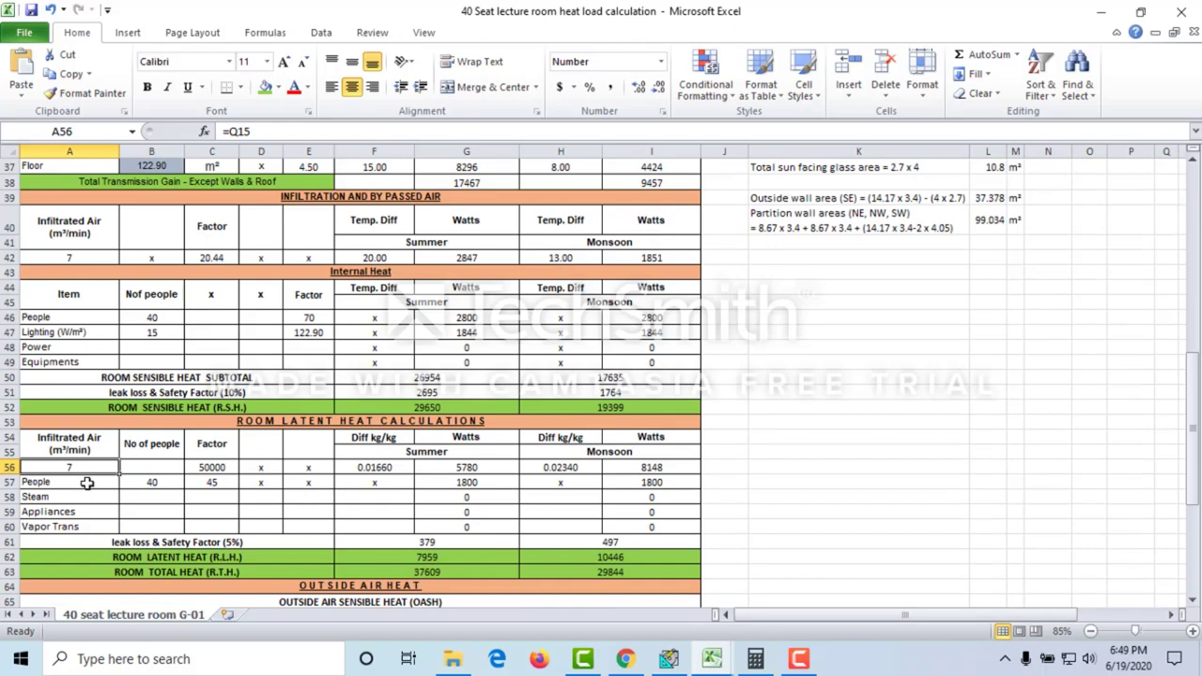
pyautogui.scroll(-3, 87, 482)
pyautogui.click(86, 495)
pyautogui.scroll(-1, 74, 441)
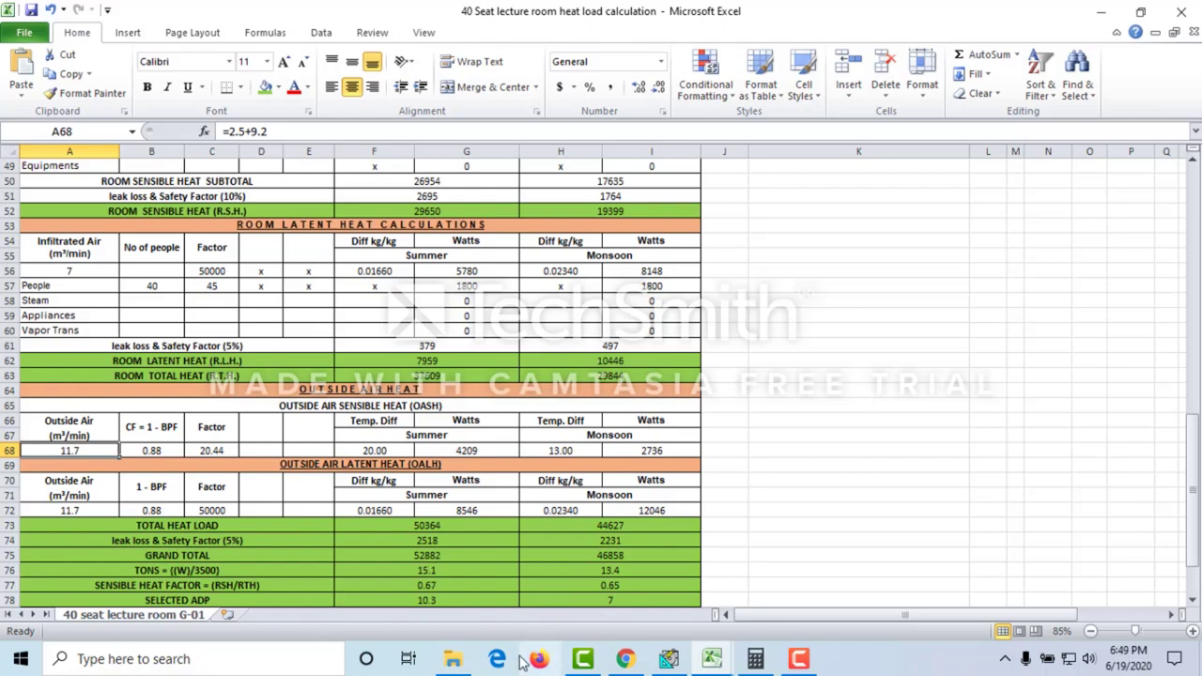
# Step: Read the Google conversion factor of 35.3146667 cfm per m³/min
pyautogui.click(621, 658)
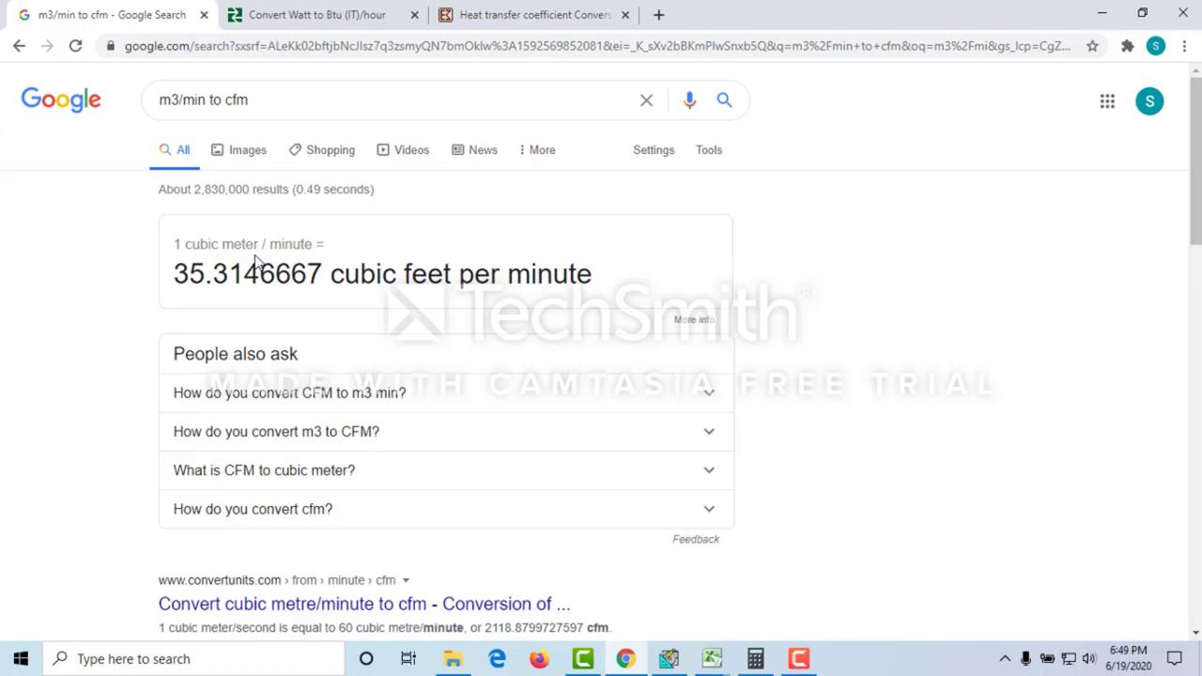
pyautogui.click(756, 660)
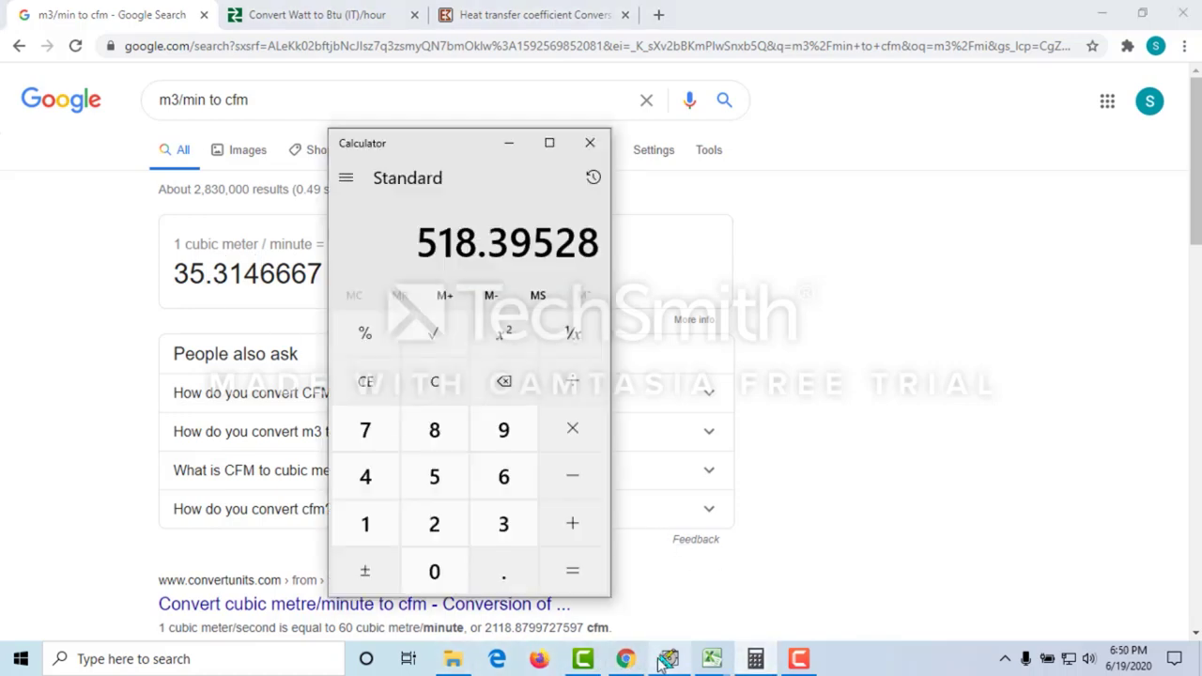
pyautogui.moveTo(712, 658)
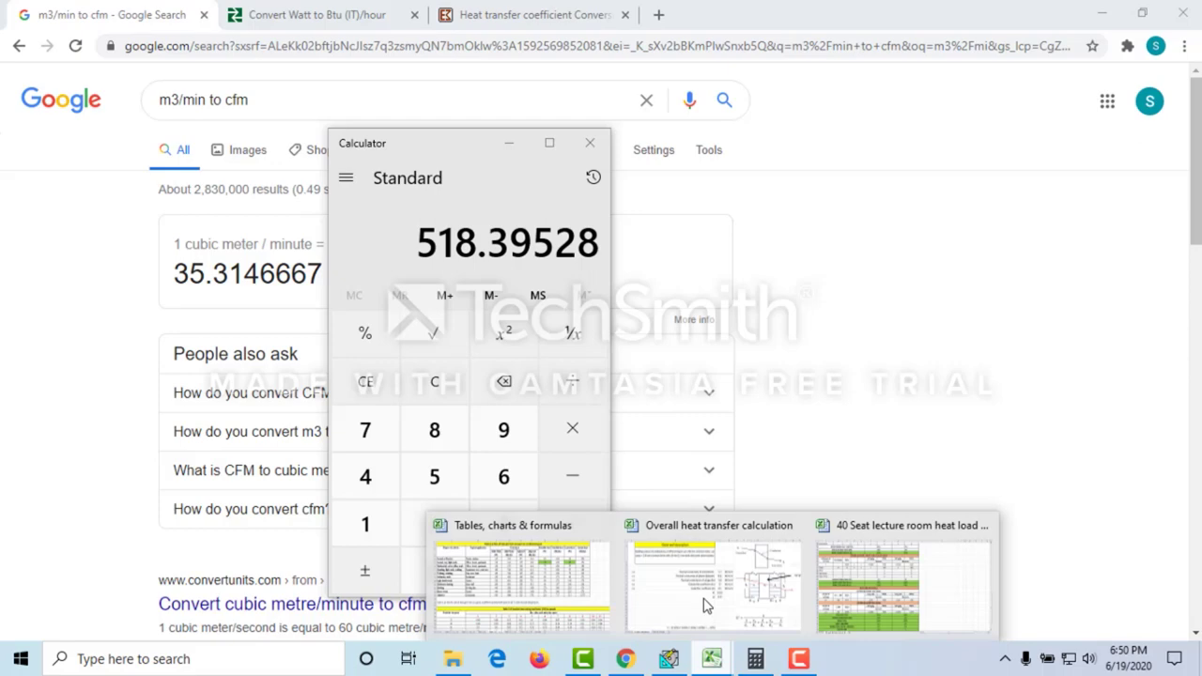
pyautogui.click(901, 582)
pyautogui.click(756, 658)
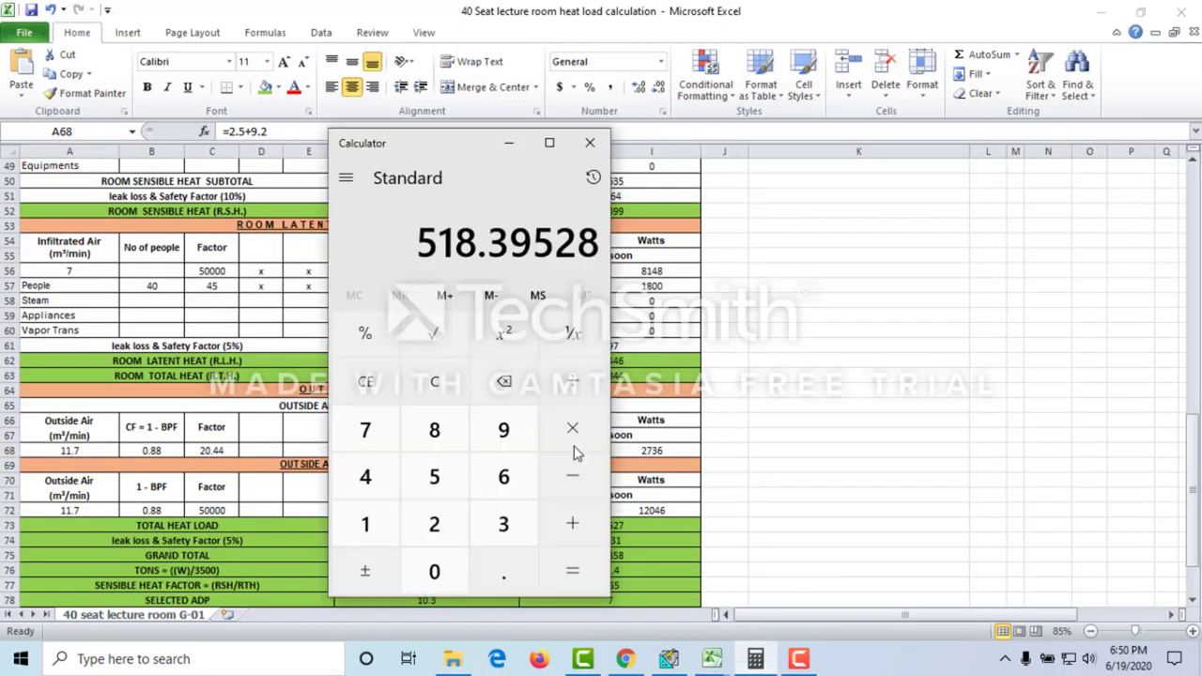
# Step: Compute 11.7 × 35.314 = 413.1738 CFM in Calculator and return to HAP's infiltration settings
pyautogui.doubleClick(392, 519)
pyautogui.click(498, 567)
pyautogui.click(367, 432)
pyautogui.click(572, 429)
pyautogui.click(503, 523)
pyautogui.click(434, 477)
pyautogui.click(497, 570)
pyautogui.click(503, 522)
pyautogui.click(365, 523)
pyautogui.click(365, 476)
pyautogui.click(572, 570)
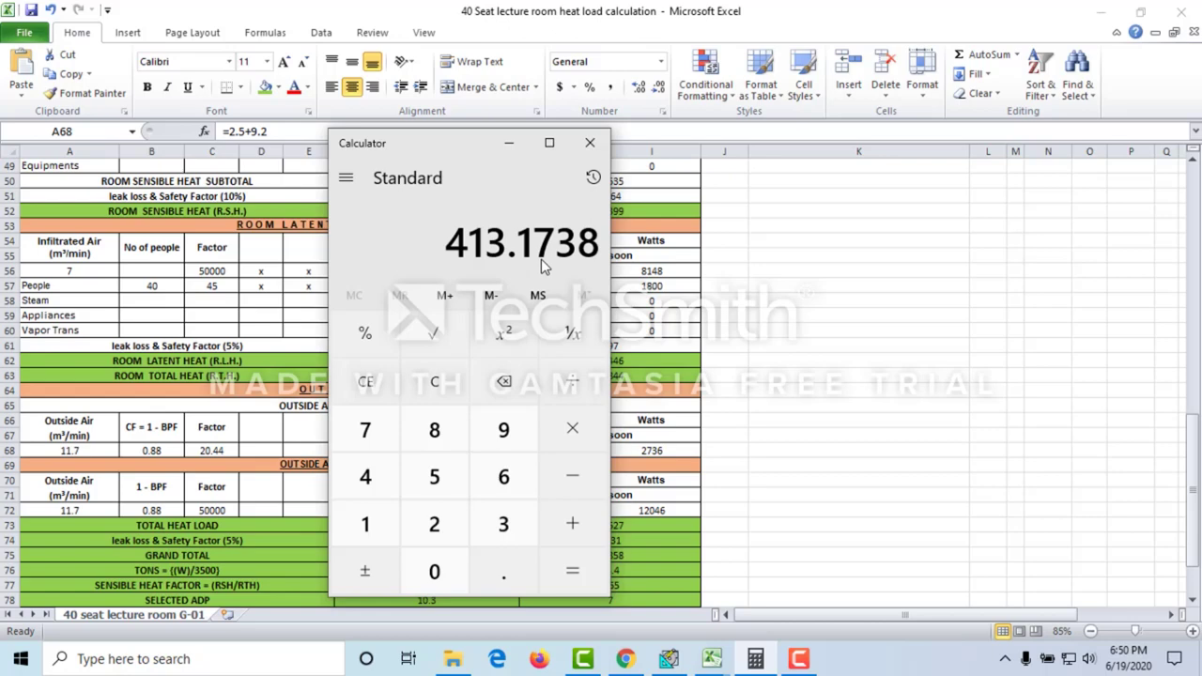
pyautogui.click(755, 658)
pyautogui.click(669, 658)
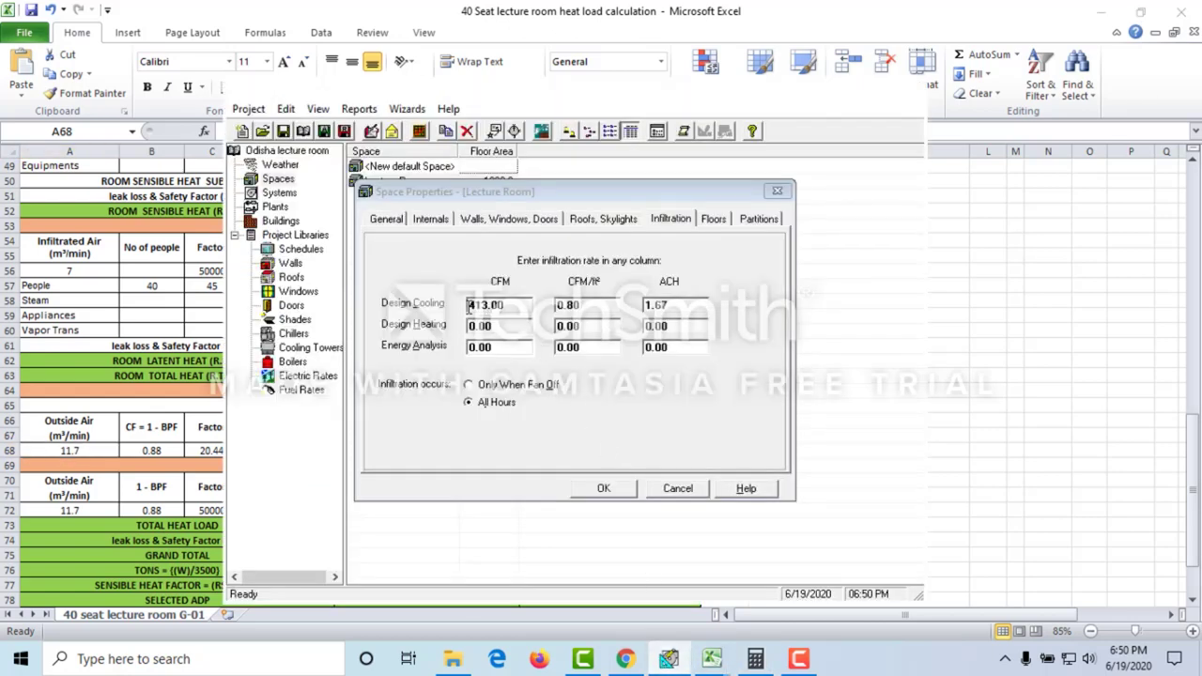
# Step: Verify the 413.00 CFM design cooling infiltration across the CFM, CFM/ft² and ACH fields
pyautogui.click(500, 304)
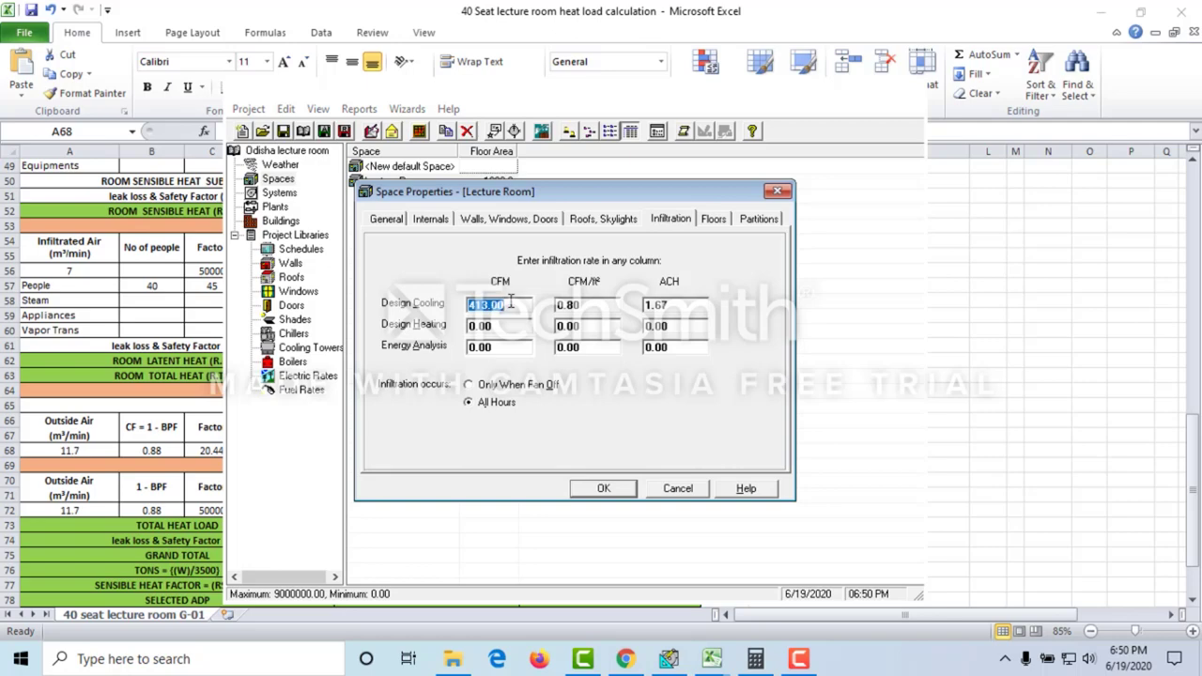
pyautogui.click(575, 306)
pyautogui.click(655, 305)
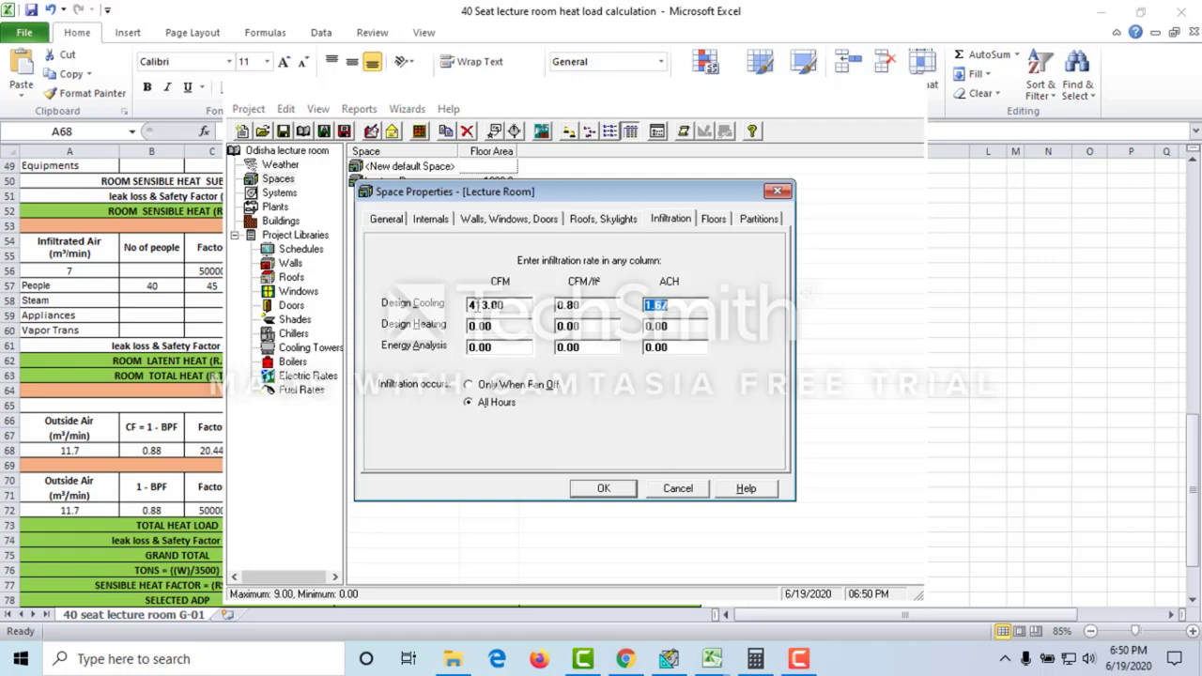
pyautogui.moveTo(471, 303); pyautogui.dragTo(498, 301)
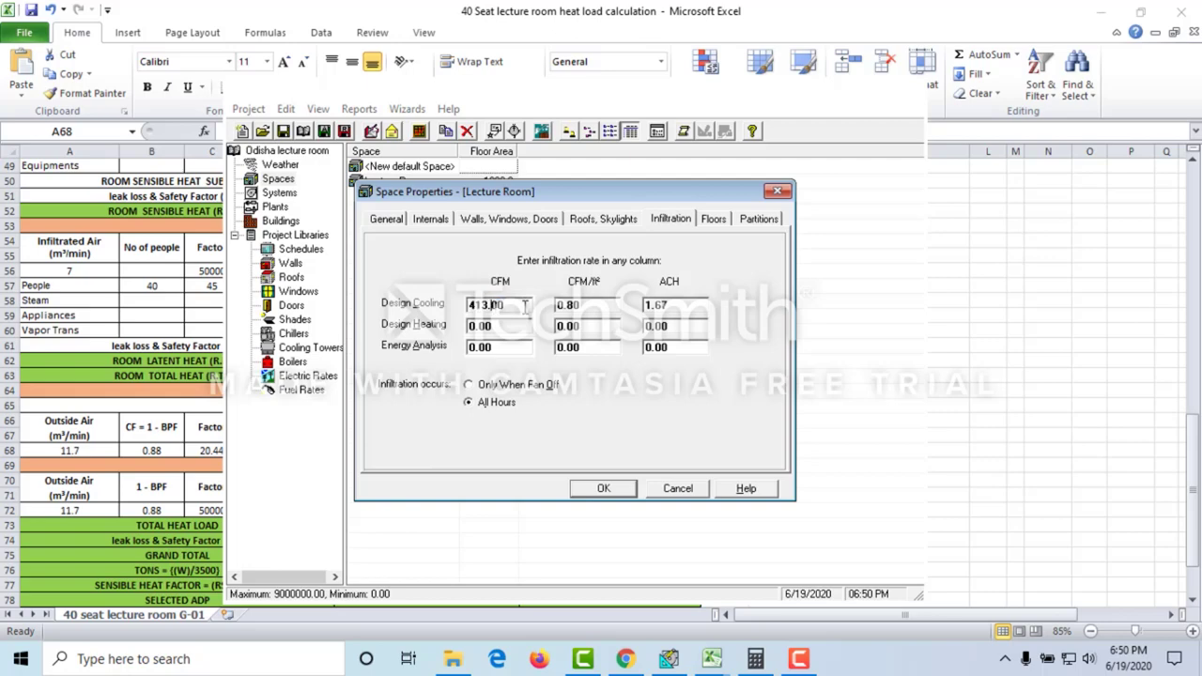
pyautogui.click(715, 221)
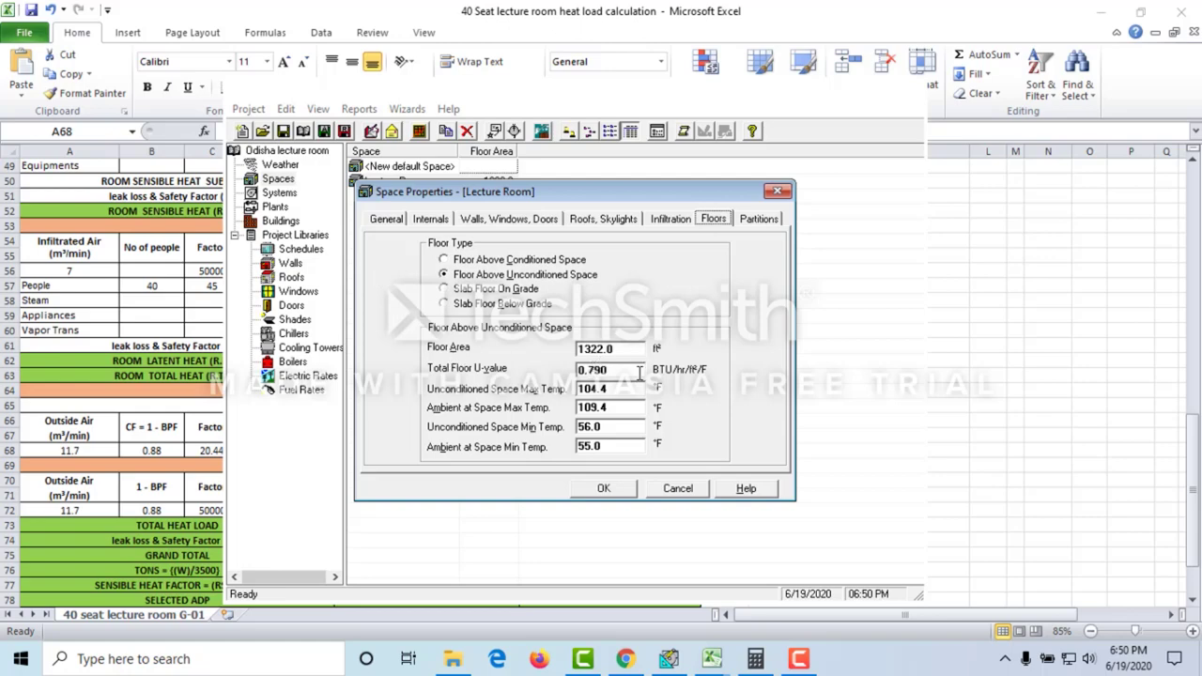
# Step: Look up the 0.79 floor U-value in cell C6 of the U values of material sheet
pyautogui.click(907, 408)
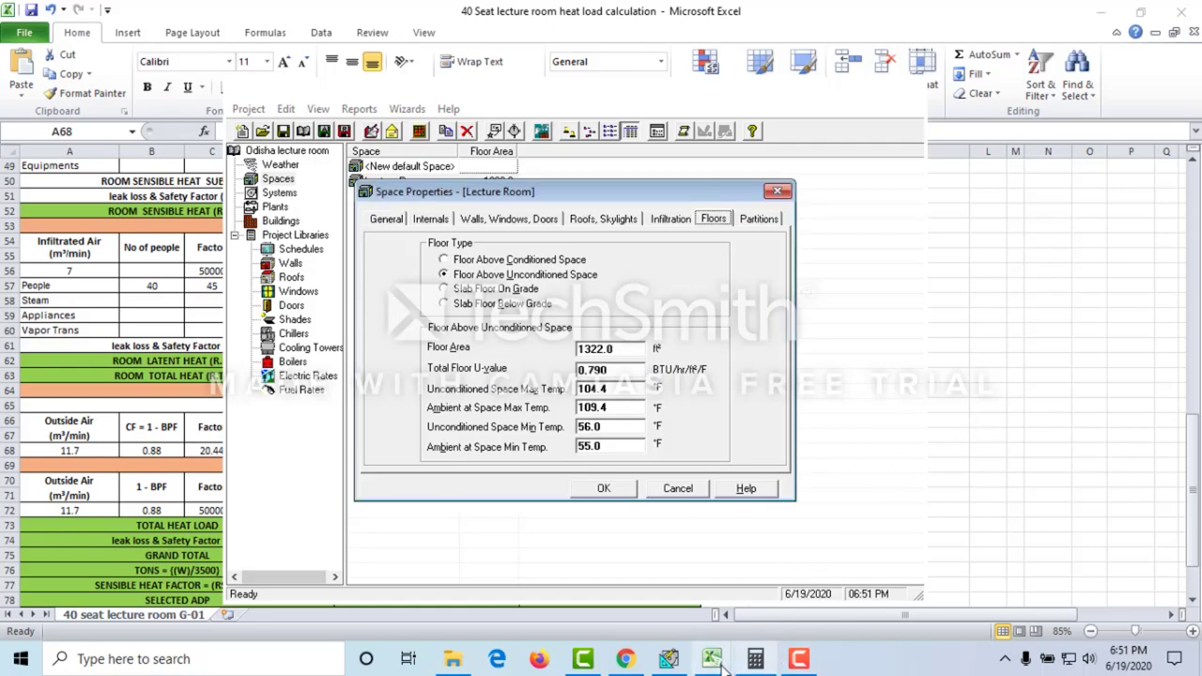
pyautogui.moveTo(712, 658)
pyautogui.moveTo(680, 568)
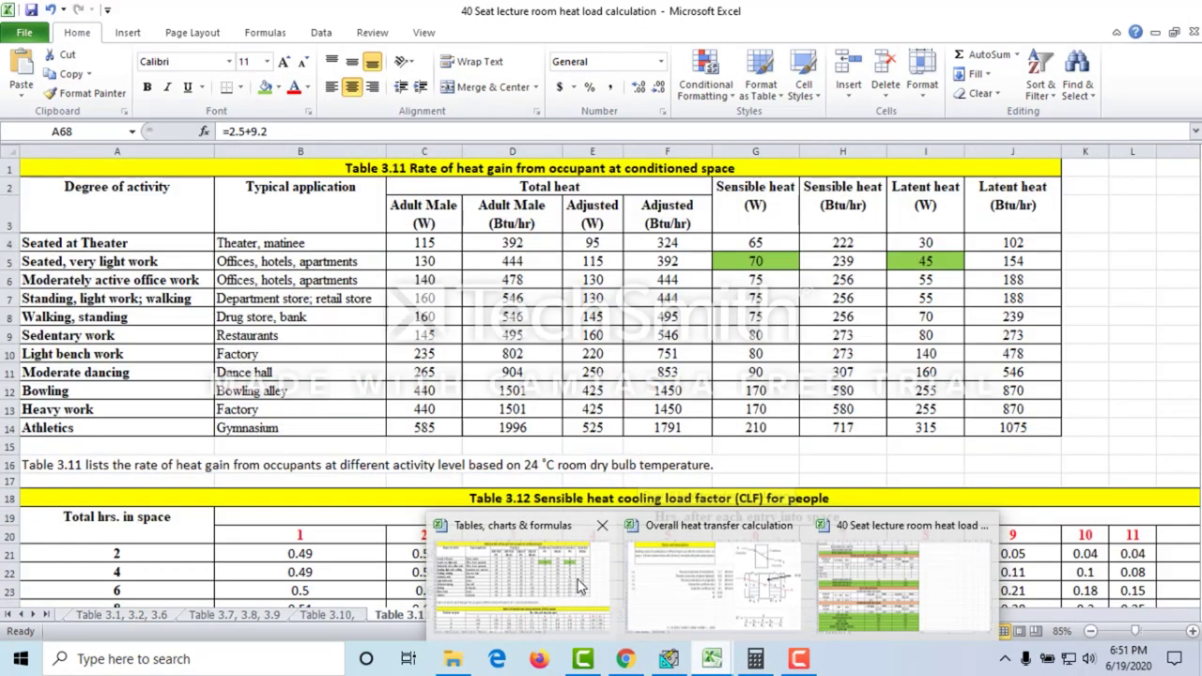
pyautogui.click(521, 577)
pyautogui.click(103, 620)
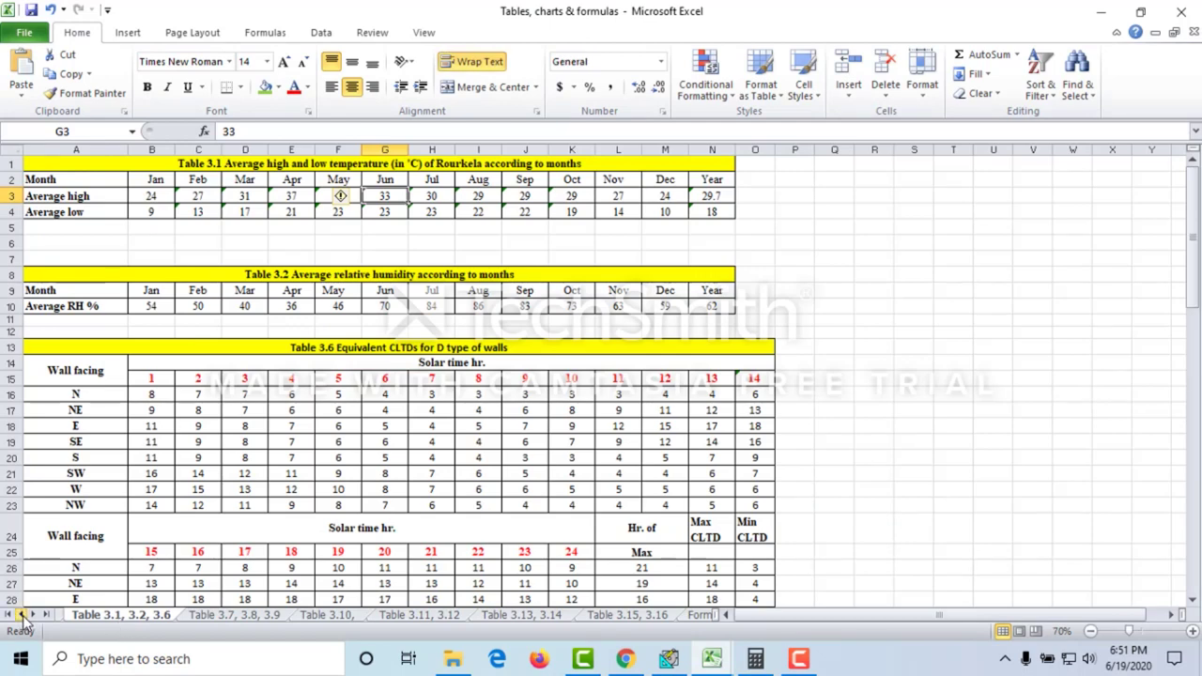
pyautogui.click(17, 614)
pyautogui.click(110, 627)
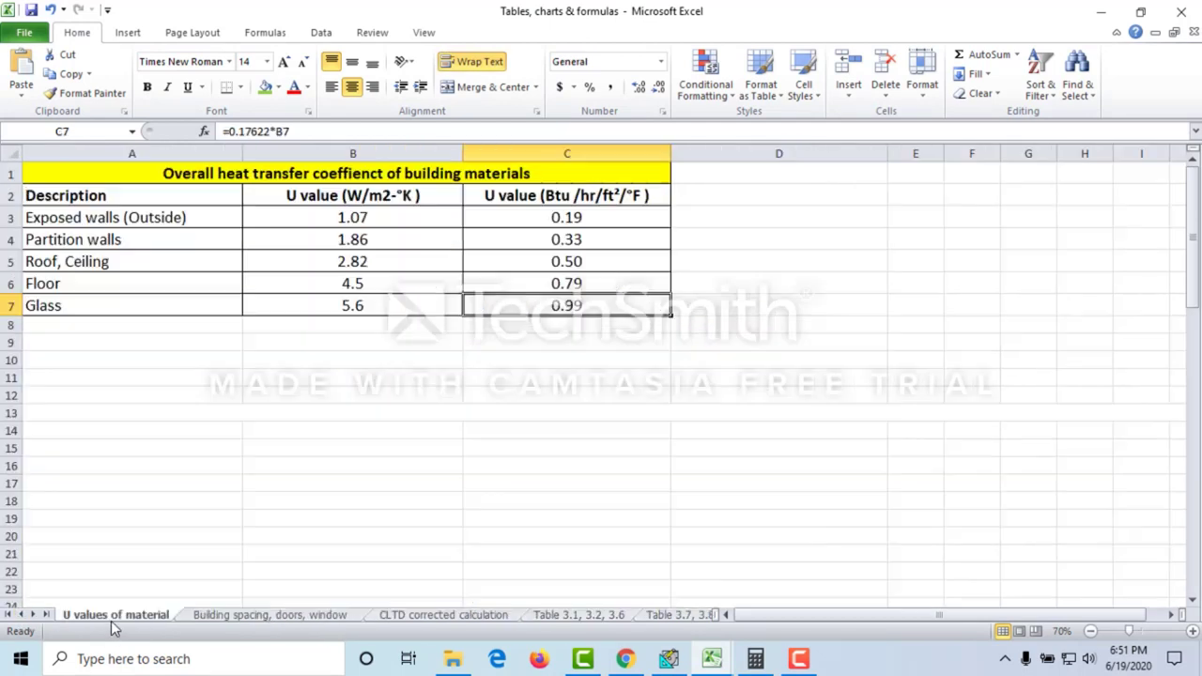
pyautogui.click(300, 327)
pyautogui.moveTo(103, 286); pyautogui.dragTo(483, 276)
pyautogui.click(556, 283)
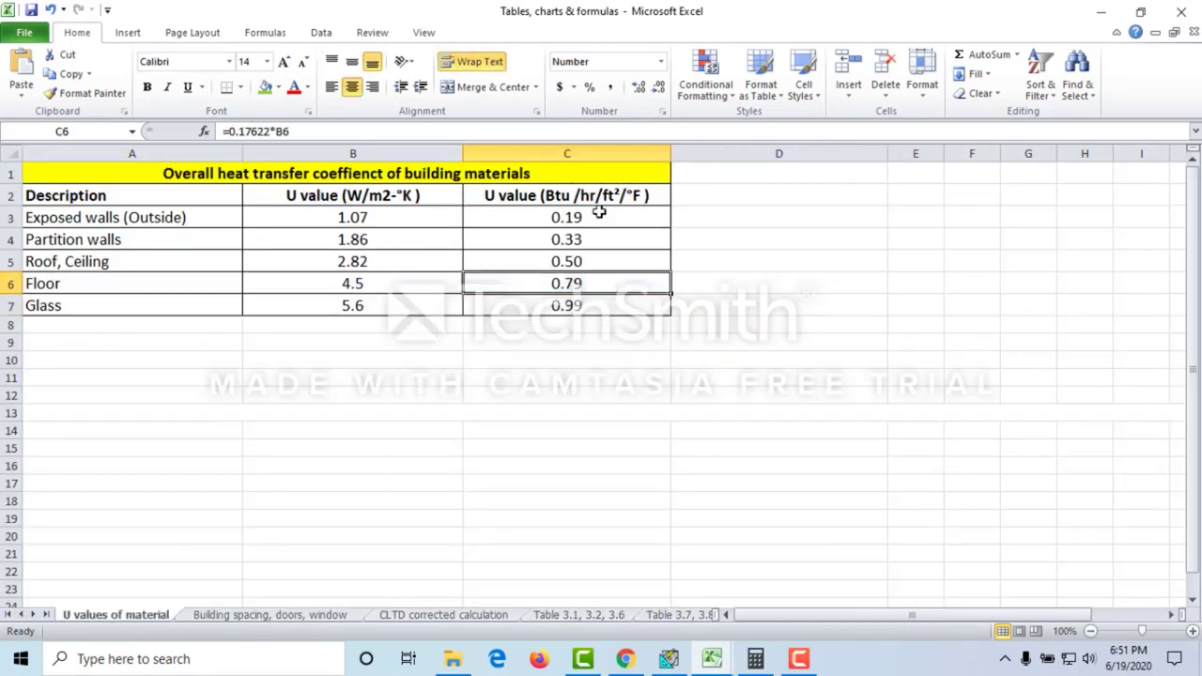
pyautogui.click(1104, 15)
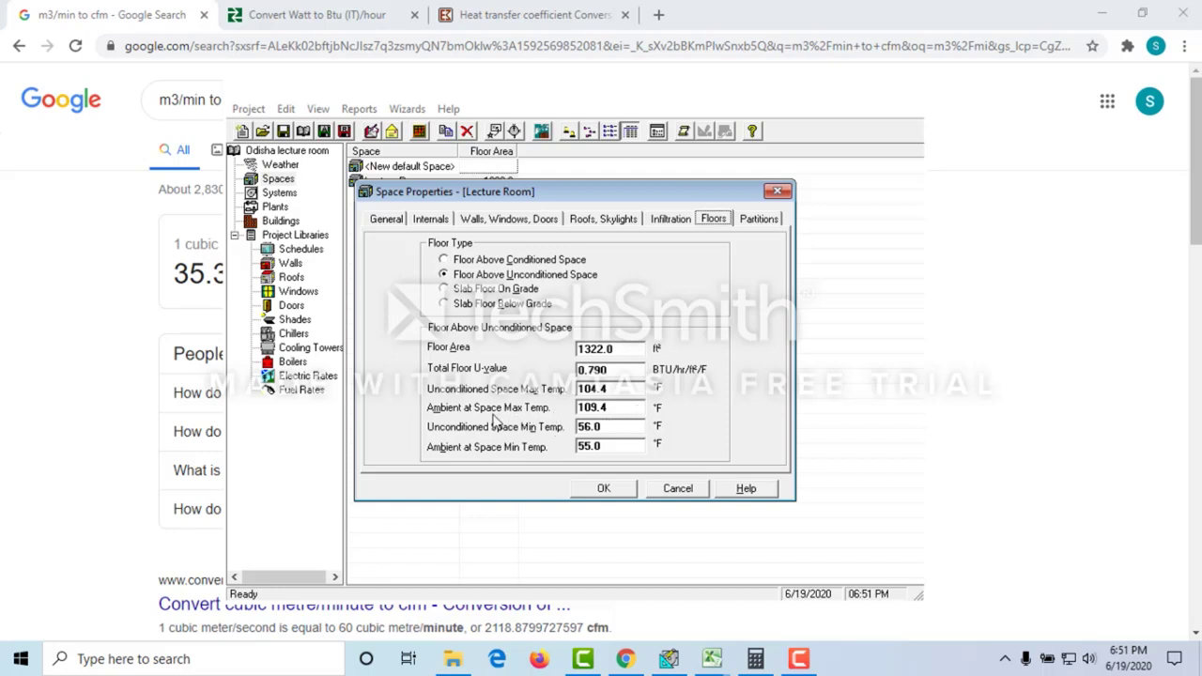
# Step: Review the floor temperatures: ambient max 109.4, unconditioned max 104.4, unconditioned min 56.0 °F
pyautogui.doubleClick(615, 410)
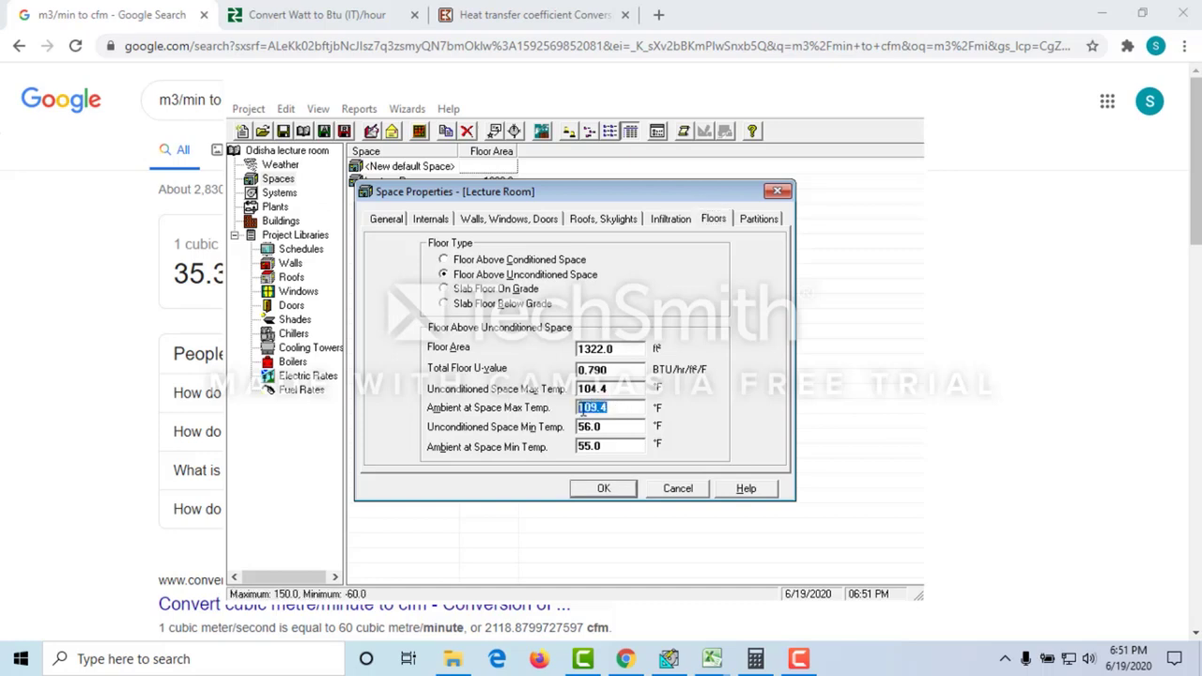
pyautogui.doubleClick(608, 388)
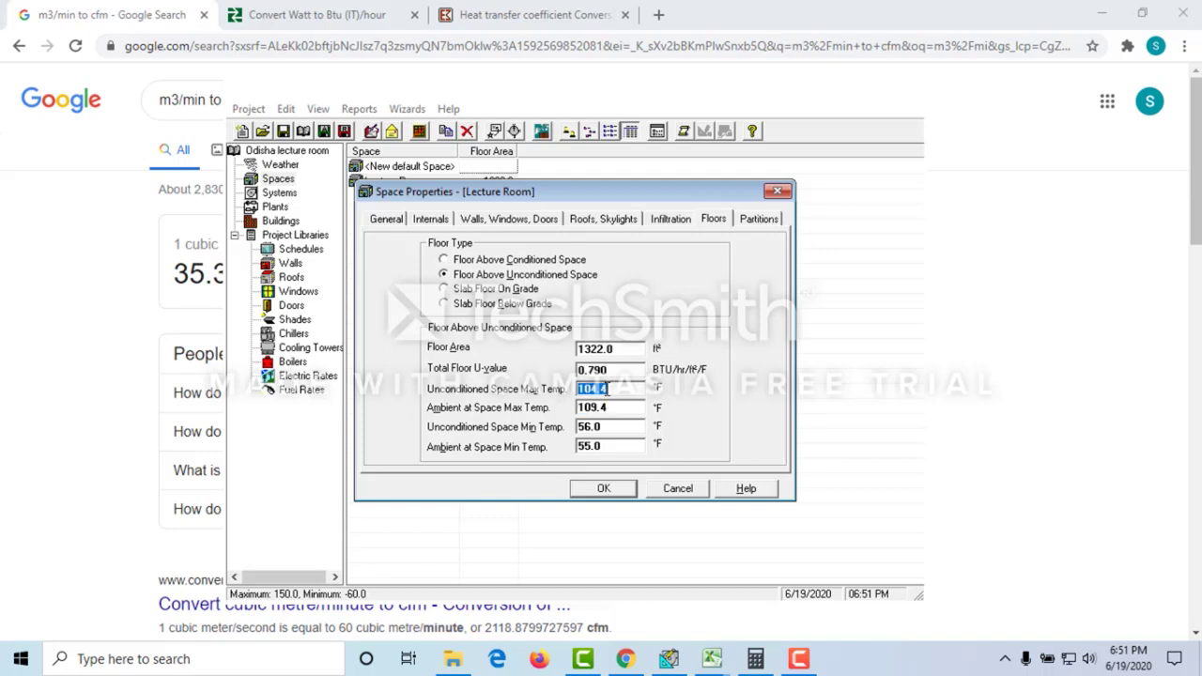
pyautogui.doubleClick(620, 408)
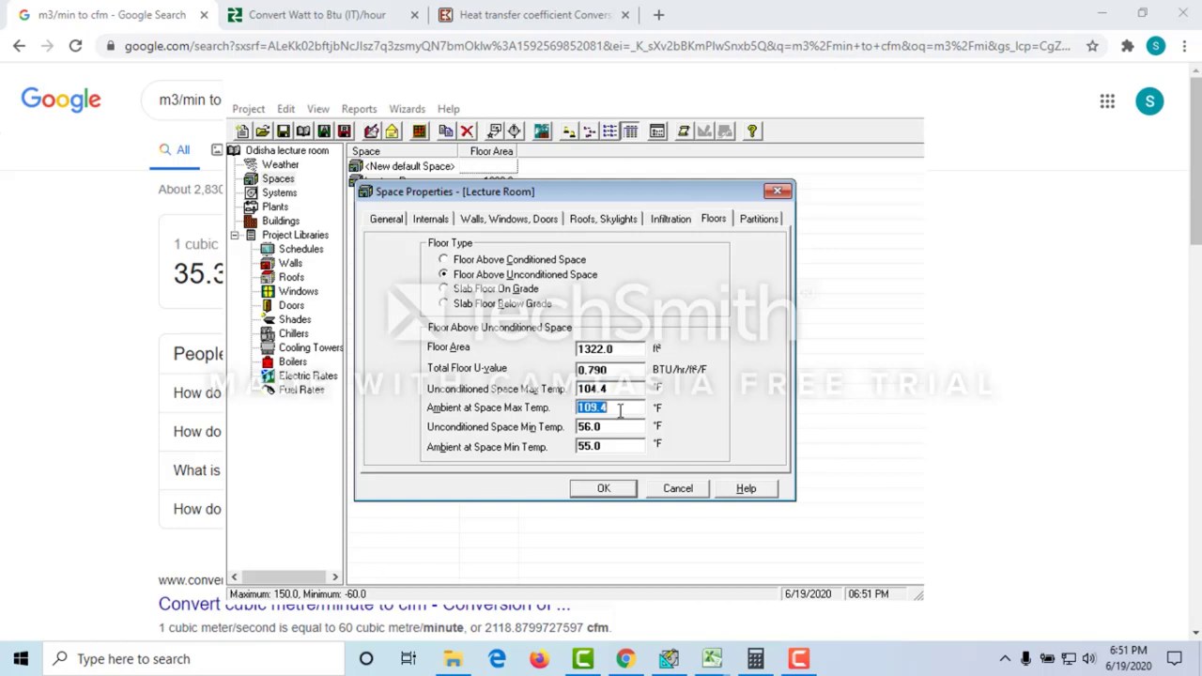
pyautogui.doubleClick(605, 389)
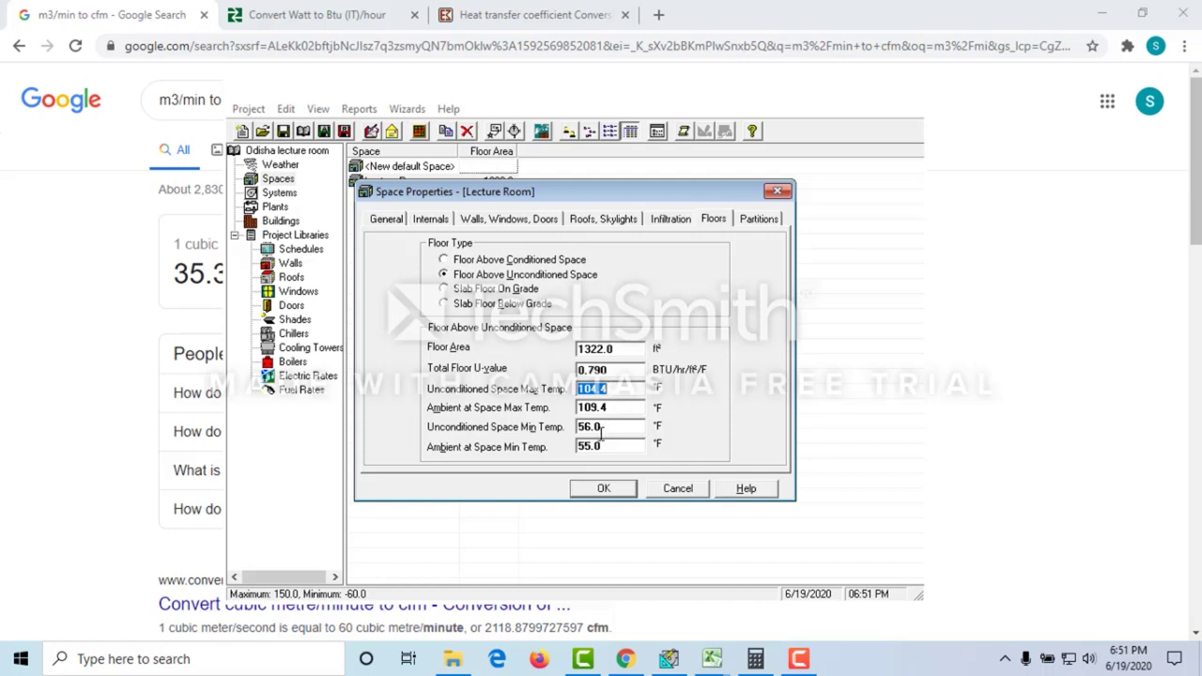
pyautogui.doubleClick(589, 428)
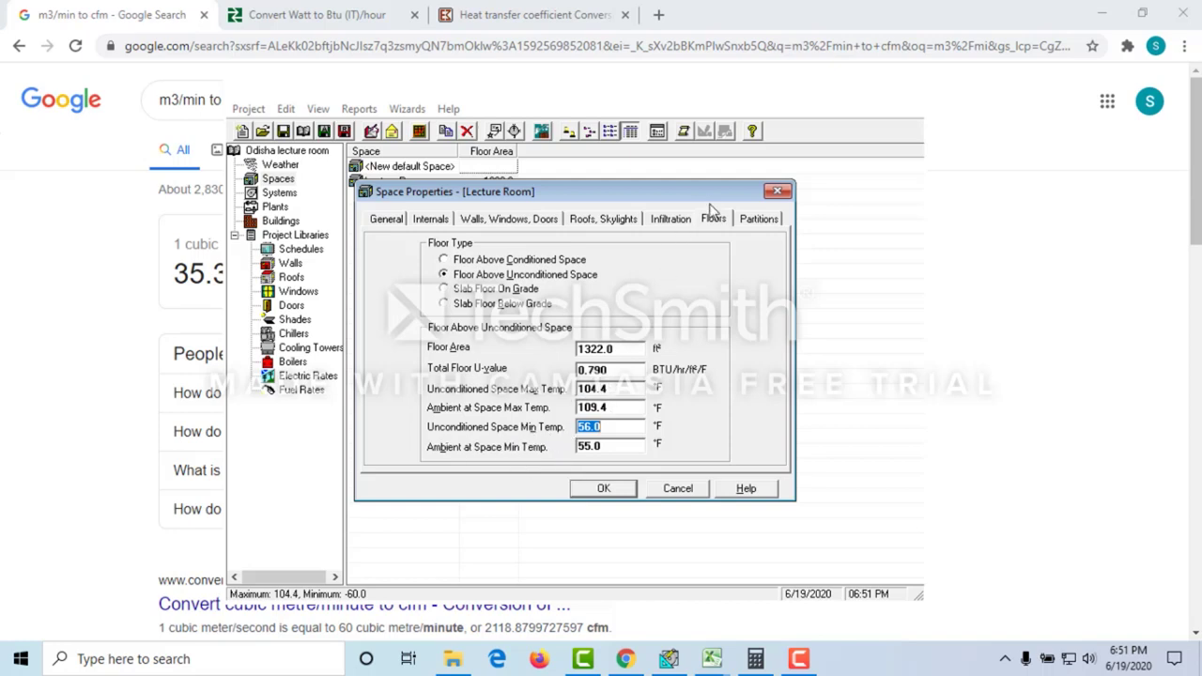
pyautogui.click(759, 219)
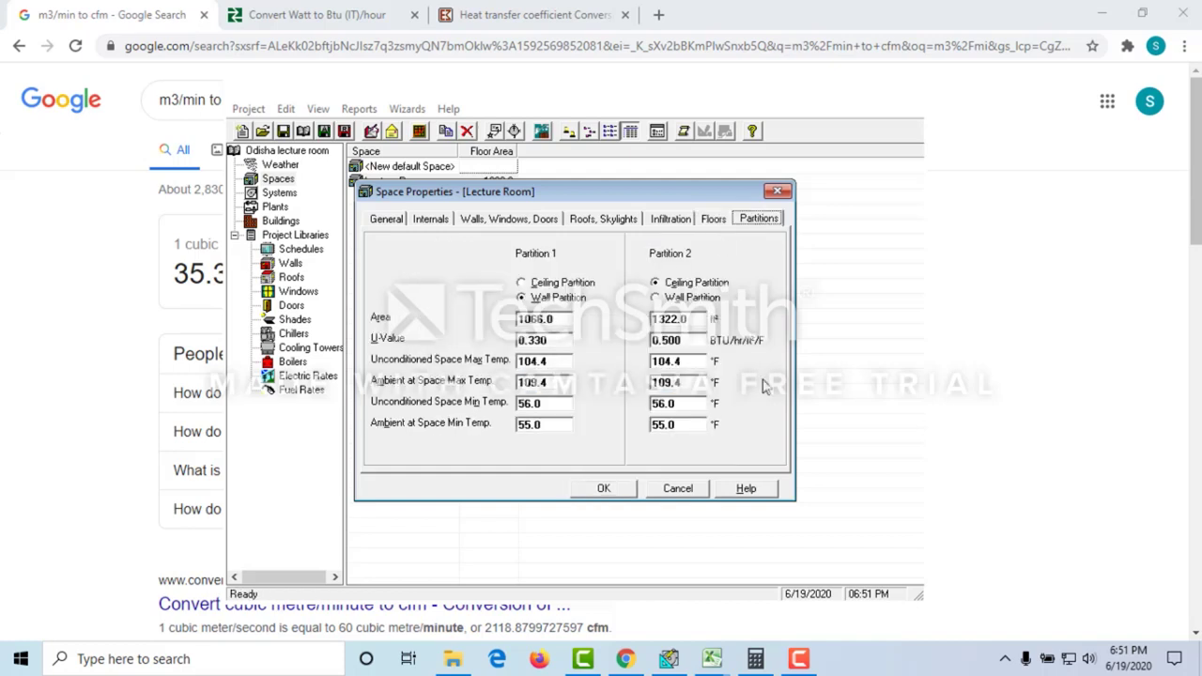
# Step: Find the 99.034 m² partition wall area in cell L40 of the 40 Seat lecture room sheet
pyautogui.click(712, 650)
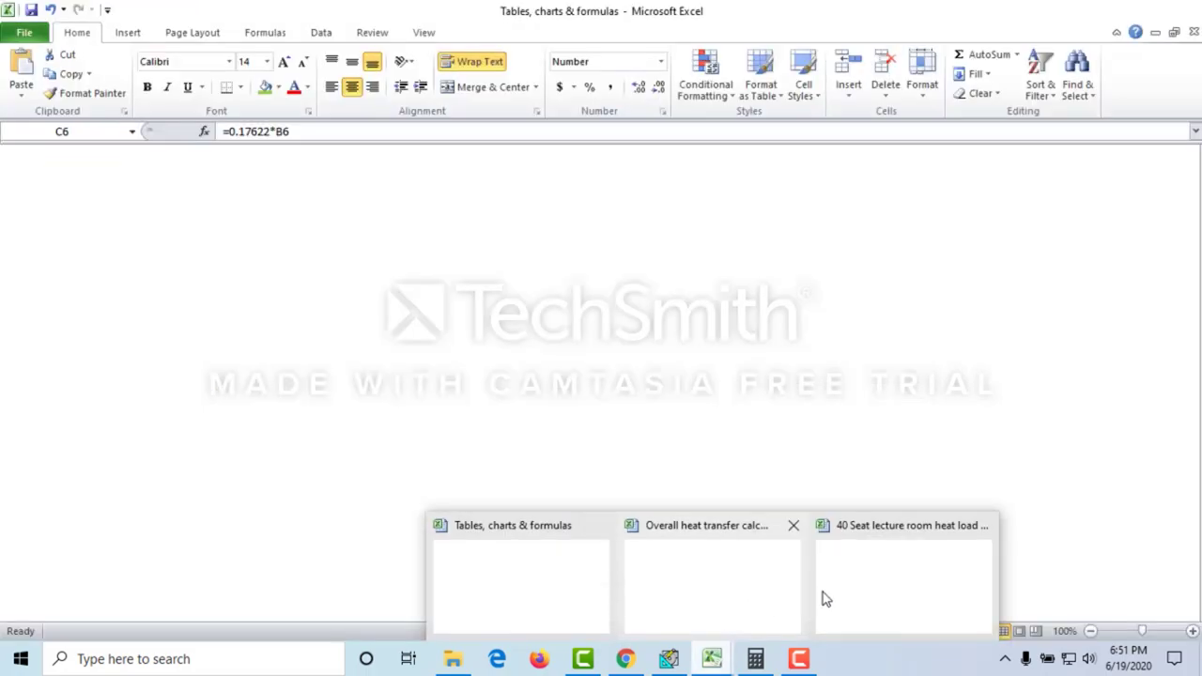
pyautogui.click(825, 599)
pyautogui.scroll(8, 817, 578)
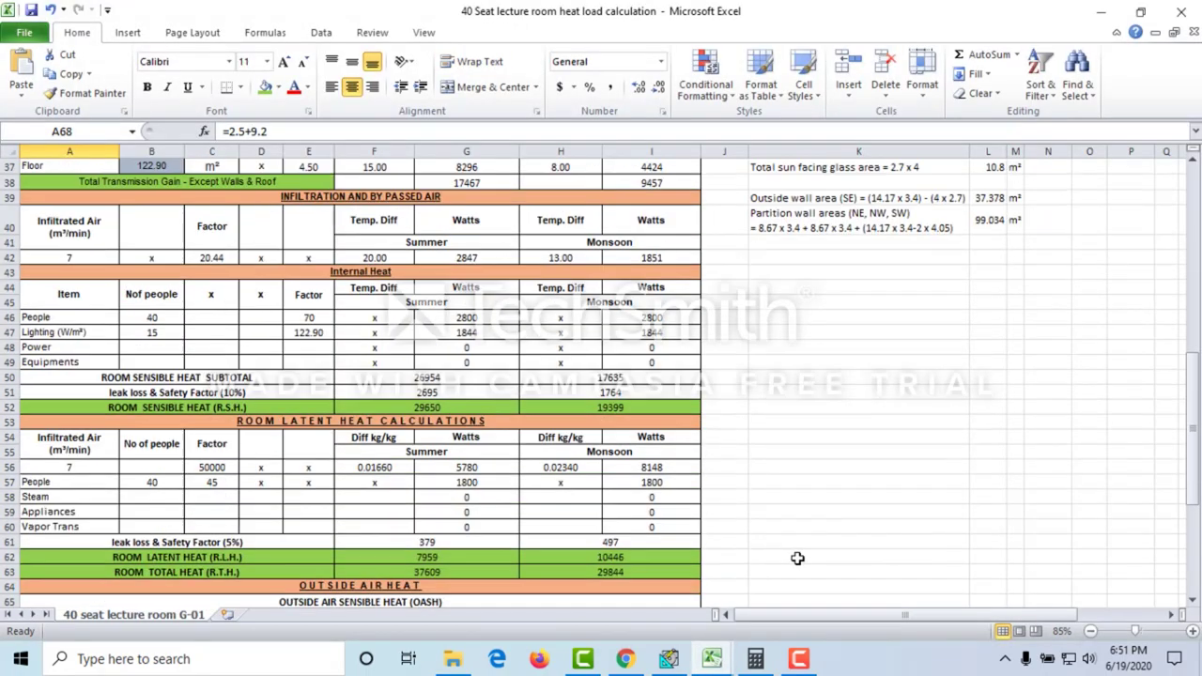
pyautogui.scroll(2, 816, 578)
pyautogui.moveTo(742, 614); pyautogui.dragTo(777, 614)
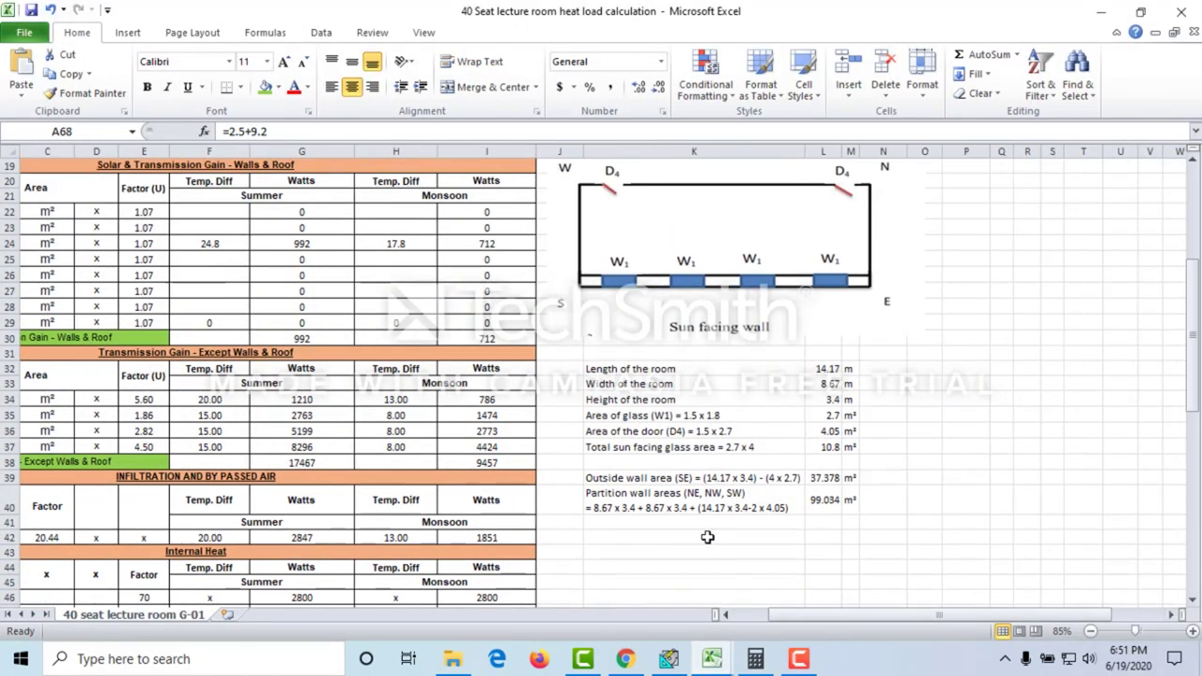
pyautogui.click(624, 501)
pyautogui.scroll(1, 706, 460)
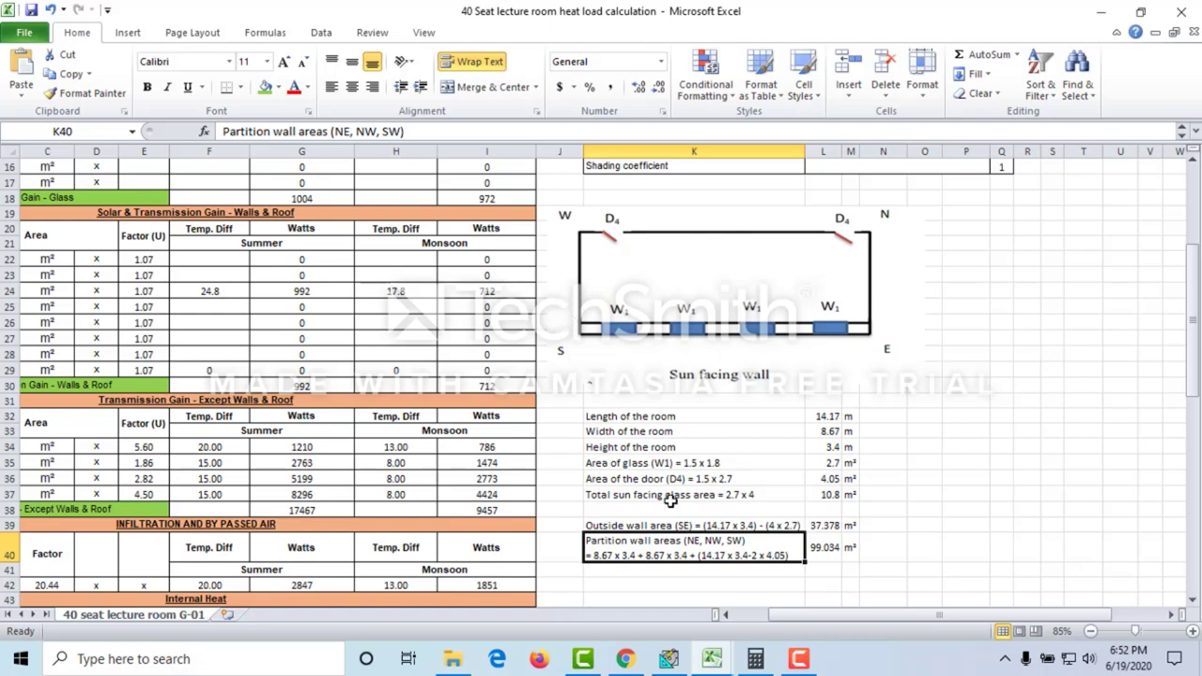
pyautogui.click(817, 554)
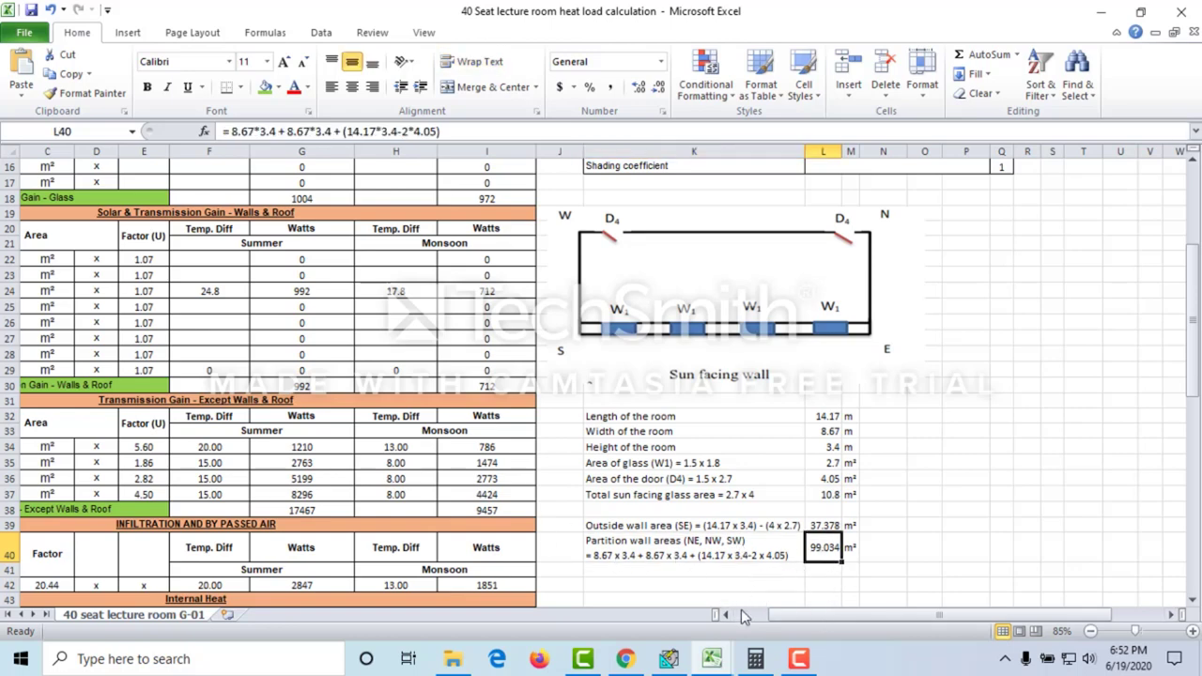
pyautogui.click(755, 658)
# Step: Multiply 99.034 by 10.76 to get 1,065.60584 ft², then return to HAP's Partitions page
pyautogui.click(447, 391)
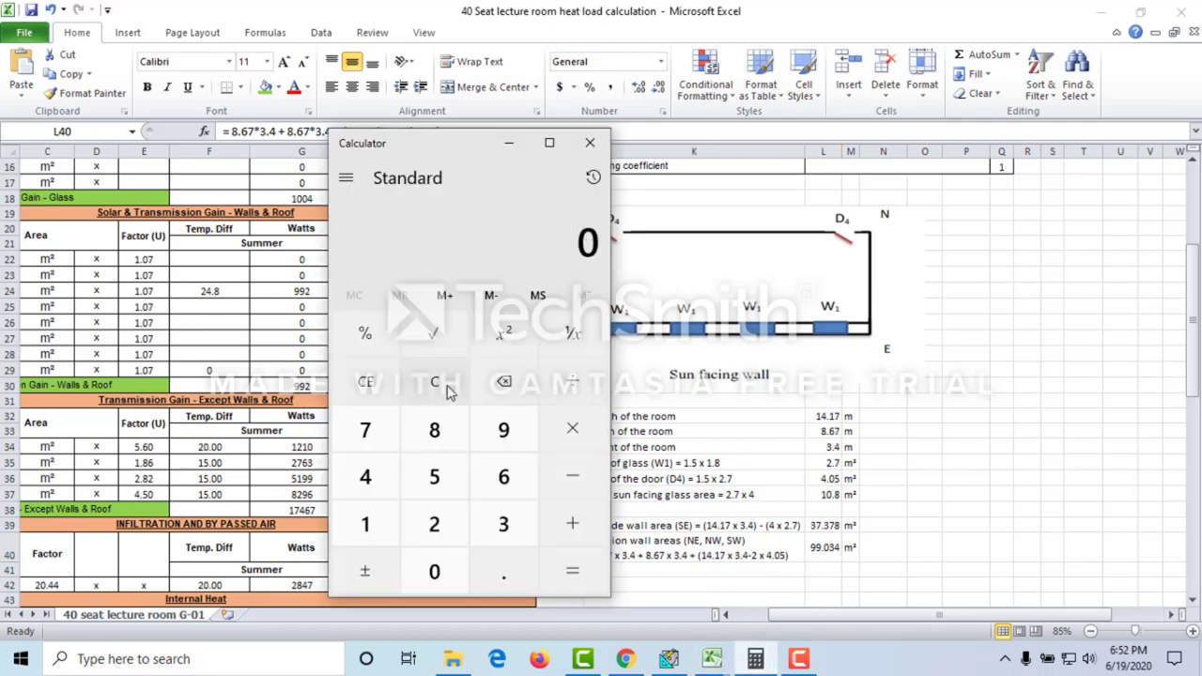
pyautogui.doubleClick(504, 429)
pyautogui.click(503, 570)
pyautogui.click(427, 572)
pyautogui.click(469, 542)
pyautogui.click(397, 477)
pyautogui.click(556, 422)
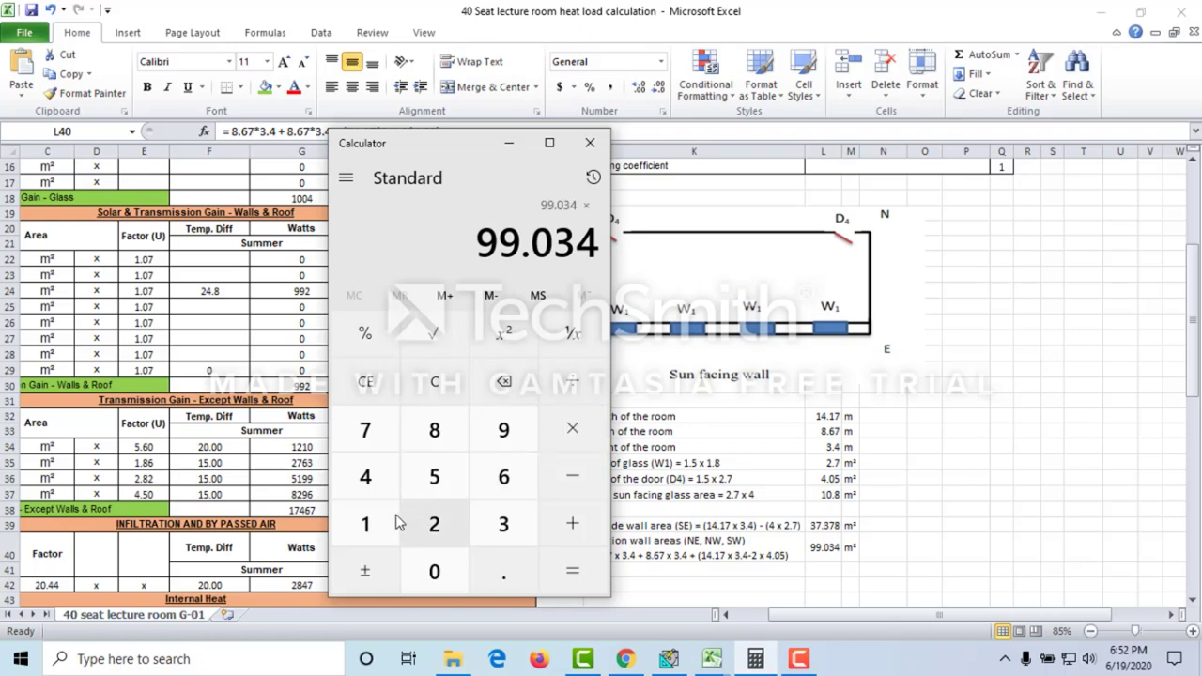
pyautogui.click(365, 524)
pyautogui.click(434, 571)
pyautogui.click(503, 570)
pyautogui.click(365, 429)
pyautogui.click(503, 476)
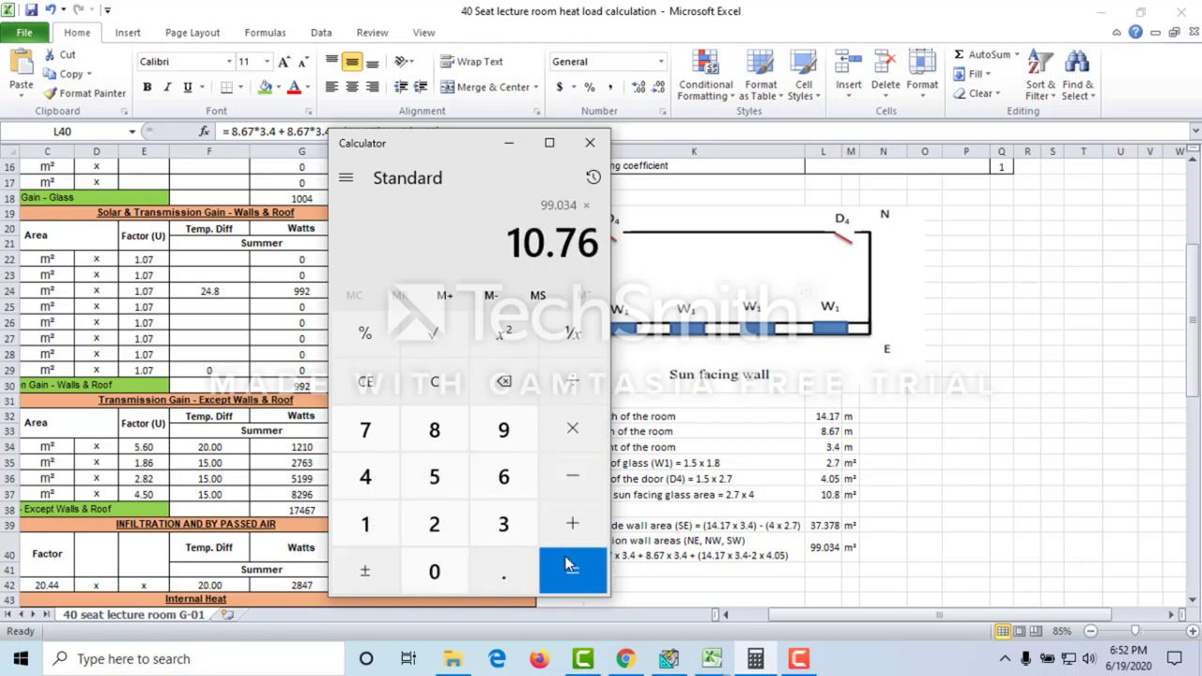
pyautogui.click(564, 564)
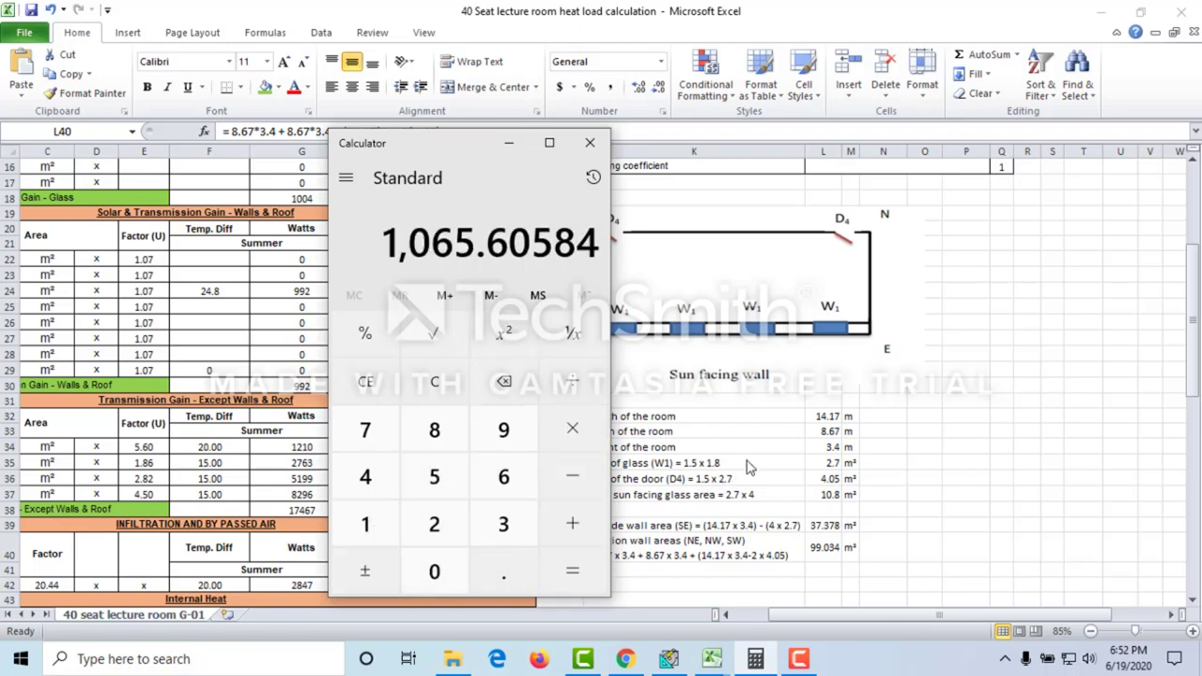
pyautogui.click(723, 535)
pyautogui.click(668, 658)
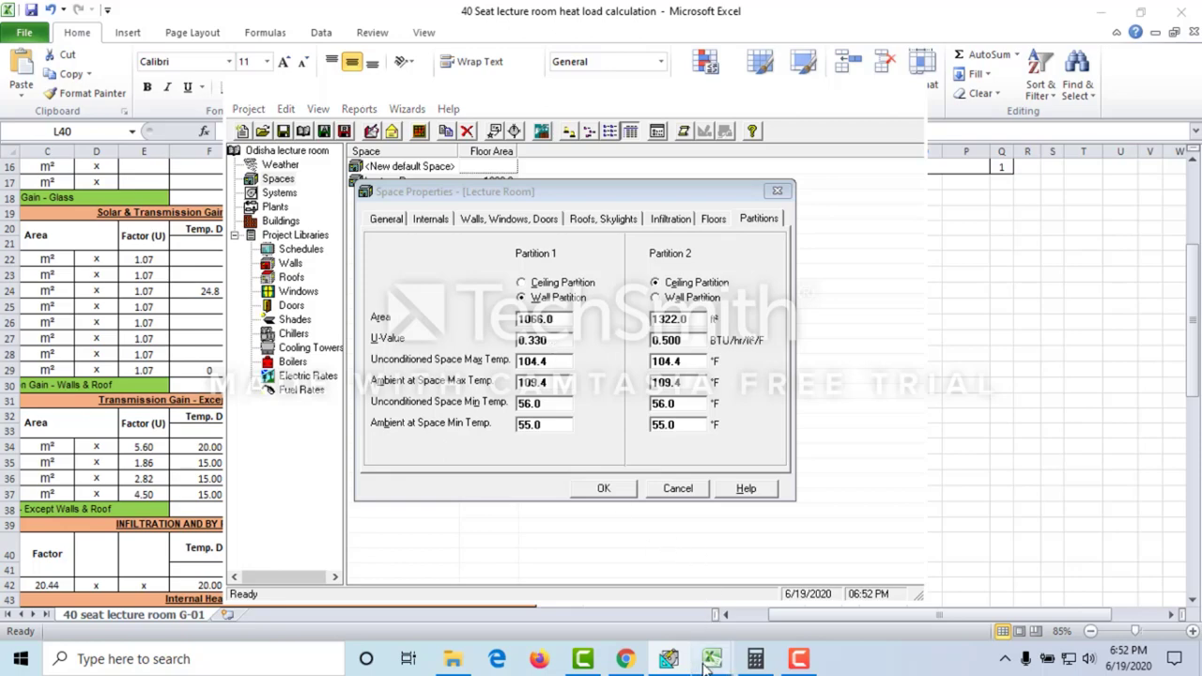
# Step: Confirm the partition wall U-value 0.33 in C4 matches HAP's Partition 1 U-value 0.330
pyautogui.moveTo(709, 663)
pyautogui.click(575, 604)
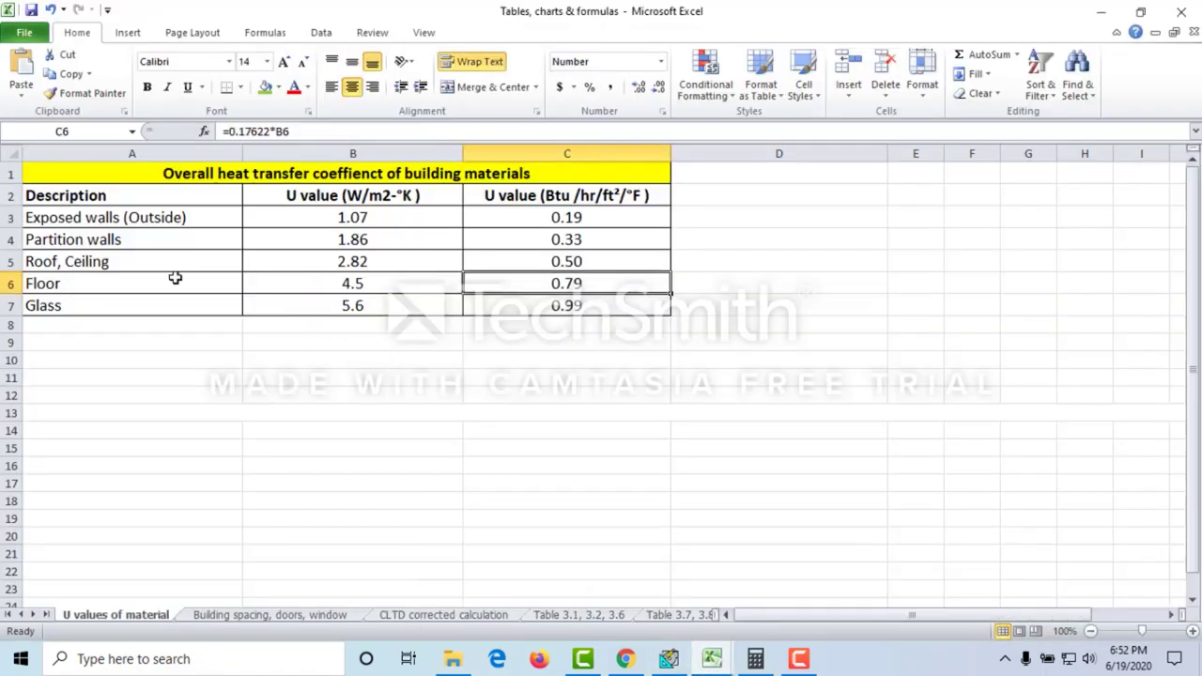
pyautogui.click(108, 238)
pyautogui.click(592, 239)
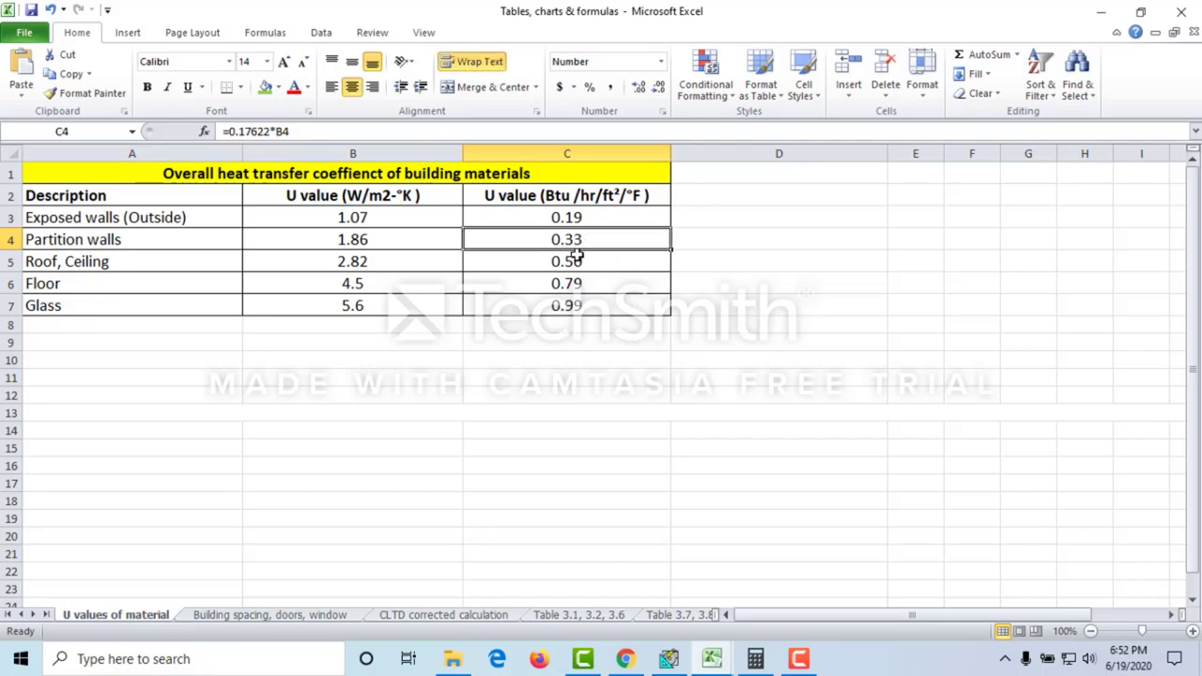
pyautogui.click(1100, 11)
pyautogui.click(543, 345)
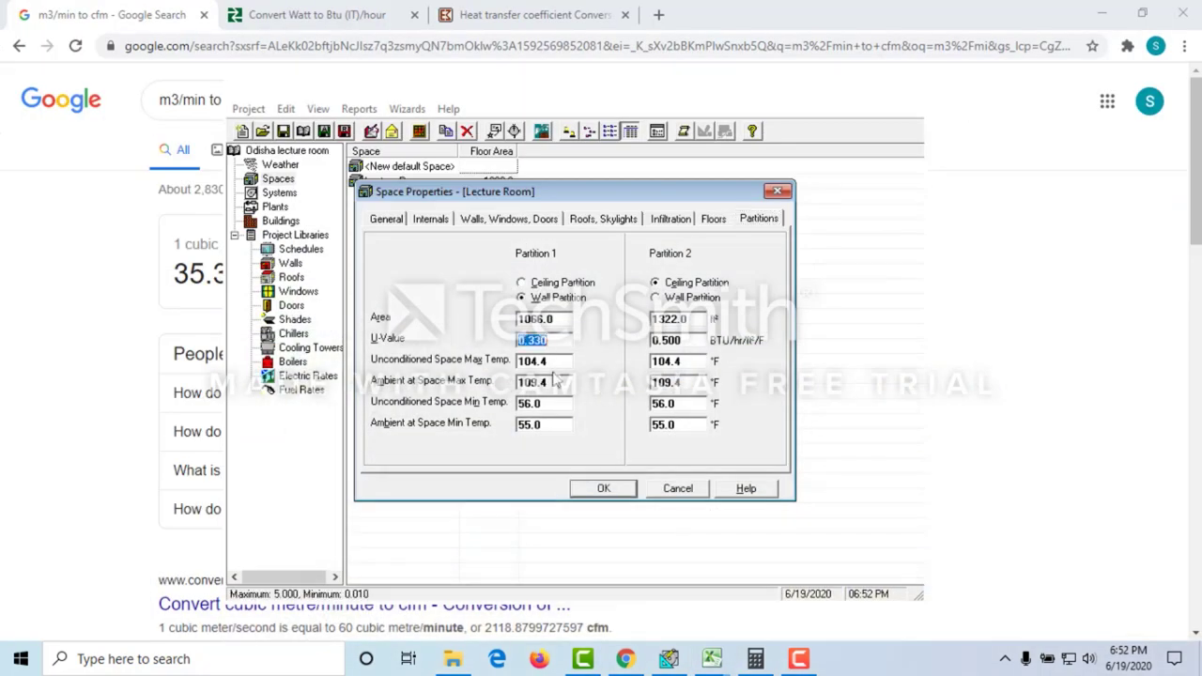
# Step: Review Partition 1 temperatures: unconditioned 104.4/56.0 °F, ambient 109.4/55.0 °F
pyautogui.click(553, 363)
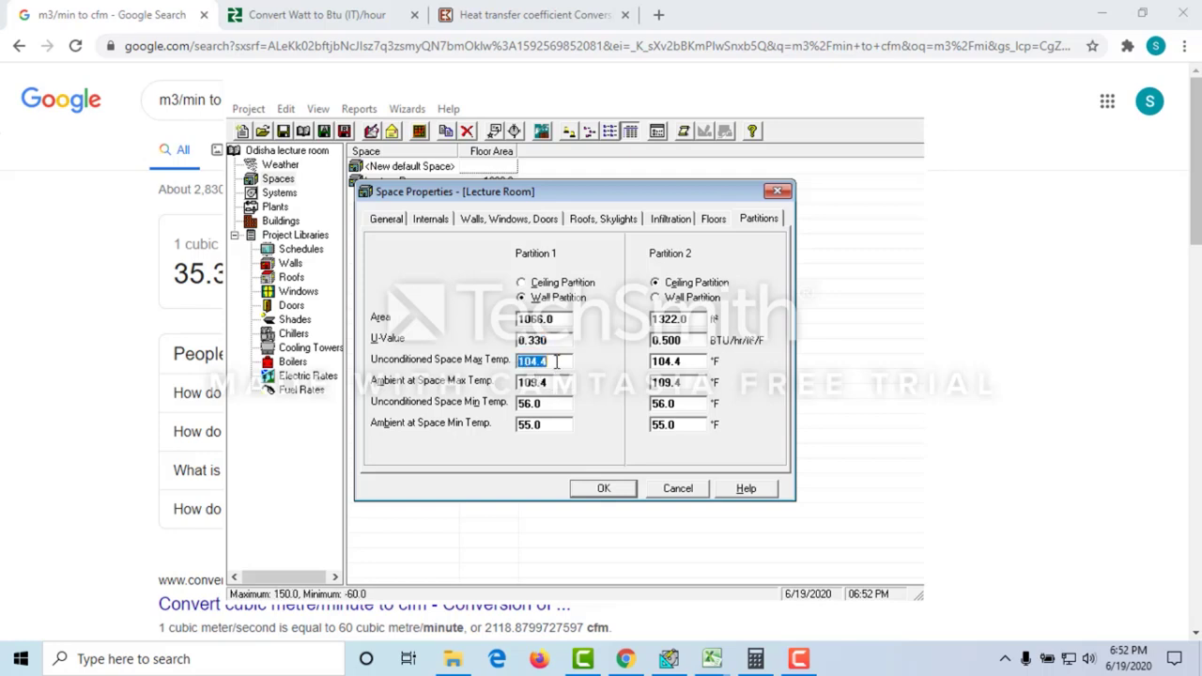
pyautogui.moveTo(521, 383); pyautogui.dragTo(552, 382)
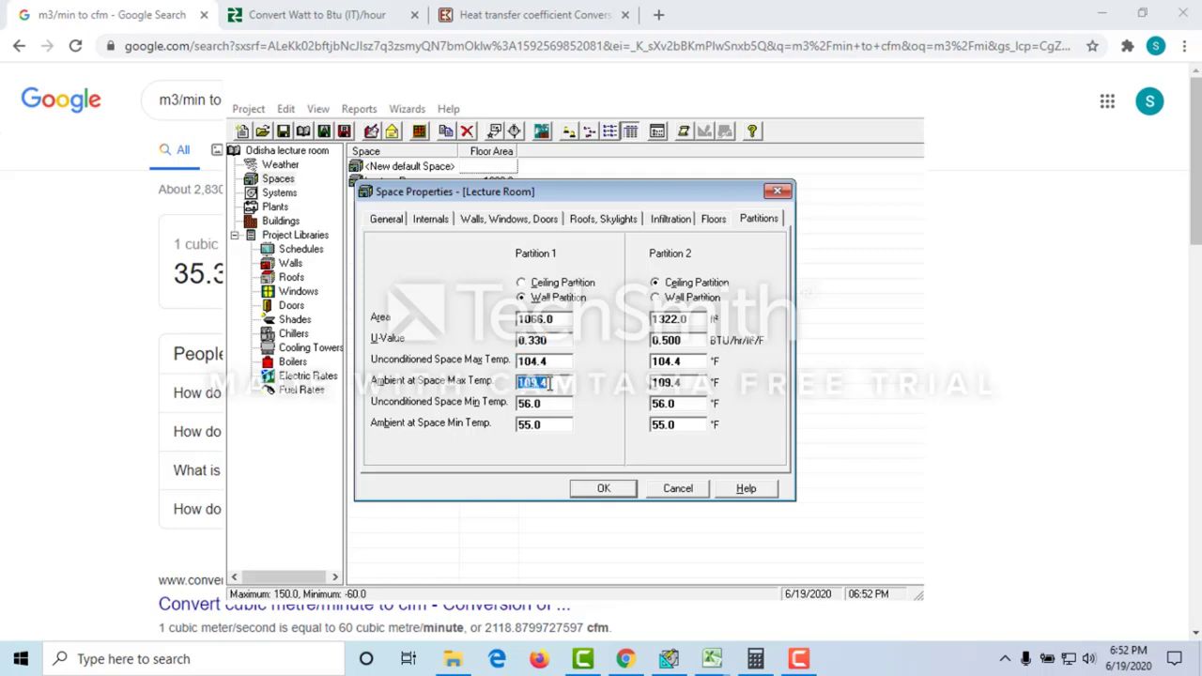
pyautogui.click(563, 363)
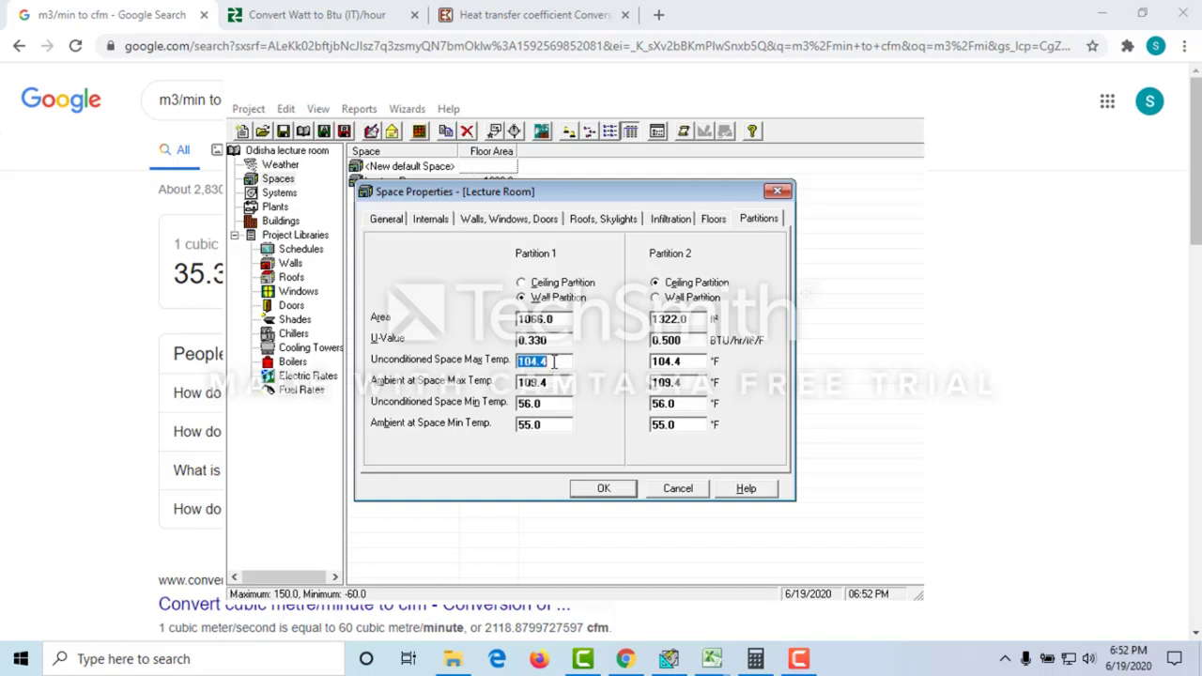
pyautogui.click(555, 382)
pyautogui.click(545, 370)
pyautogui.click(537, 406)
pyautogui.click(526, 424)
pyautogui.click(537, 403)
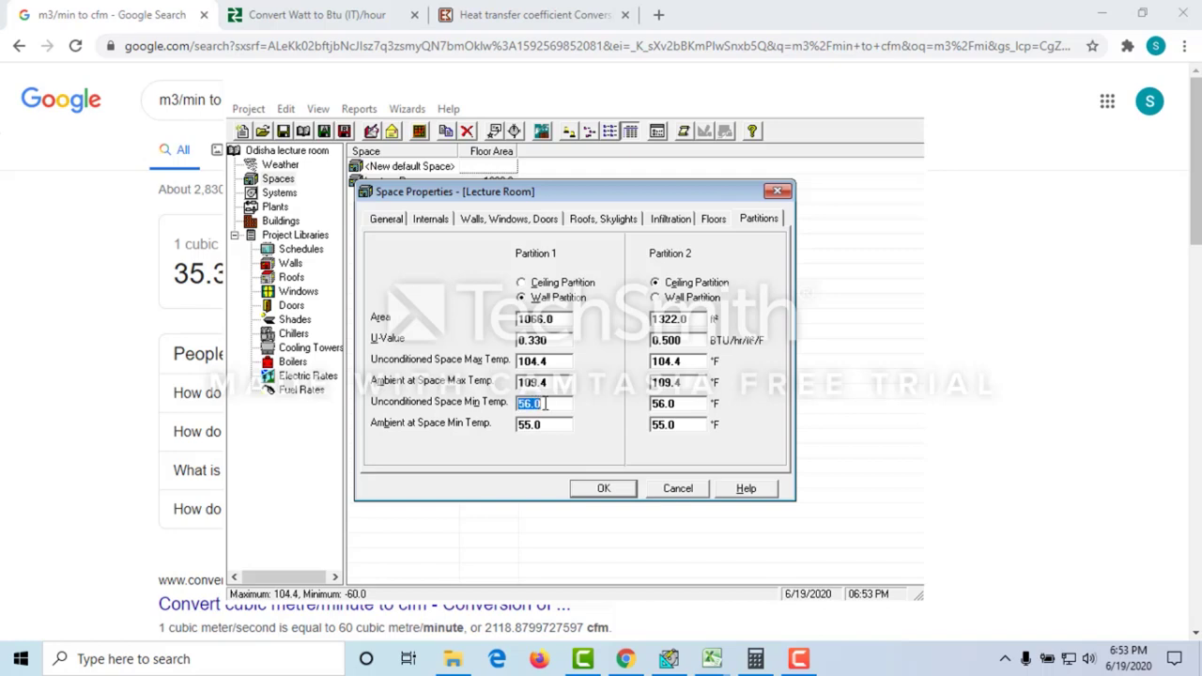
pyautogui.moveTo(540, 426); pyautogui.dragTo(518, 424)
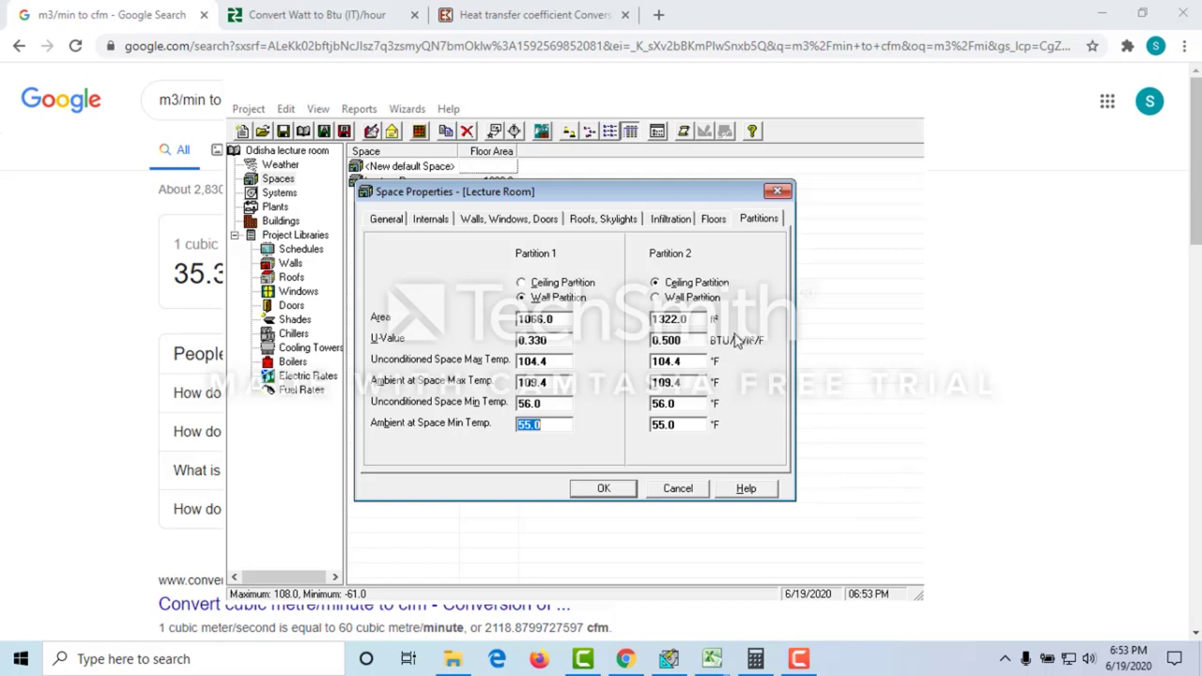
# Step: Verify Partition 2's 1322.0 ft² area and 0.500 U-value against Excel's 0.50, then accept
pyautogui.doubleClick(688, 320)
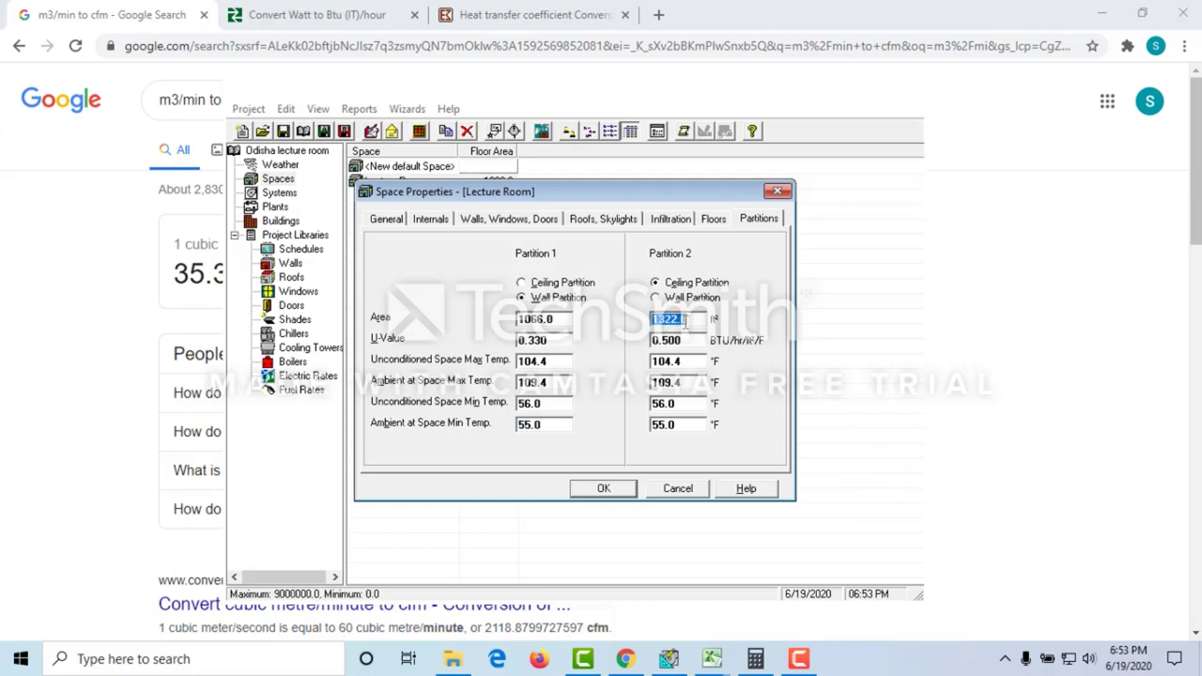
pyautogui.doubleClick(690, 343)
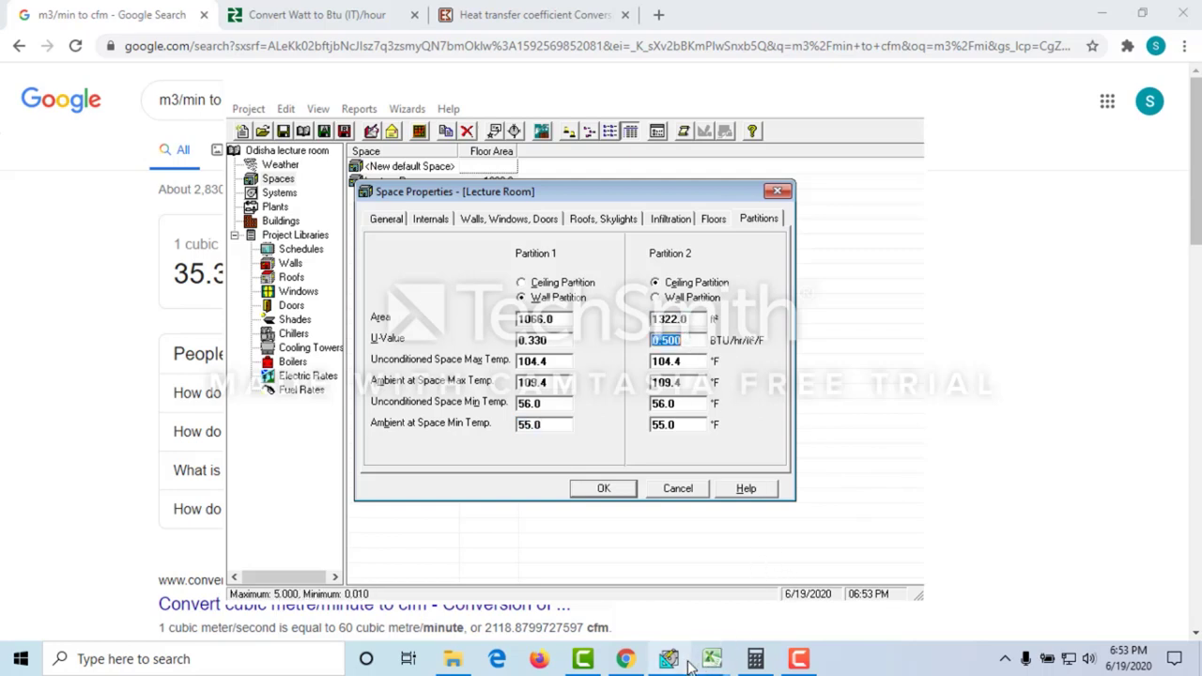
pyautogui.moveTo(712, 658)
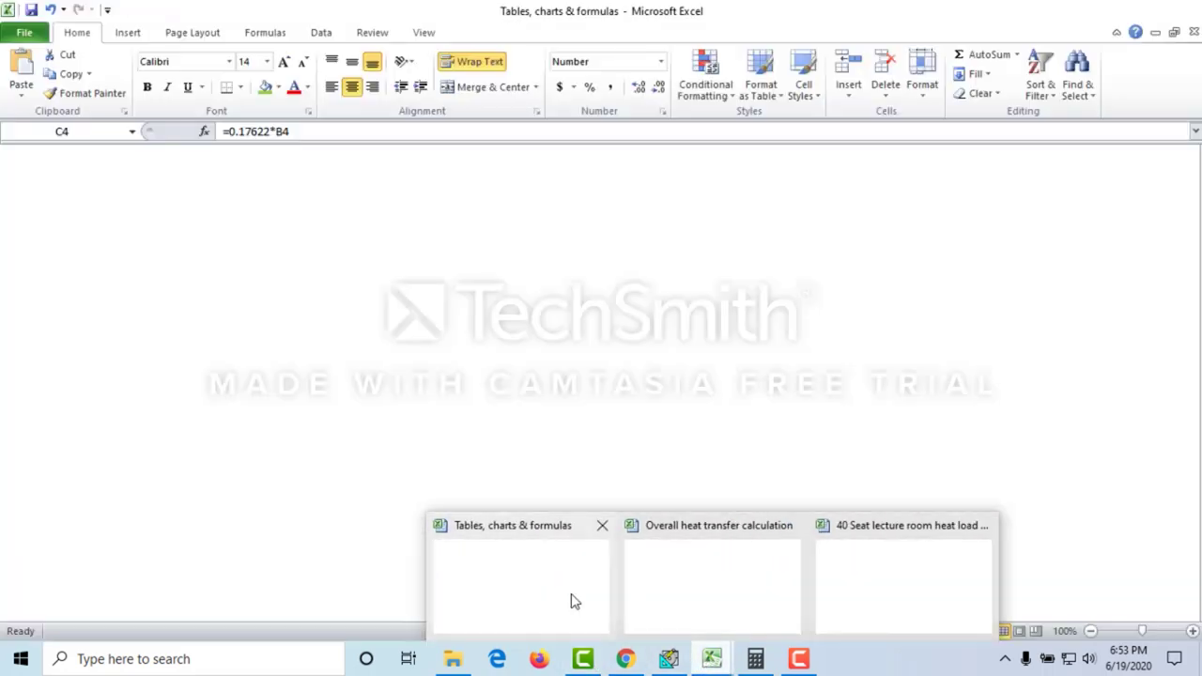
pyautogui.click(574, 600)
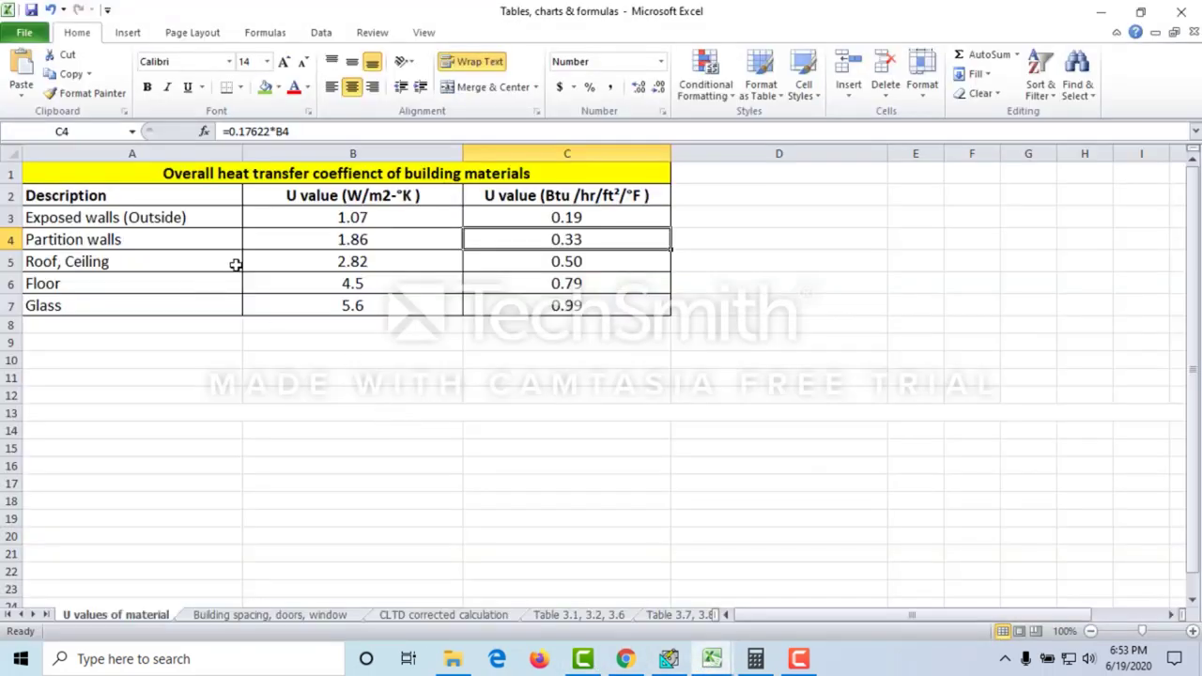
pyautogui.click(545, 265)
pyautogui.click(1100, 12)
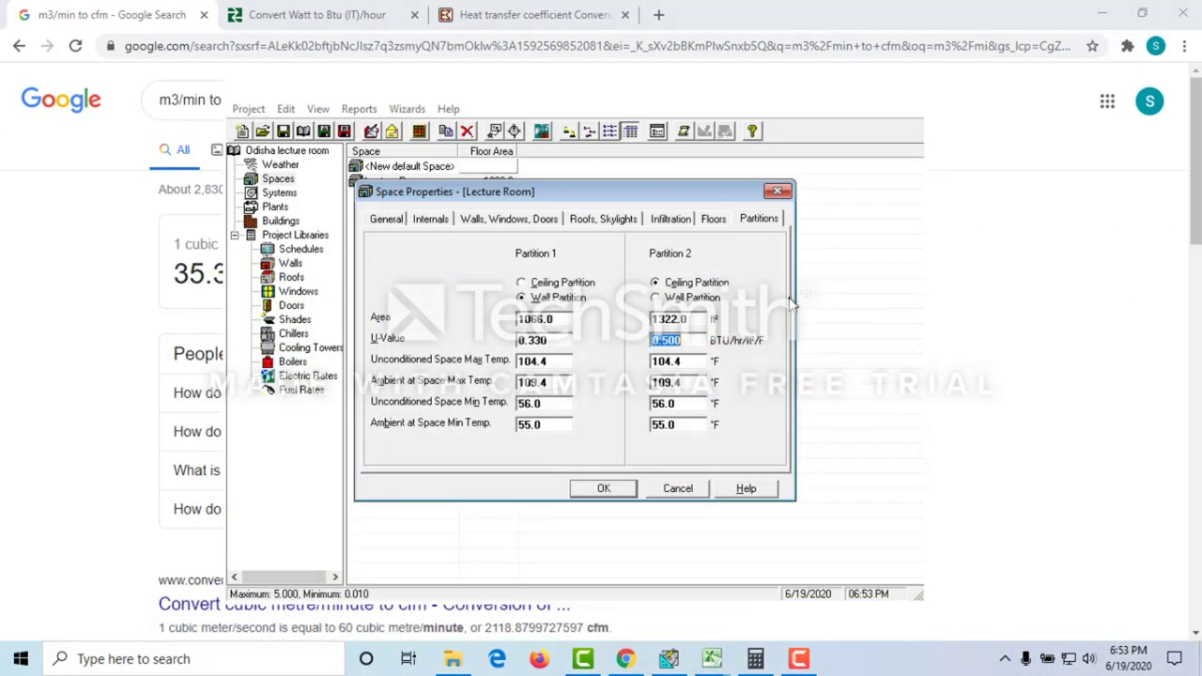
pyautogui.click(693, 366)
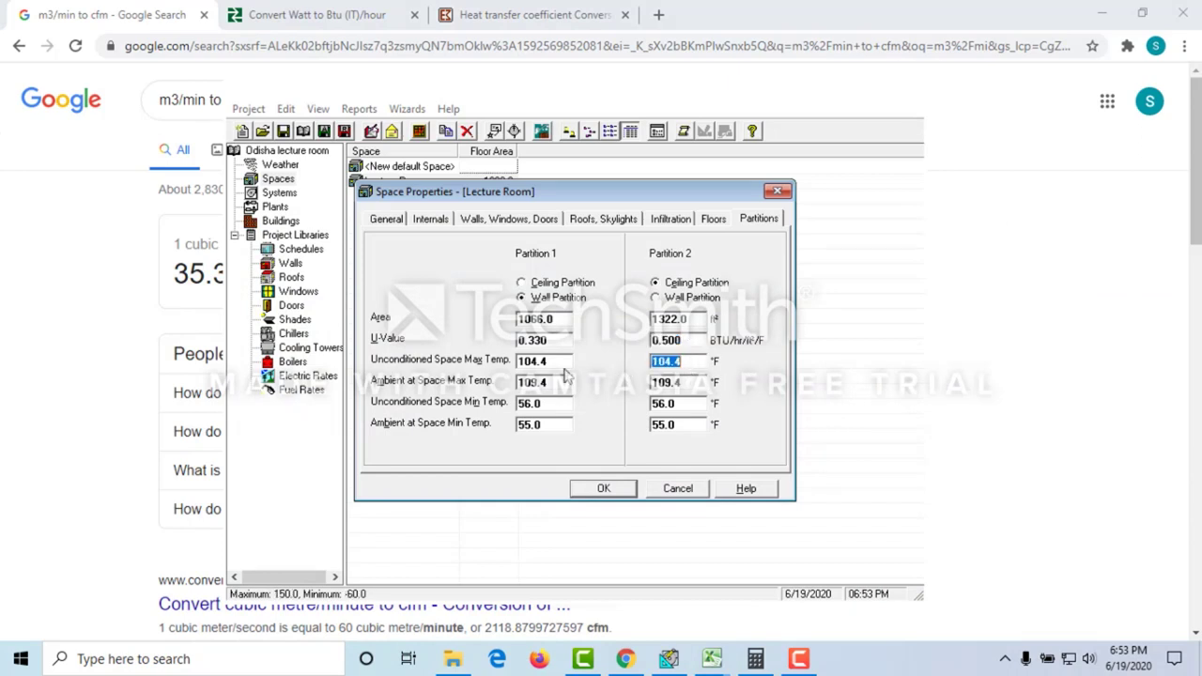
pyautogui.click(672, 382)
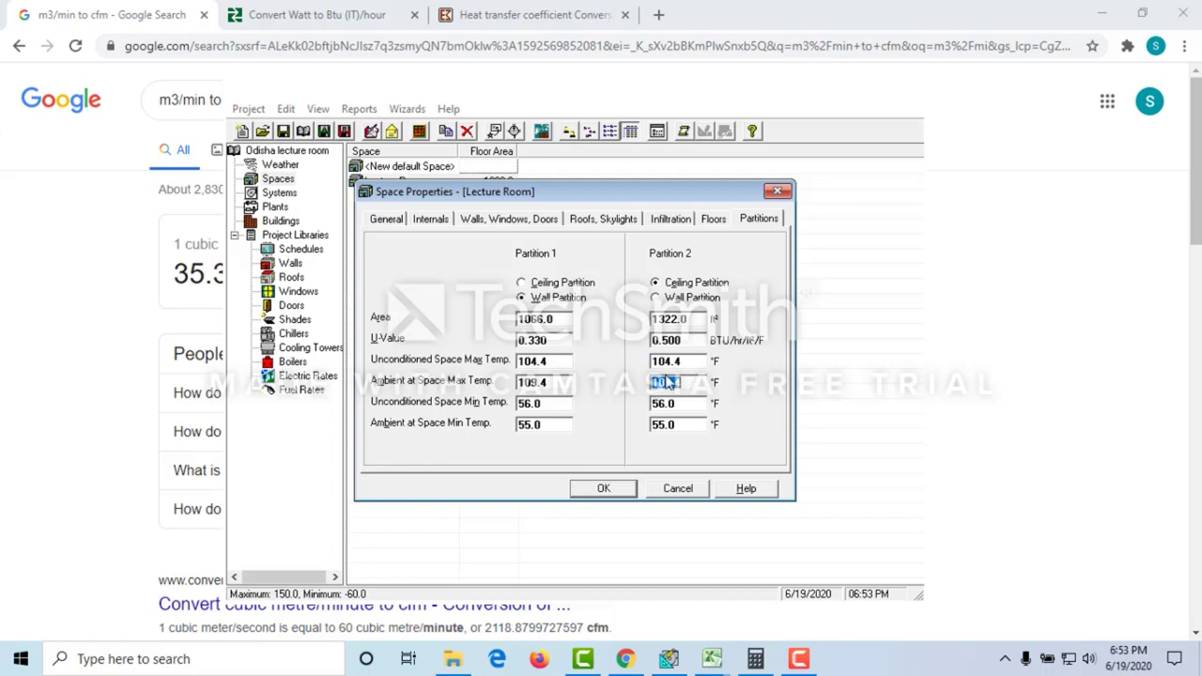
pyautogui.click(620, 498)
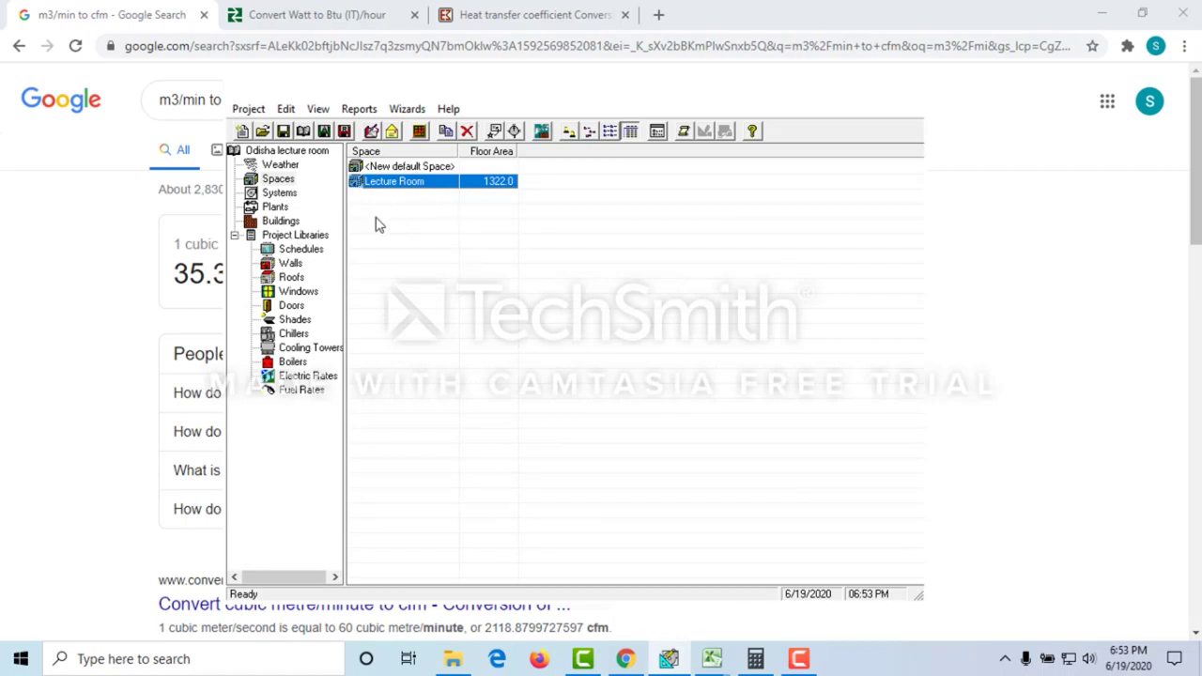
# Step: Open the Lecture Room AC air system from the Systems list
pyautogui.click(272, 195)
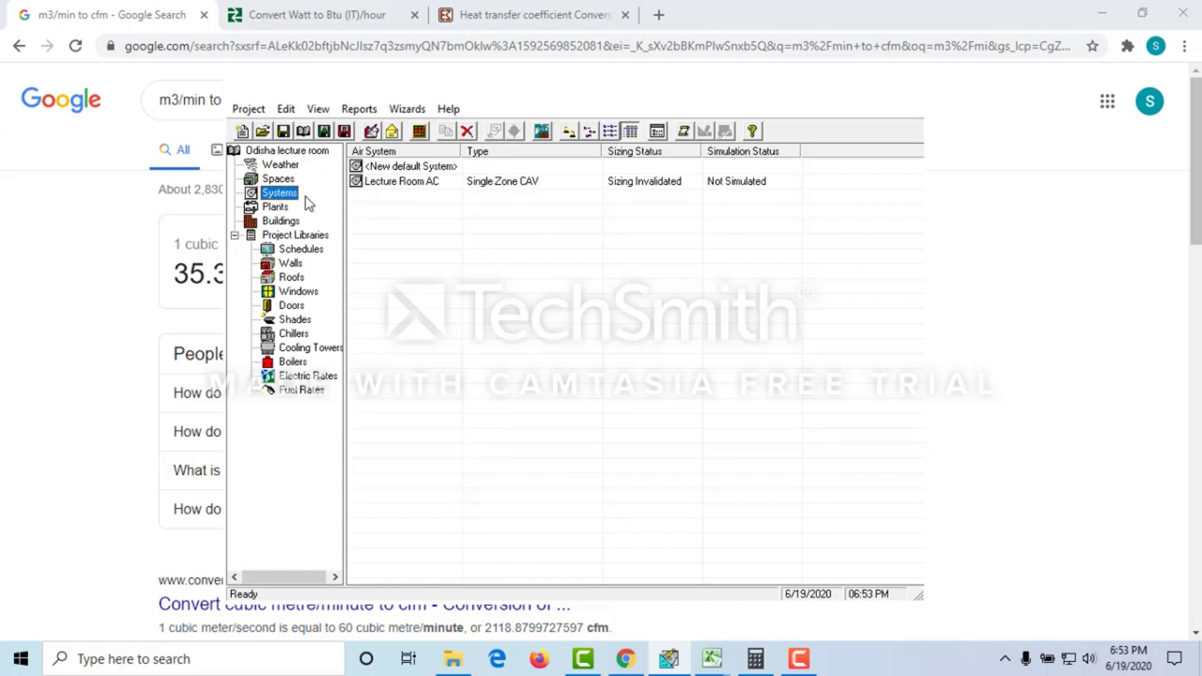
pyautogui.doubleClick(405, 185)
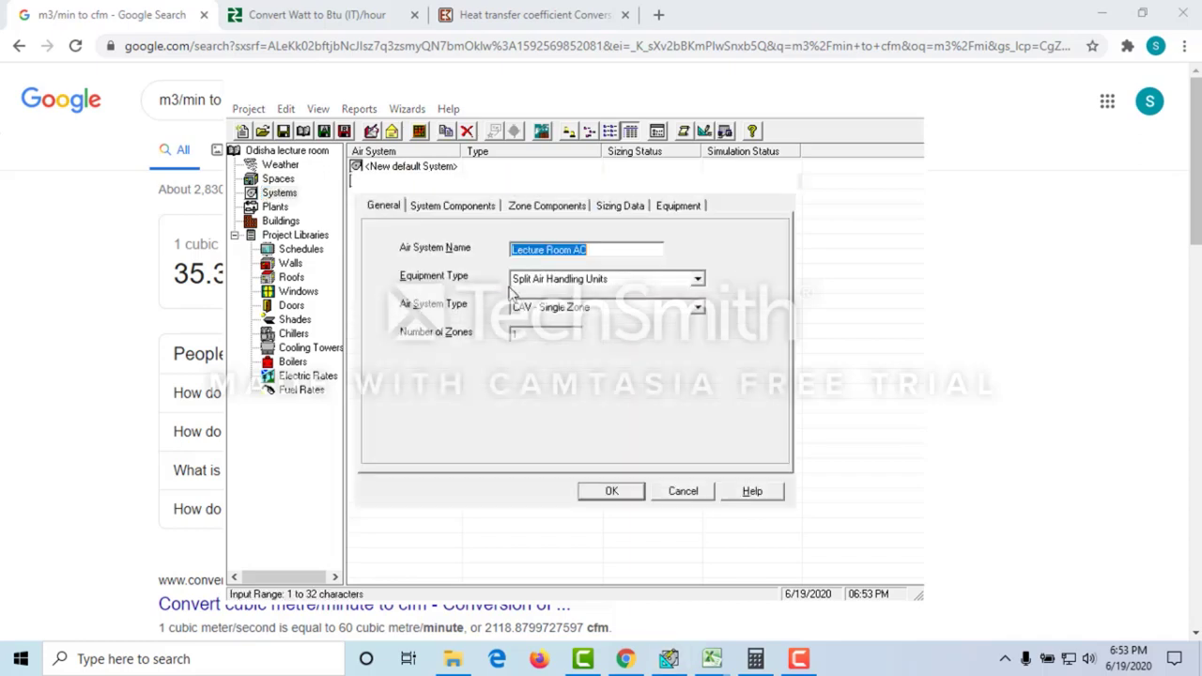
pyautogui.moveTo(607, 252); pyautogui.dragTo(514, 248)
# Step: Set equipment type to Split Air Handling Units and system type to CAV - Single Zone
pyautogui.click(696, 279)
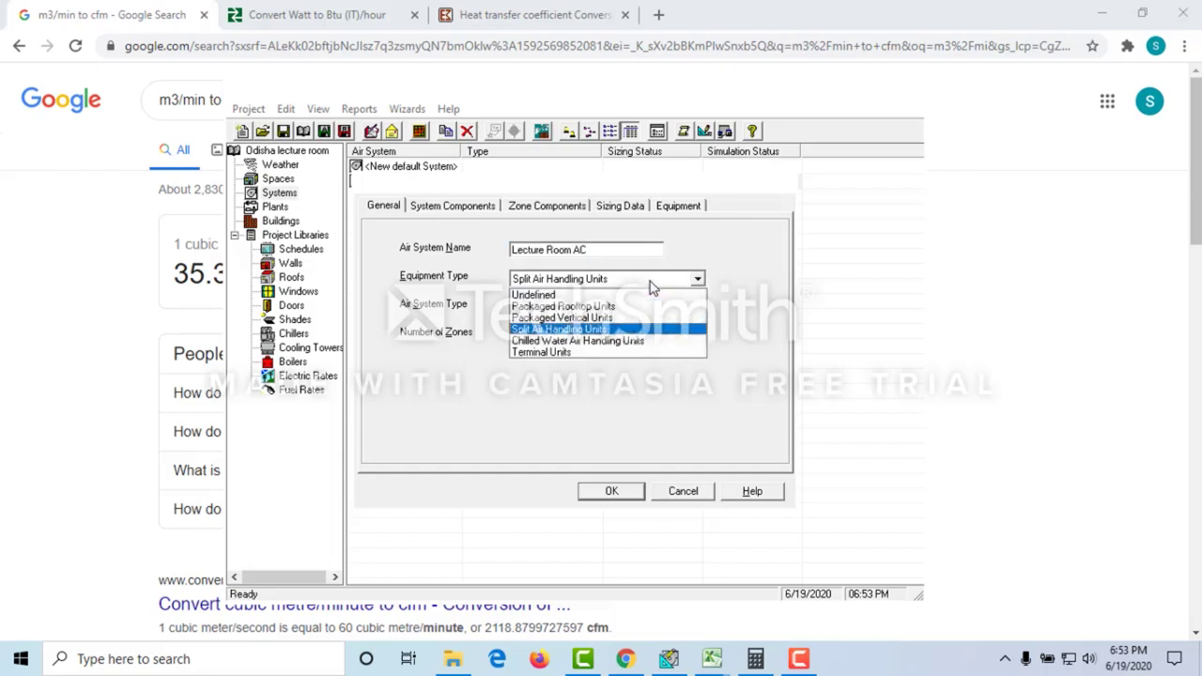
pyautogui.click(642, 332)
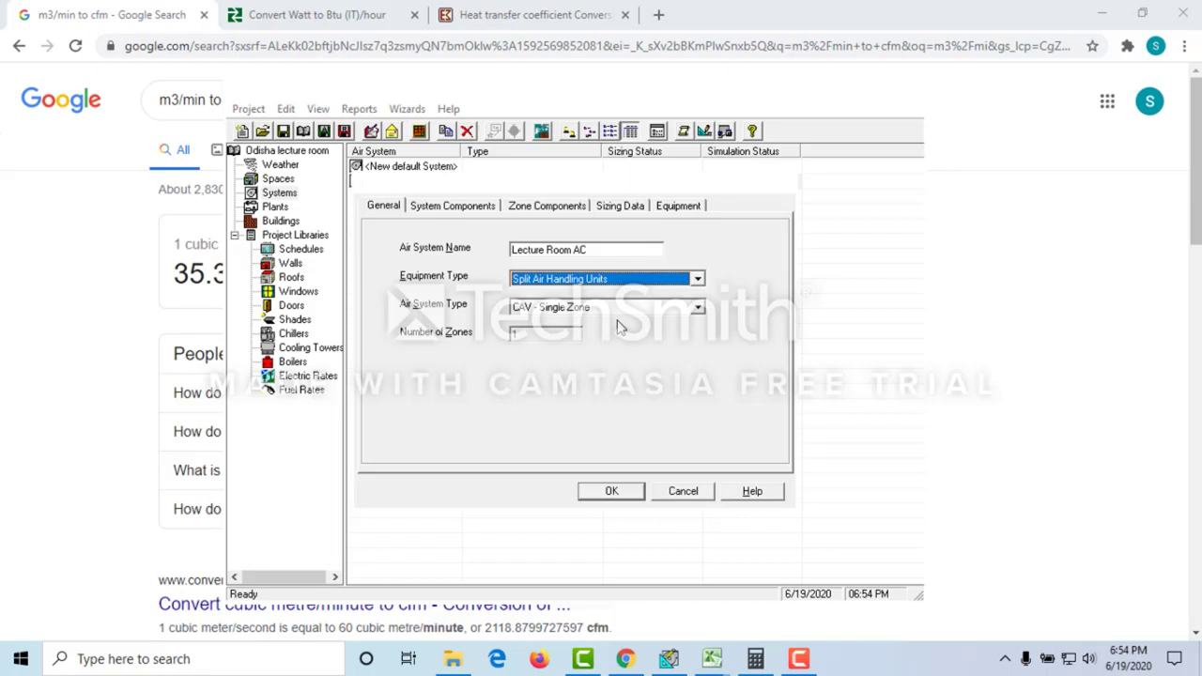
pyautogui.click(663, 309)
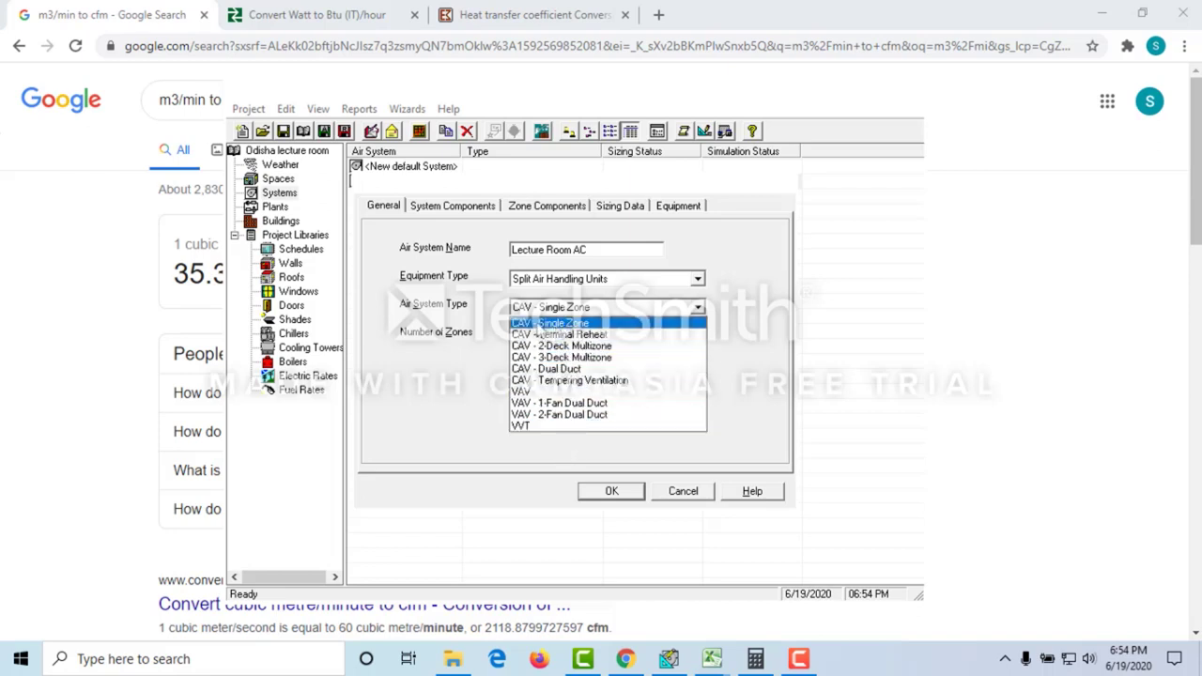
pyautogui.click(588, 323)
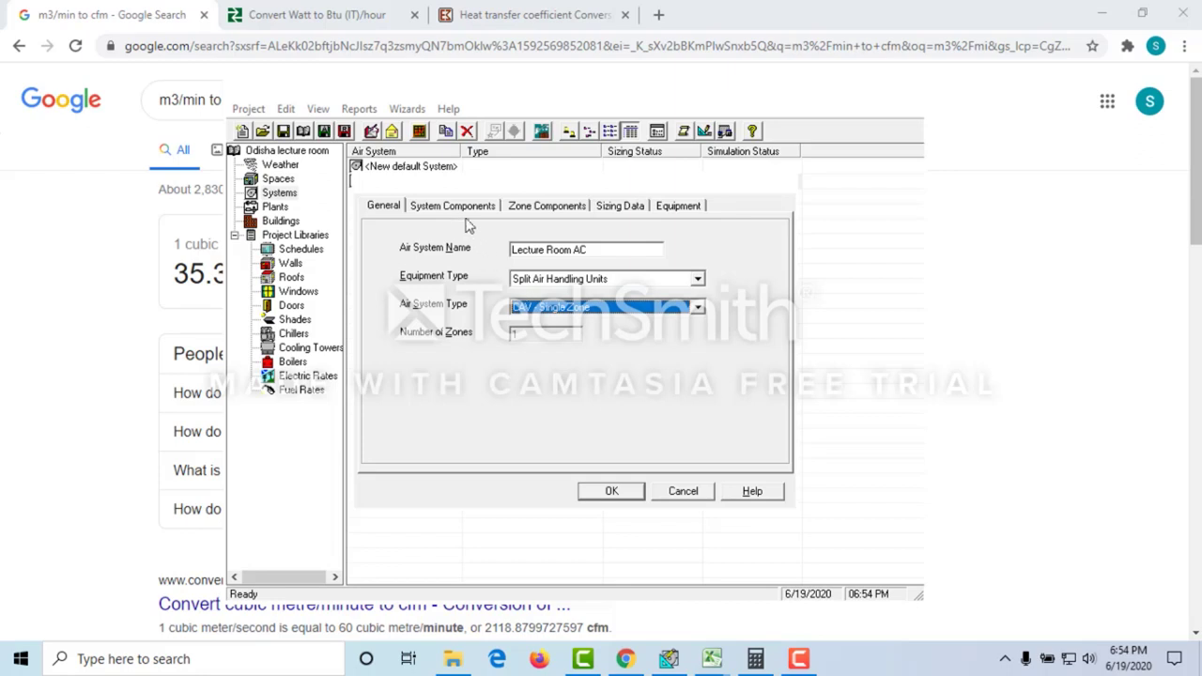
pyautogui.click(460, 209)
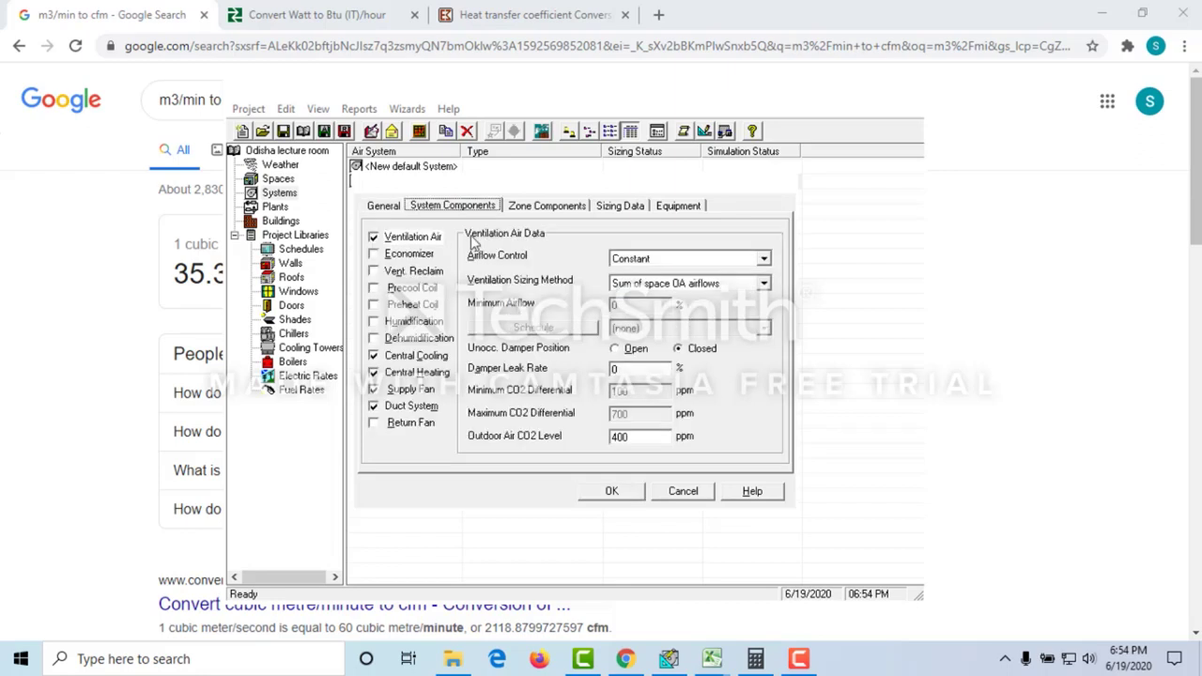
# Step: Keep Constant ventilation airflow control and set the damper leak rate to 5%
pyautogui.click(763, 260)
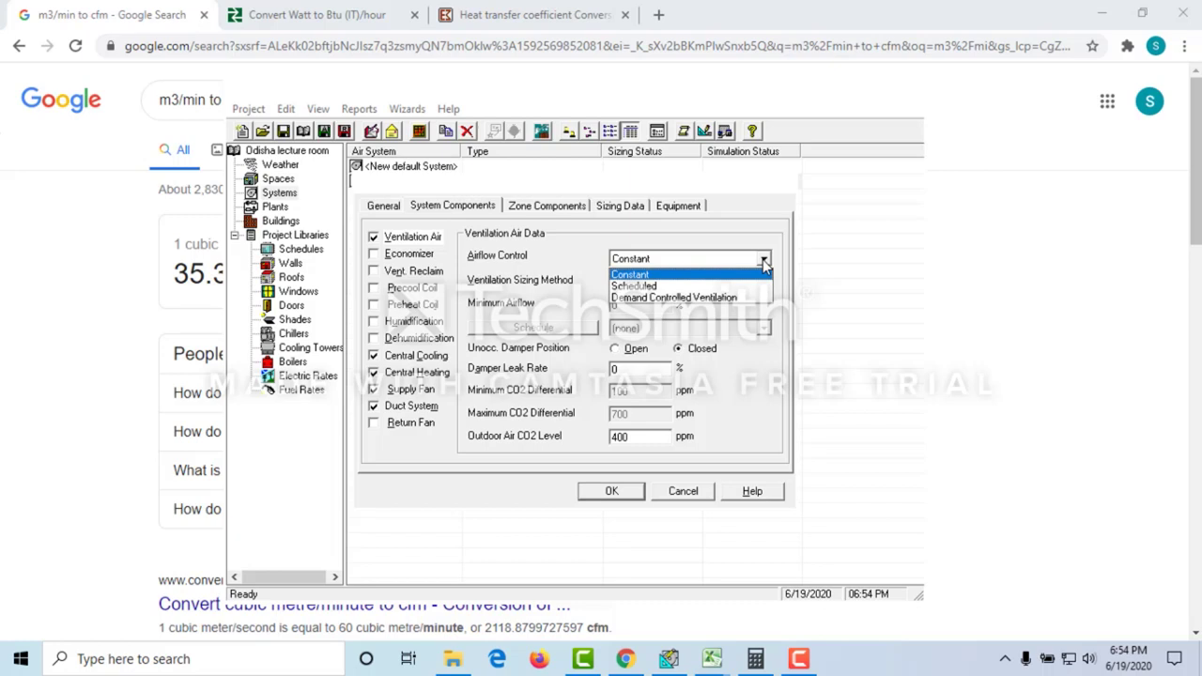
pyautogui.click(632, 275)
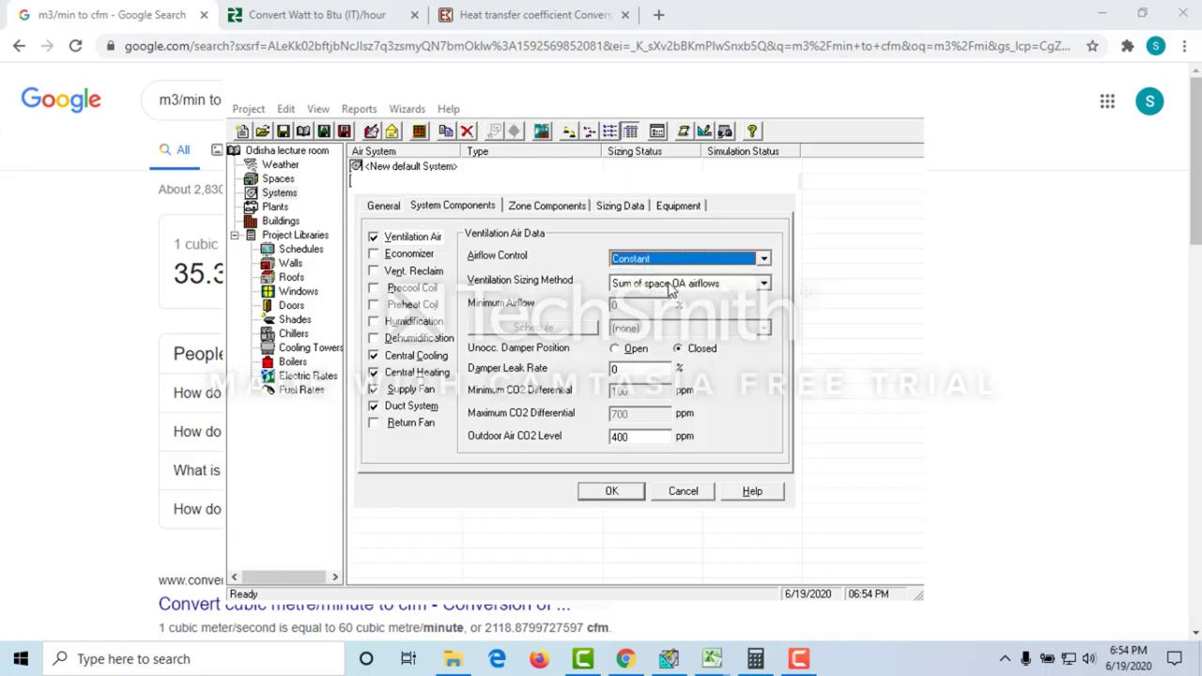
pyautogui.click(654, 369)
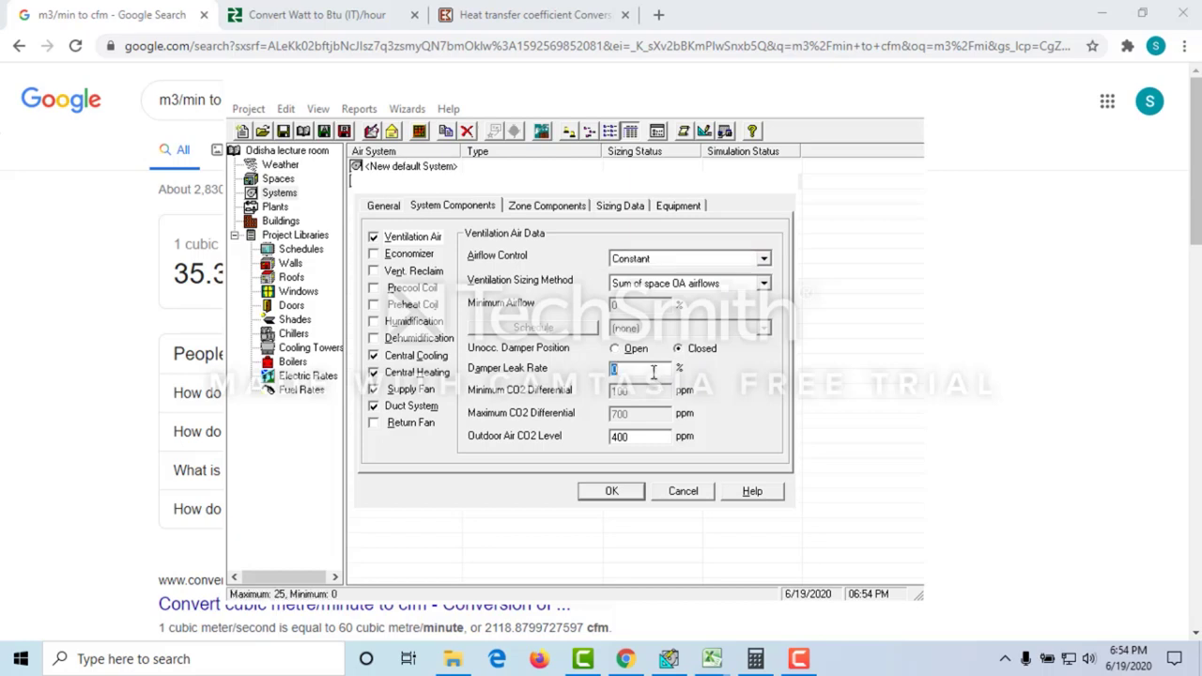
pyautogui.write('5')
pyautogui.click(627, 435)
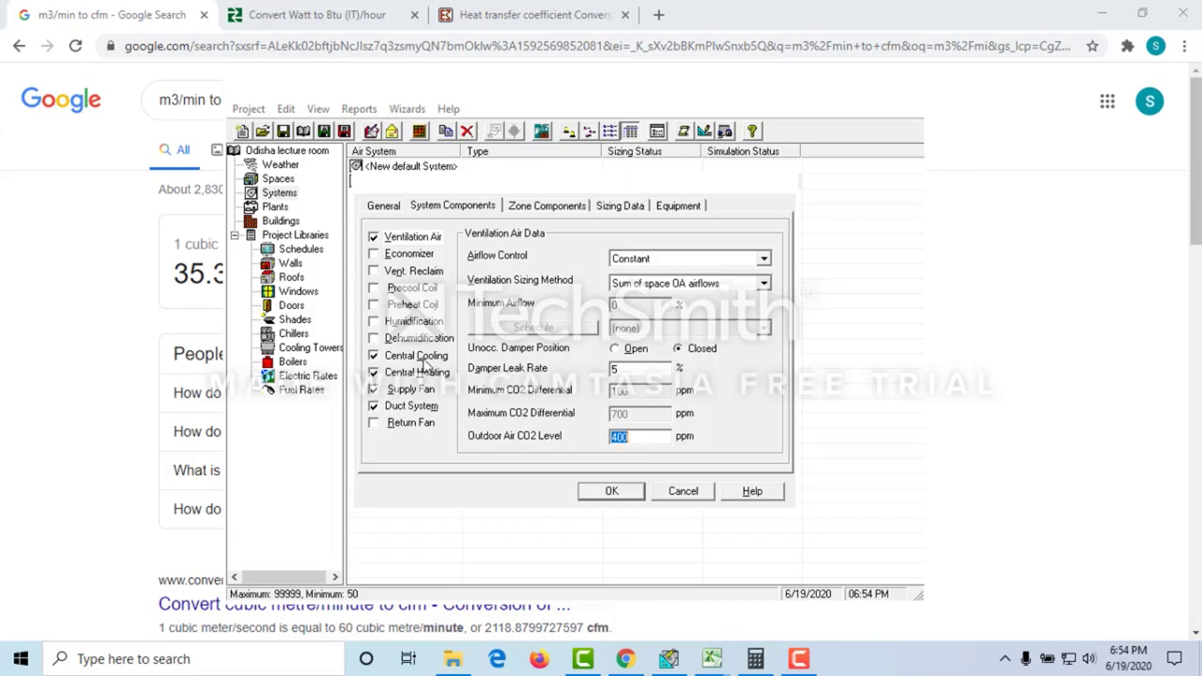
pyautogui.click(421, 357)
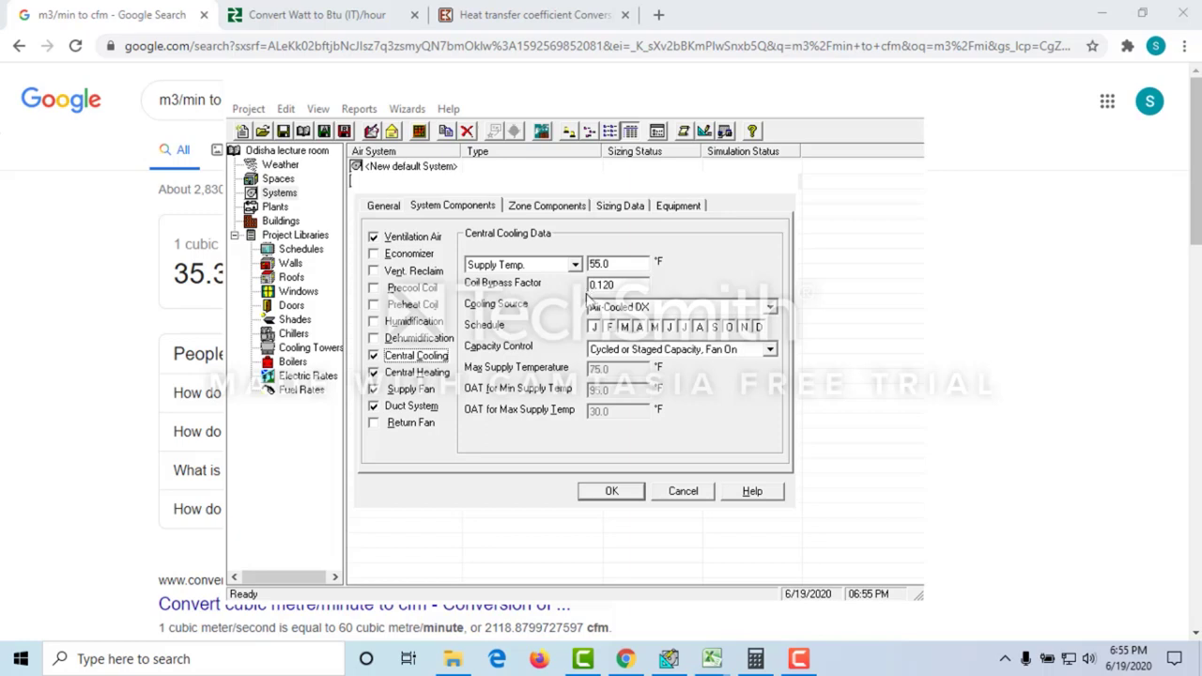
# Step: Review central cooling and heating data, leaving the 0.120 coil bypass factor unchanged
pyautogui.click(628, 285)
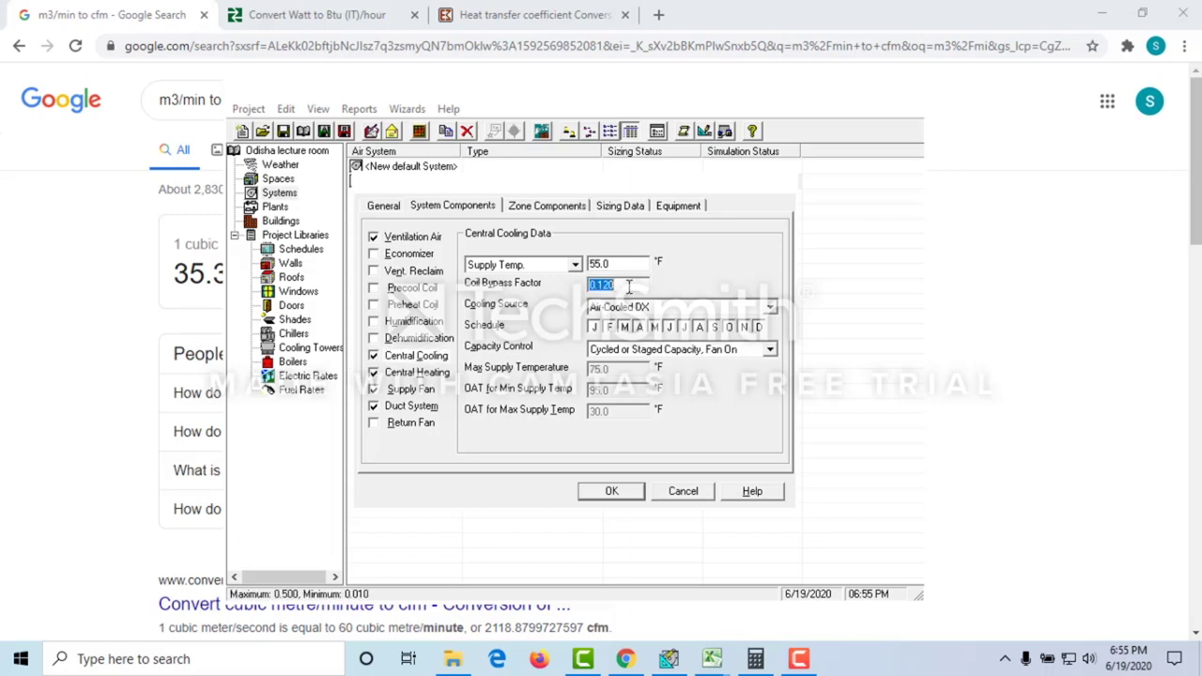
pyautogui.click(628, 285)
pyautogui.click(418, 376)
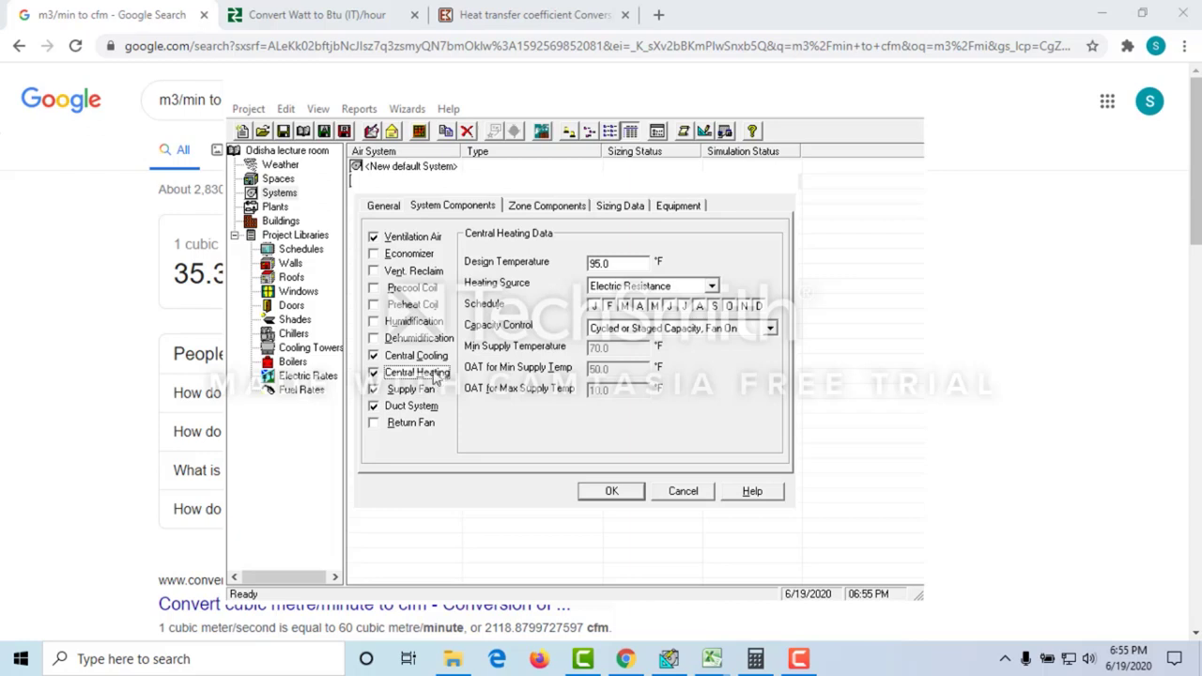
pyautogui.click(424, 356)
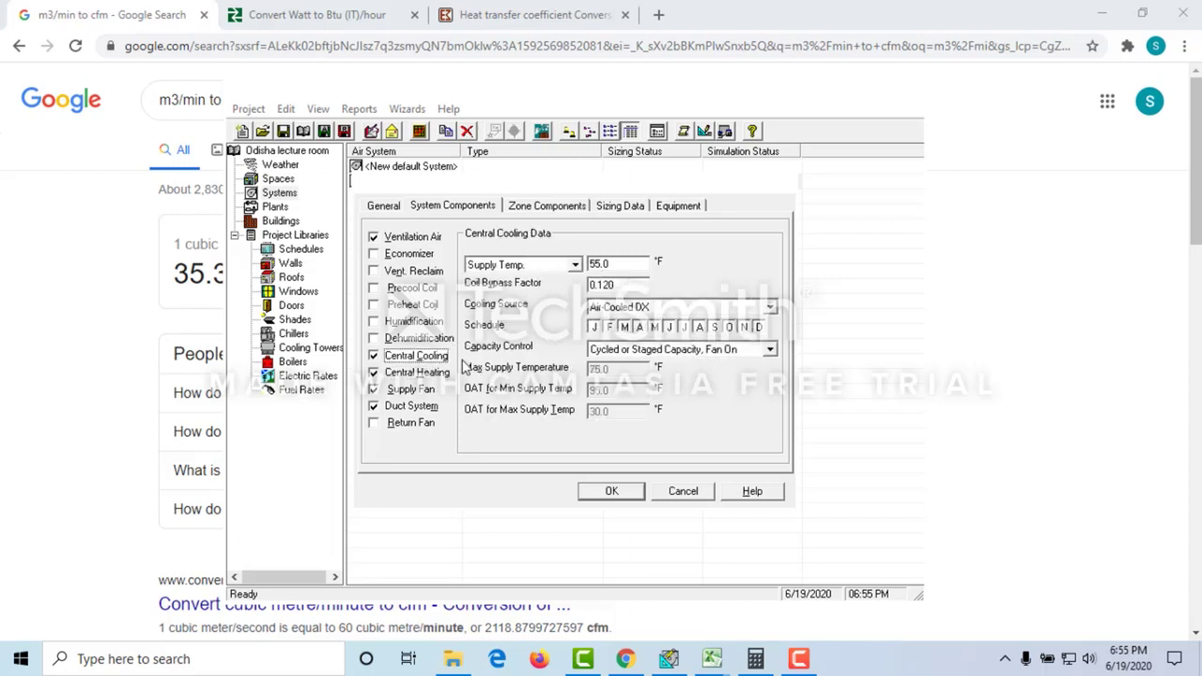
pyautogui.click(410, 389)
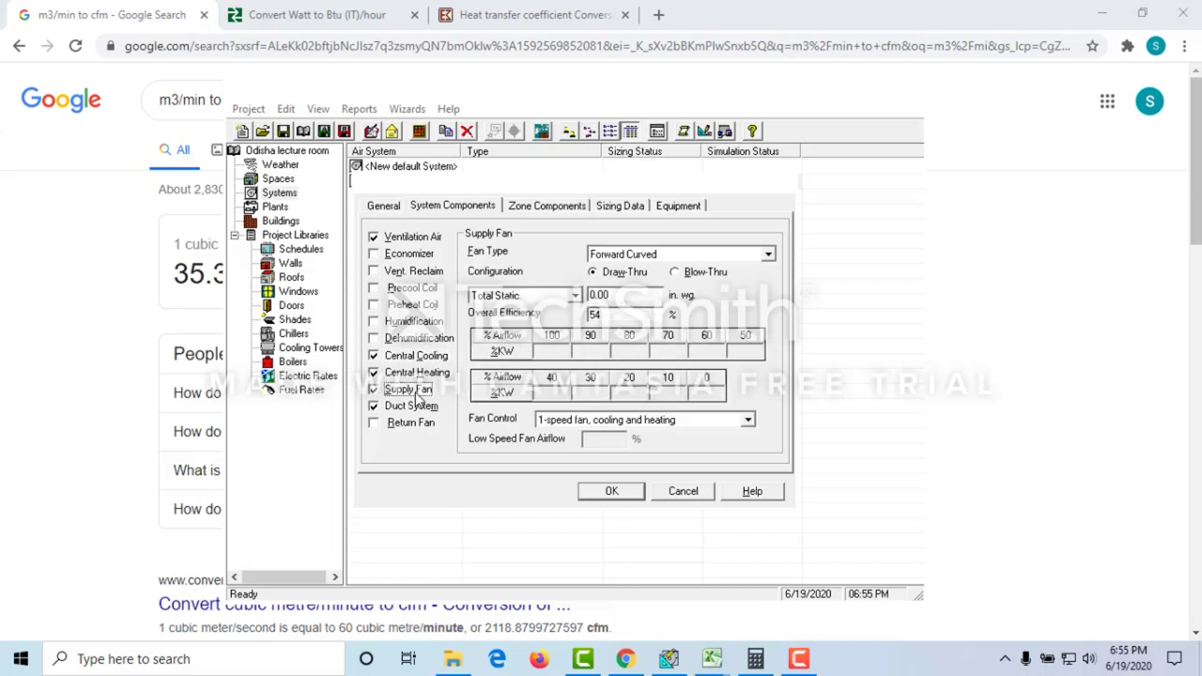
# Step: Confirm Forward Curved as the supply fan type
pyautogui.click(735, 256)
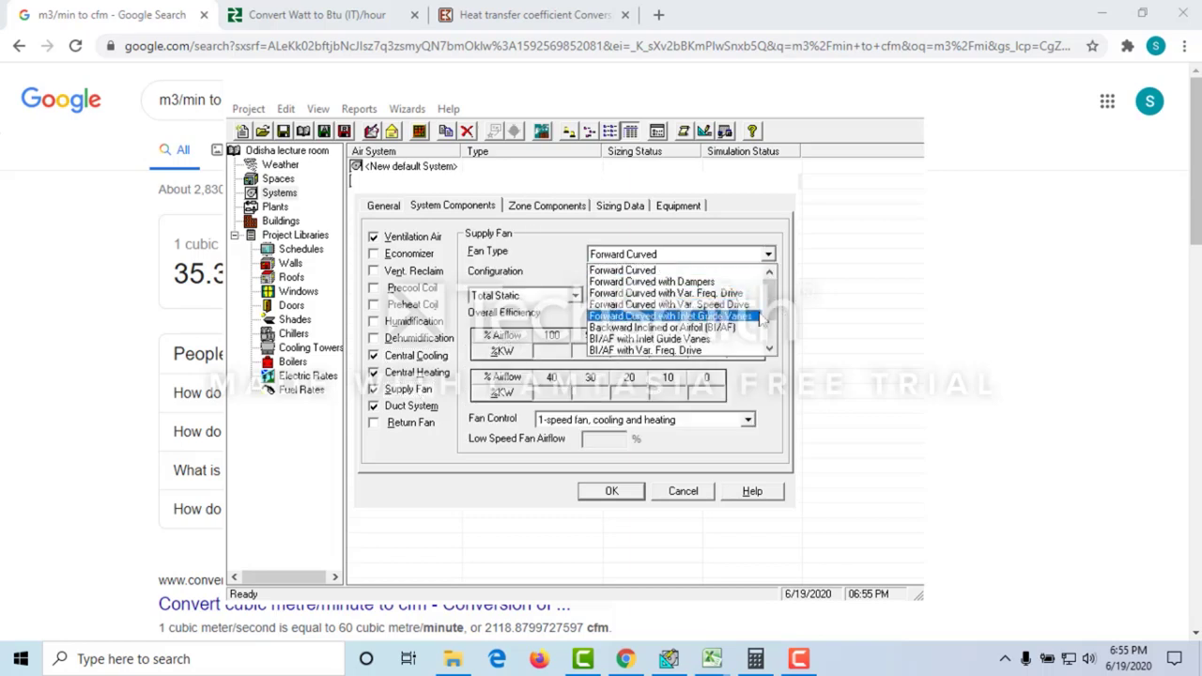
pyautogui.click(755, 262)
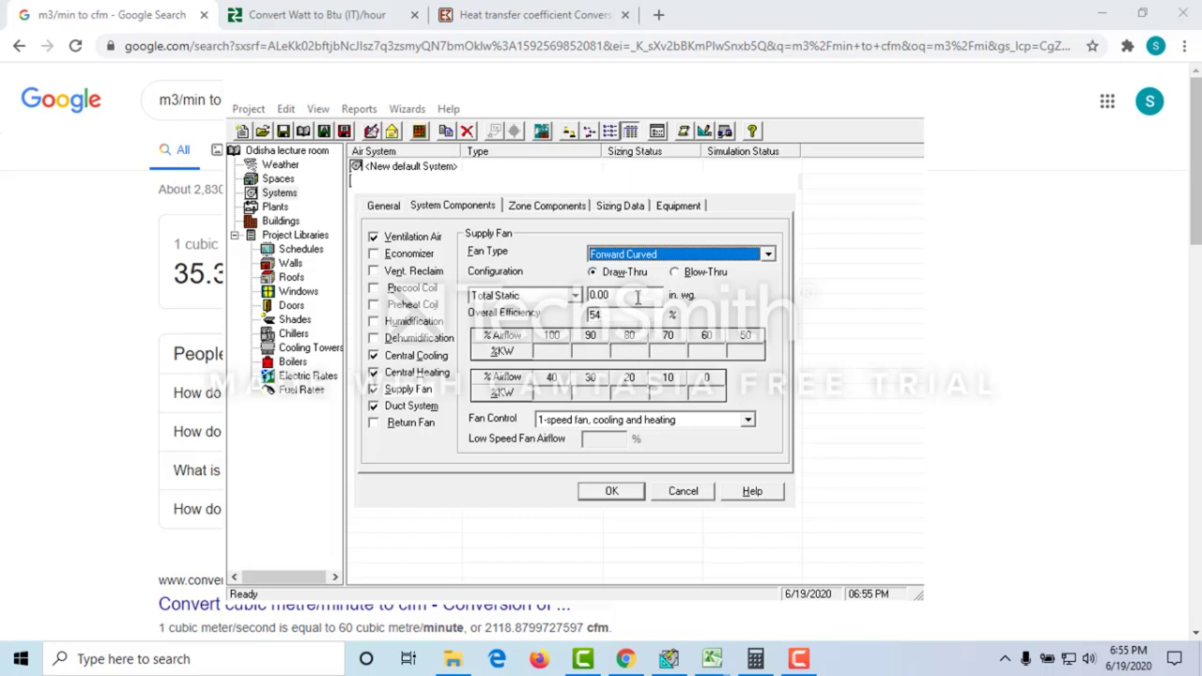
pyautogui.click(413, 410)
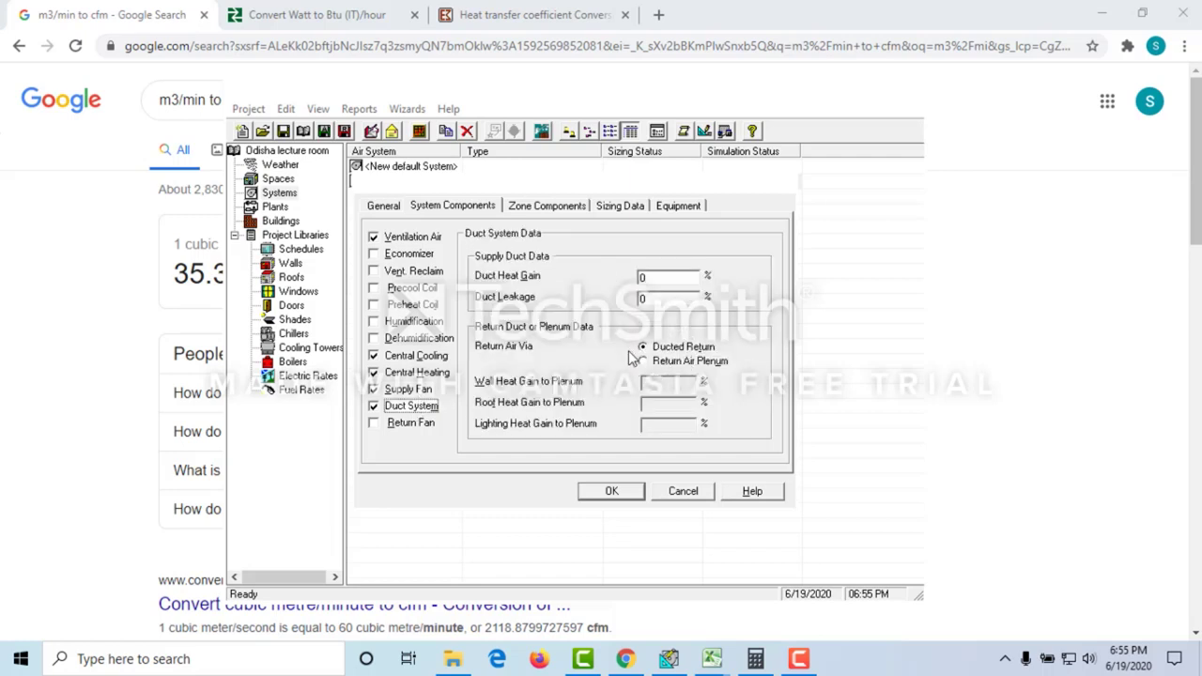
# Step: Leave duct heat gain and duct leakage at 0% and view the zone assignments
pyautogui.click(672, 280)
pyautogui.doubleClick(644, 278)
pyautogui.doubleClick(661, 299)
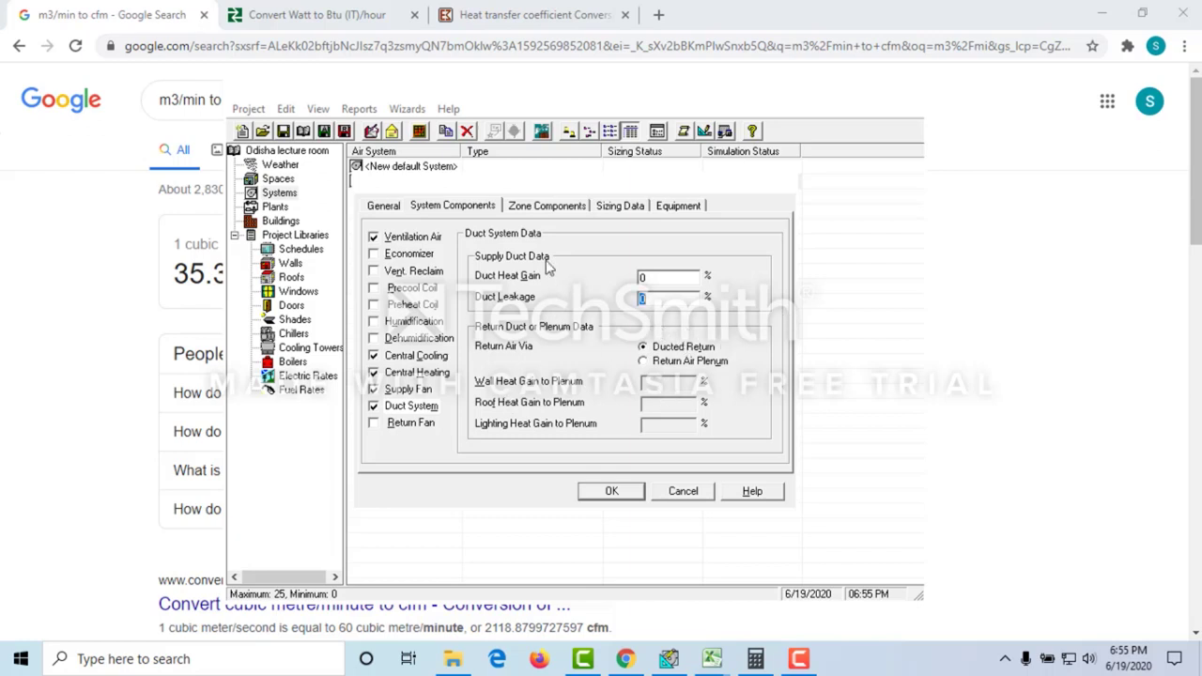
pyautogui.click(521, 206)
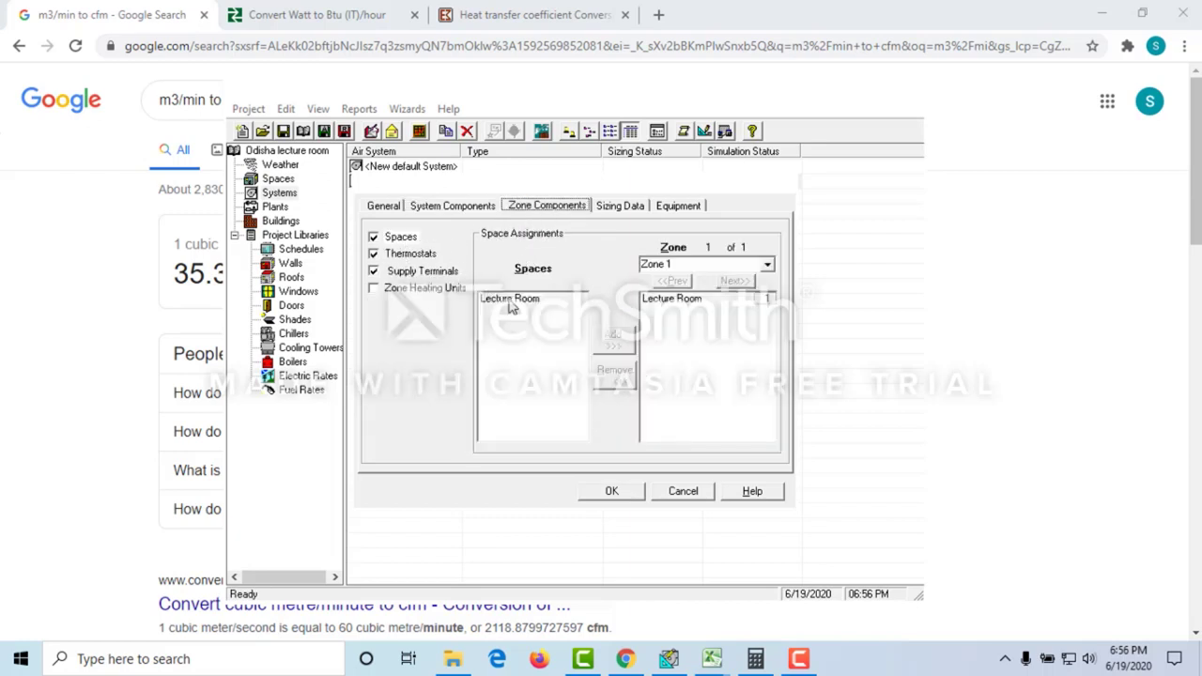
# Step: Select Lecture Room in Zone 1 and view its thermostat data (cooling 75/80 °F, heating 70/65 °F)
pyautogui.click(510, 298)
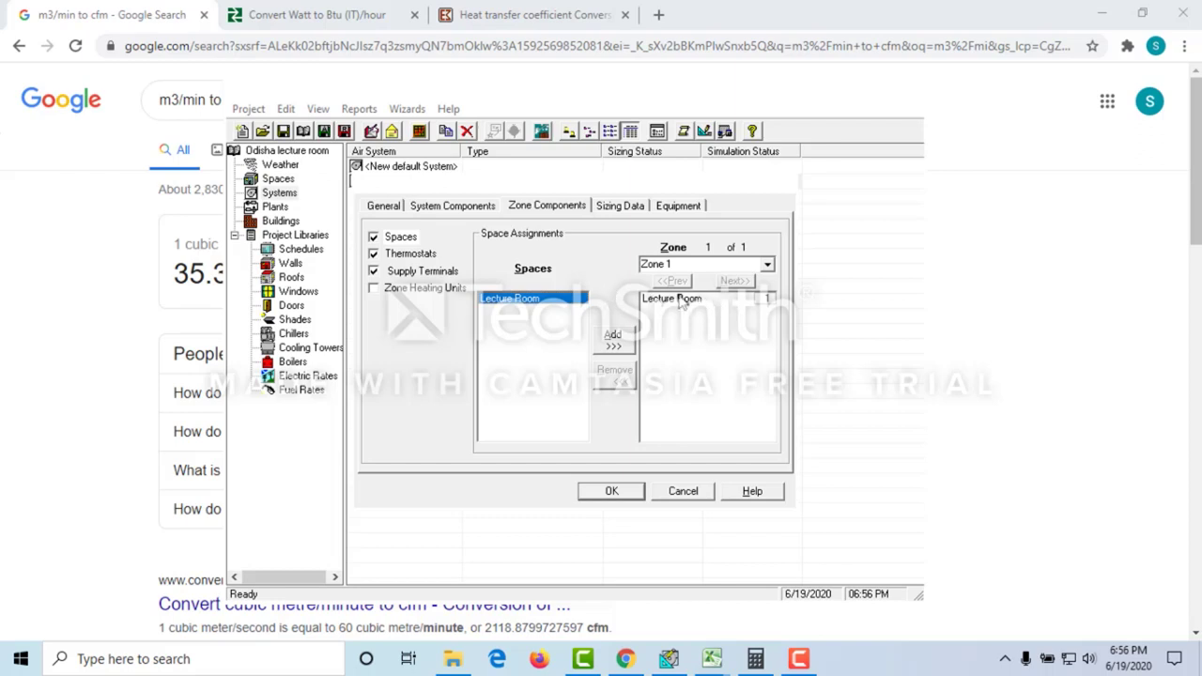
pyautogui.click(411, 254)
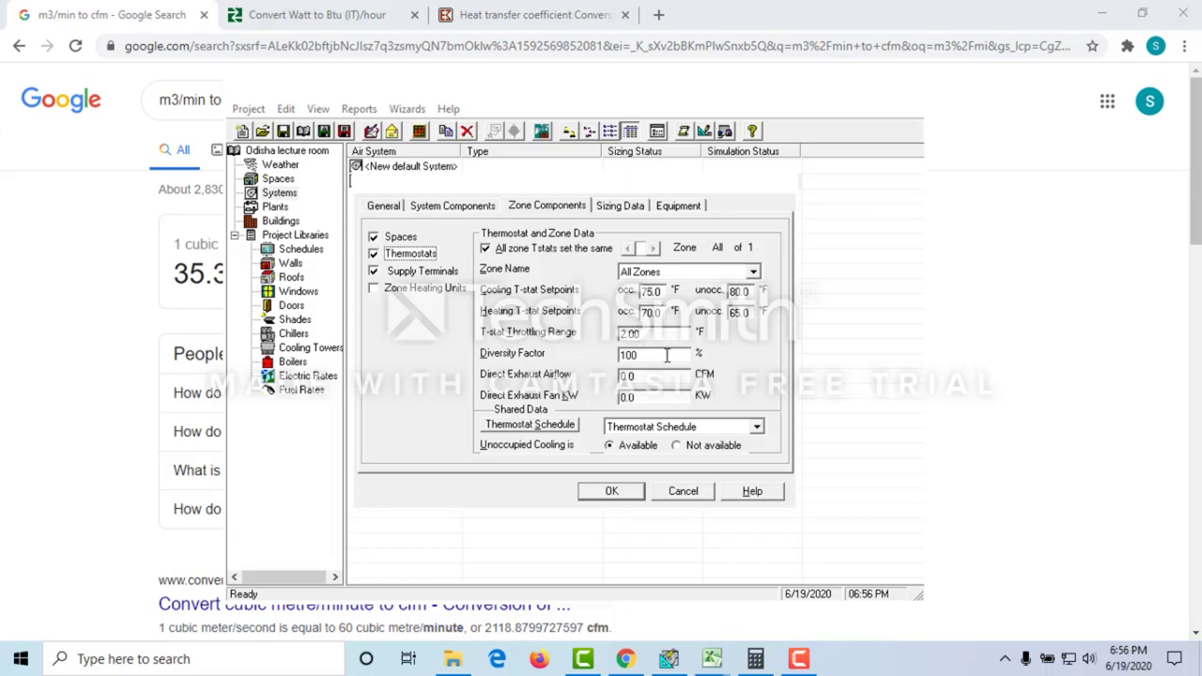
# Step: Keep Thermostat Schedule as the zone thermostat schedule and set the supply terminal type to Diffuser
pyautogui.click(706, 429)
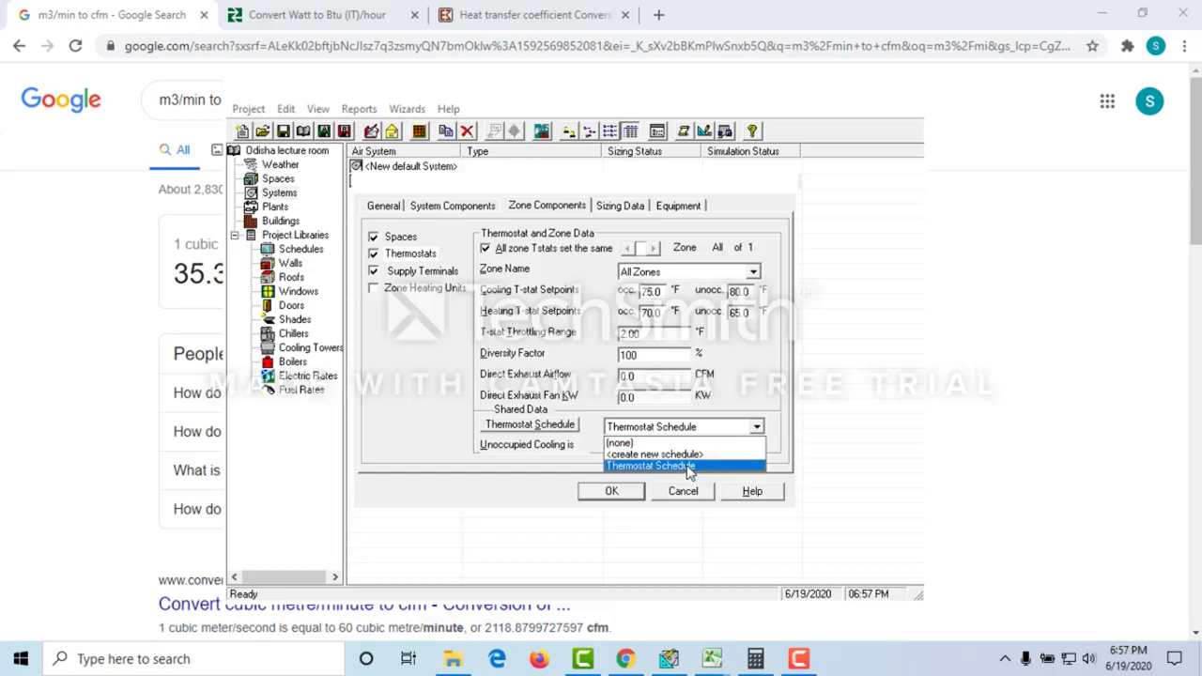
pyautogui.click(688, 466)
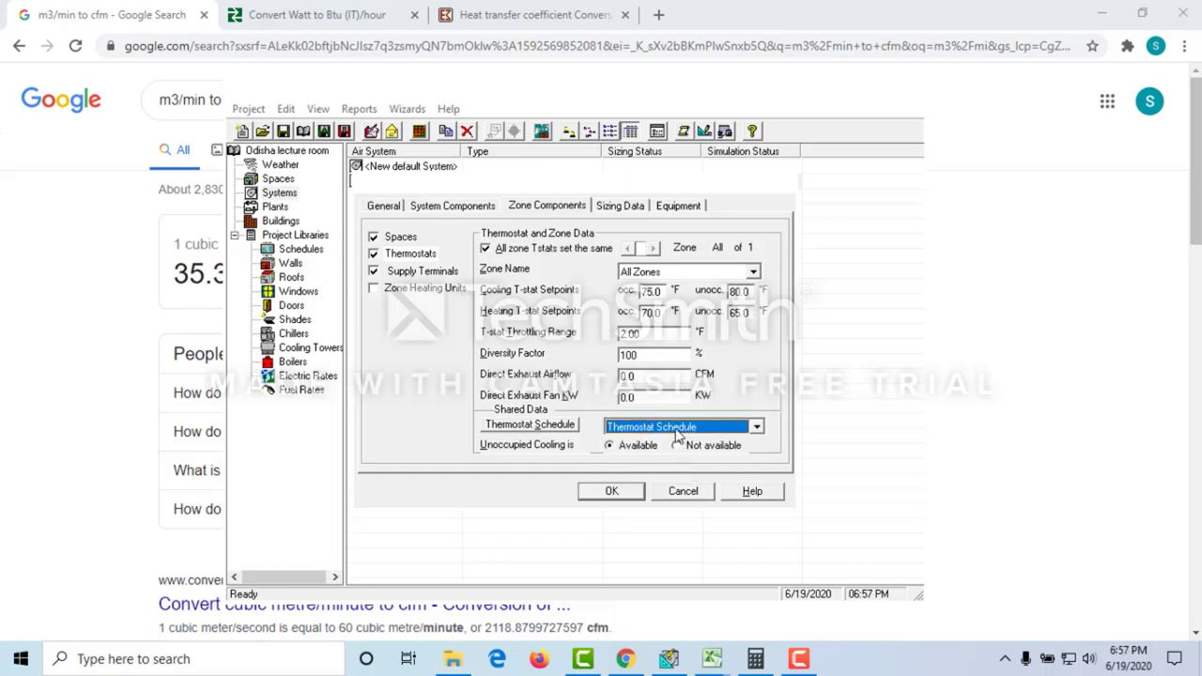
pyautogui.click(434, 275)
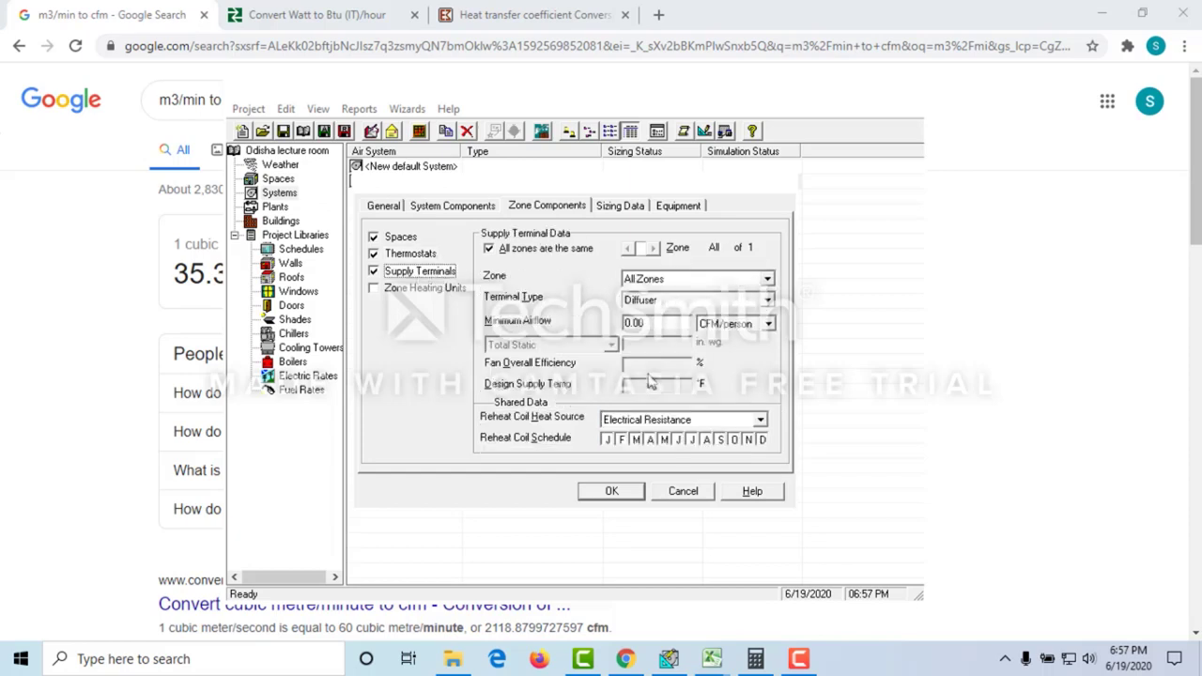
pyautogui.click(758, 302)
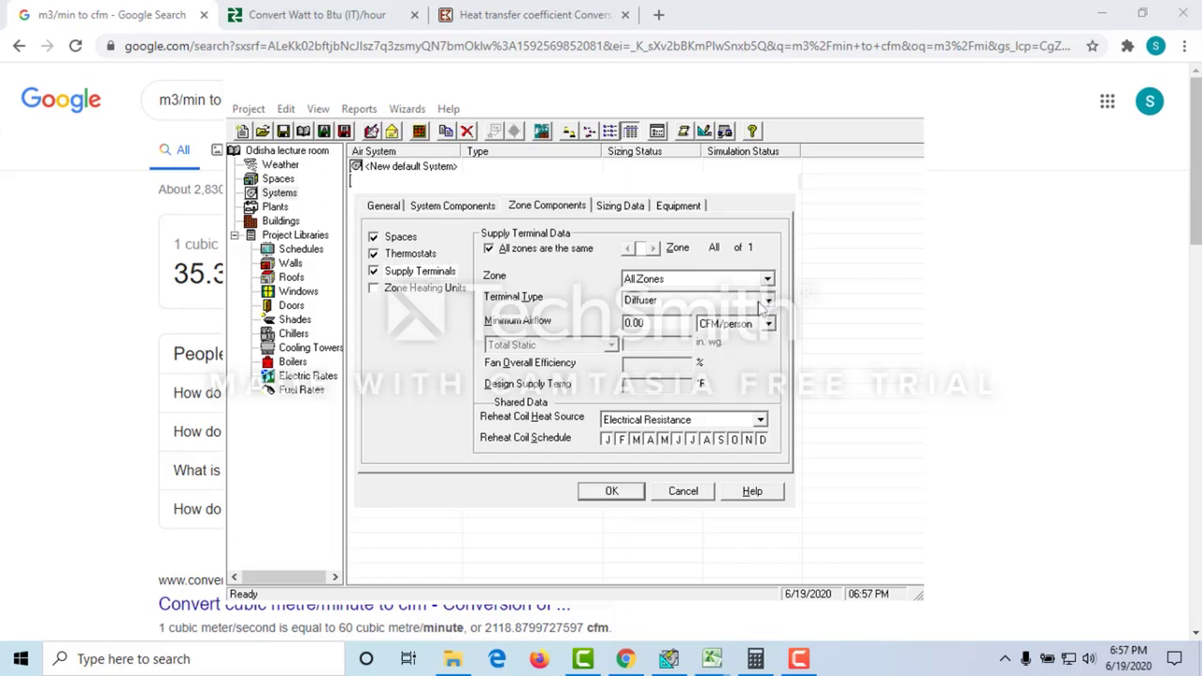
pyautogui.click(757, 301)
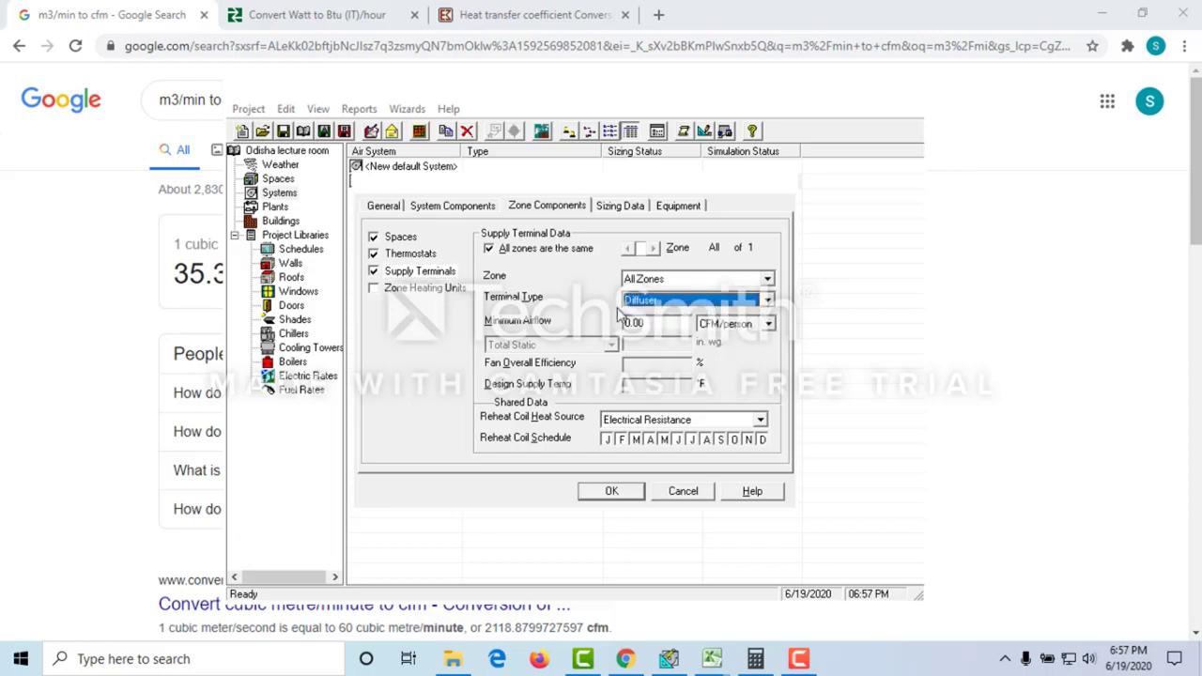
# Step: Review the sizing data: 10.0 °F chilled water rise, 10% sensible and 5% latent safety factors
pyautogui.click(619, 205)
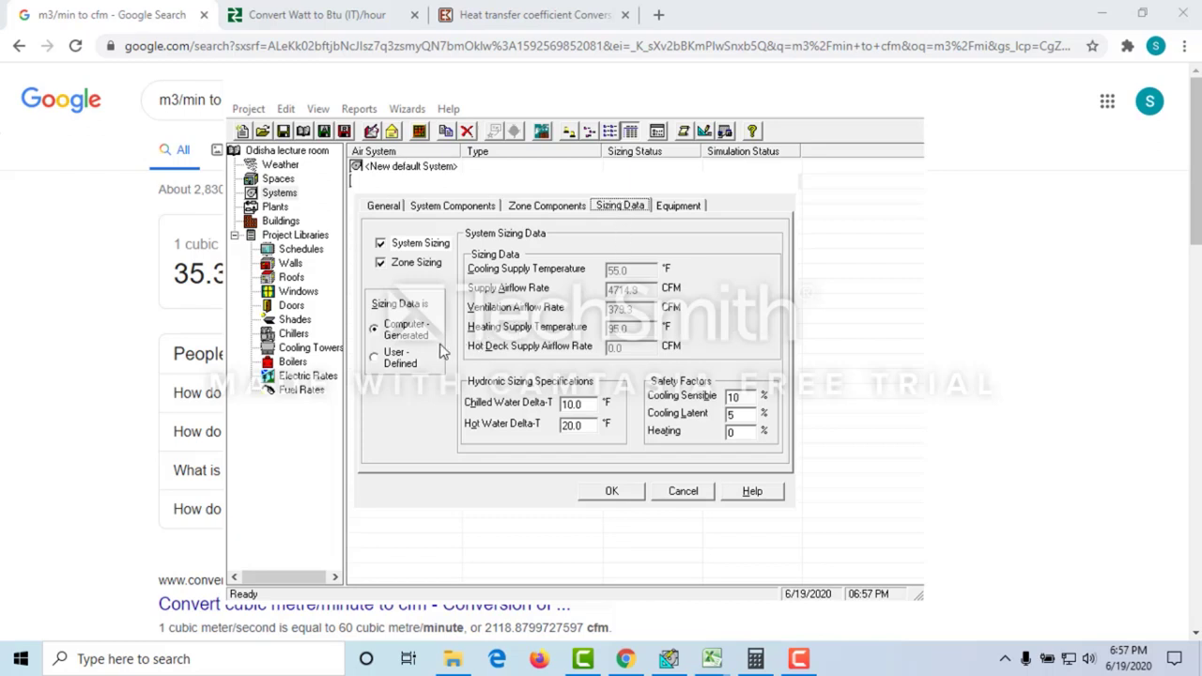
pyautogui.click(586, 405)
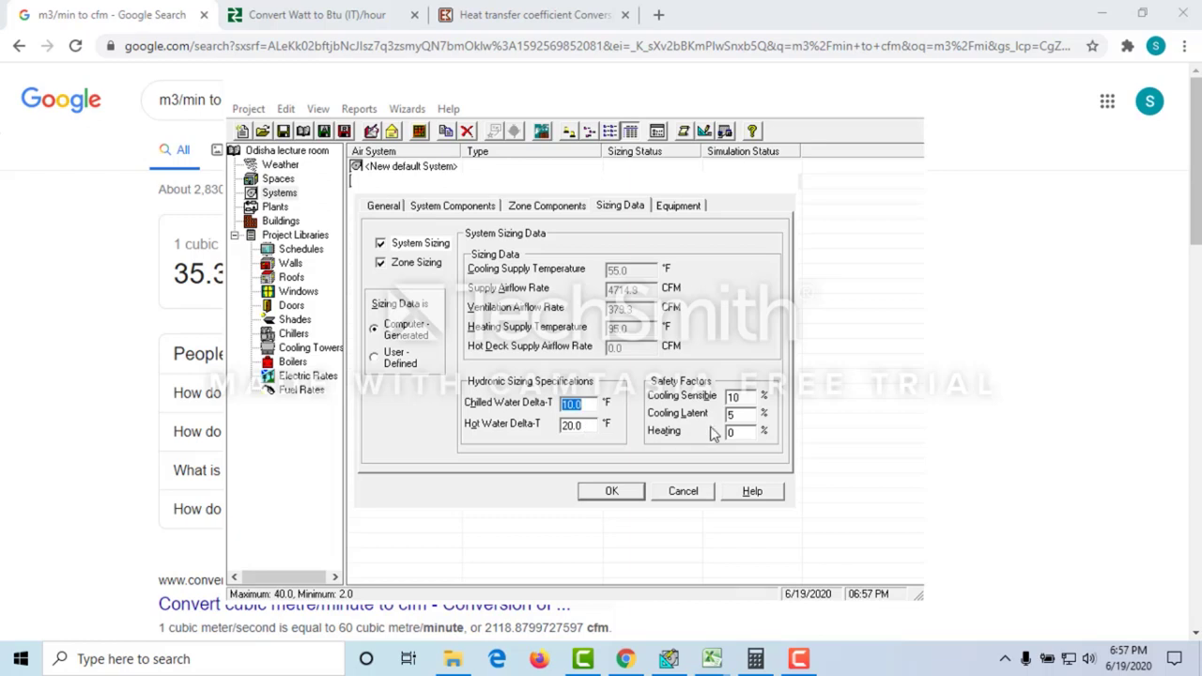
pyautogui.click(749, 398)
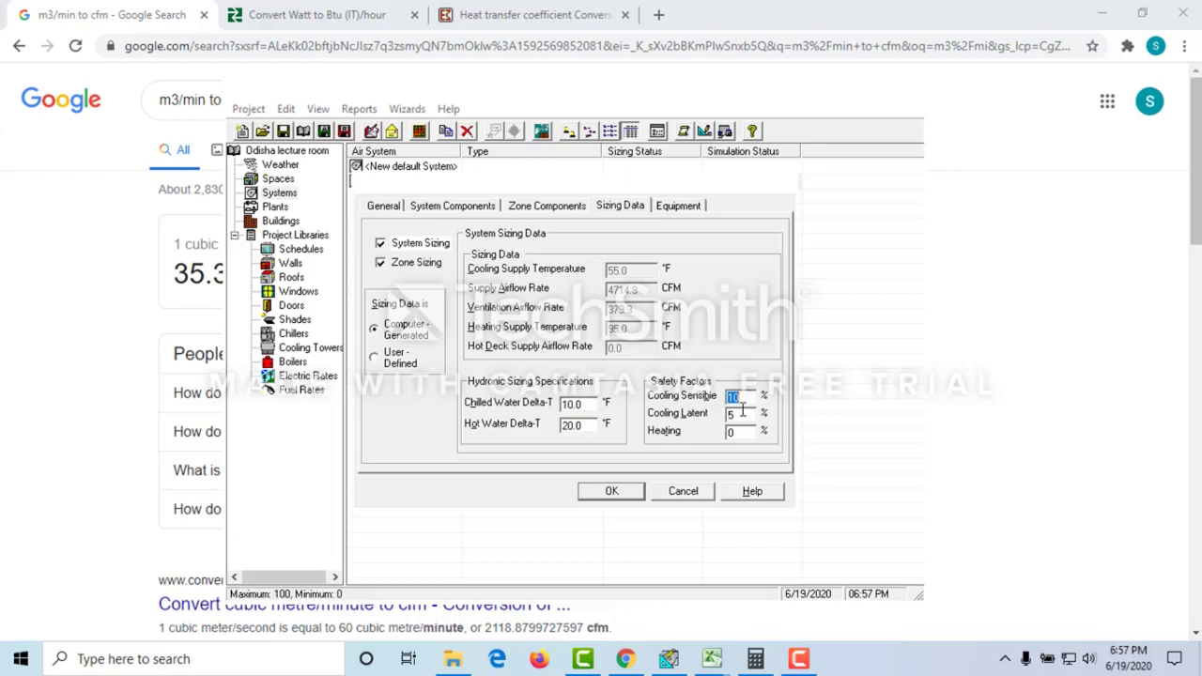
pyautogui.click(741, 414)
# Step: Save the Lecture Room AC system settings and bring up its Print/View Design Results options
pyautogui.click(611, 492)
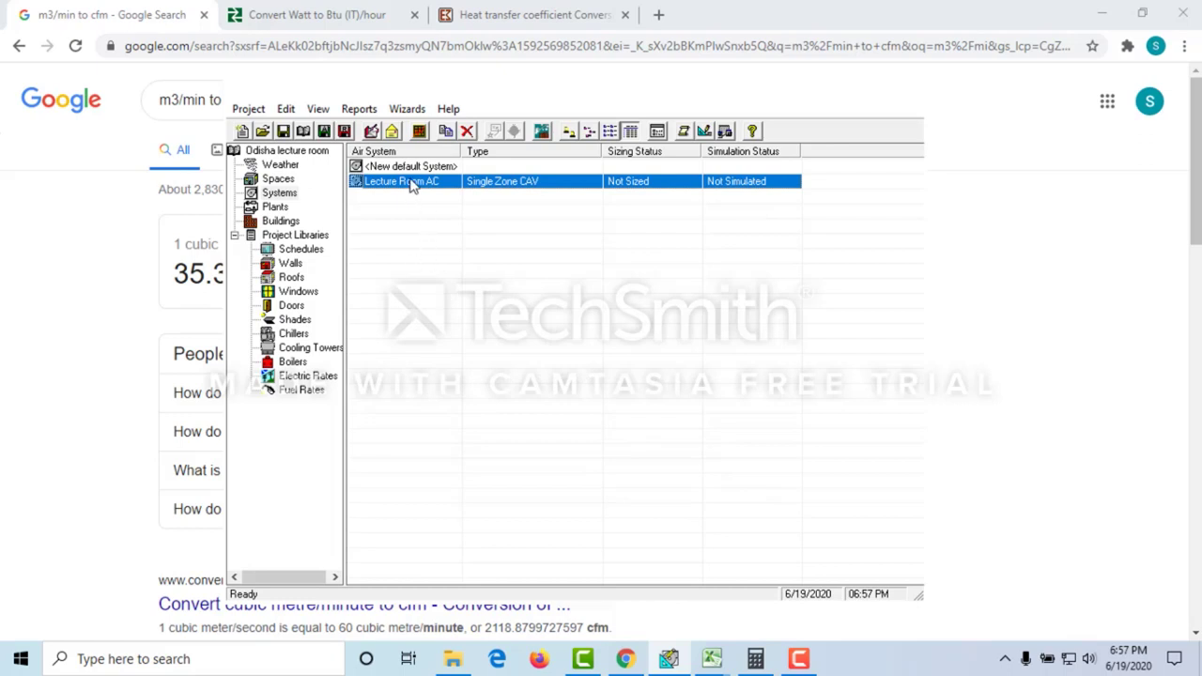
pyautogui.rightClick(409, 184)
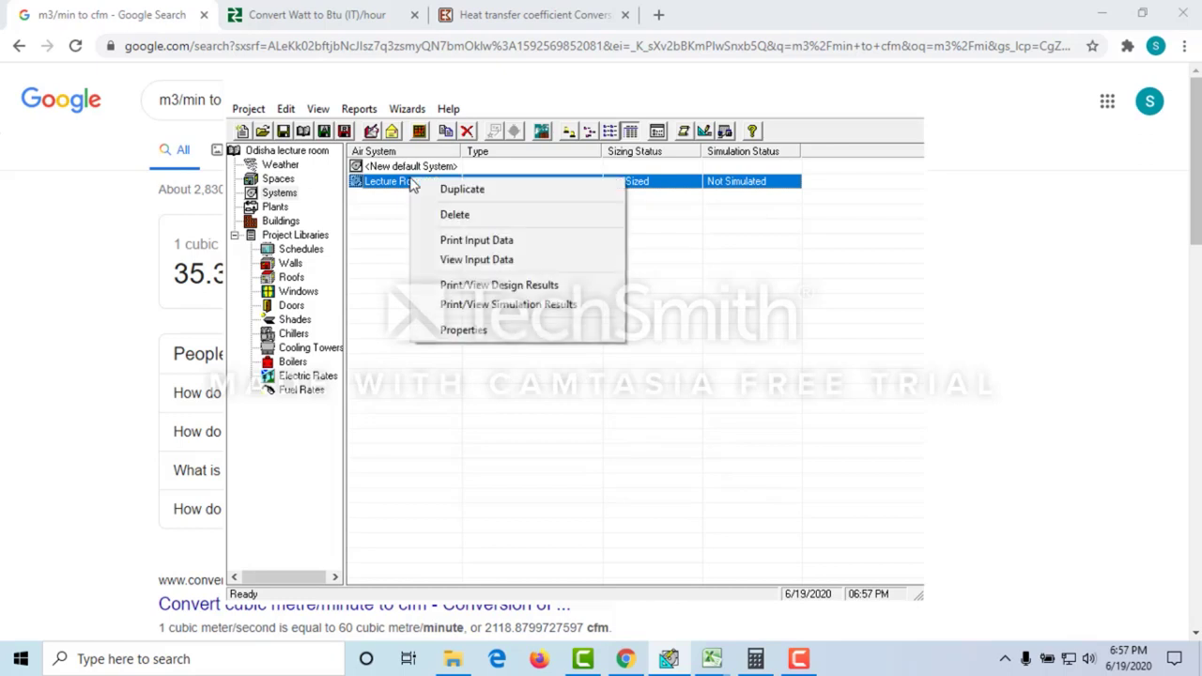
pyautogui.click(488, 287)
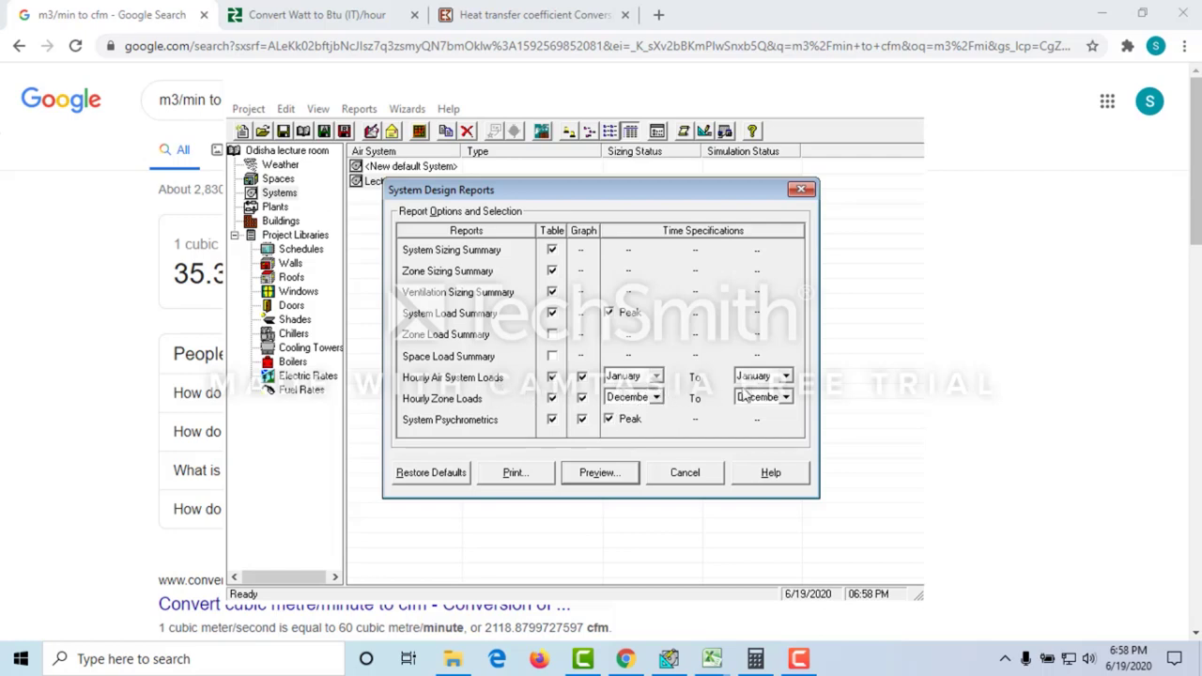
# Step: Set hourly air system and zone loads to span January through December and preview the reports
pyautogui.click(786, 377)
pyautogui.scroll(-2, 765, 460)
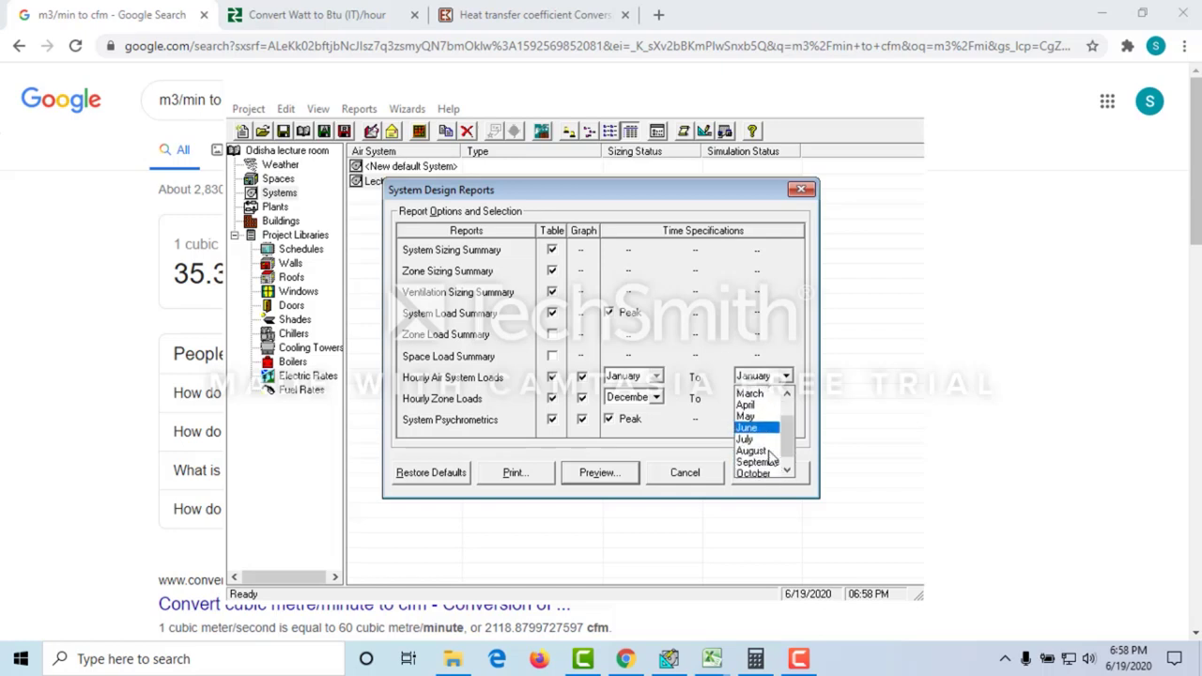
pyautogui.click(762, 472)
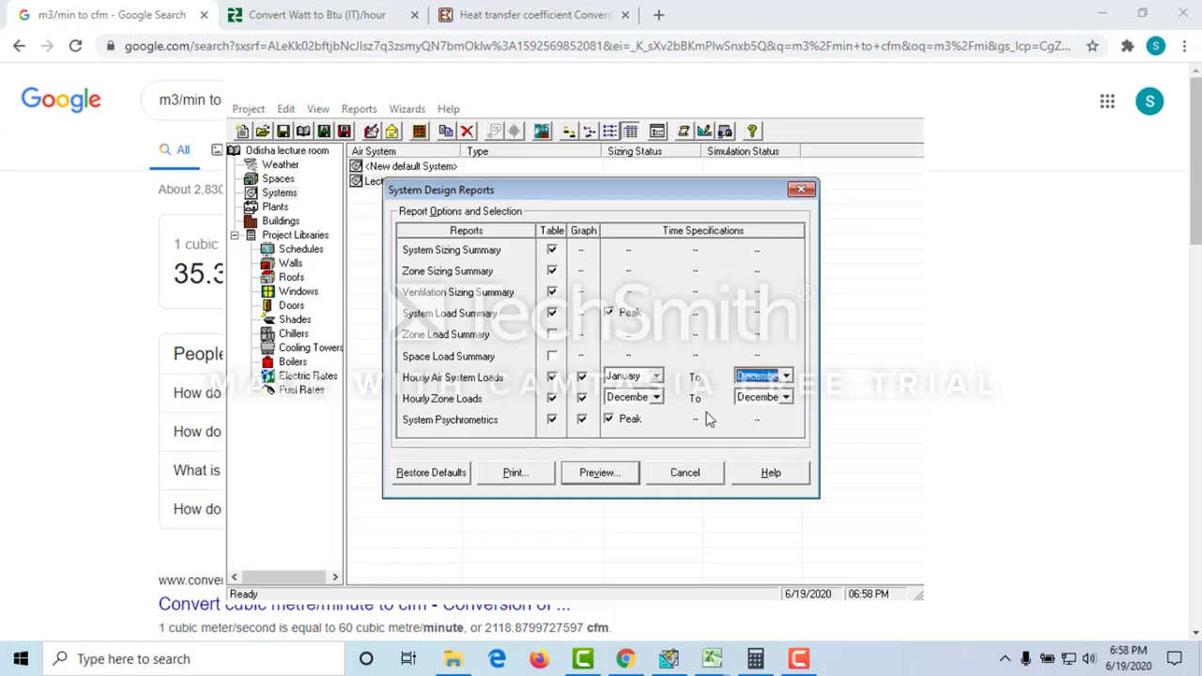
pyautogui.click(656, 397)
pyautogui.scroll(4, 656, 422)
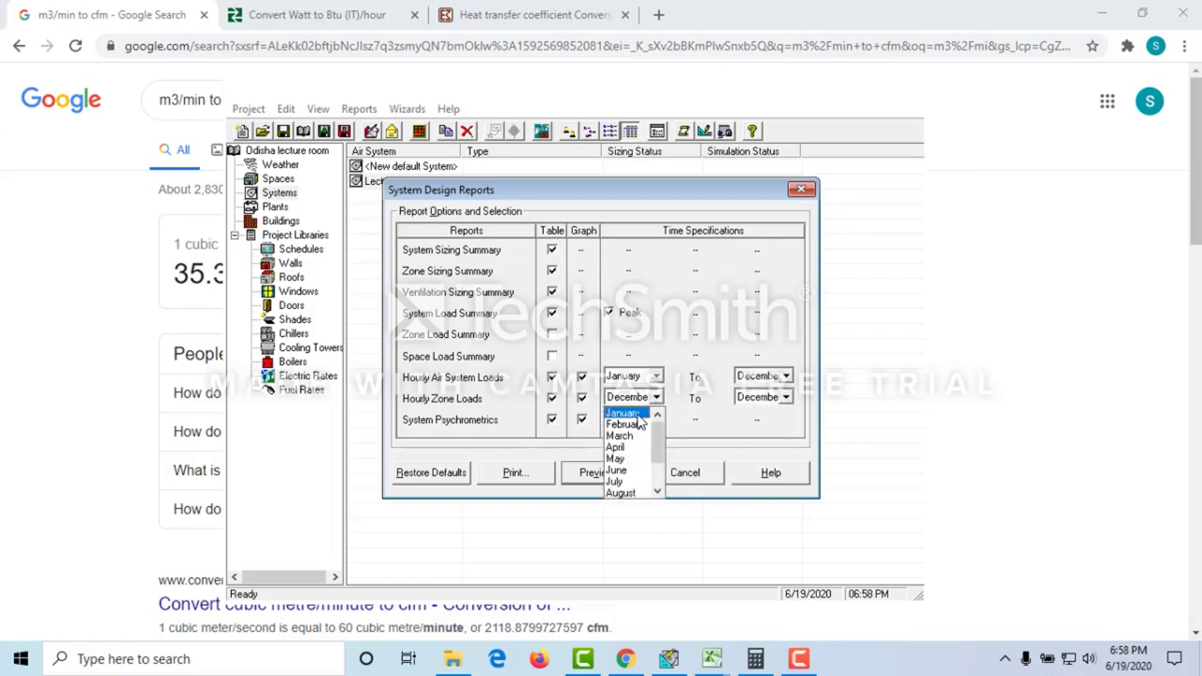
pyautogui.click(621, 413)
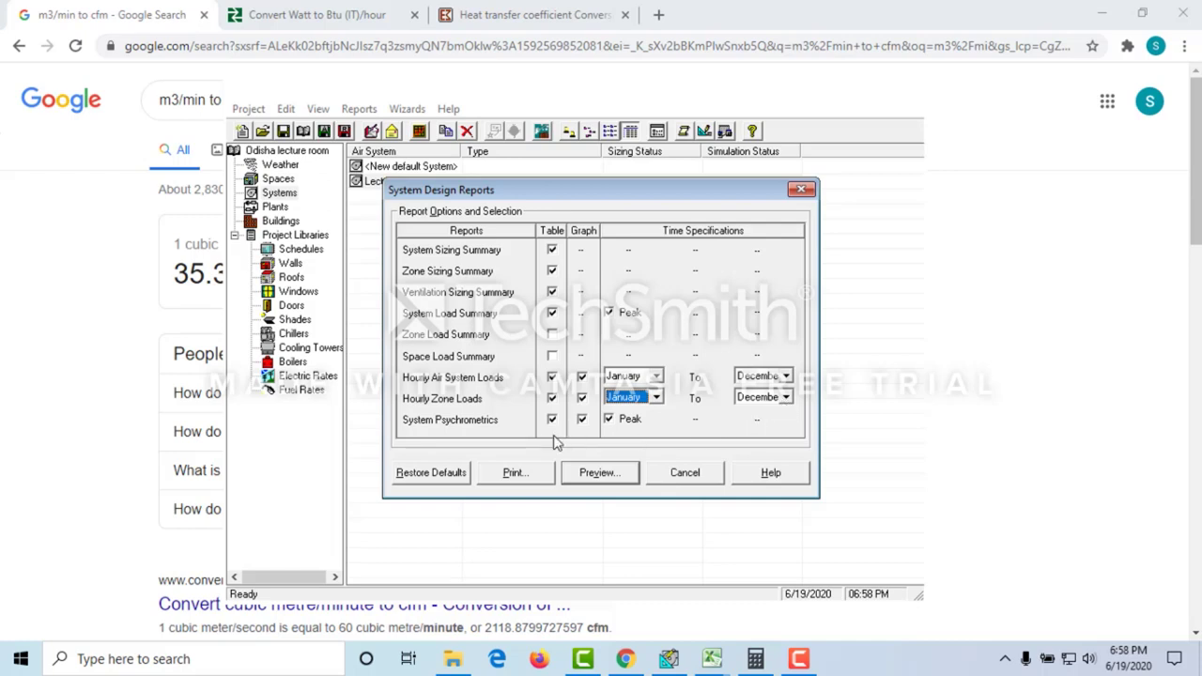
pyautogui.click(631, 469)
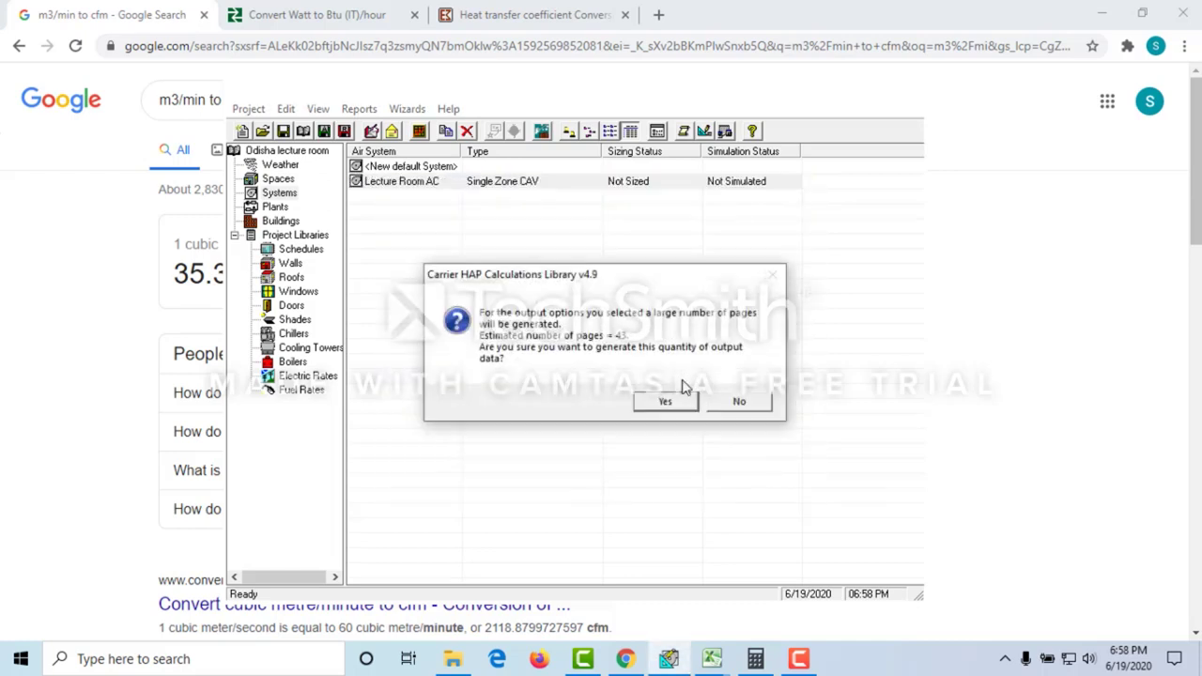
pyautogui.click(664, 403)
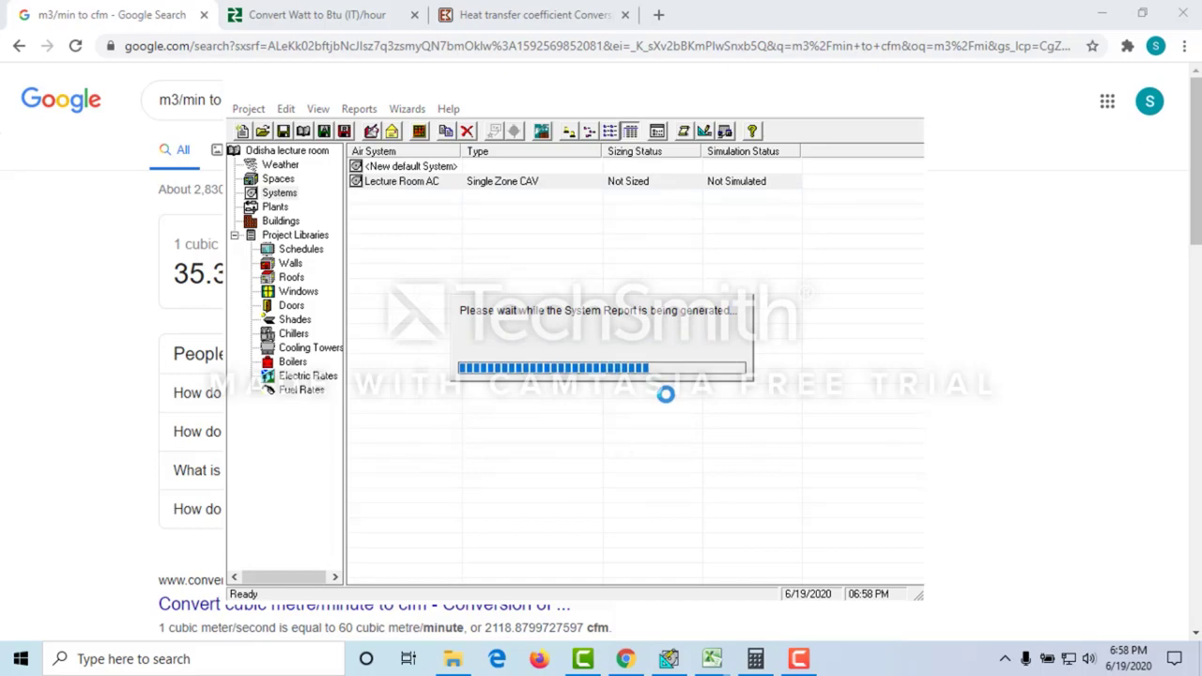
# Step: Scroll through the Air System Sizing Summary showing the 14.4-ton cooling coil load, with the Excel workbook alongside
pyautogui.click(719, 647)
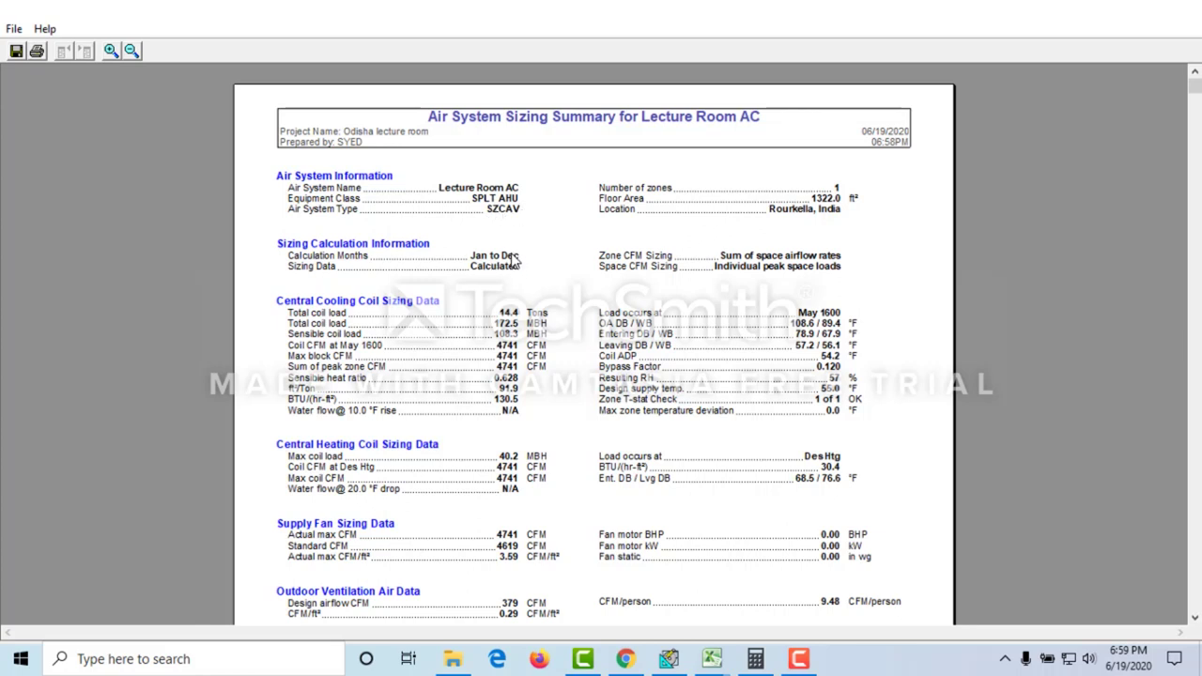
pyautogui.scroll(-3, 530, 334)
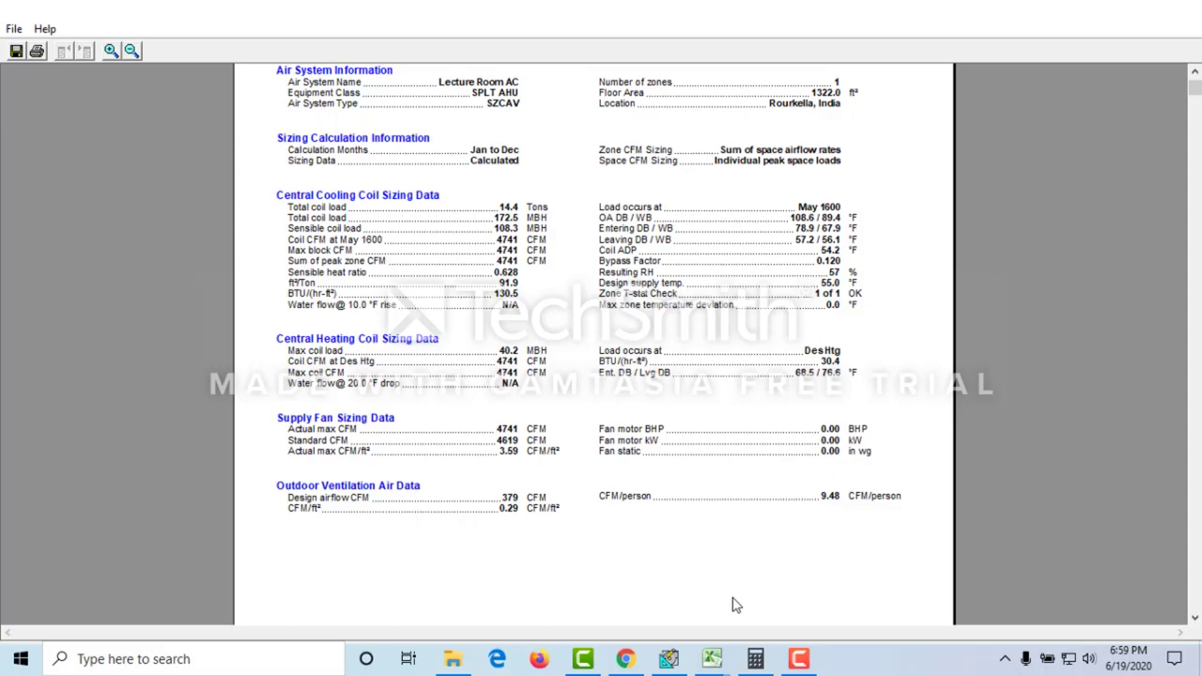
pyautogui.moveTo(727, 657)
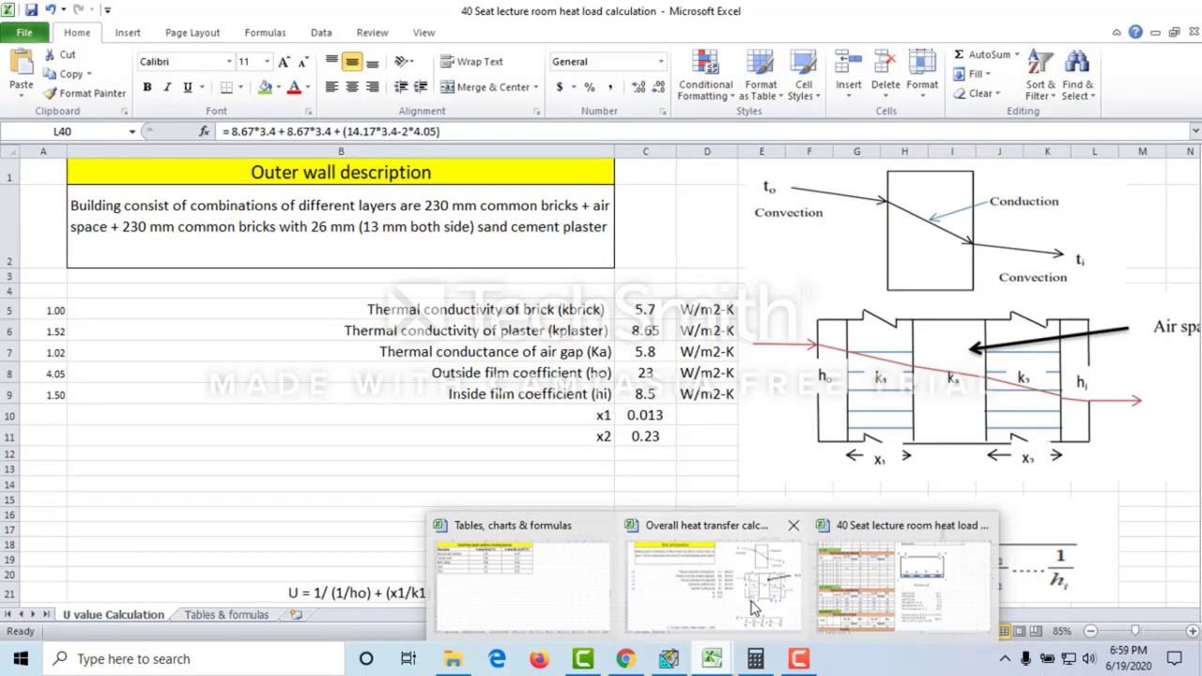
# Step: Scroll the 40 seat lecture room heat load sheet and inspect the 15.1-ton value in F76
pyautogui.click(901, 577)
pyautogui.scroll(-1, 569, 526)
pyautogui.moveTo(798, 616); pyautogui.dragTo(760, 616)
pyautogui.scroll(-5, 362, 464)
pyautogui.scroll(-9, 362, 465)
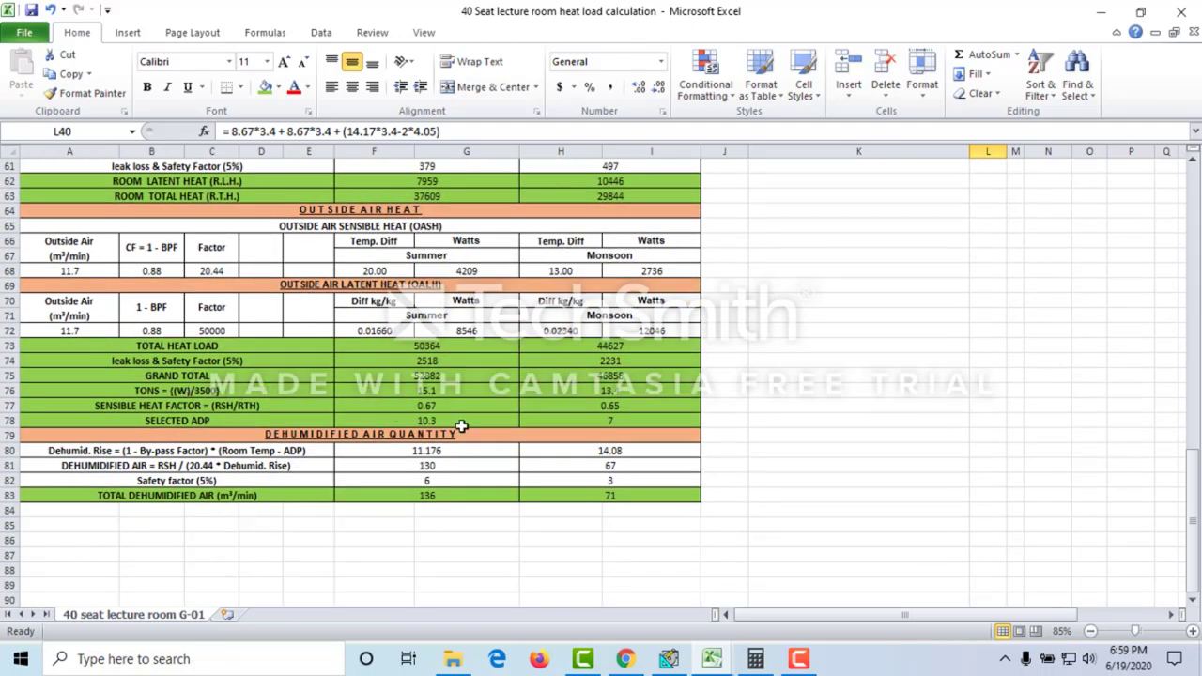
pyautogui.scroll(1, 818, 612)
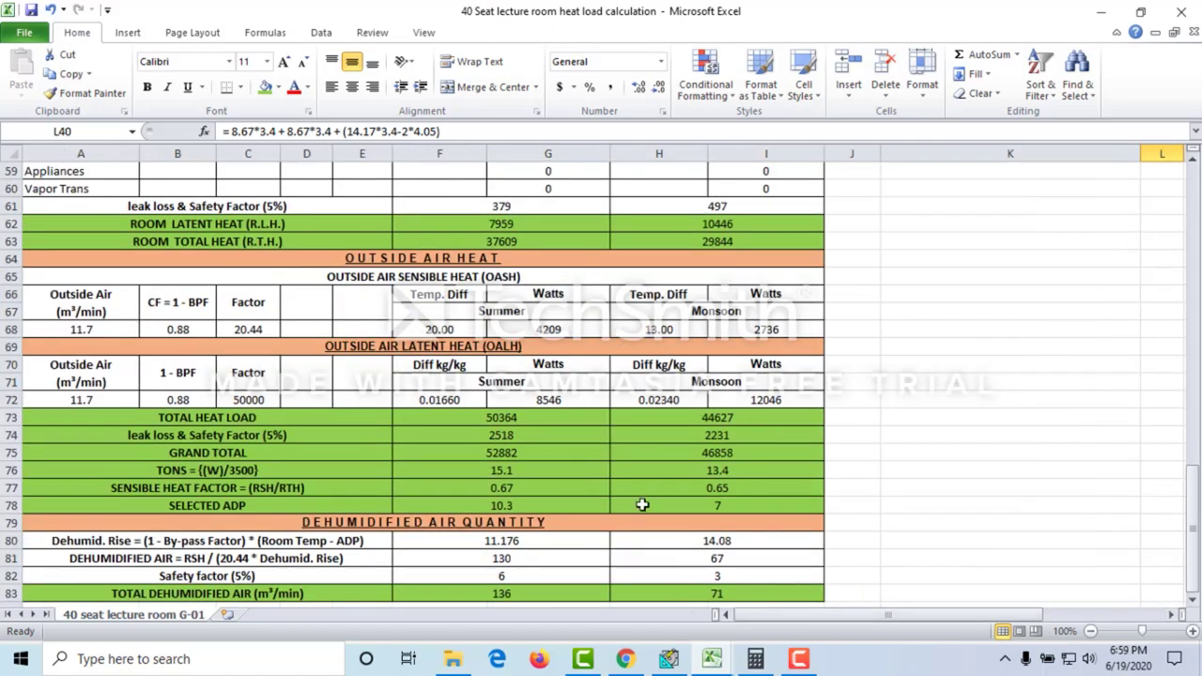
pyautogui.scroll(-2, 518, 413)
pyautogui.click(514, 371)
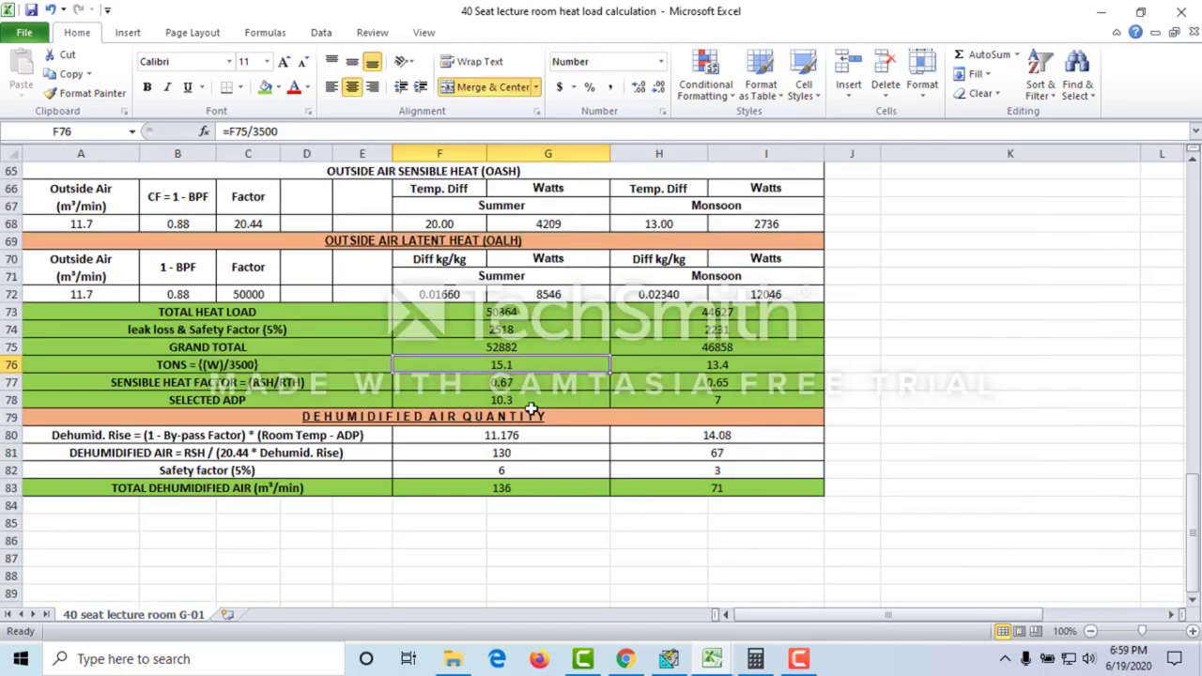
# Step: Glance at the HAP sizing report, then inspect the 136 m³/min total dehumidified air formula in F83
pyautogui.click(711, 658)
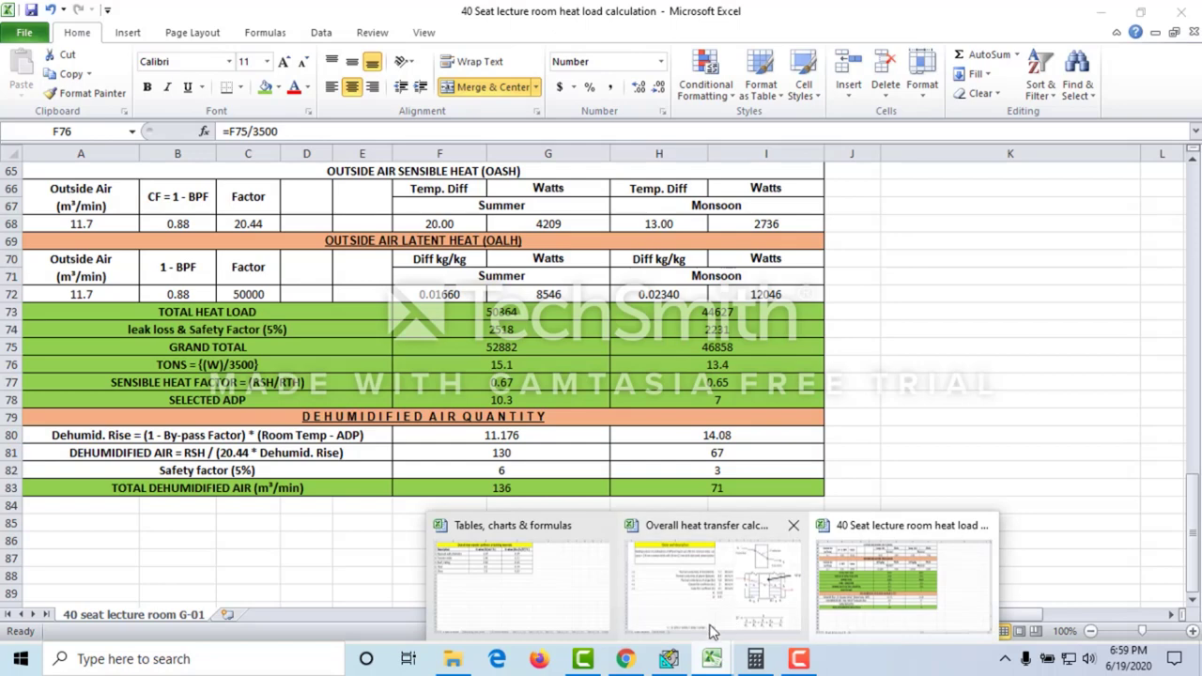
pyautogui.click(672, 661)
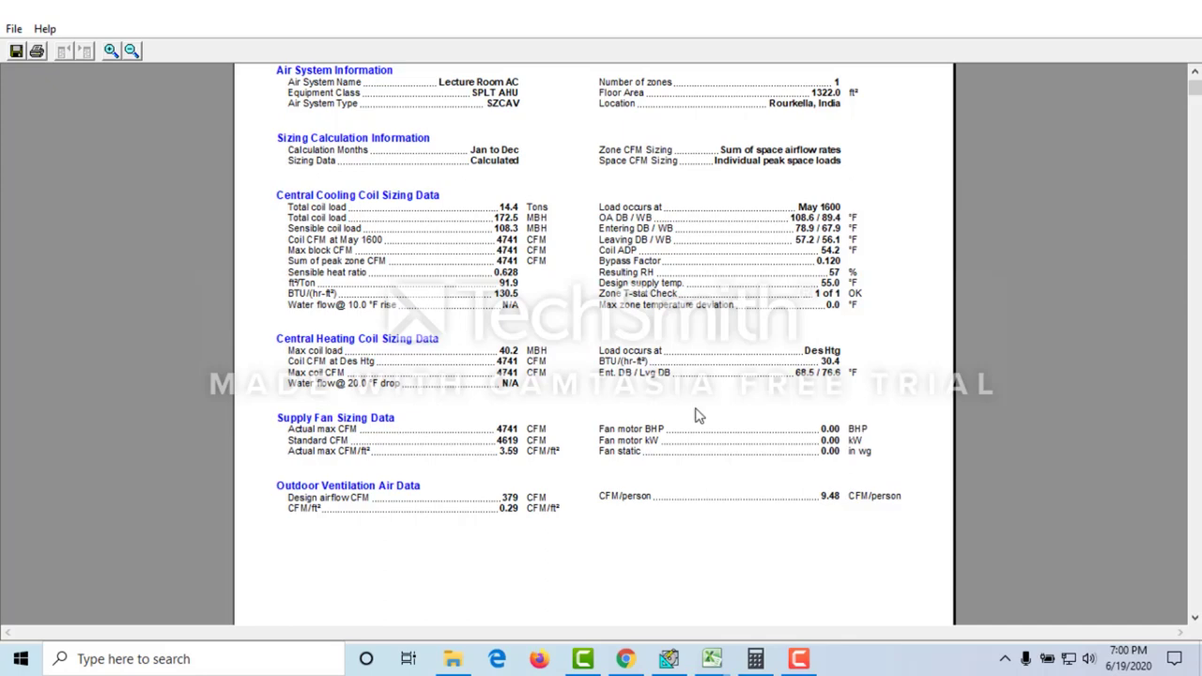
pyautogui.moveTo(710, 660)
pyautogui.moveTo(711, 605)
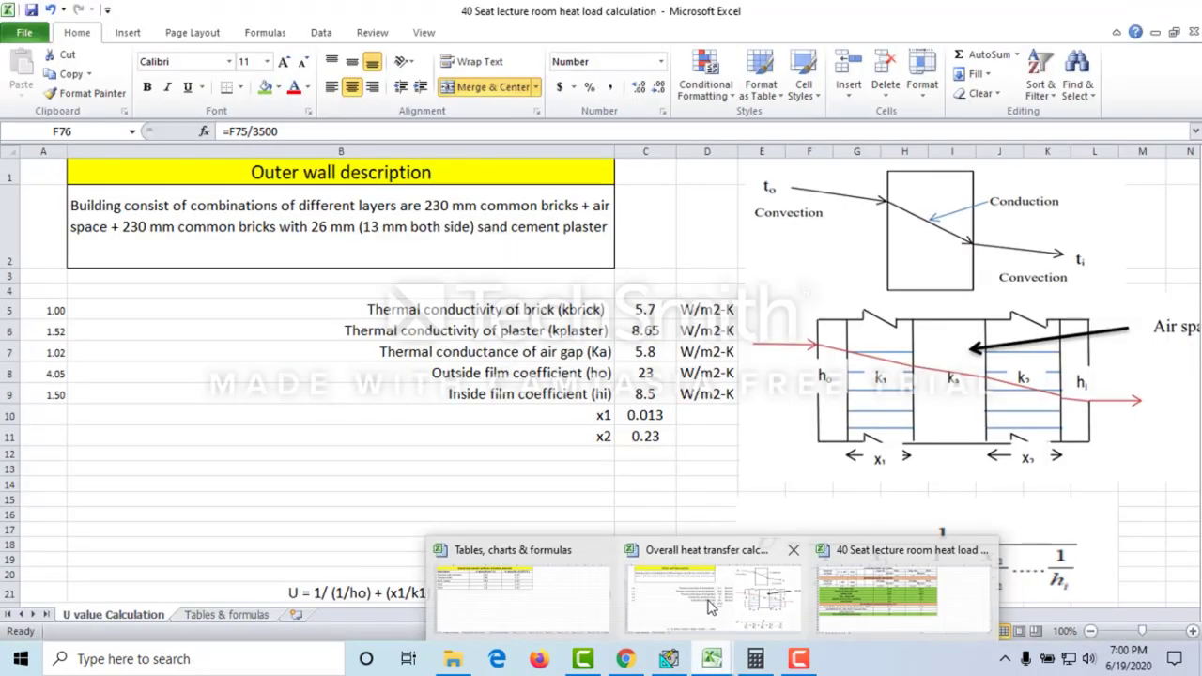
pyautogui.click(493, 402)
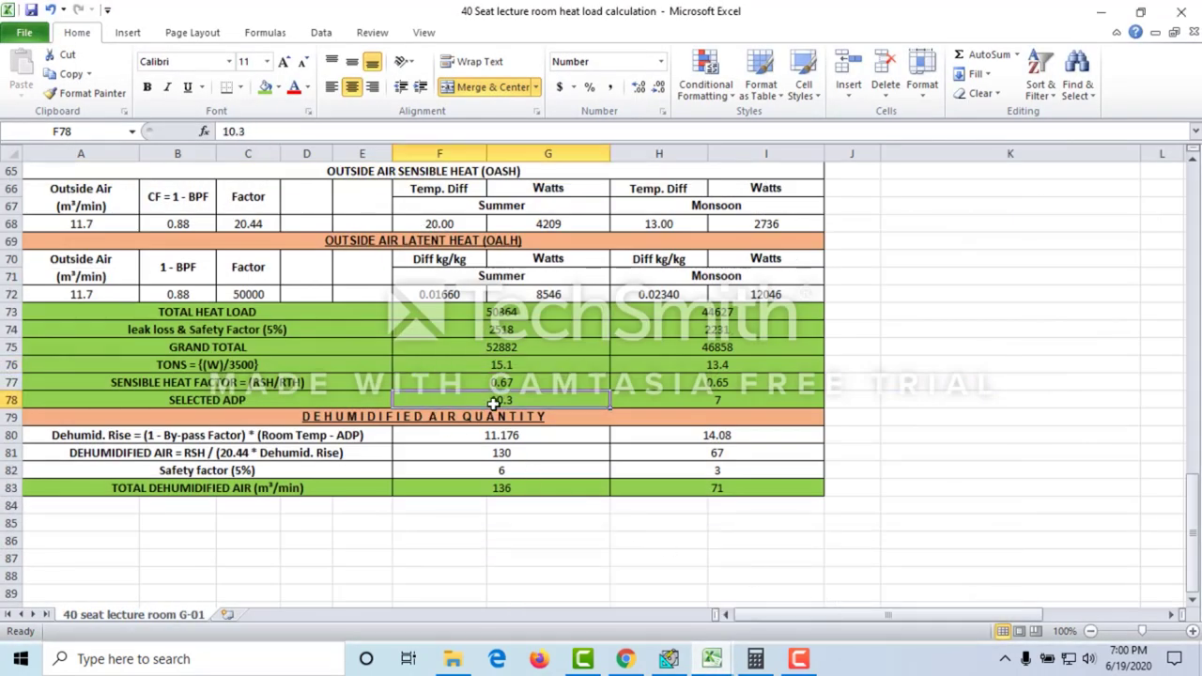
pyautogui.click(482, 488)
pyautogui.click(472, 524)
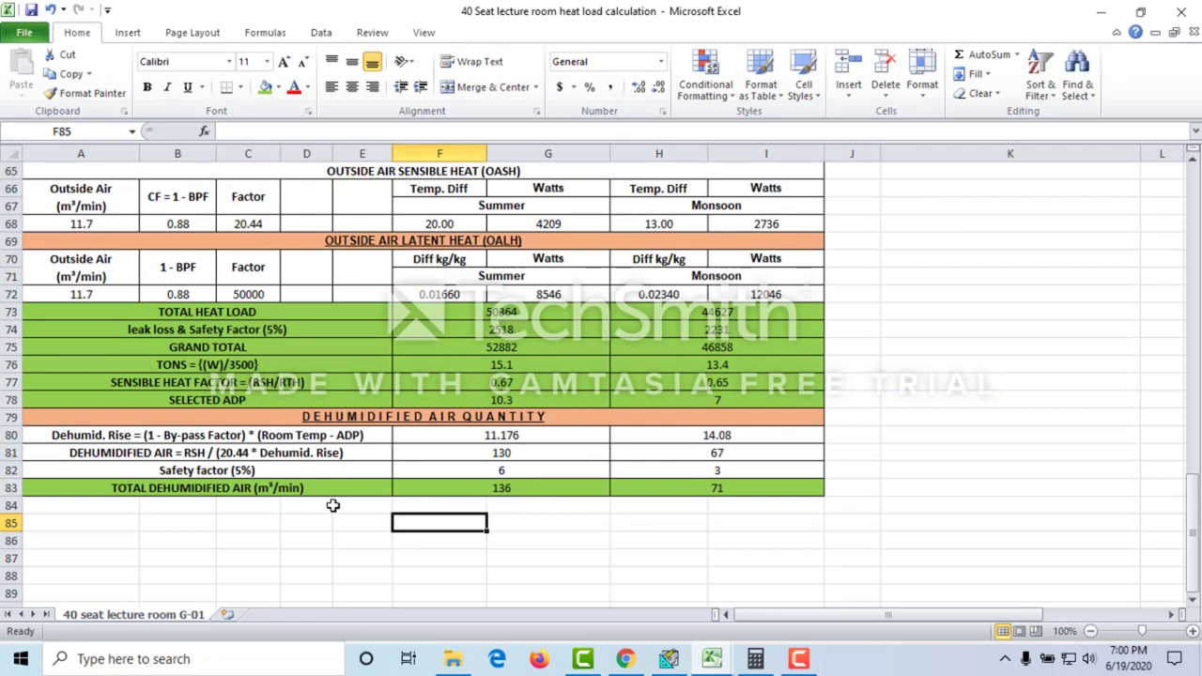
pyautogui.click(483, 490)
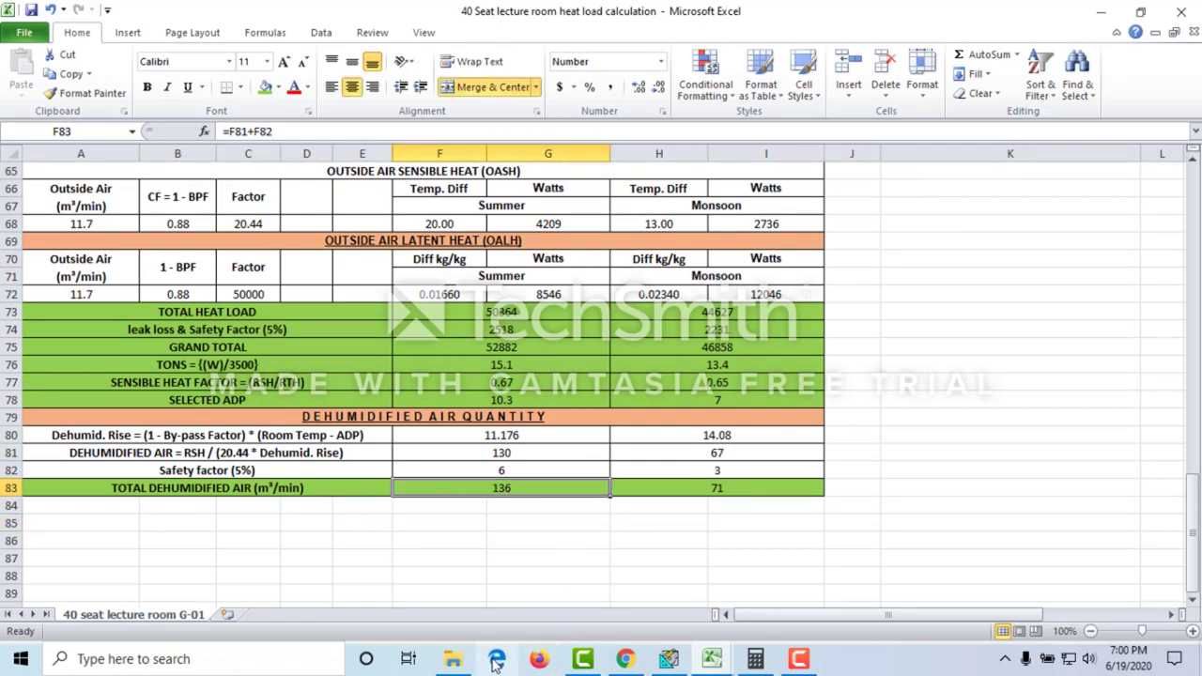
# Step: Show the m³/min to cfm search result of 35.3146667 with the calculator placed beside it
pyautogui.click(625, 658)
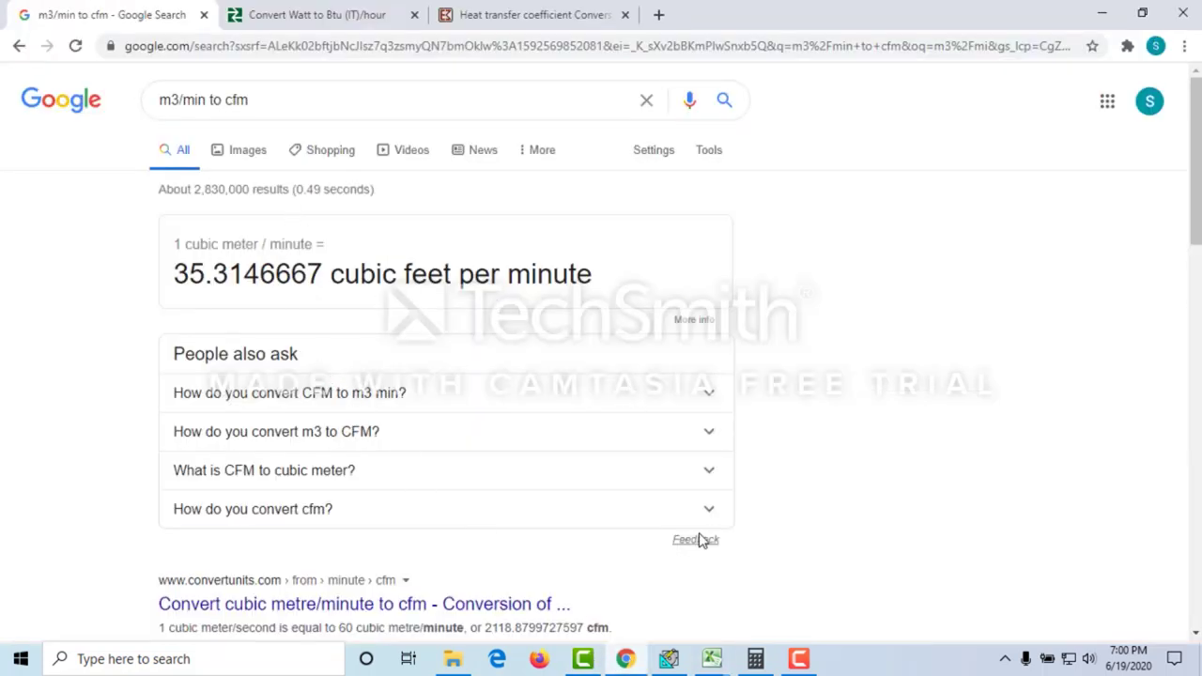
pyautogui.moveTo(765, 665)
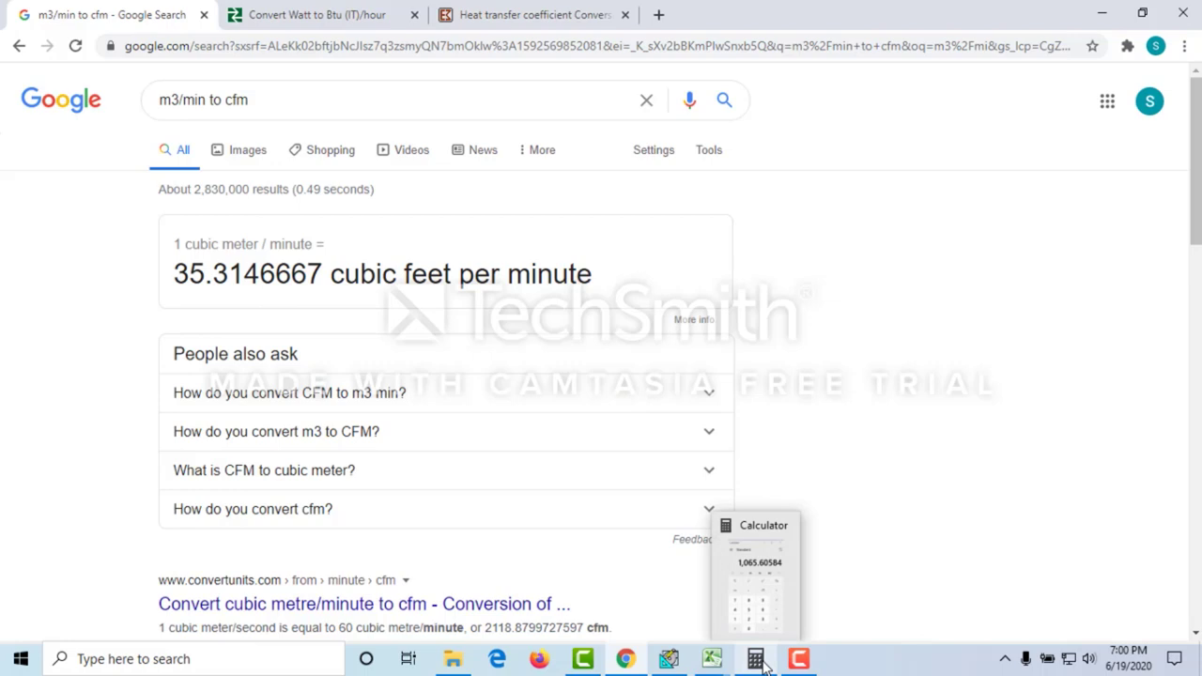
pyautogui.click(765, 663)
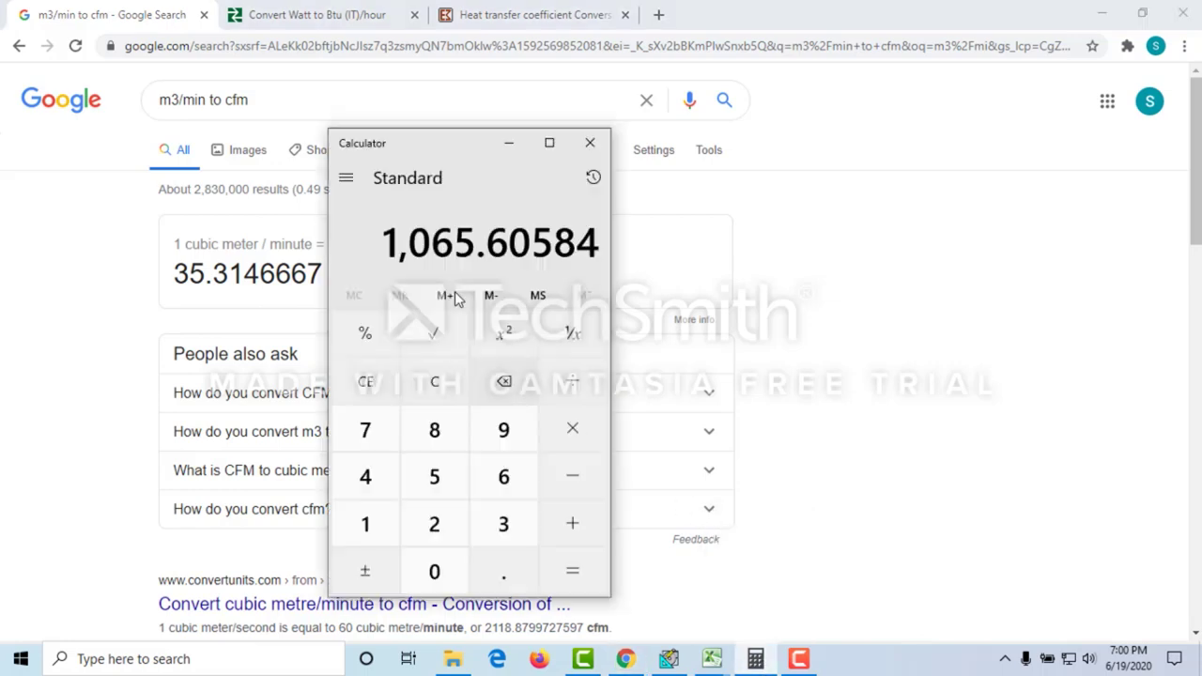
pyautogui.moveTo(409, 159); pyautogui.dragTo(771, 137)
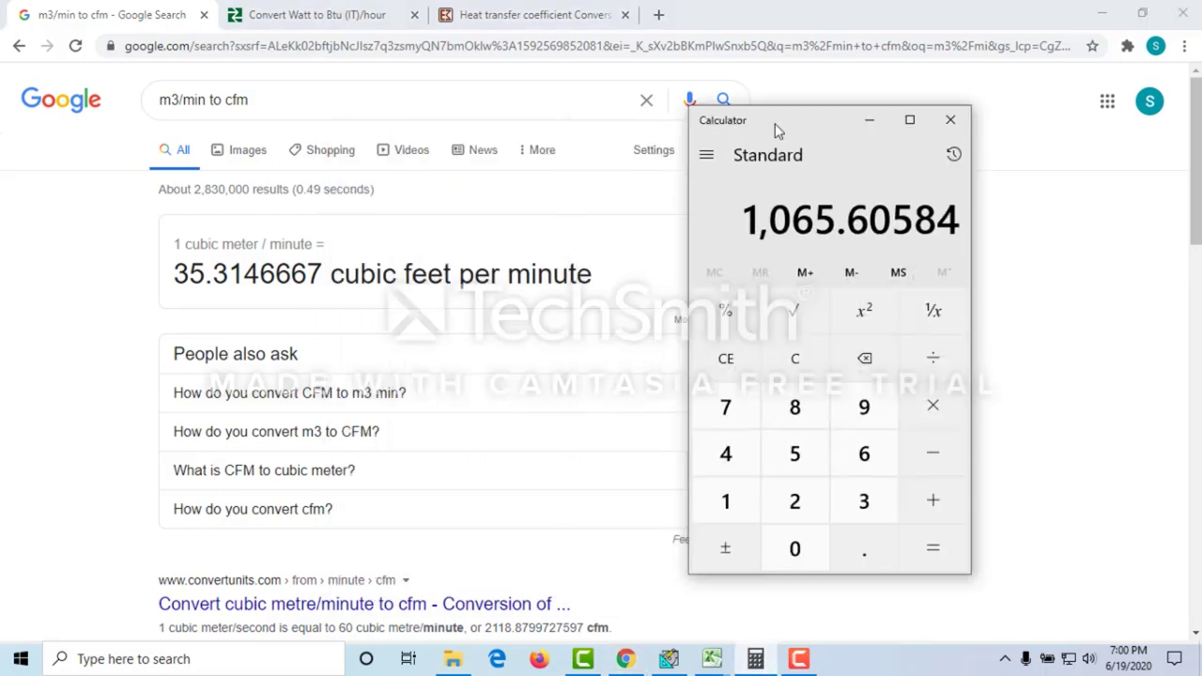
# Step: Clear the calculator and enter 35.314 followed by ×
pyautogui.click(818, 375)
pyautogui.click(864, 500)
pyautogui.click(794, 453)
pyautogui.click(862, 546)
pyautogui.click(863, 500)
pyautogui.click(725, 501)
pyautogui.click(725, 453)
pyautogui.click(932, 405)
# Step: Compute 35.314 × 136 = 4,802.704 cfm in the calculator, then return to the HAP sizing report
pyautogui.moveTo(713, 660)
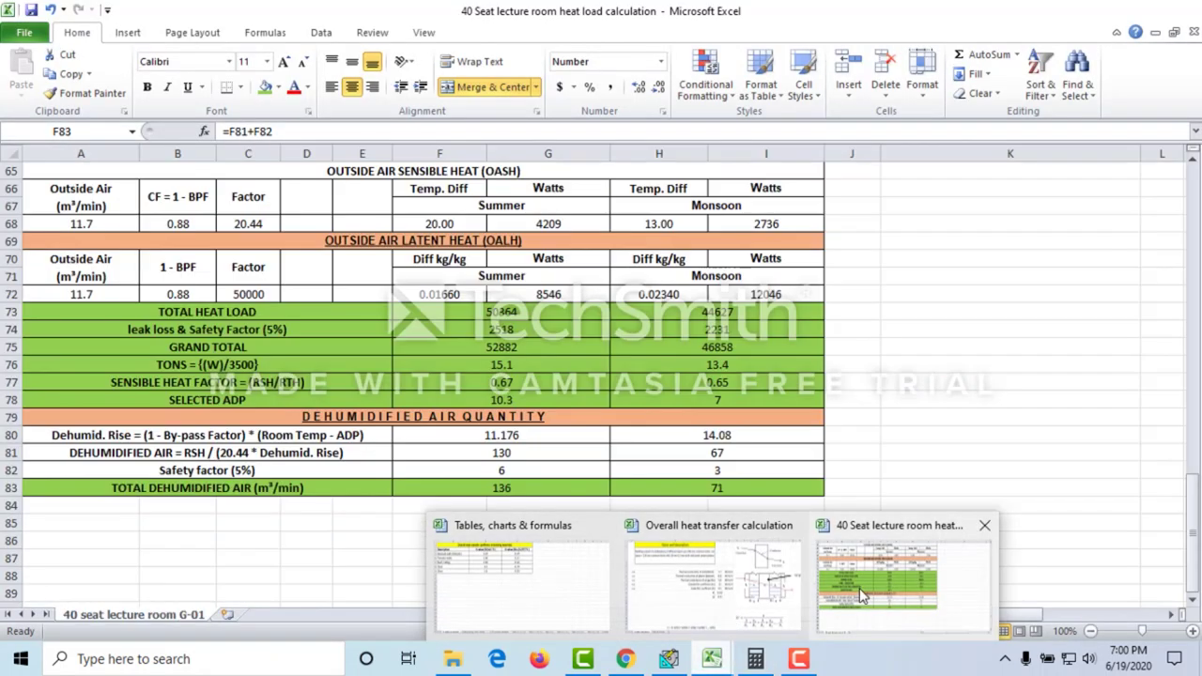
pyautogui.click(986, 572)
pyautogui.click(754, 658)
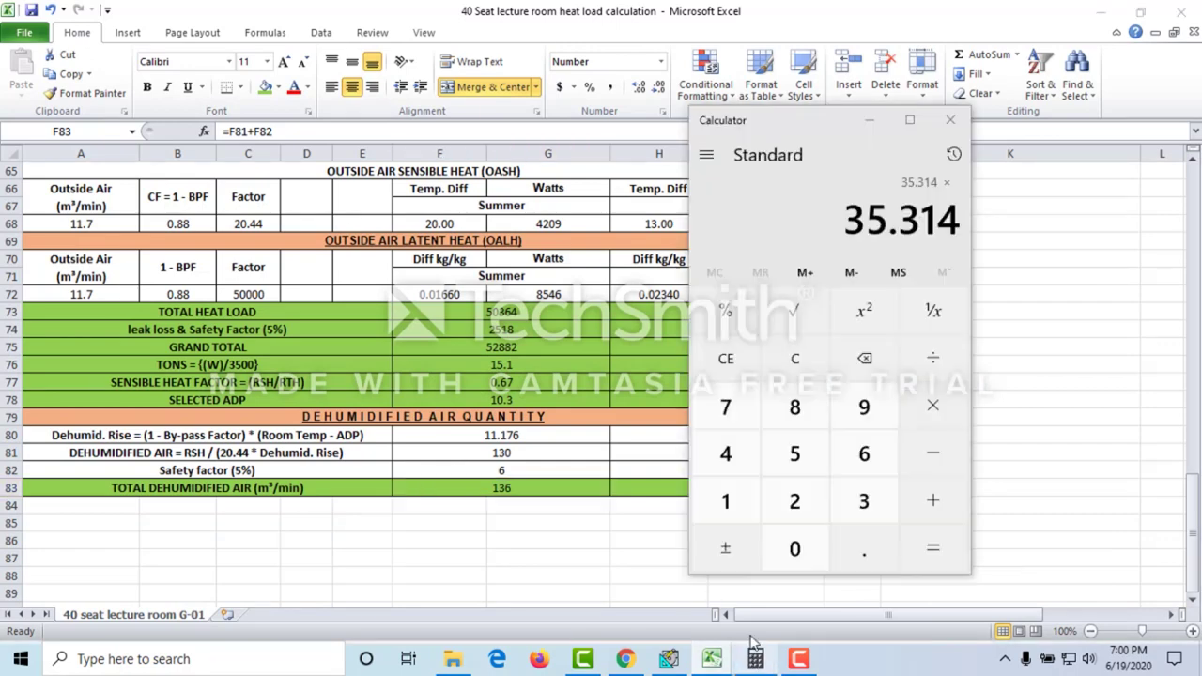
pyautogui.click(749, 499)
pyautogui.click(854, 501)
pyautogui.click(856, 453)
pyautogui.click(958, 549)
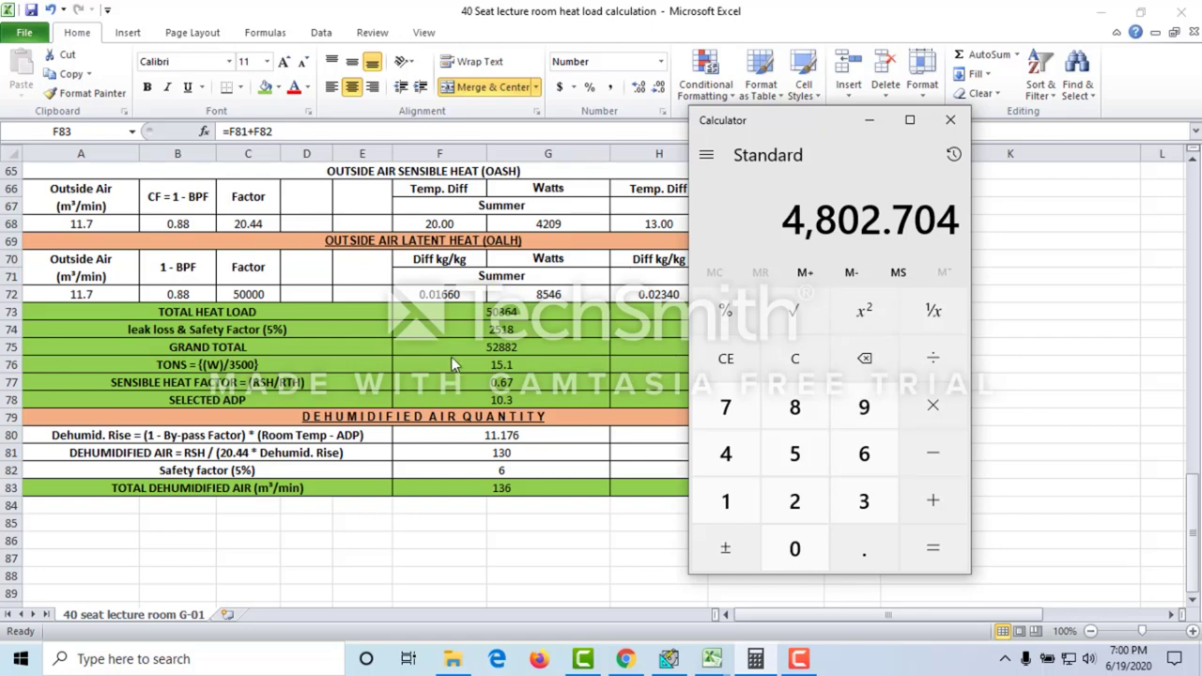
pyautogui.click(668, 658)
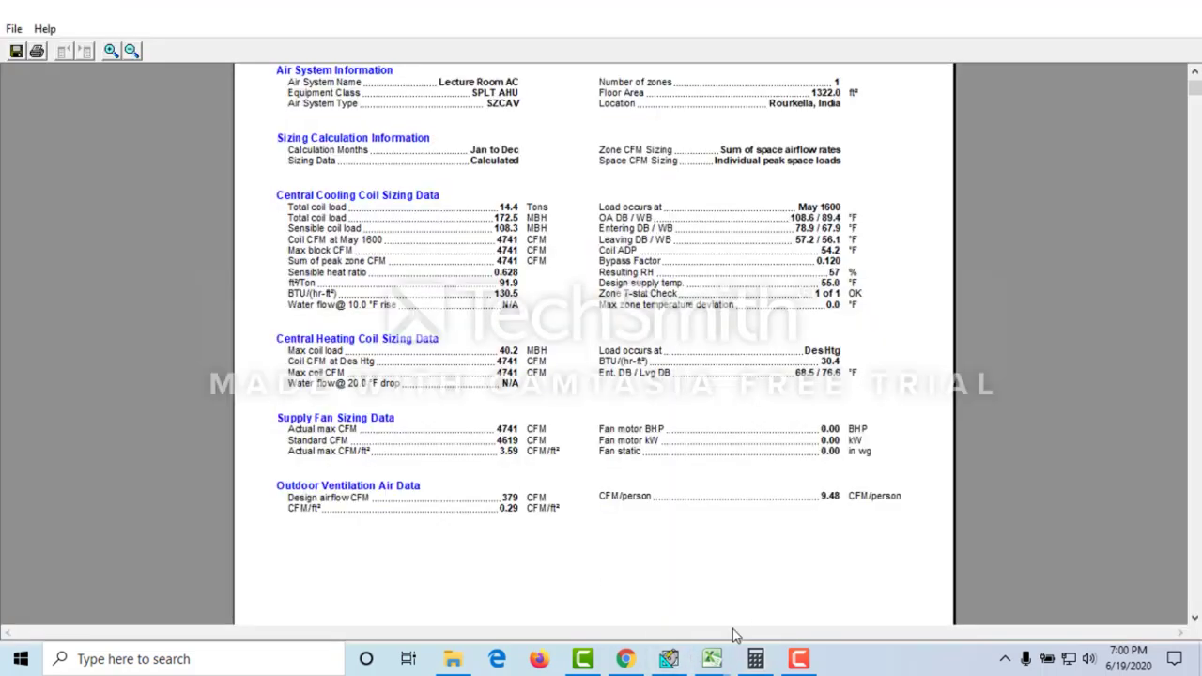
# Step: Compare the calculator's 4,802.704 cfm with the report's 4741 CFM coil airflow
pyautogui.click(755, 658)
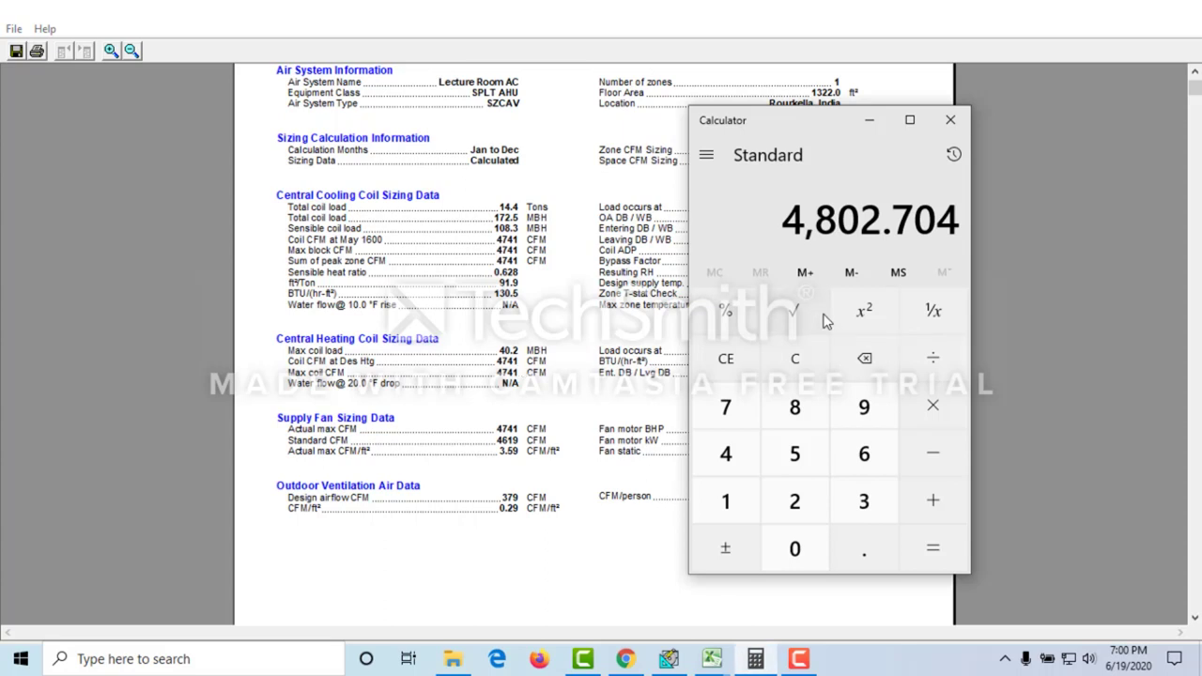
pyautogui.click(524, 410)
pyautogui.scroll(-2, 523, 410)
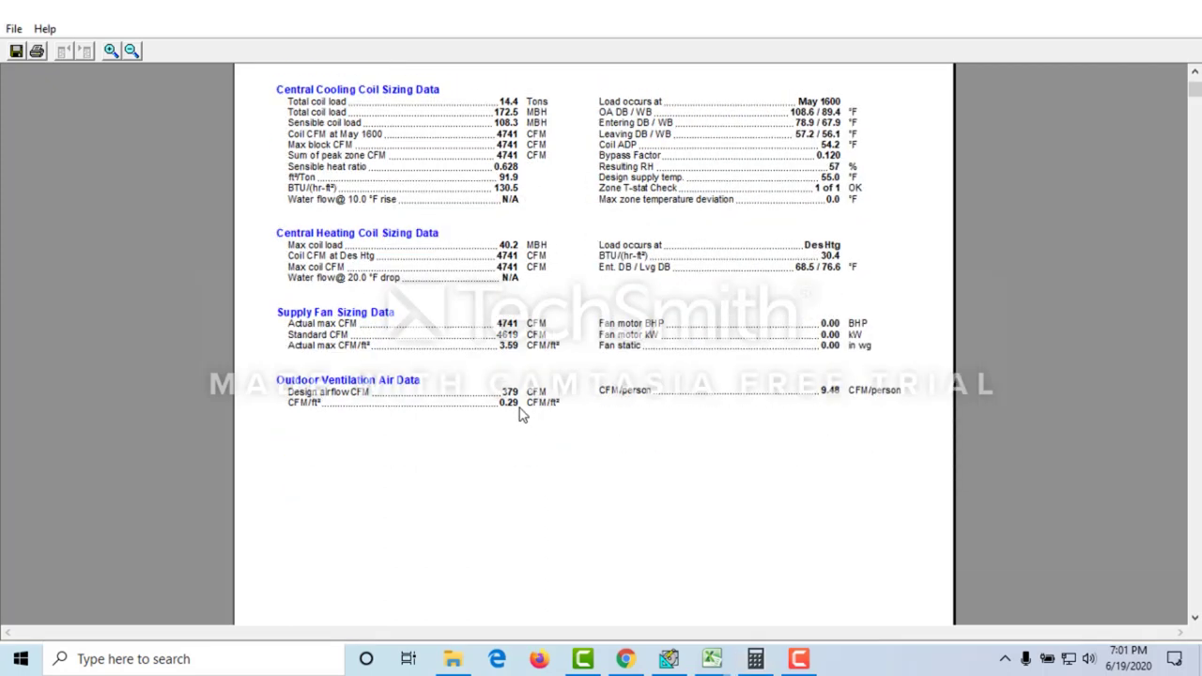
pyautogui.scroll(3, 523, 413)
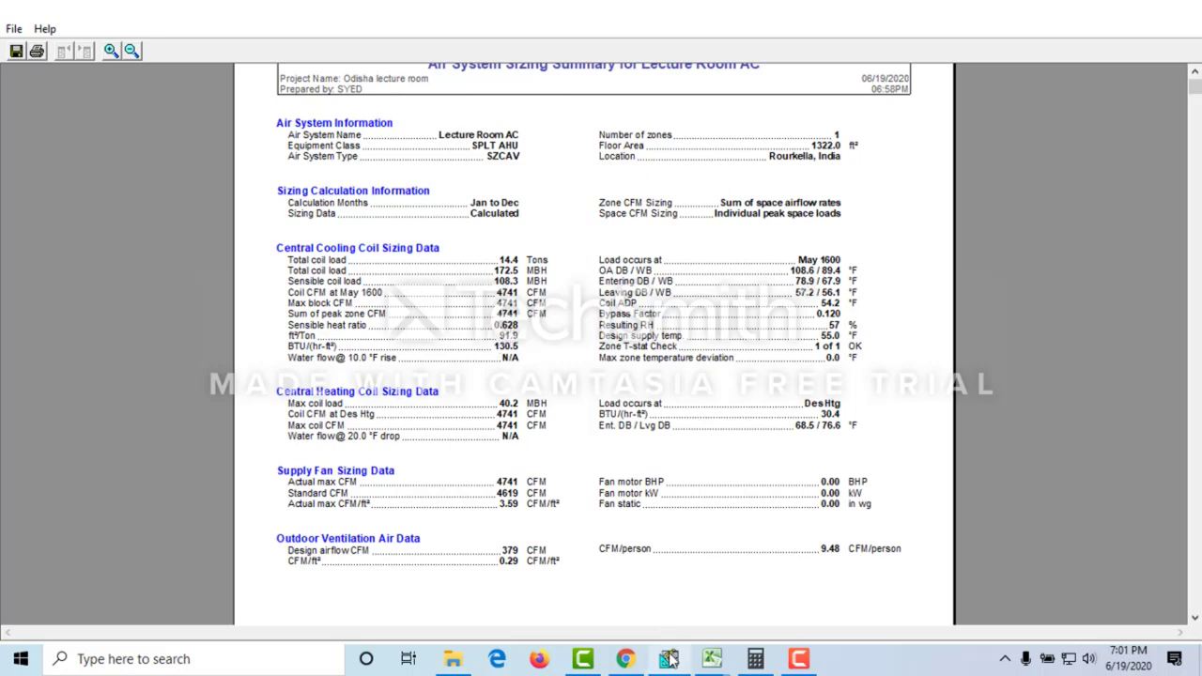
# Step: Check Excel's 0.67 sensible heat factor against HAP's 0.628, then scroll to the Ventilation Sizing Summary
pyautogui.moveTo(712, 659)
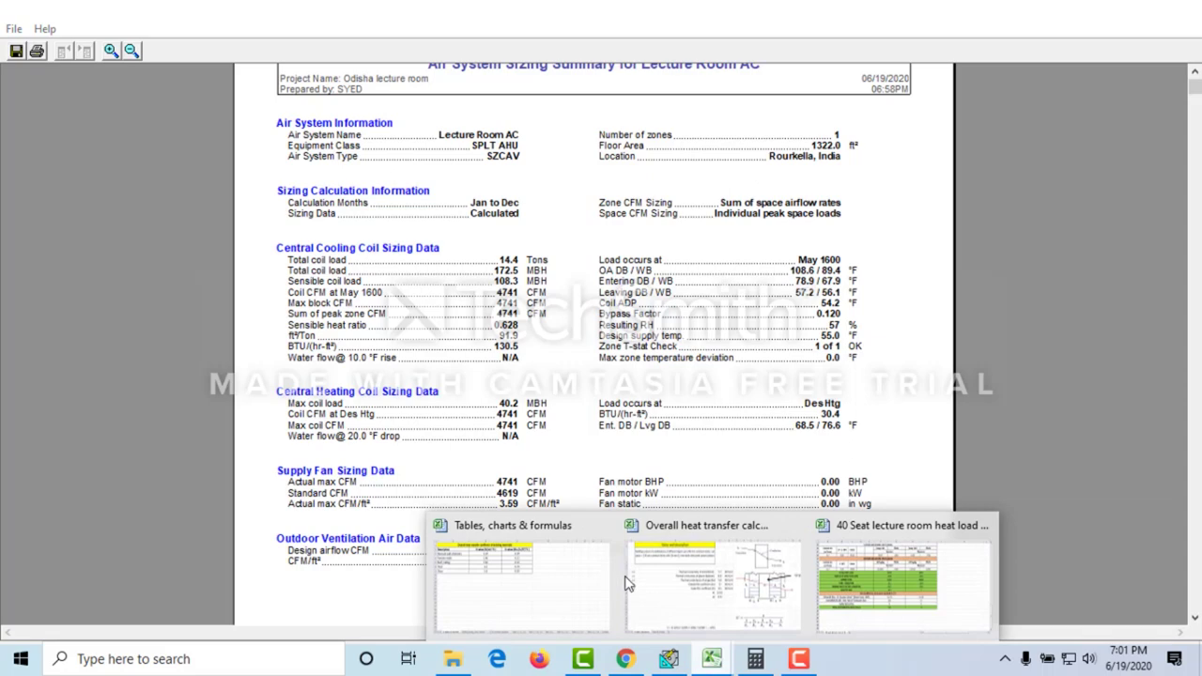
pyautogui.click(821, 574)
pyautogui.click(507, 384)
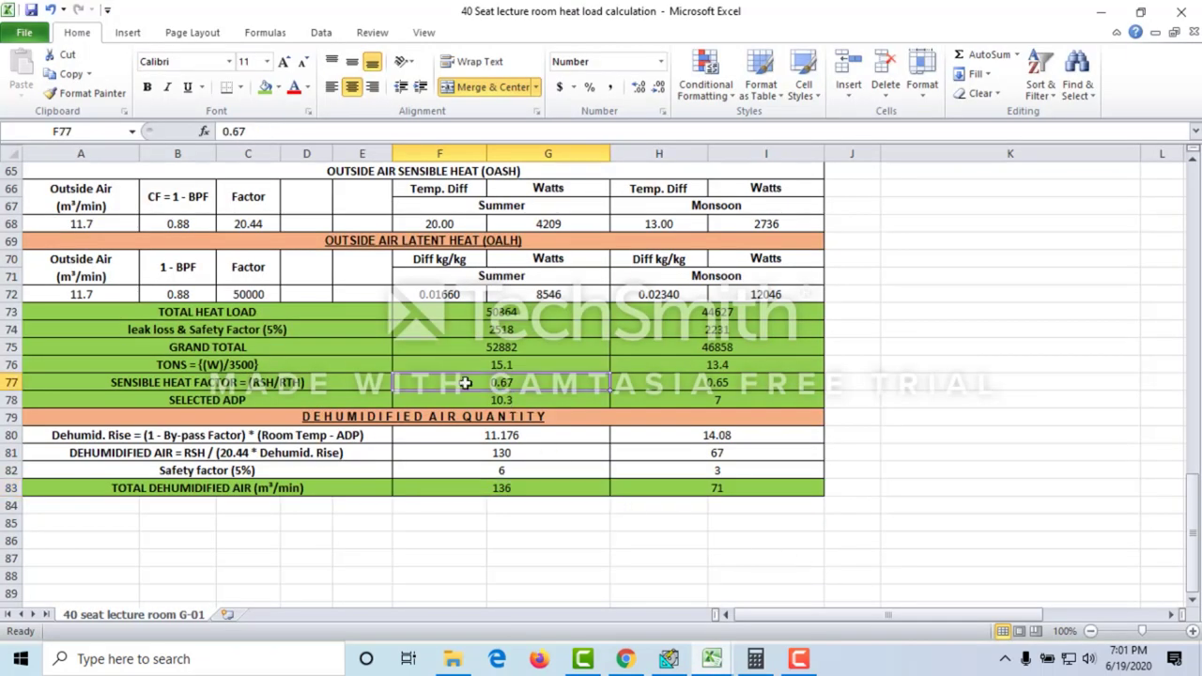
pyautogui.click(512, 365)
pyautogui.click(511, 379)
pyautogui.click(1100, 13)
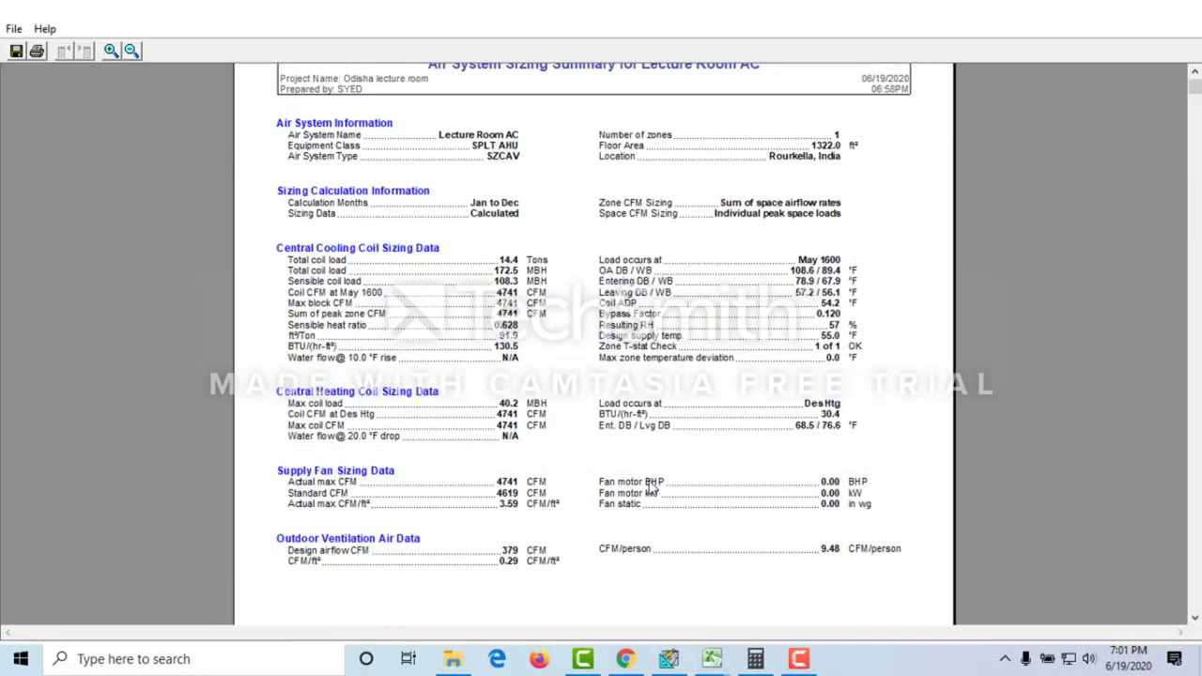
pyautogui.scroll(-5, 803, 330)
pyautogui.scroll(-15, 804, 330)
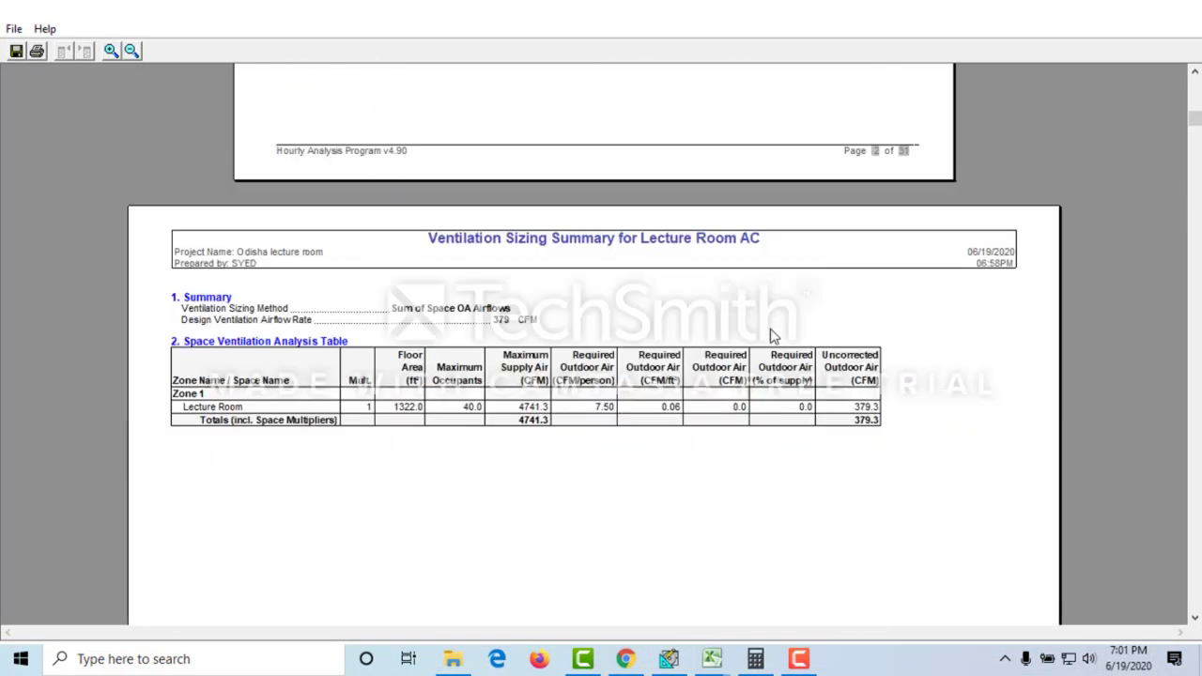
# Step: Review 40 occupants at 7.50 CFM/person (379.3 CFM outdoor air), then scroll to the design load page
pyautogui.scroll(10, 769, 335)
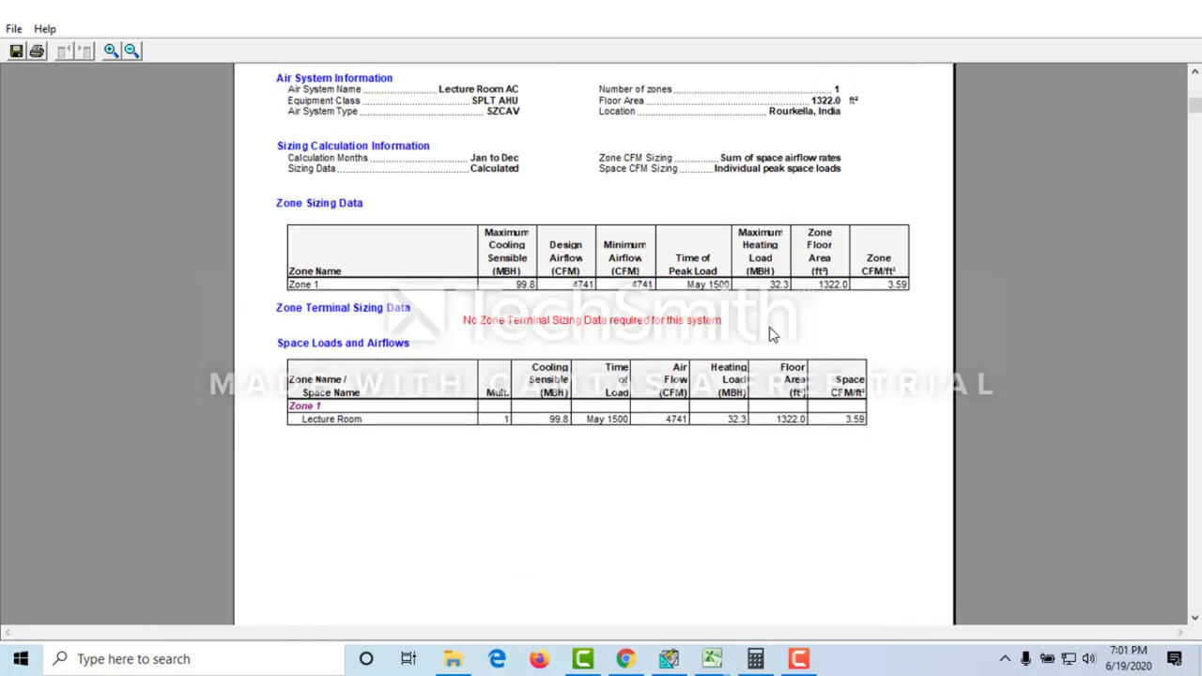
pyautogui.scroll(-8, 770, 335)
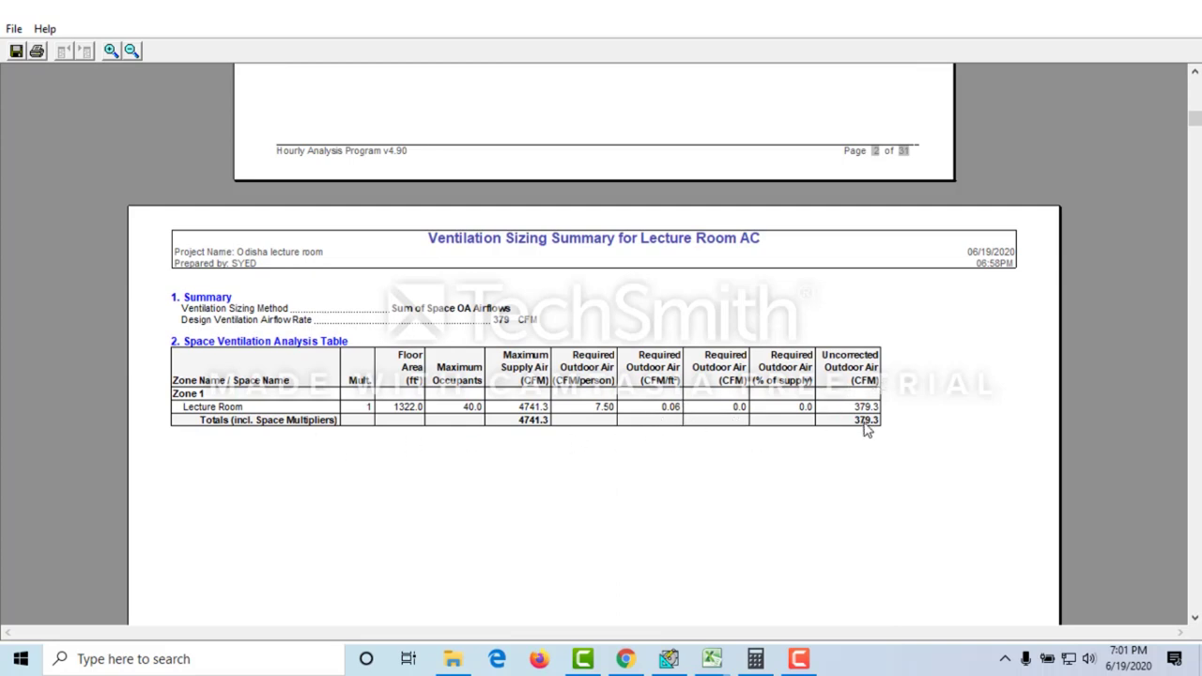
pyautogui.scroll(-10, 864, 429)
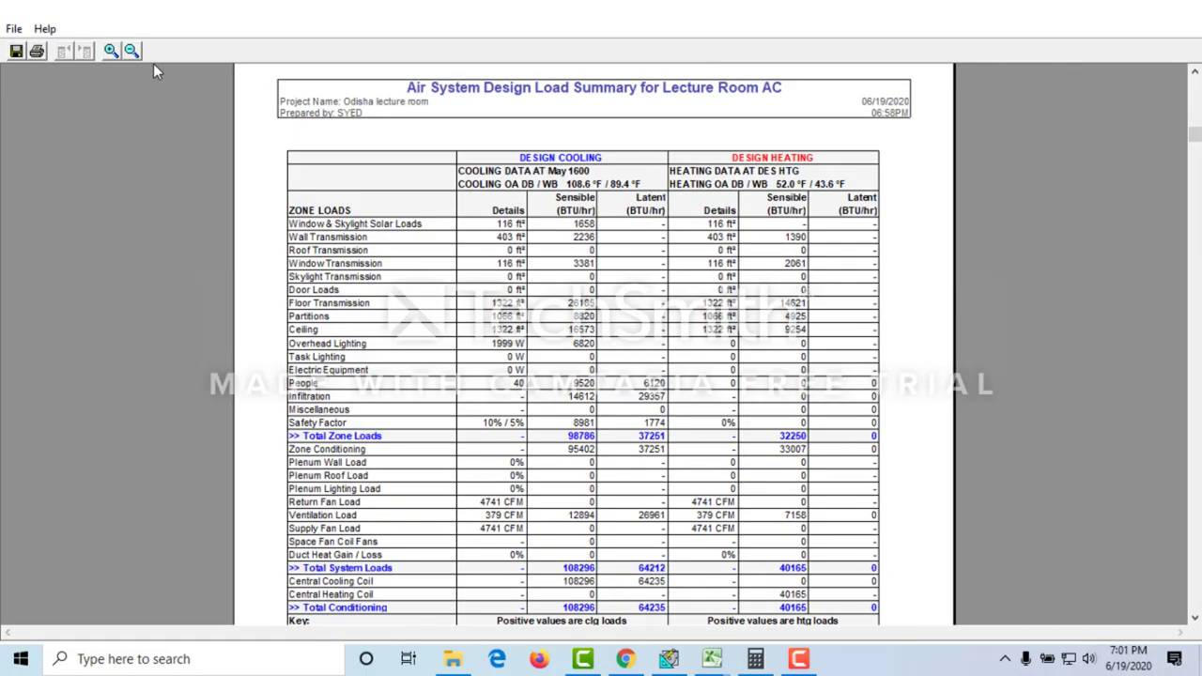
# Step: Zoom in and scroll through zone loads of 98786 sensible and 37251 latent BTU/hr to Total Conditioning
pyautogui.click(111, 51)
pyautogui.scroll(-5, 552, 252)
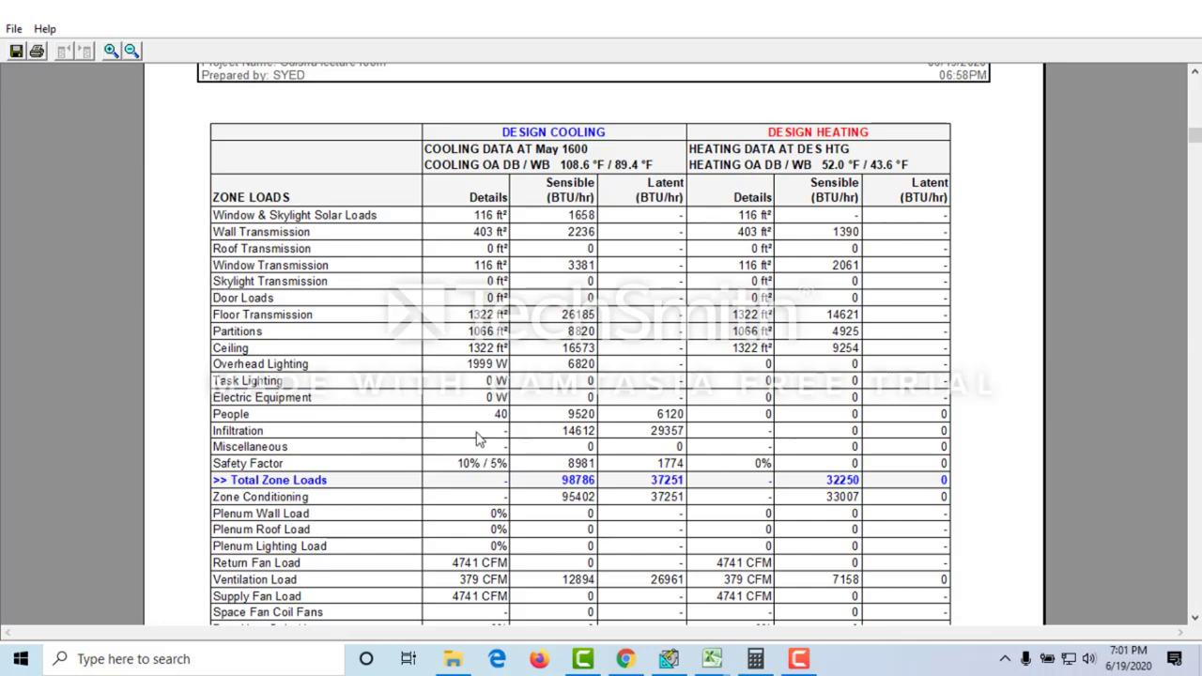
pyautogui.scroll(-3, 476, 438)
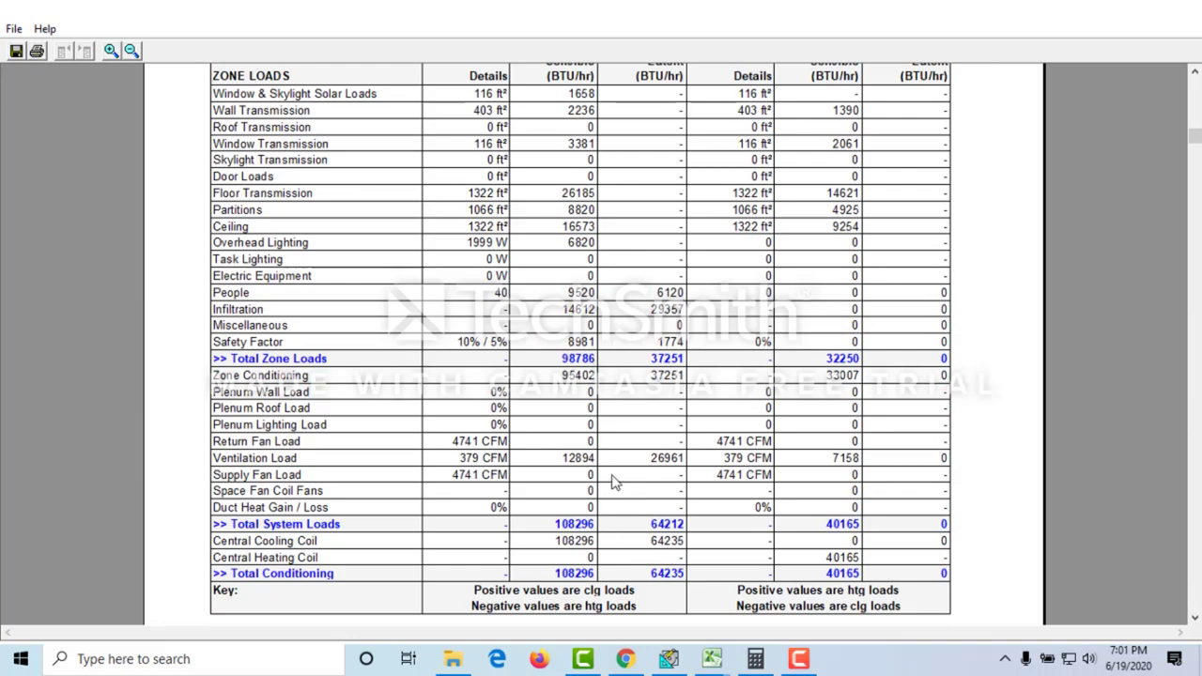
pyautogui.scroll(-3, 615, 482)
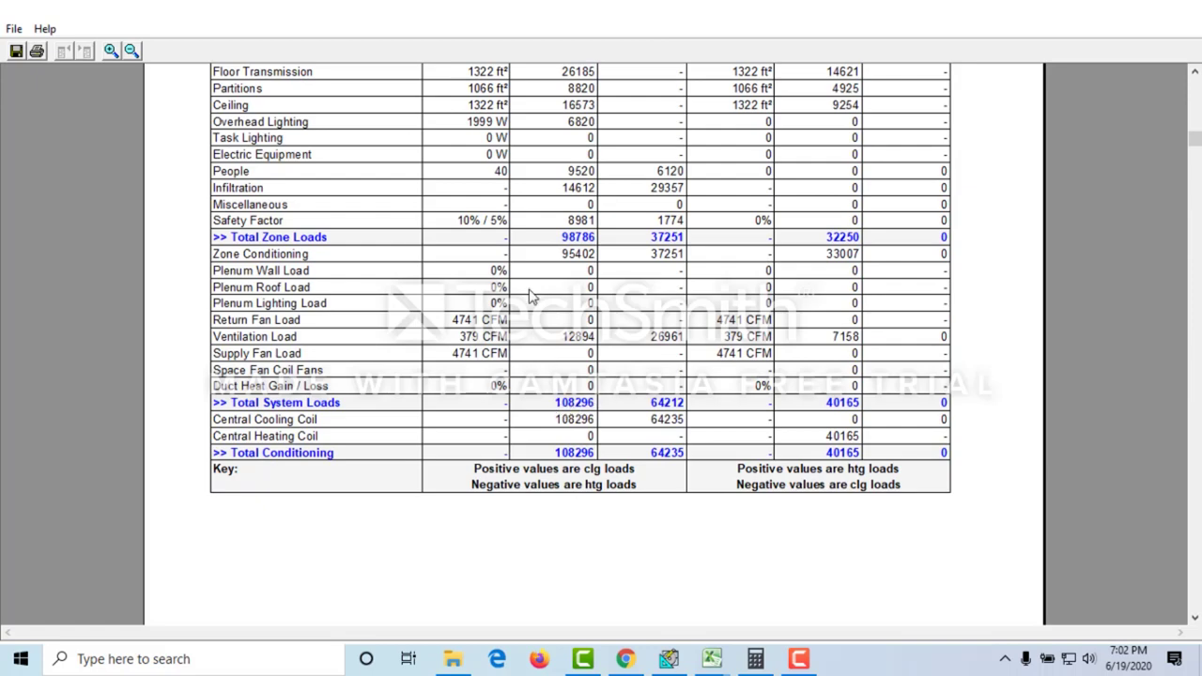
pyautogui.scroll(3, 593, 258)
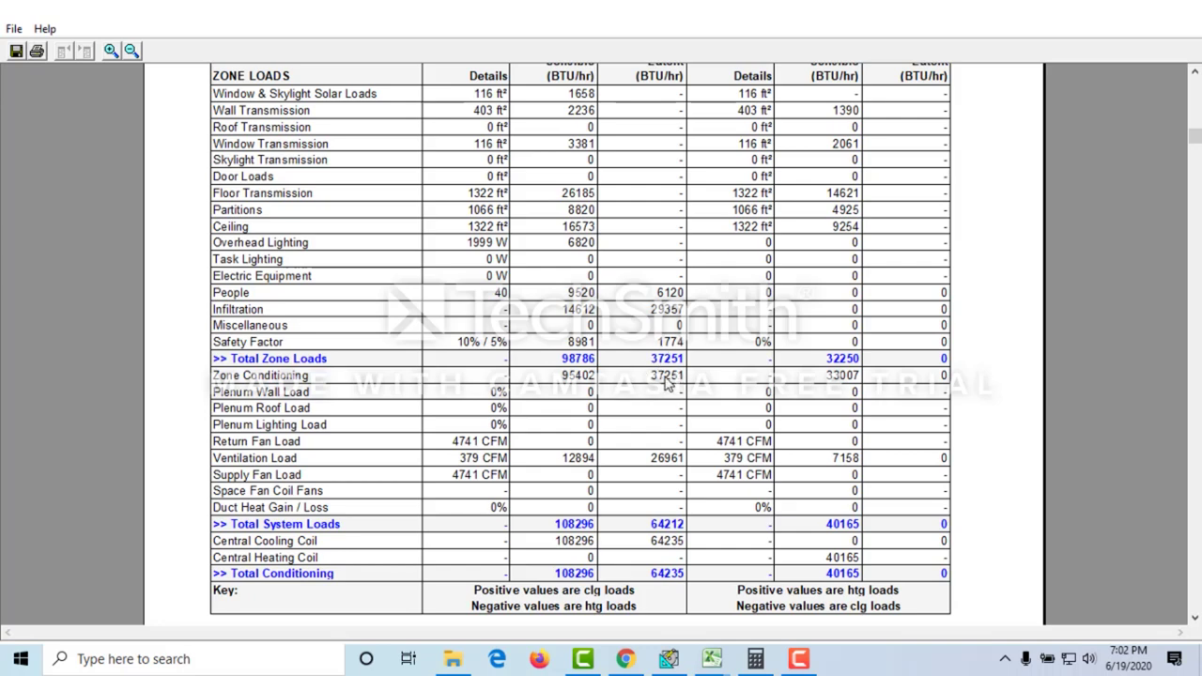
pyautogui.scroll(-2, 563, 531)
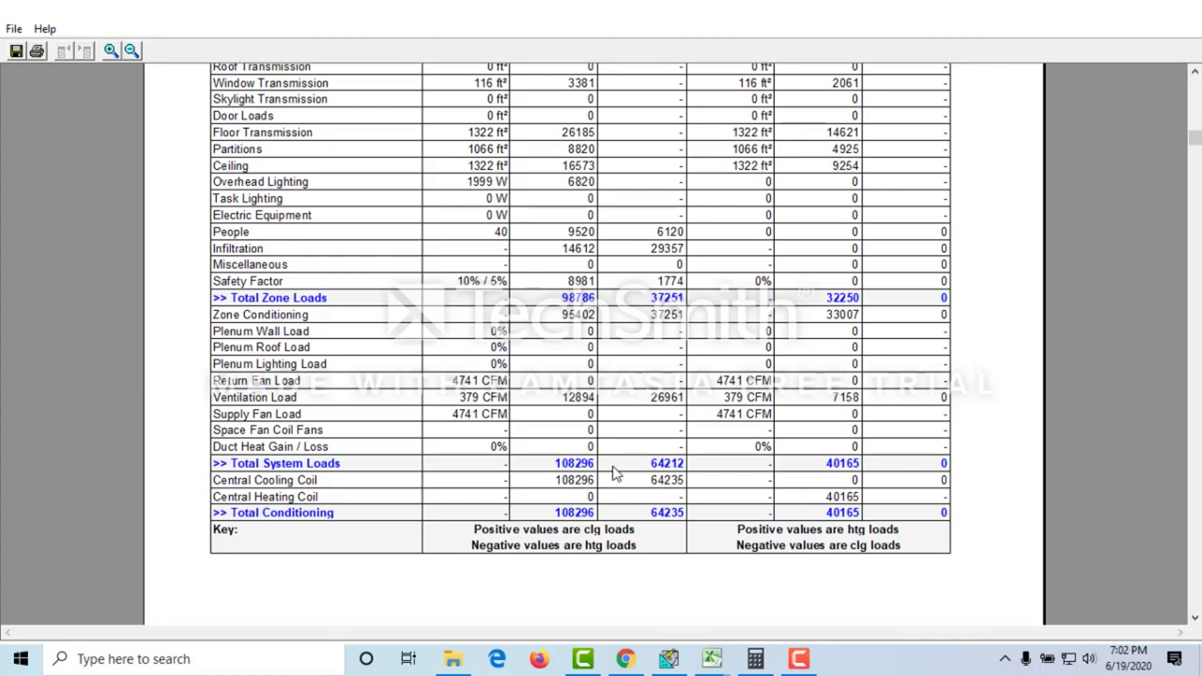
pyautogui.scroll(5, 640, 475)
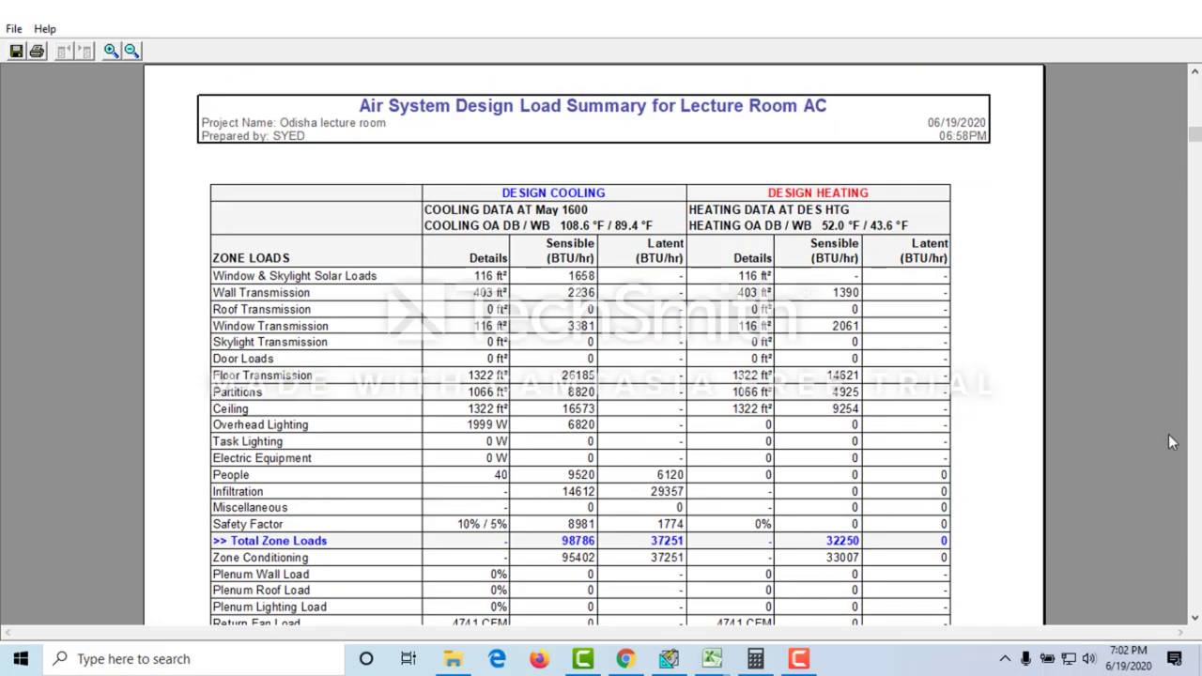
# Step: Return to the Air System Sizing Summary and review the coil loads: 172.5 MBH total, 108.3 MBH sensible
pyautogui.moveTo(1192, 141); pyautogui.dragTo(1192, 89)
pyautogui.scroll(-1, 878, 269)
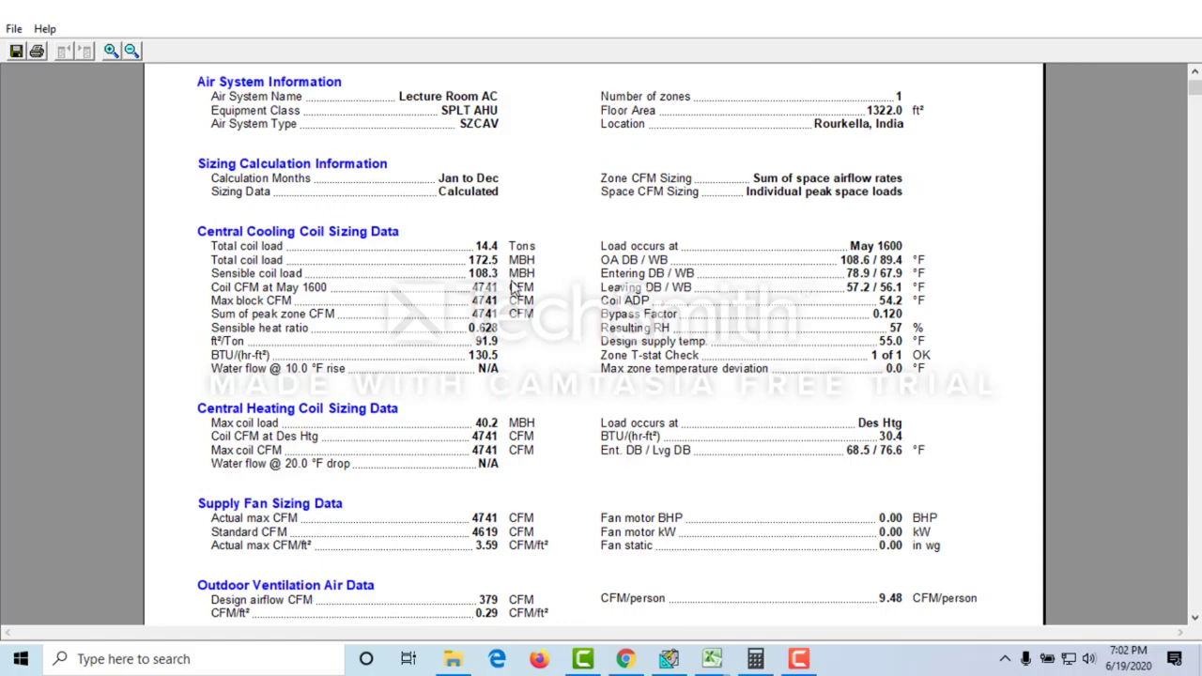
pyautogui.scroll(-5, 502, 286)
pyautogui.scroll(5, 502, 286)
pyautogui.scroll(-1, 498, 305)
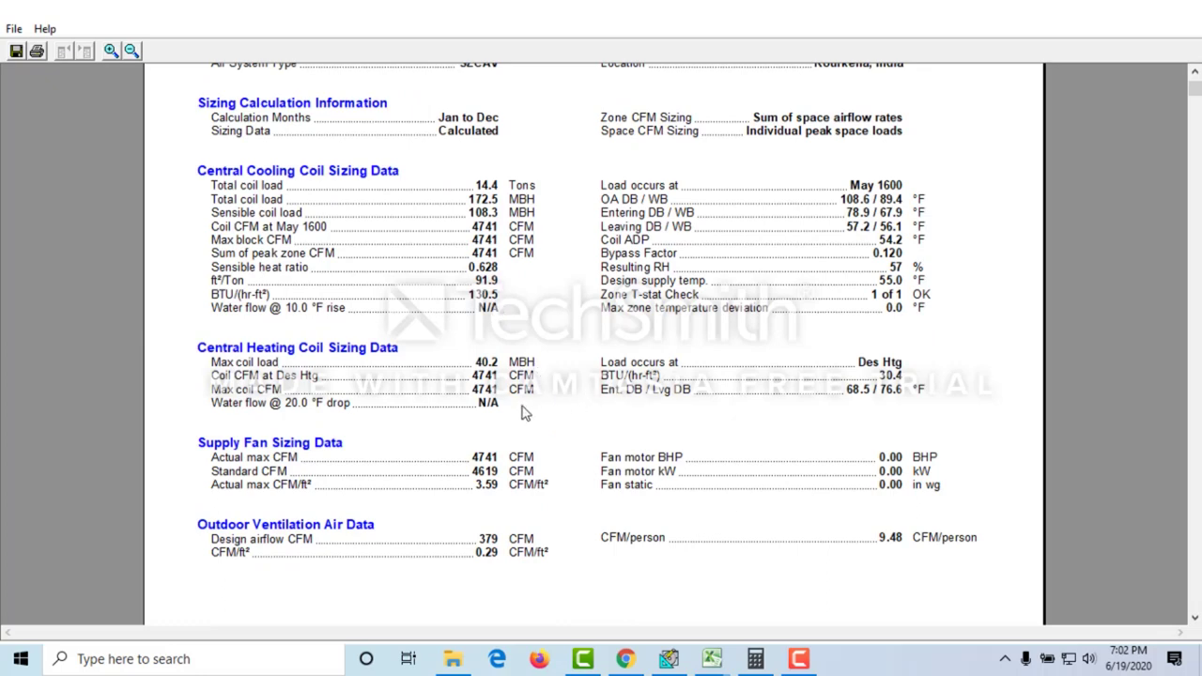
pyautogui.scroll(1, 525, 414)
pyautogui.scroll(-1, 535, 352)
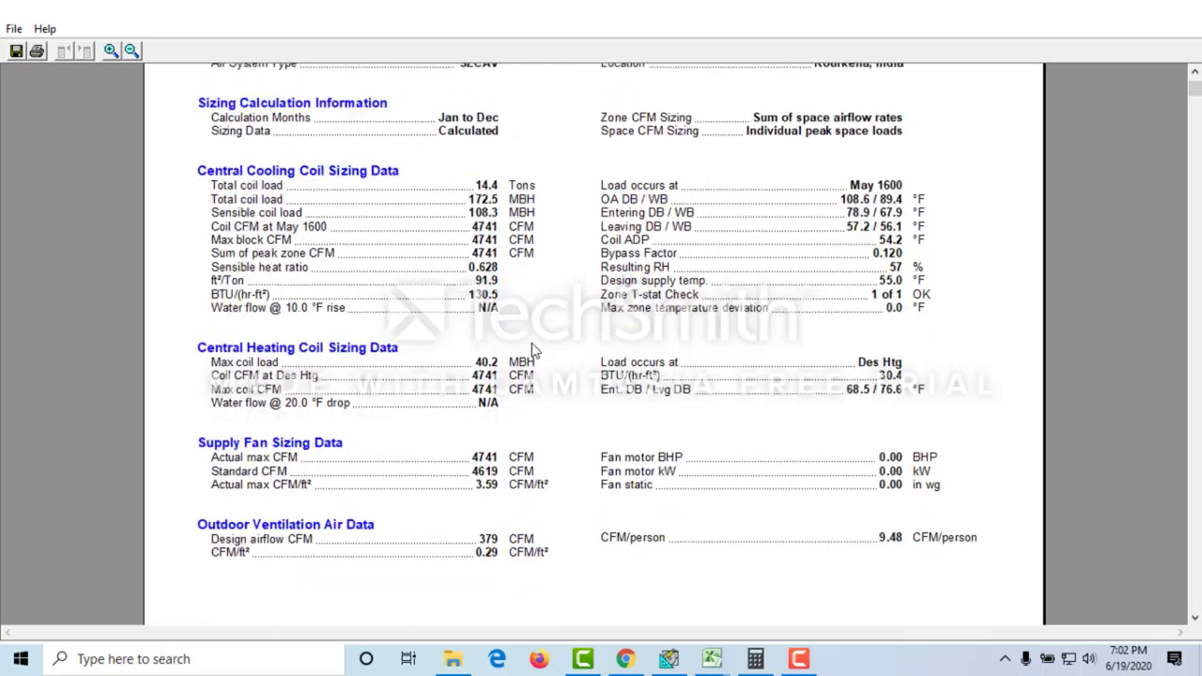